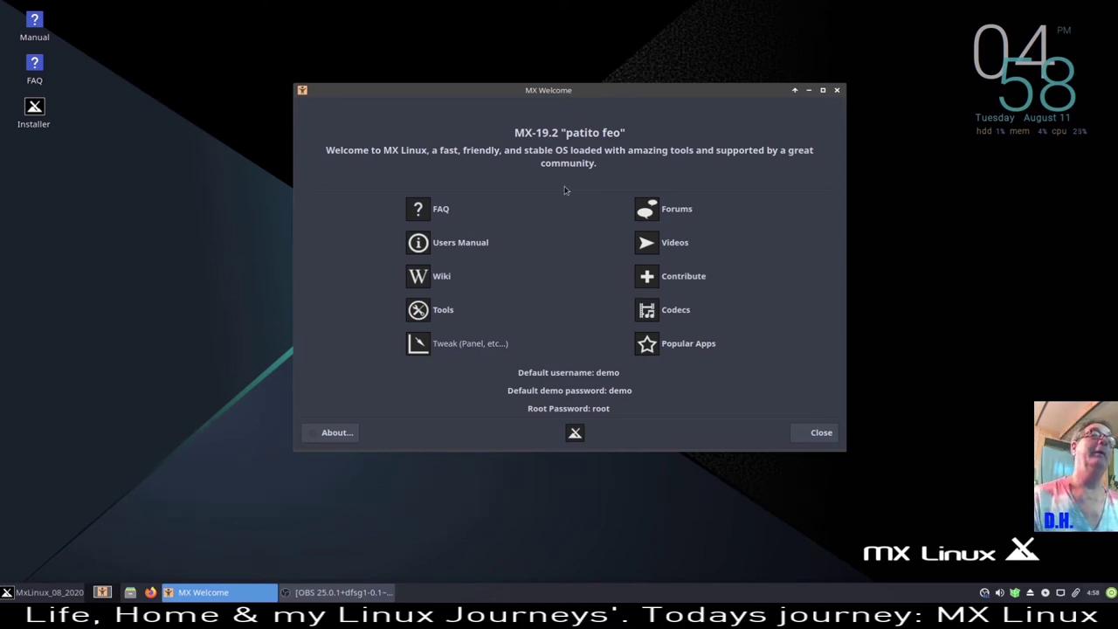
- Shrink the MX Welcome window and move it nearer the desktop centre, briefly opening the applications menu
left_click_drag(839, 91, 732, 136)
left_click_drag(624, 141, 748, 110)
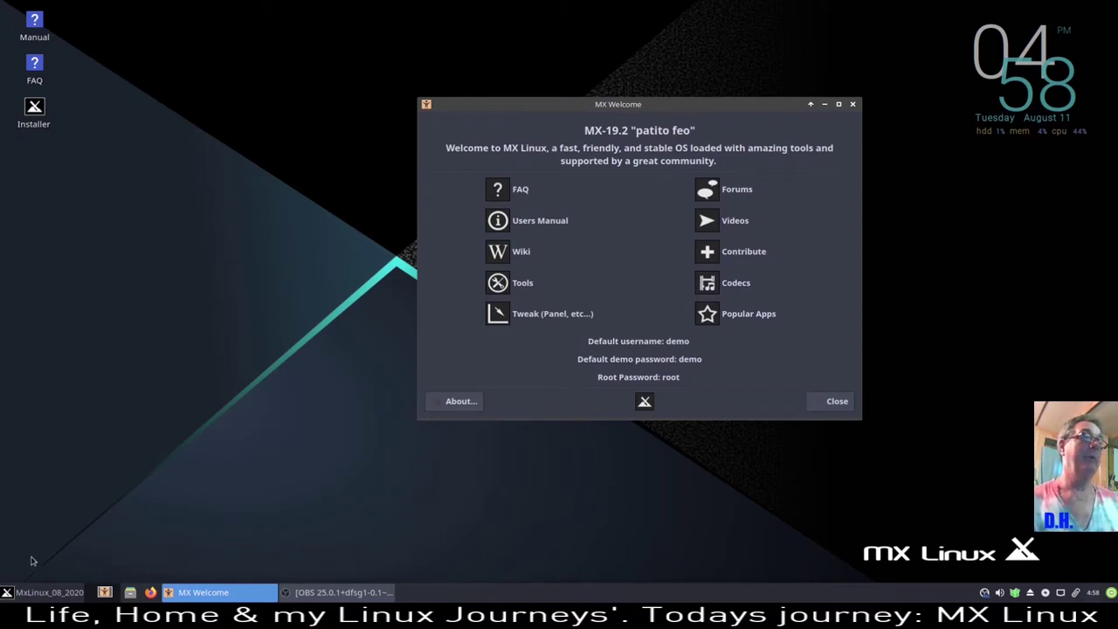
left_click(39, 594)
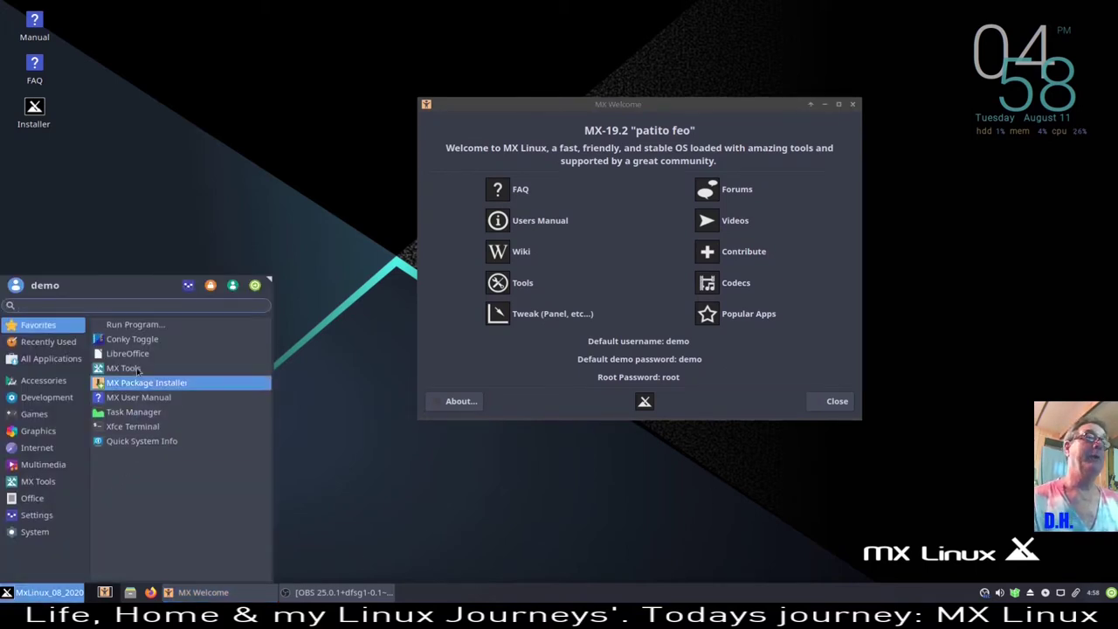
left_click(182, 208)
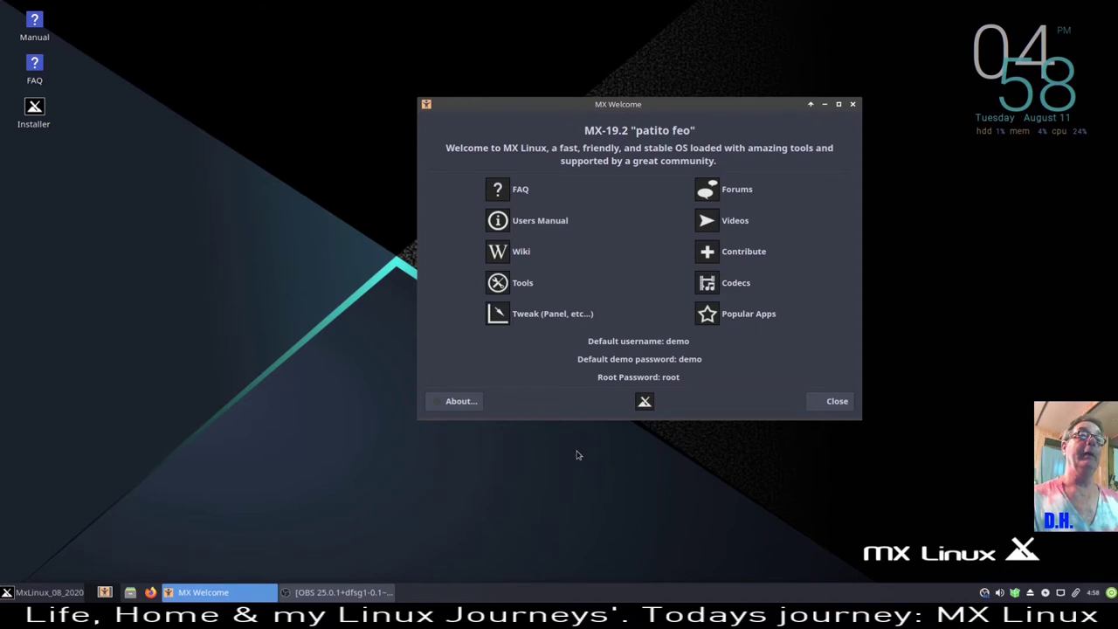
left_click_drag(726, 111, 624, 104)
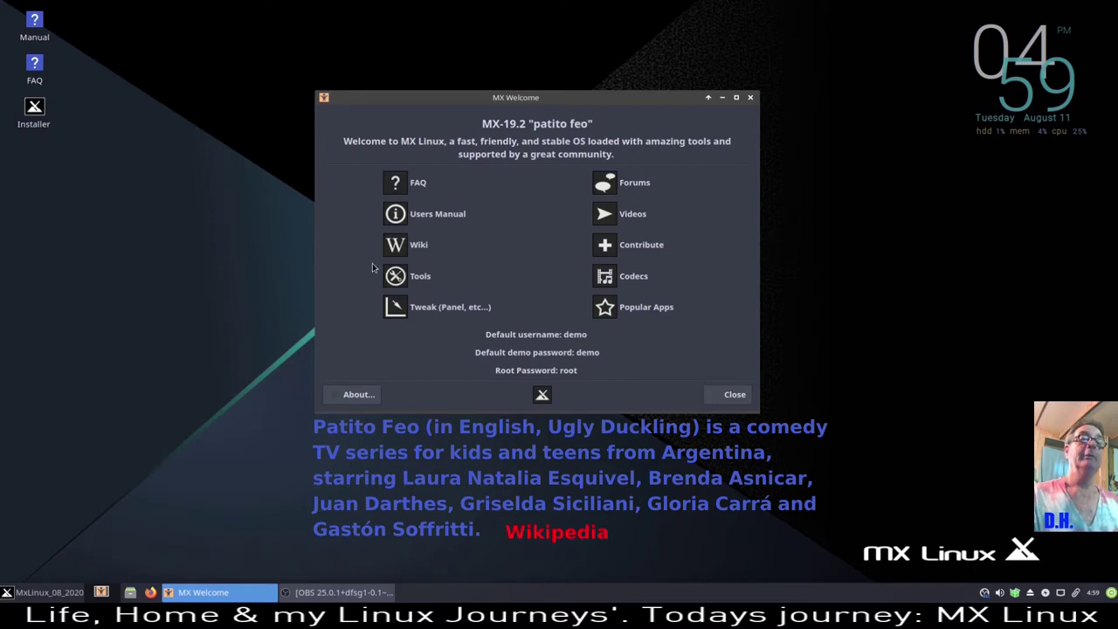
- Launch the MX Linux Installer from the desktop icon and close MX Welcome
double_click(33, 106)
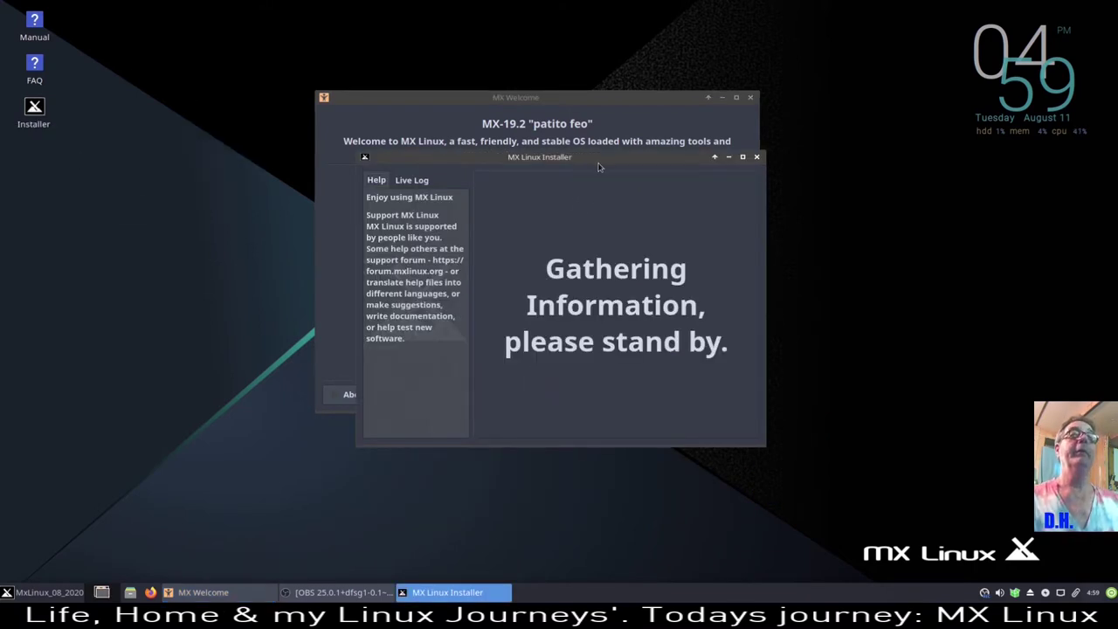
left_click_drag(594, 164, 394, 57)
left_click(749, 100)
left_click(750, 98)
- Reposition the installer window near the top-left and enlarge it
left_click_drag(467, 59, 637, 167)
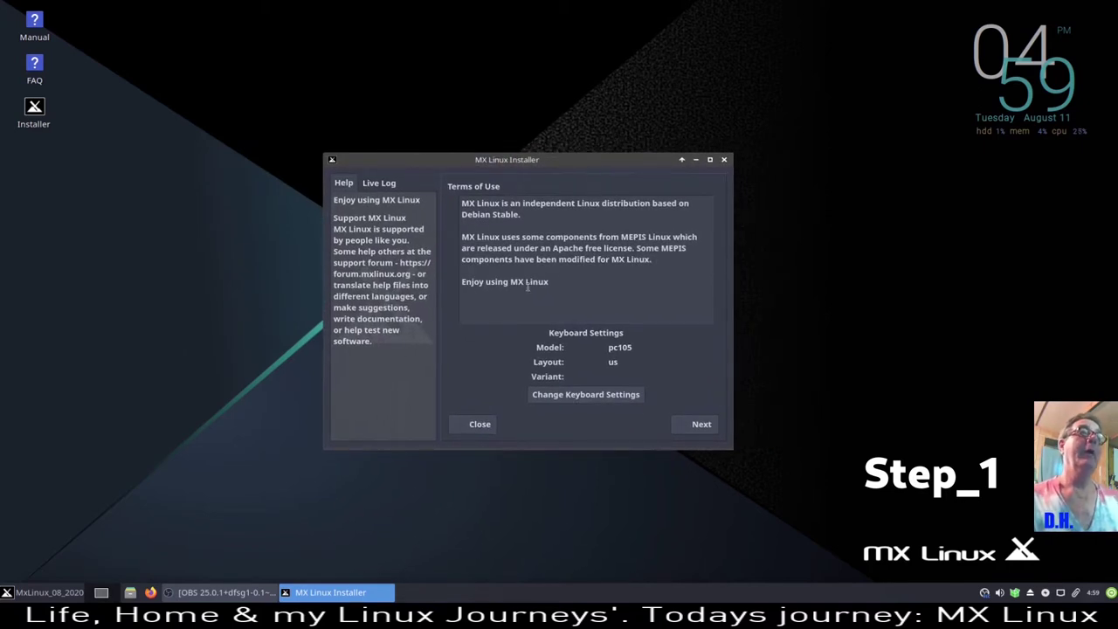
left_click_drag(564, 163, 507, 110)
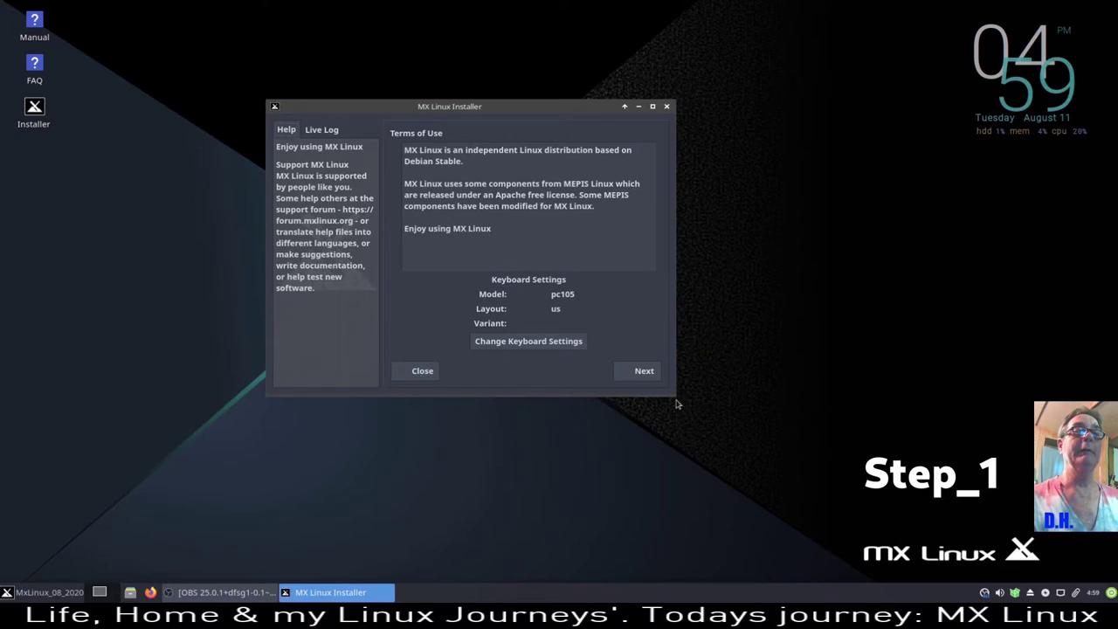
left_click_drag(673, 394, 944, 537)
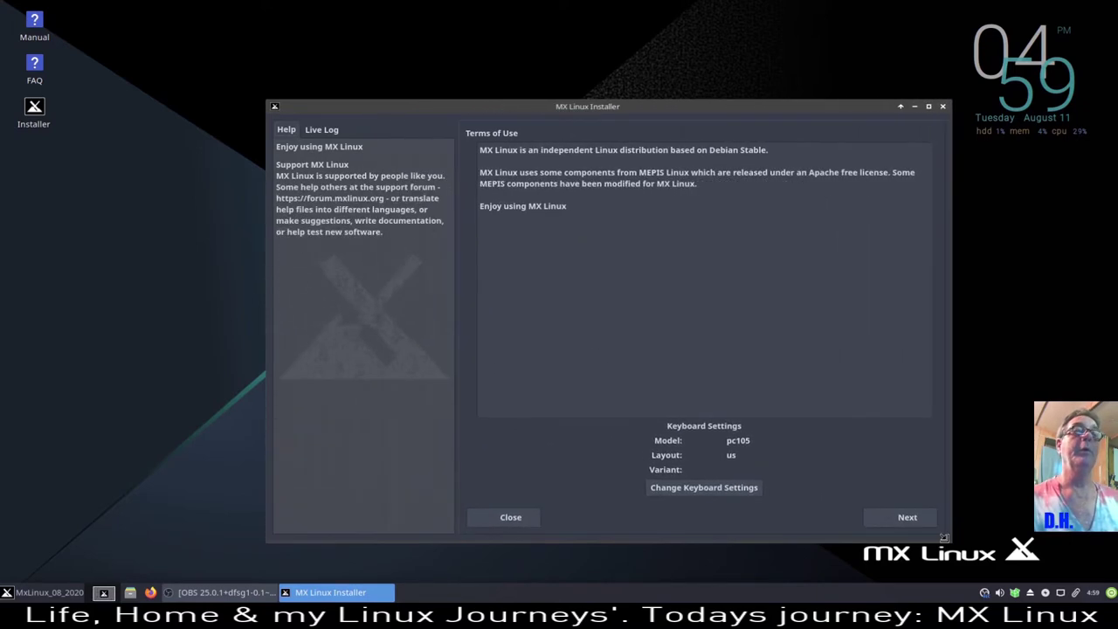
left_click_drag(763, 109, 690, 52)
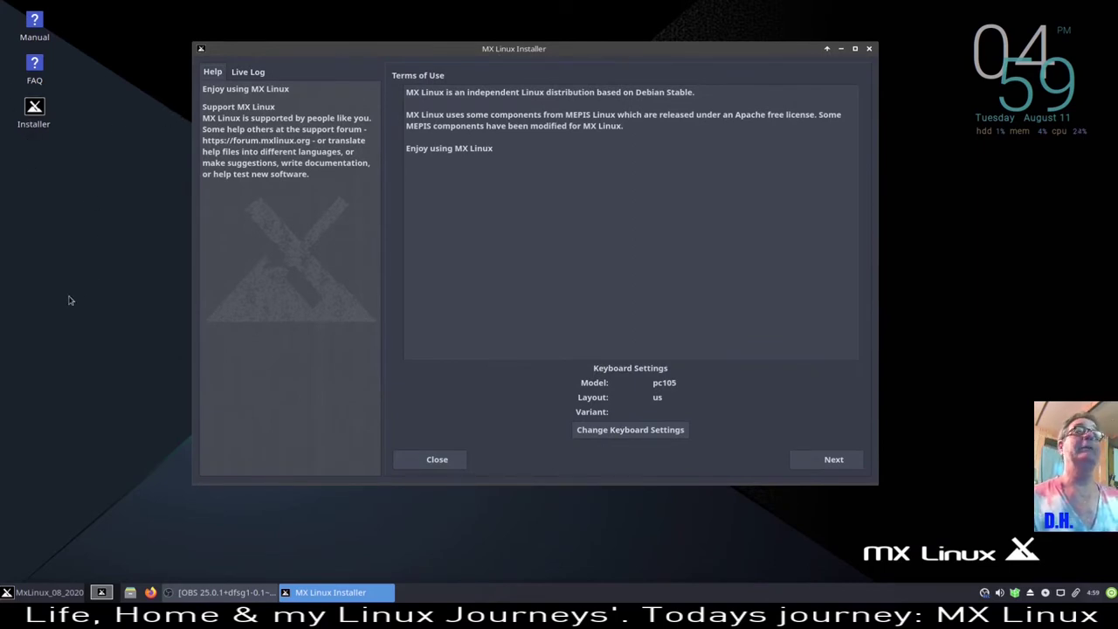
right_click(27, 120)
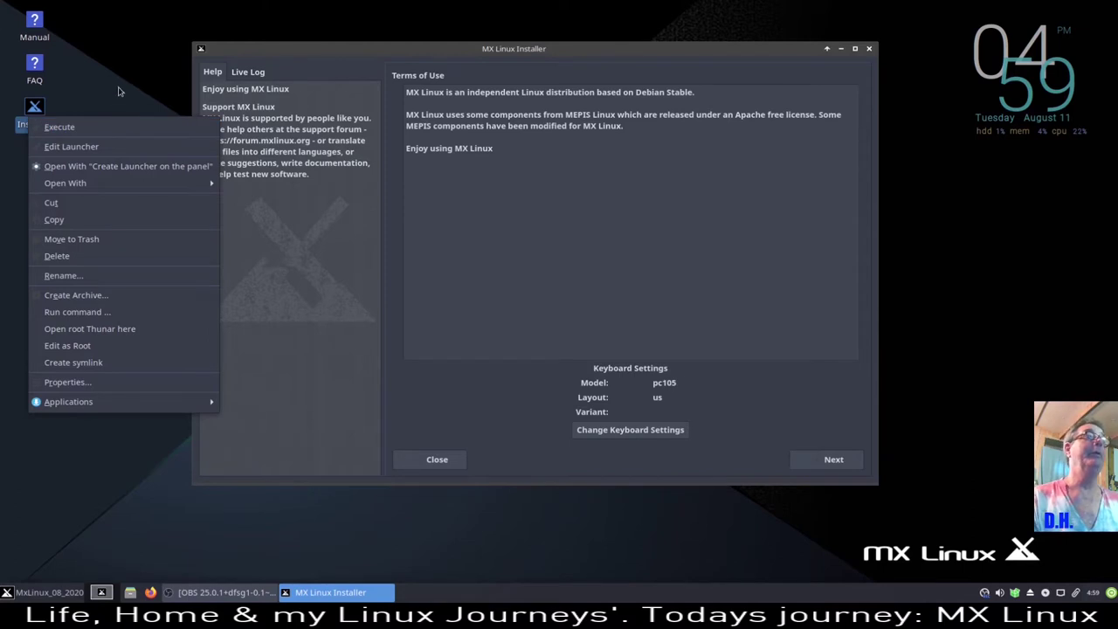
left_click(122, 92)
left_click(38, 261)
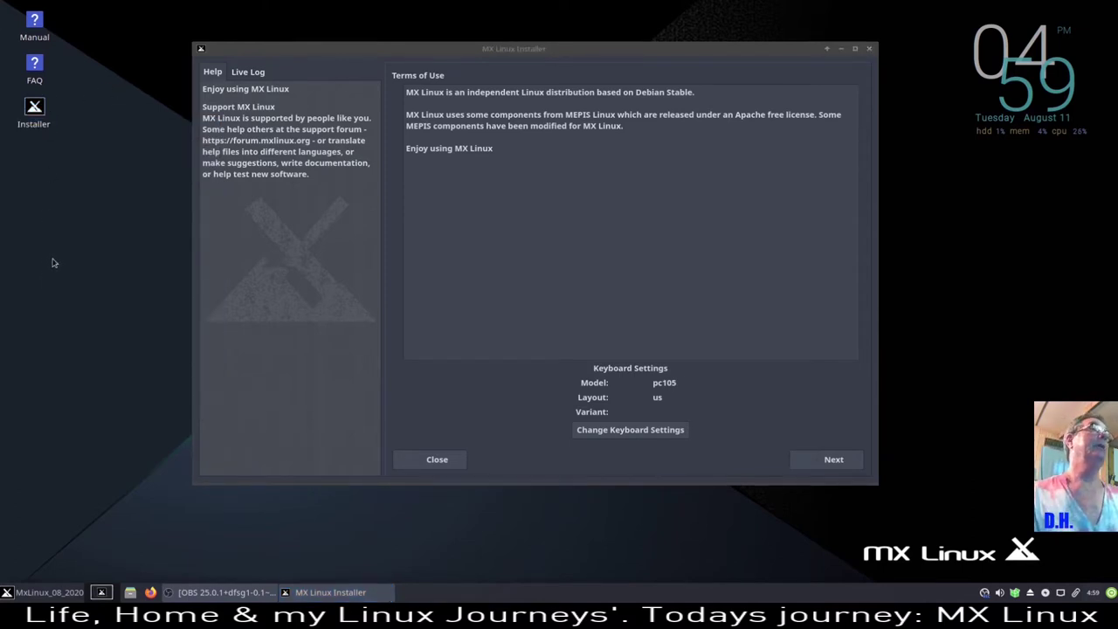
left_click(34, 123)
right_click(33, 122)
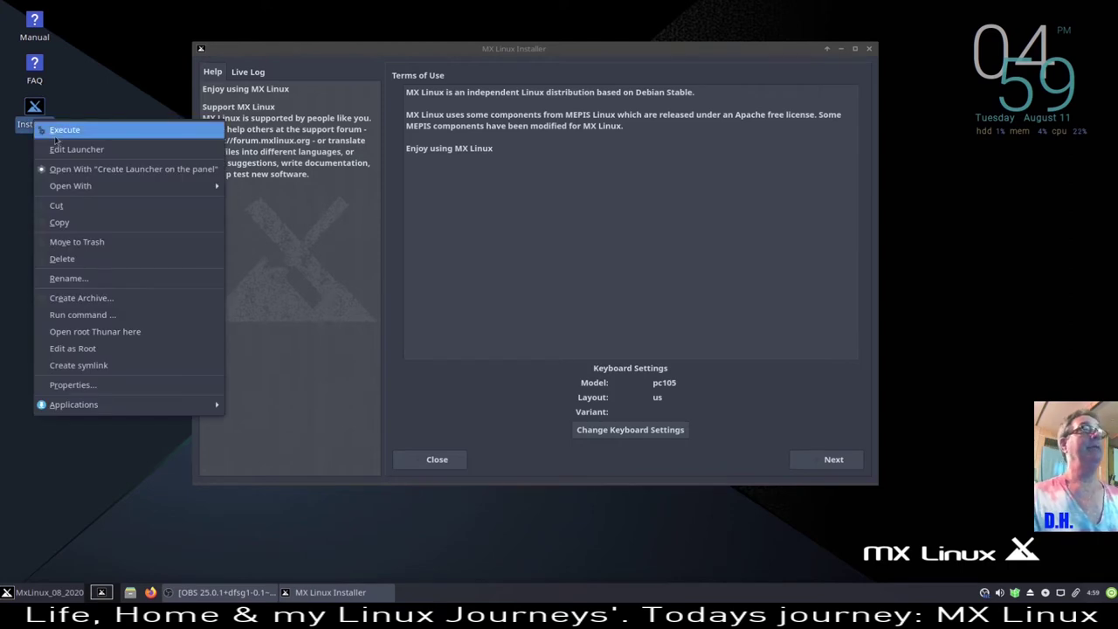
left_click(84, 68)
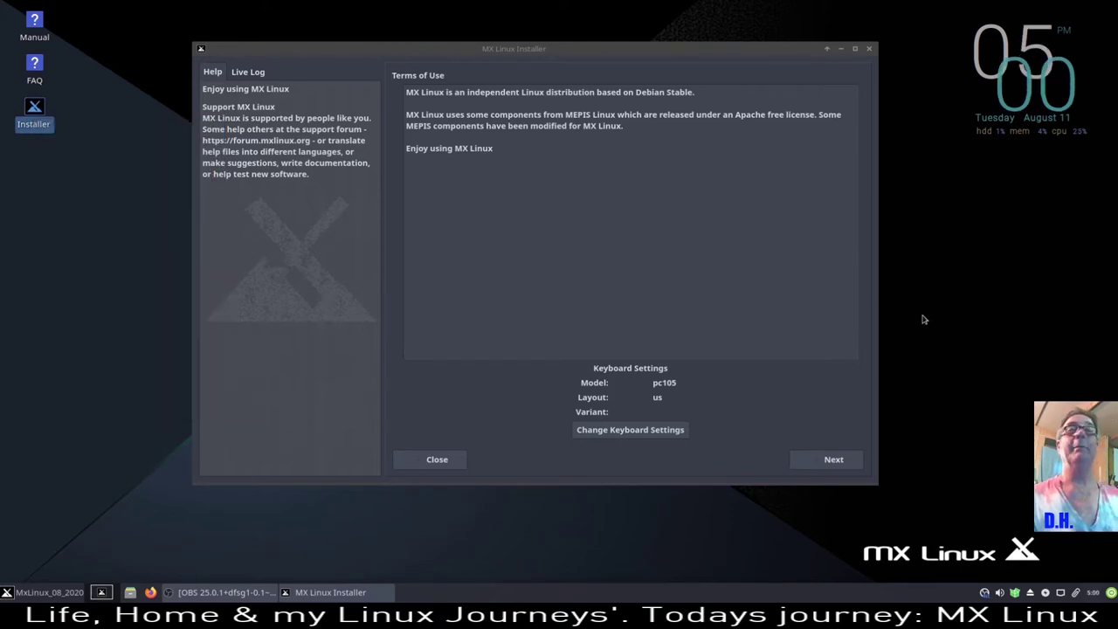
right_click(38, 128)
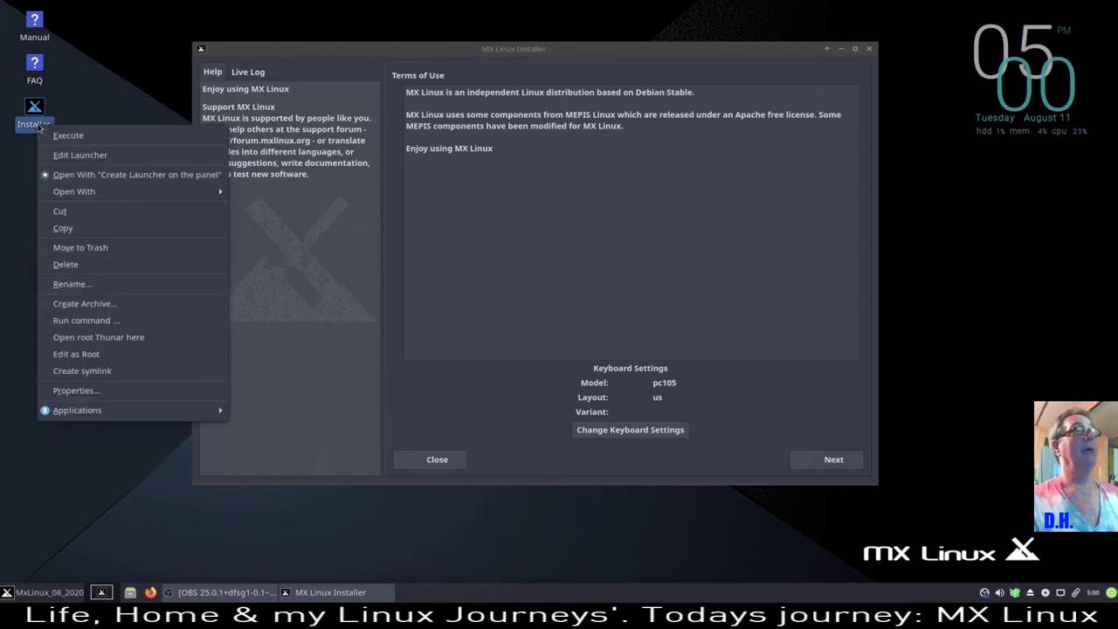
left_click(68, 137)
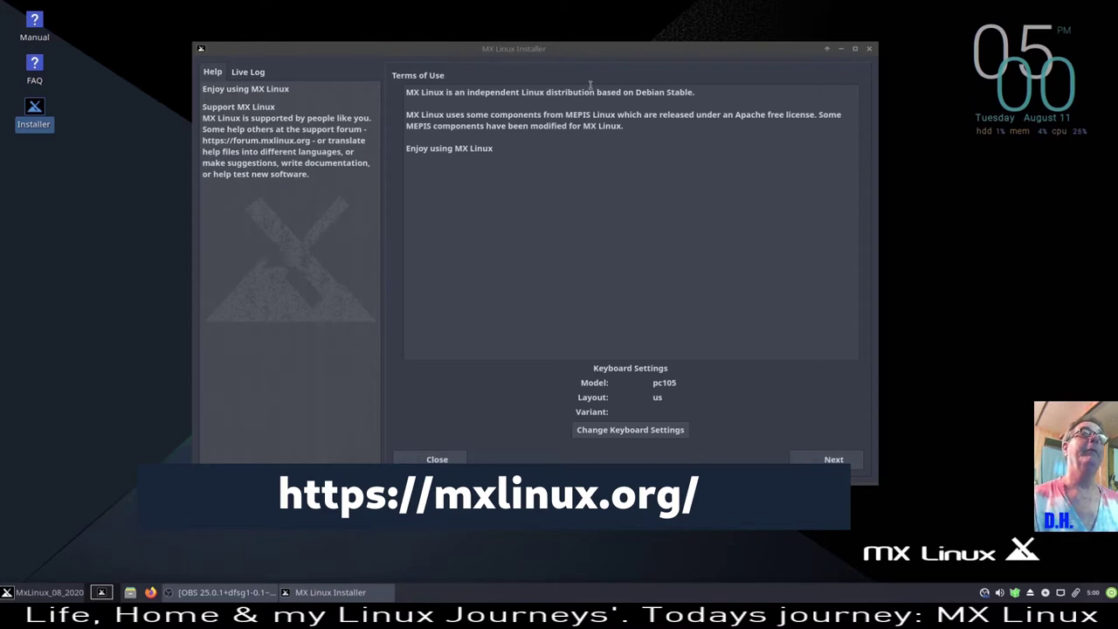
left_click_drag(598, 50, 546, 29)
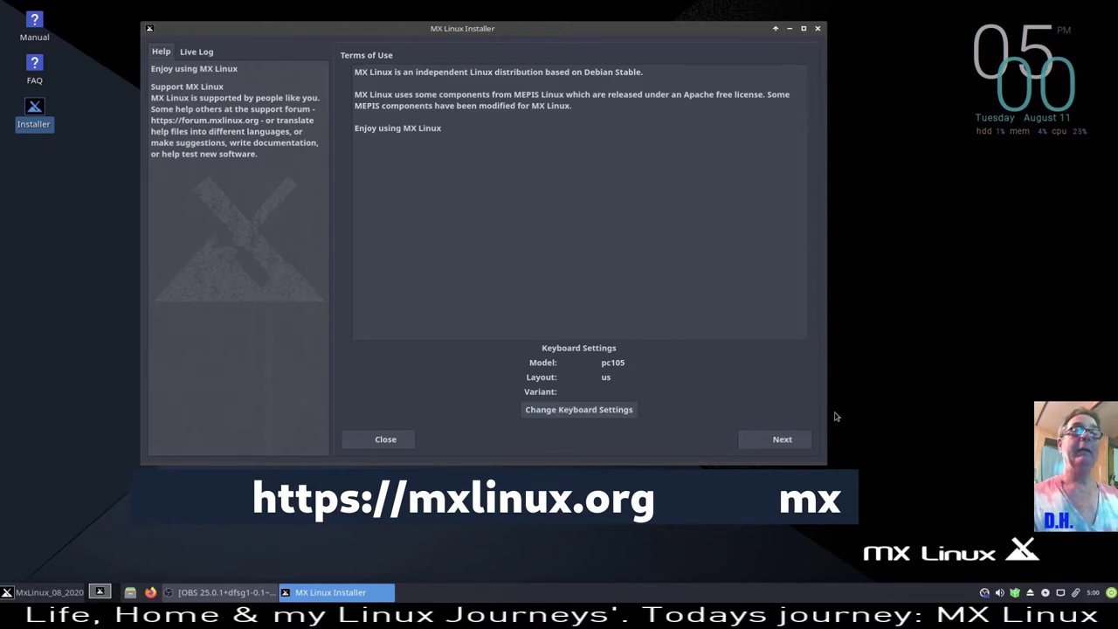
- Accept the Terms of Use to reach the installation-type page
left_click(783, 440)
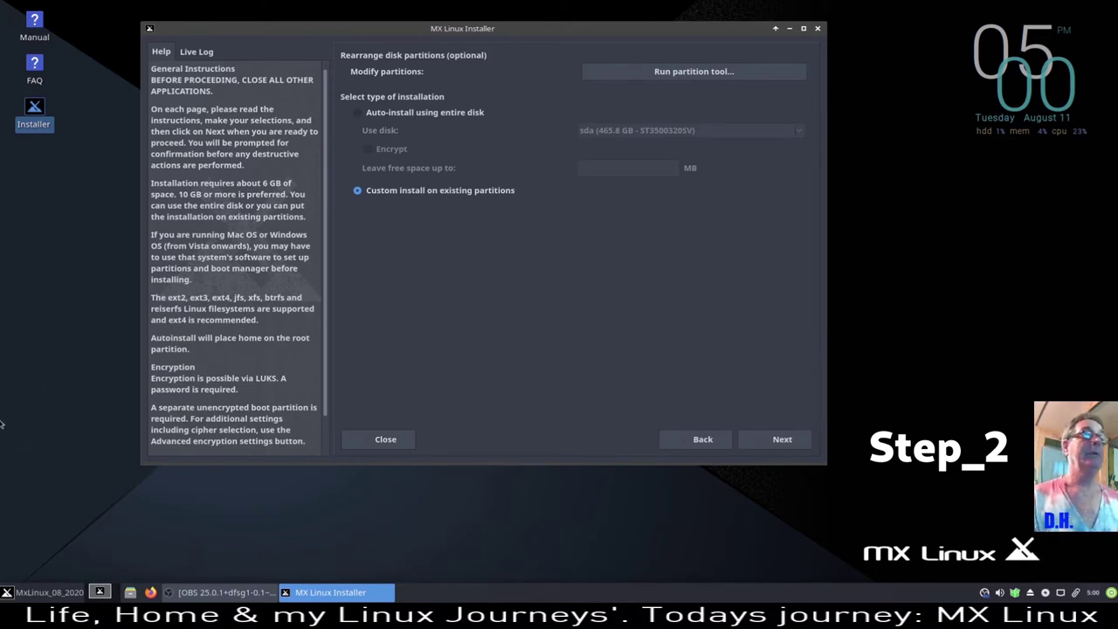
left_click(45, 594)
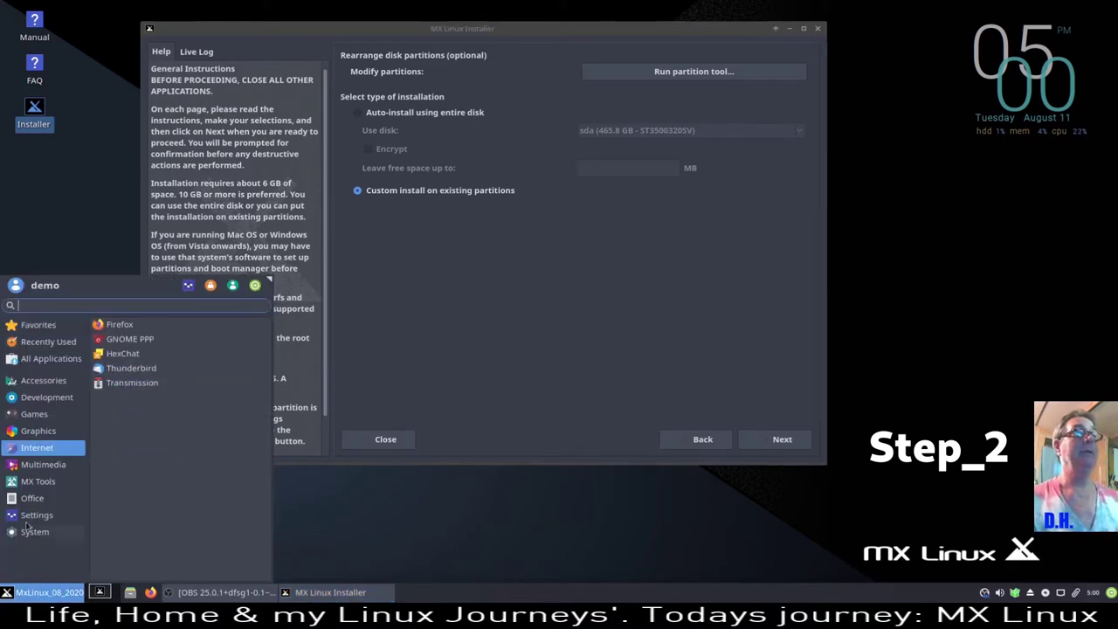
left_click(28, 597)
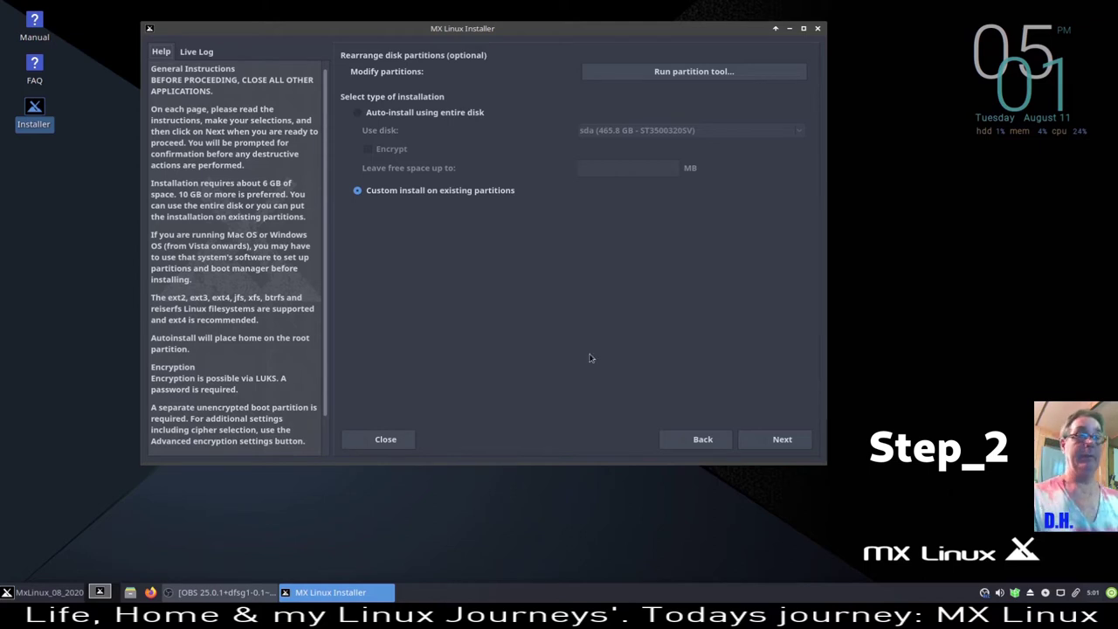
- Open the Settings manager from the applications menu, then close it
left_click(37, 593)
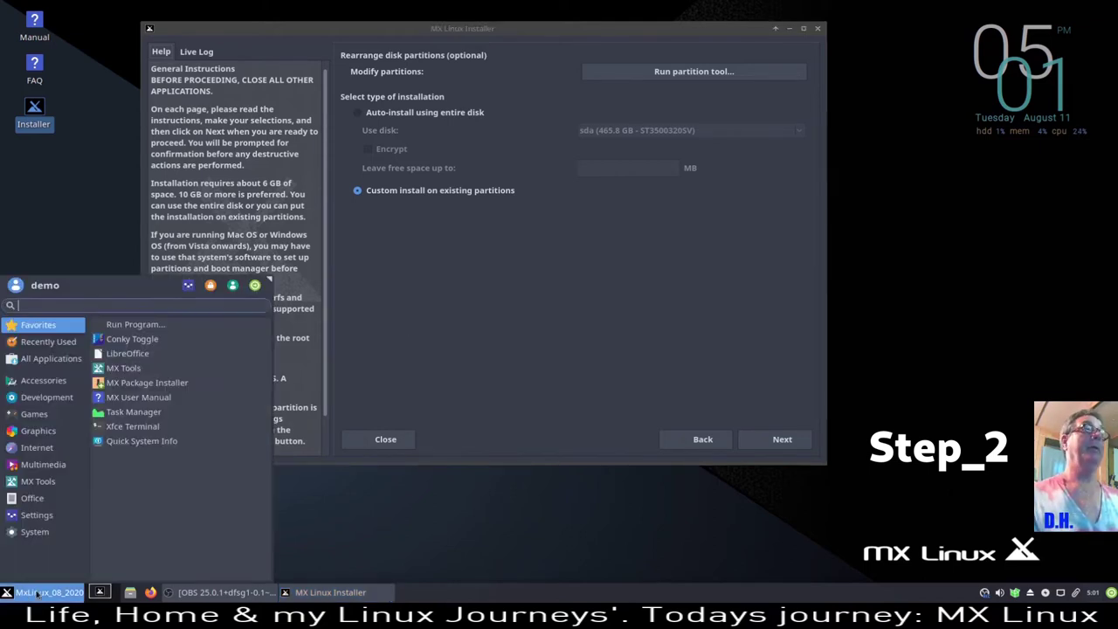
left_click(188, 286)
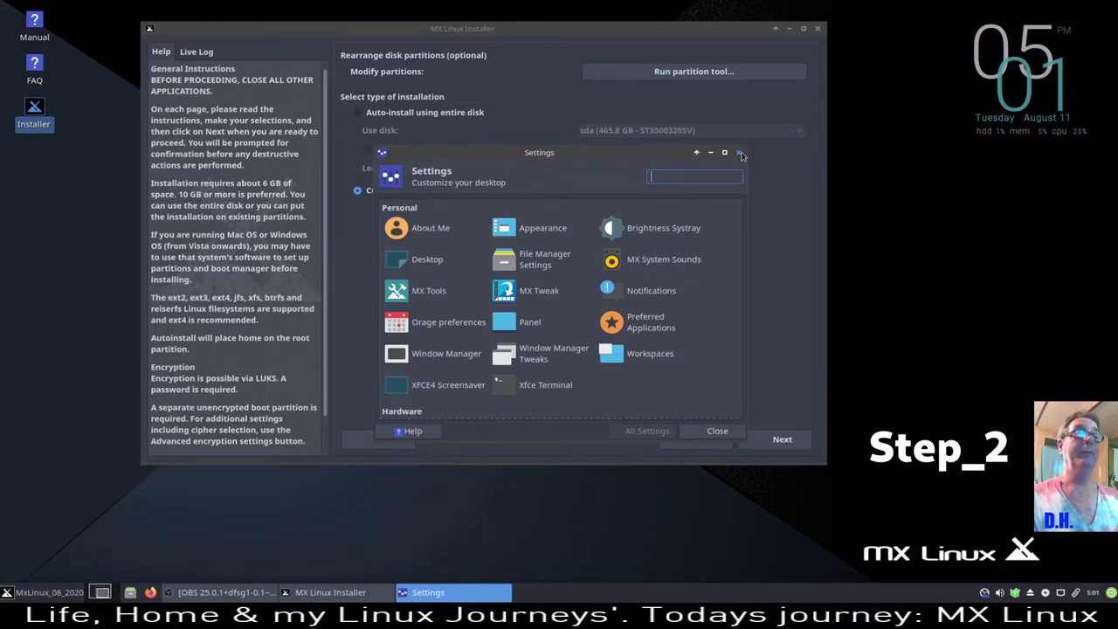
left_click(740, 153)
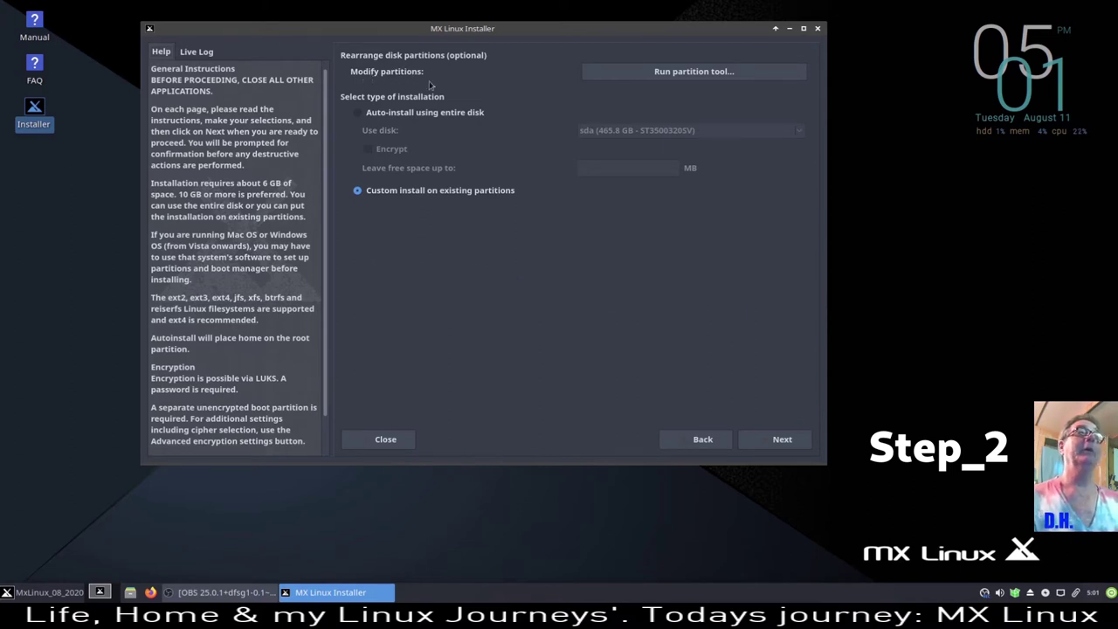
left_click(714, 71)
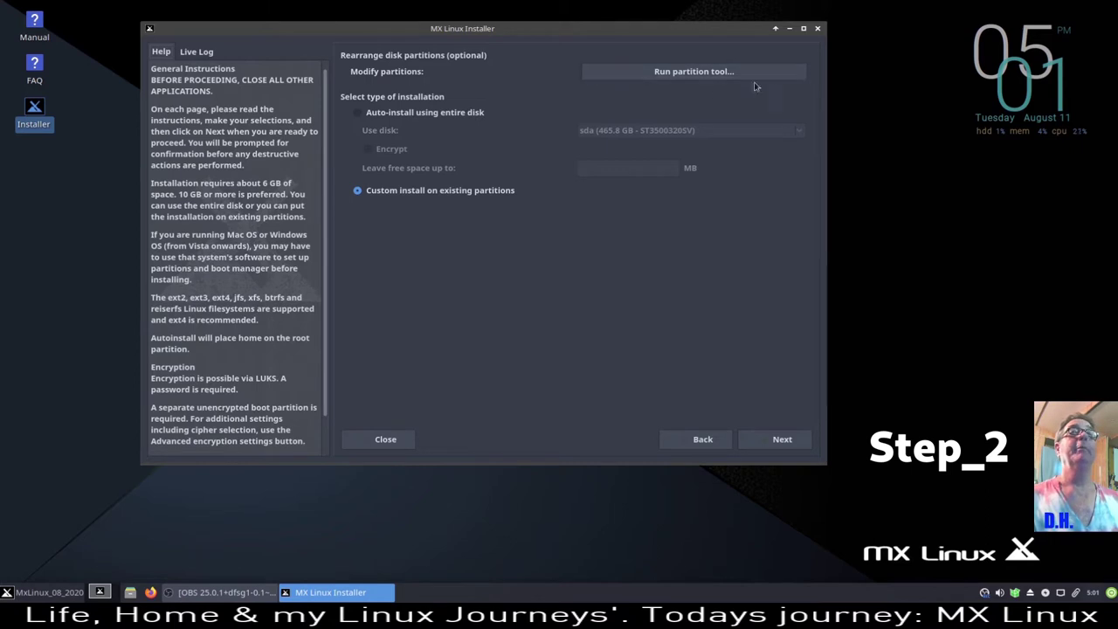
- Launch GParted and queue deletion of the exFAT partition /dev/sda1
left_click(712, 74)
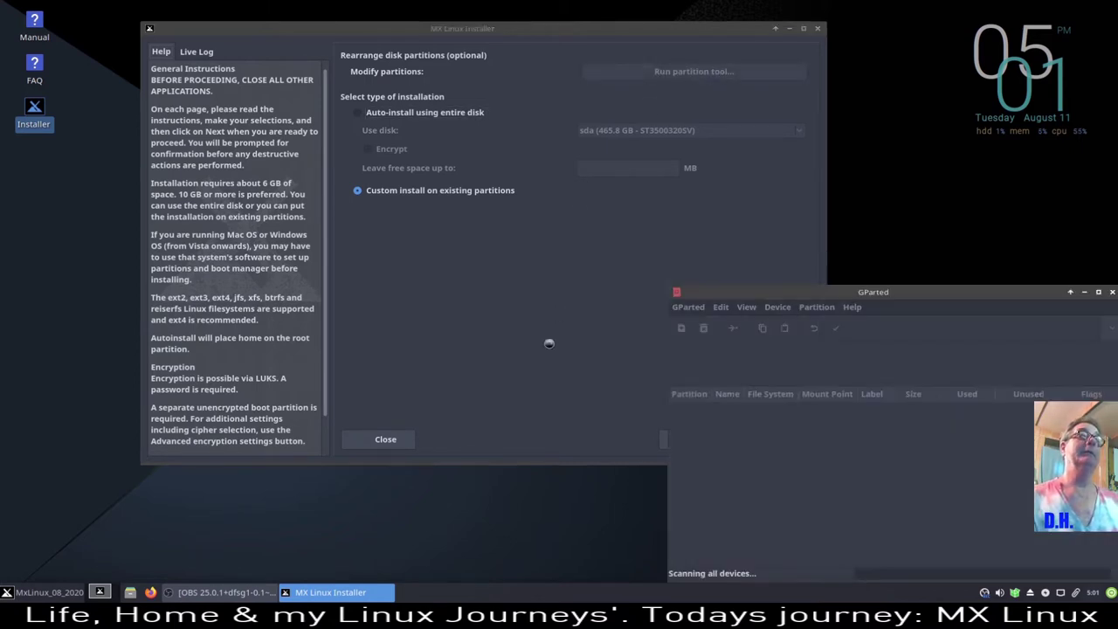
left_click_drag(971, 296, 586, 121)
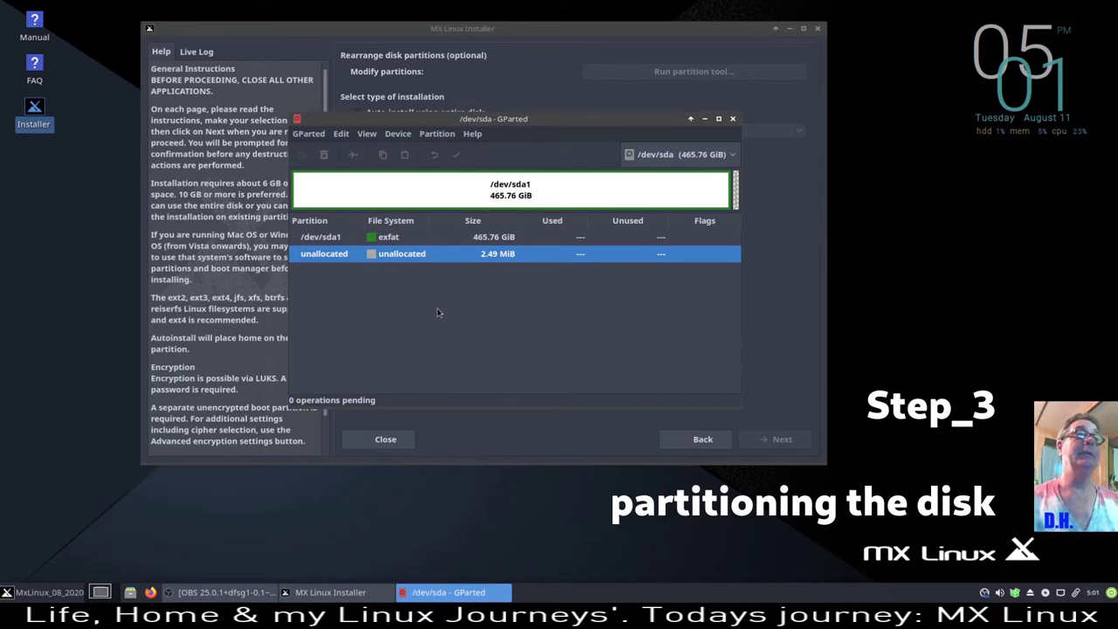
right_click(416, 256)
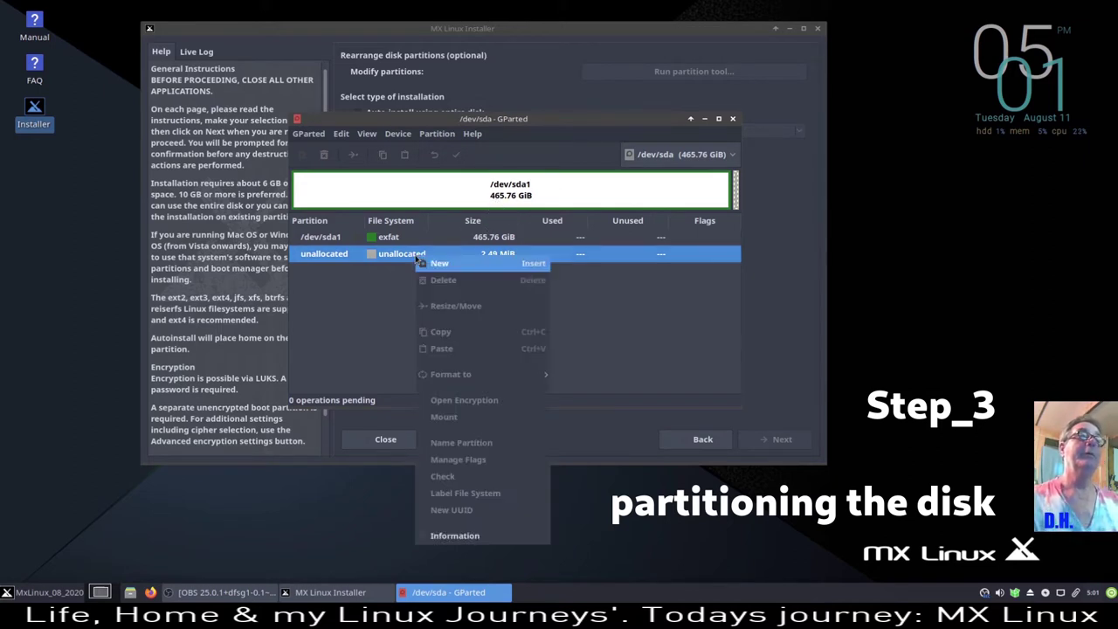
left_click(377, 348)
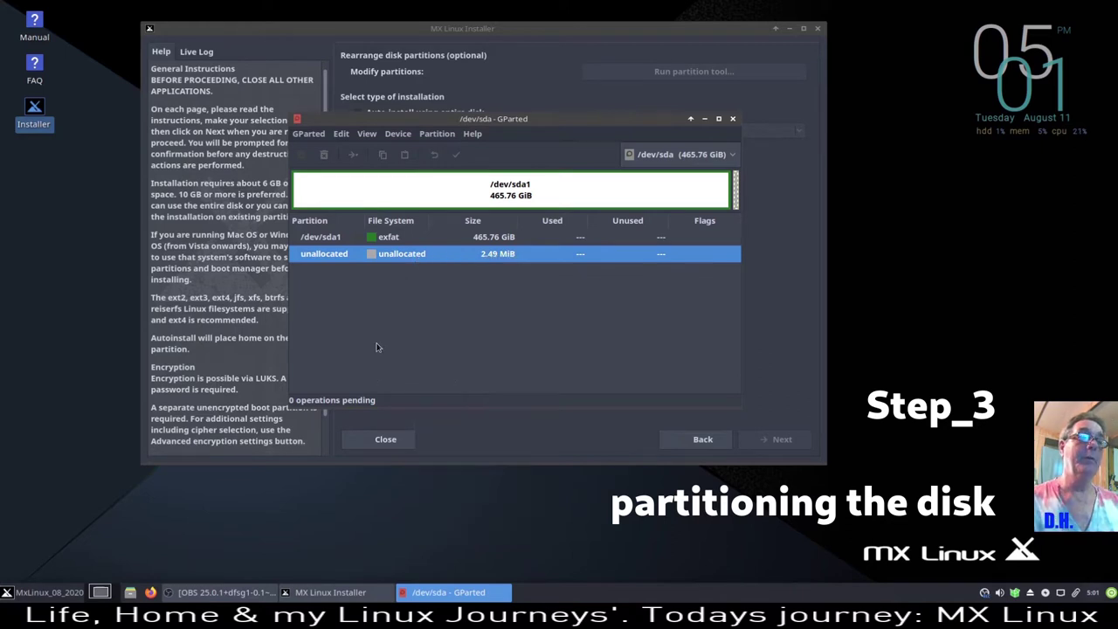
right_click(428, 239)
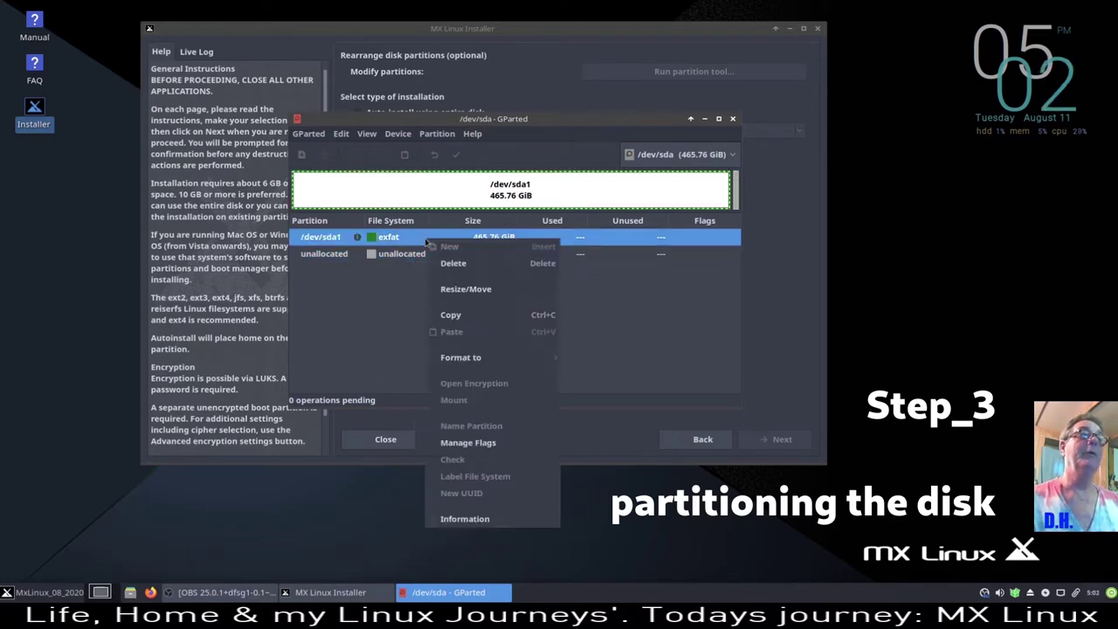
left_click(481, 262)
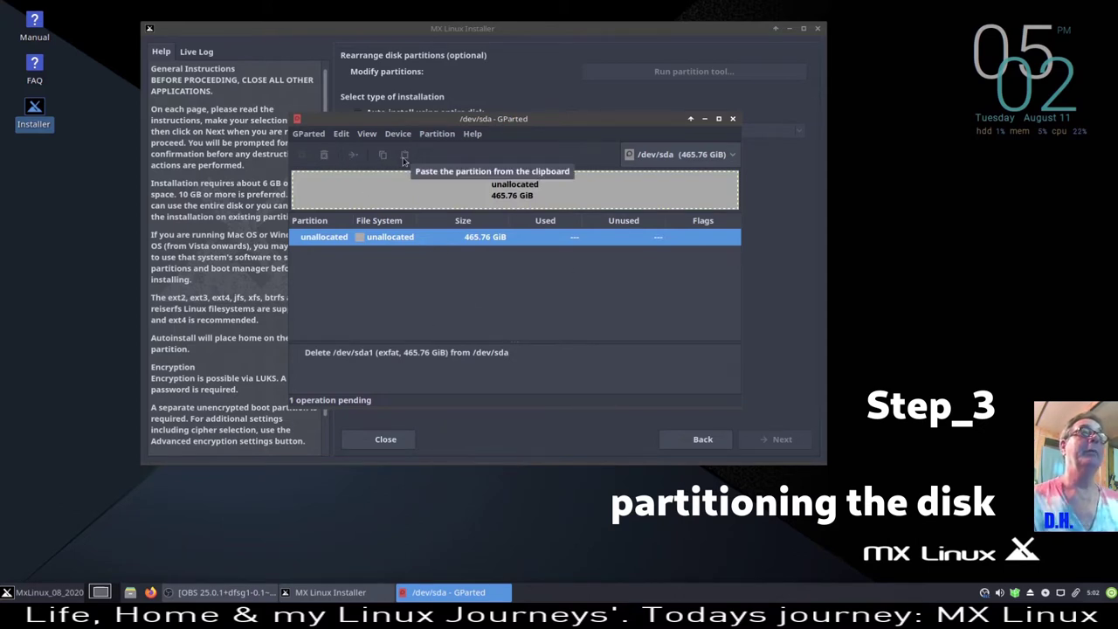
- Apply the deletion, leaving the whole 465.76 GiB disk unallocated
left_click(456, 156)
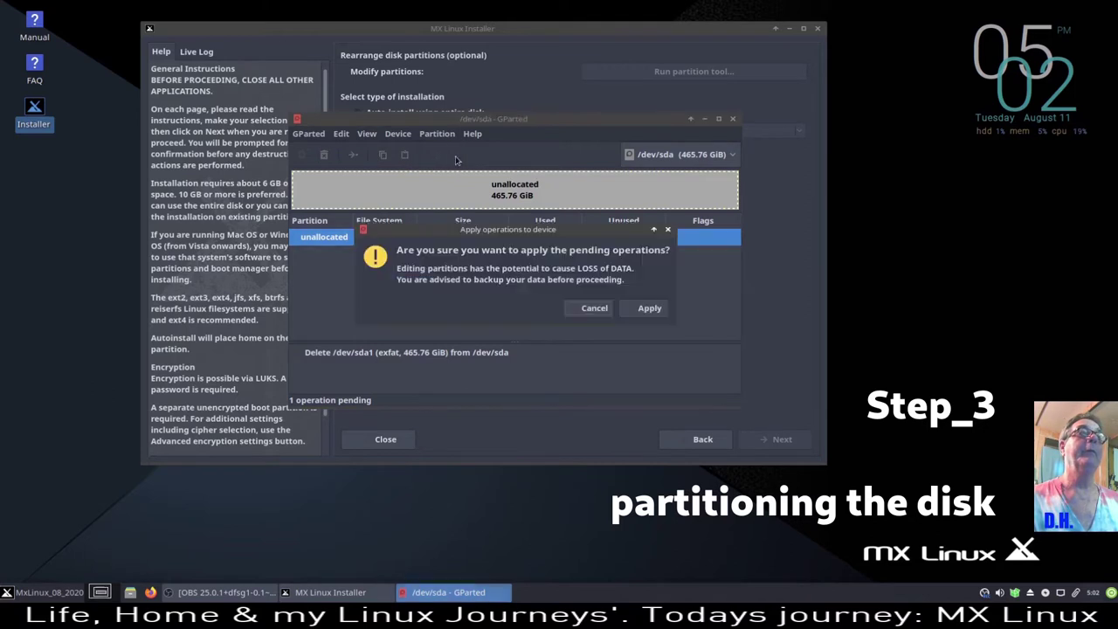
left_click(651, 315)
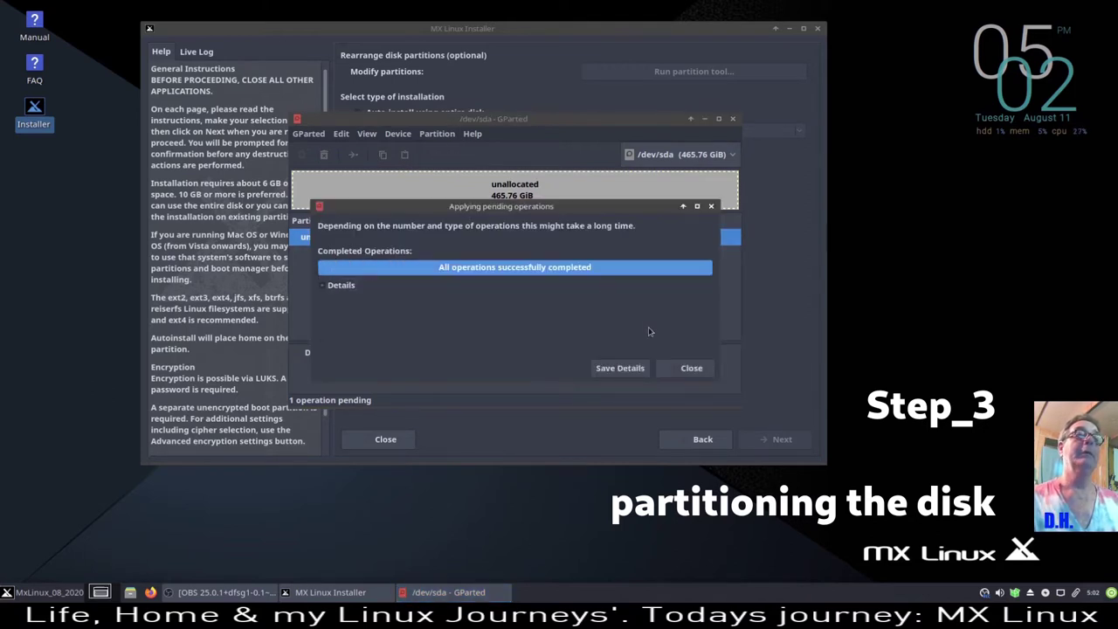
left_click(692, 368)
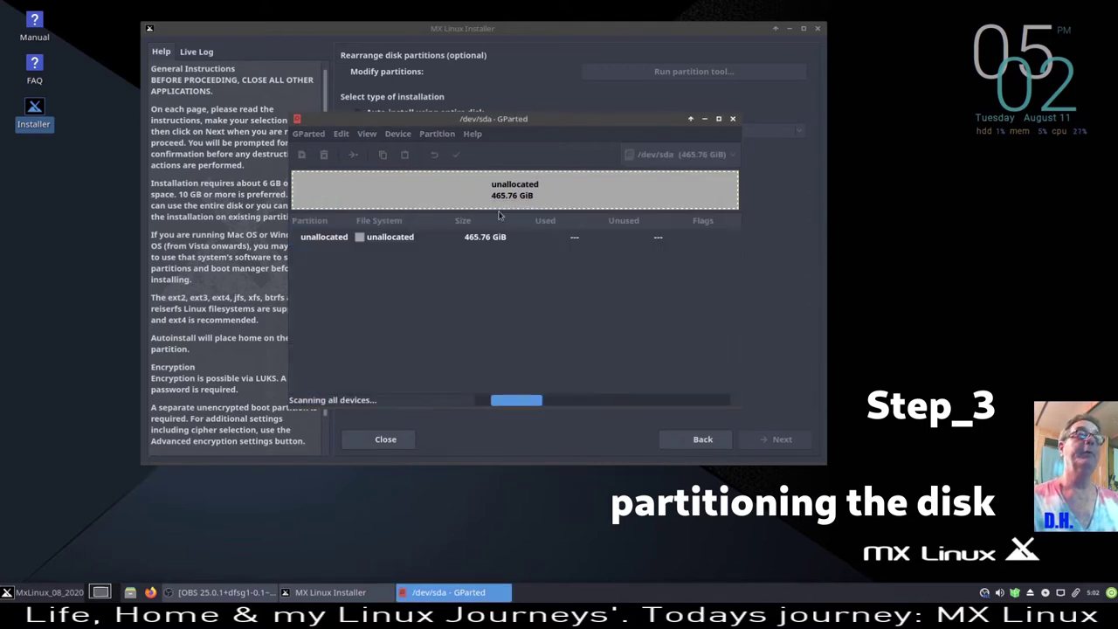
left_click(395, 134)
- Create a fresh msdos partition table on /dev/sda
left_click(442, 150)
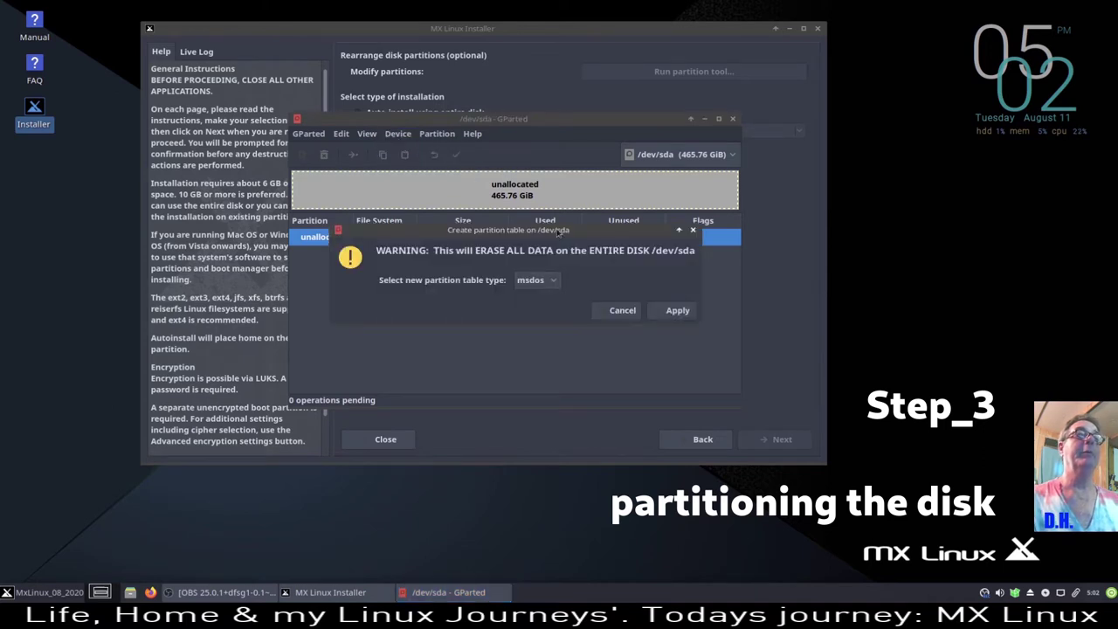
left_click(678, 310)
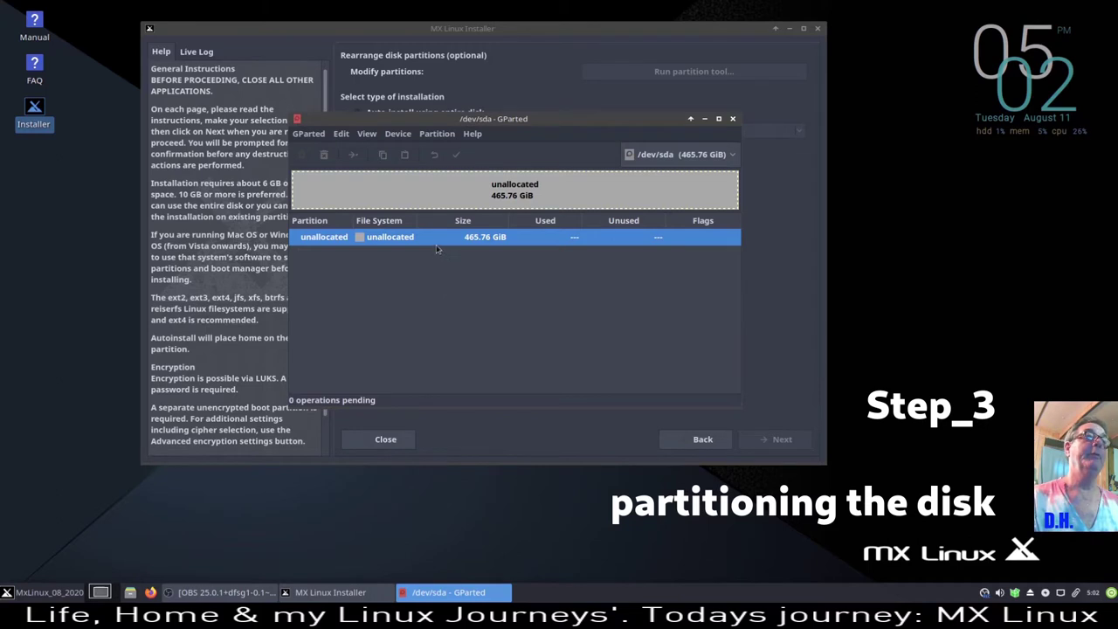
right_click(437, 245)
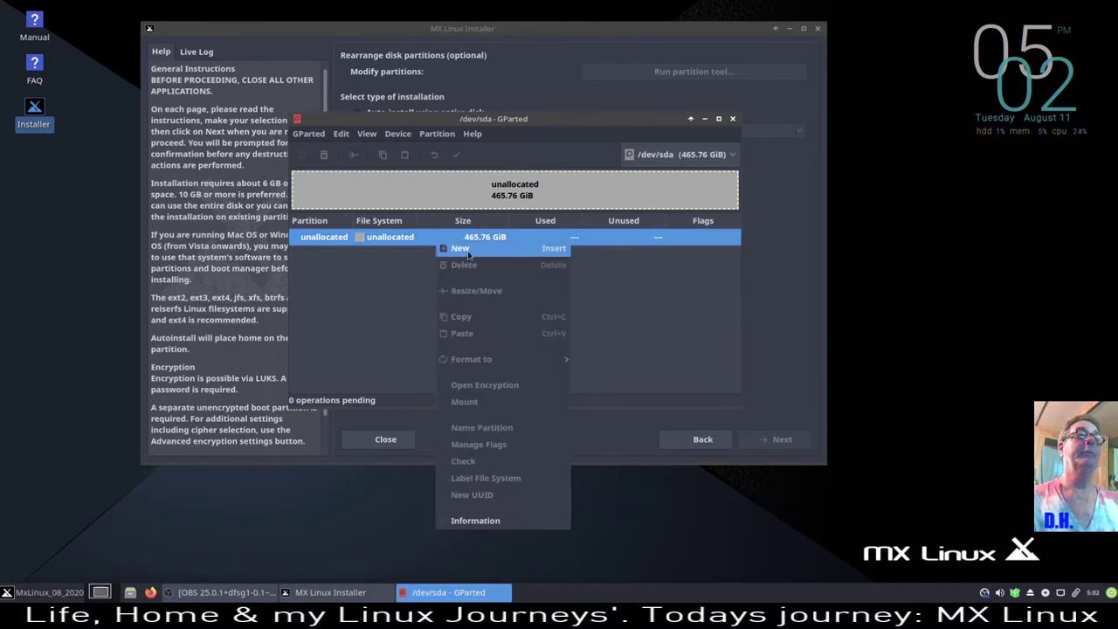
left_click(463, 249)
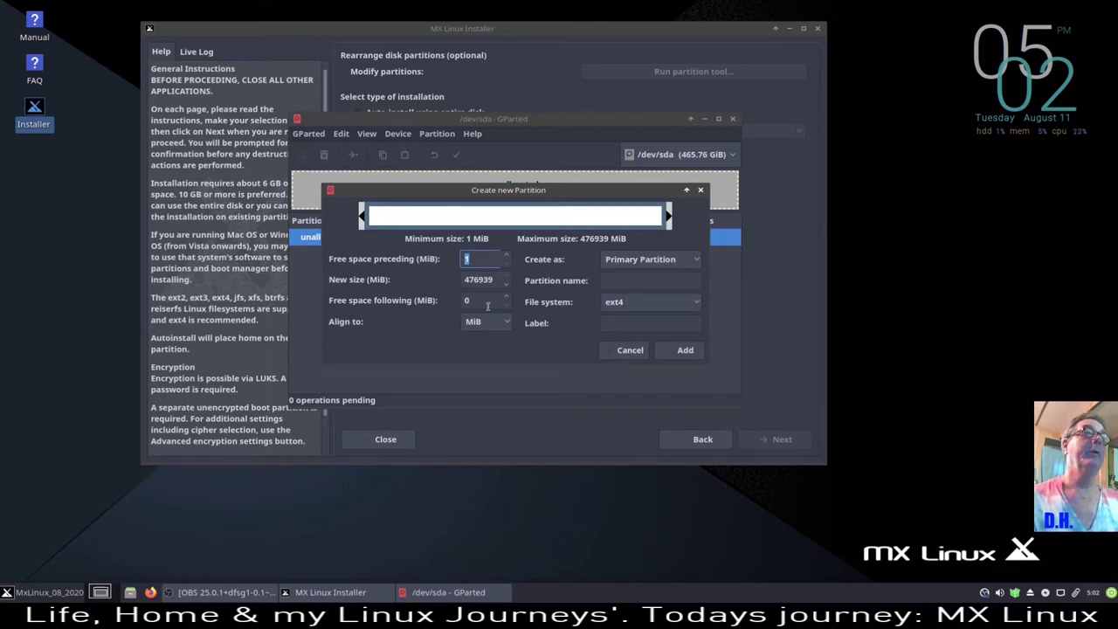
- Define an 8192 MiB primary linux-swap partition labelled swap at the disk start
key("Tab")
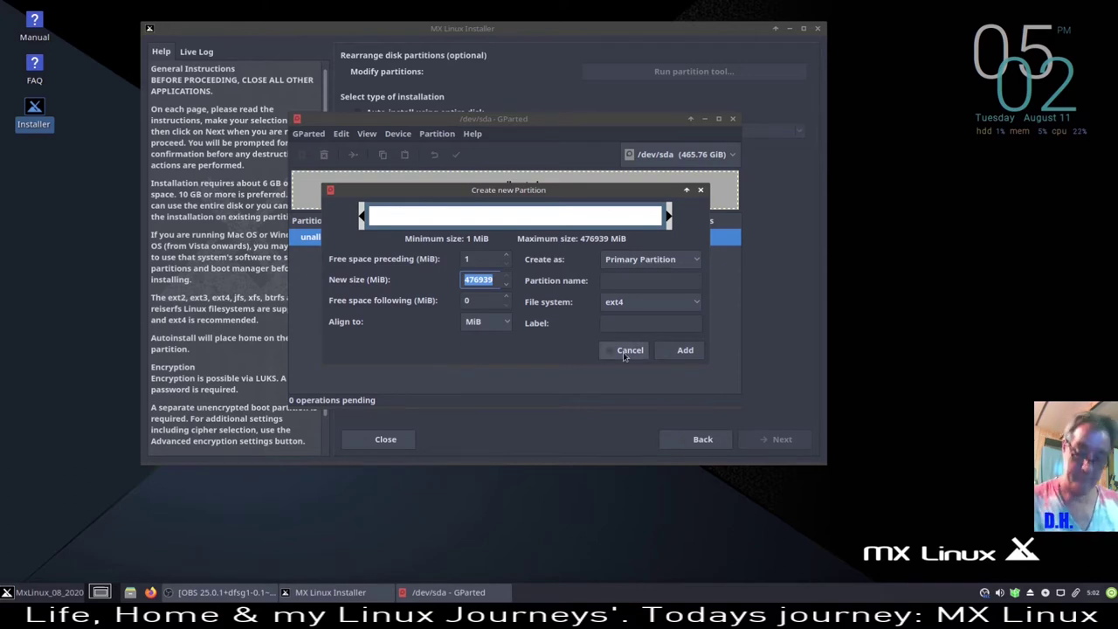
type("8192")
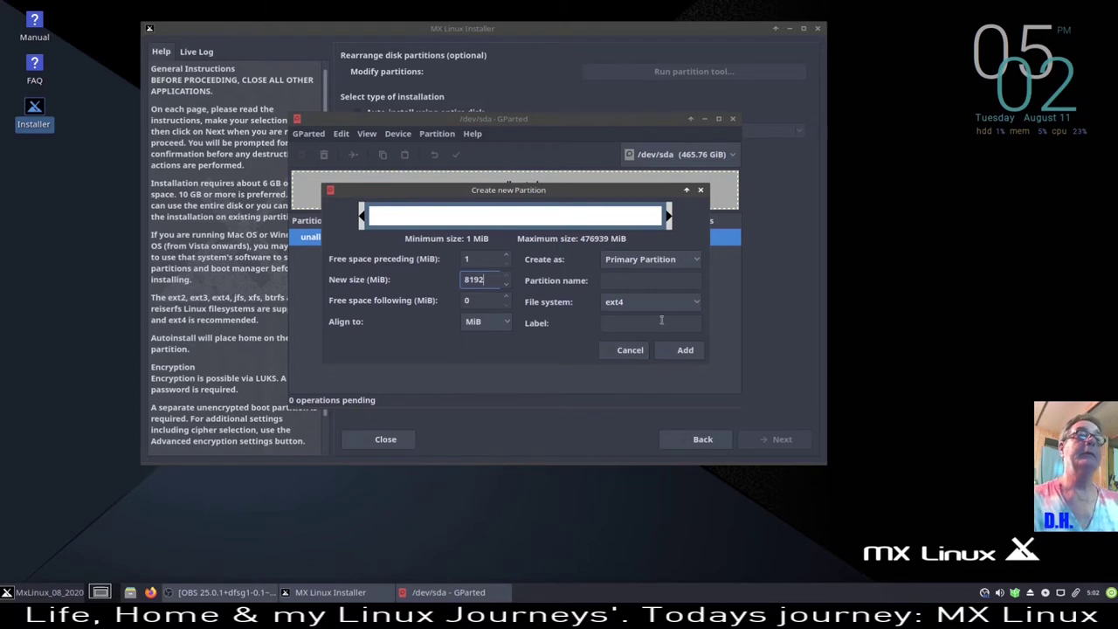
left_click(697, 305)
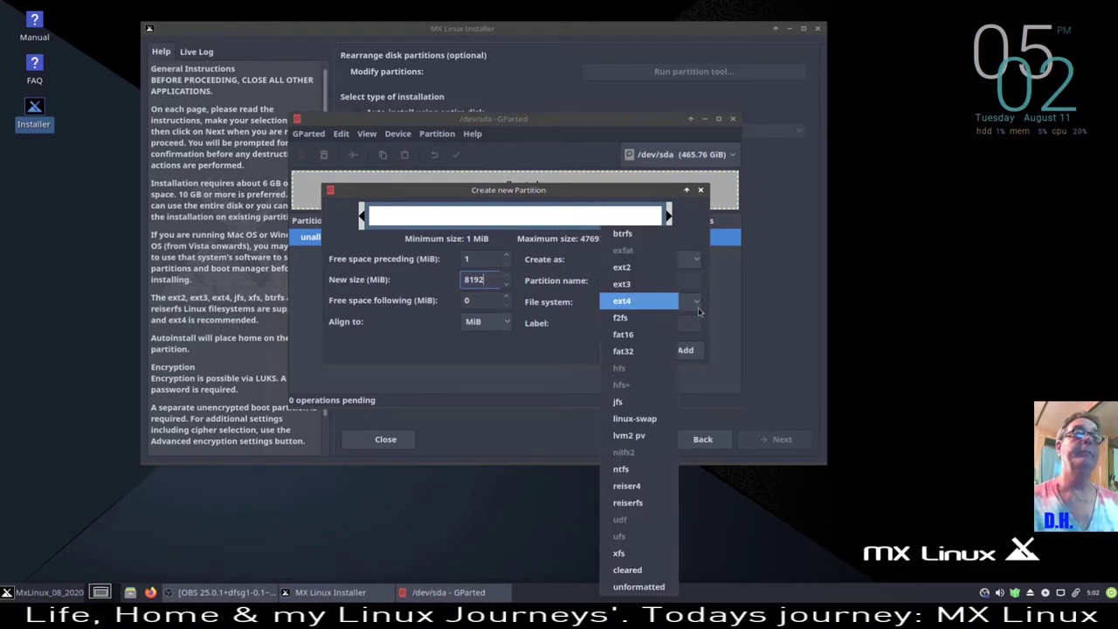
left_click(635, 419)
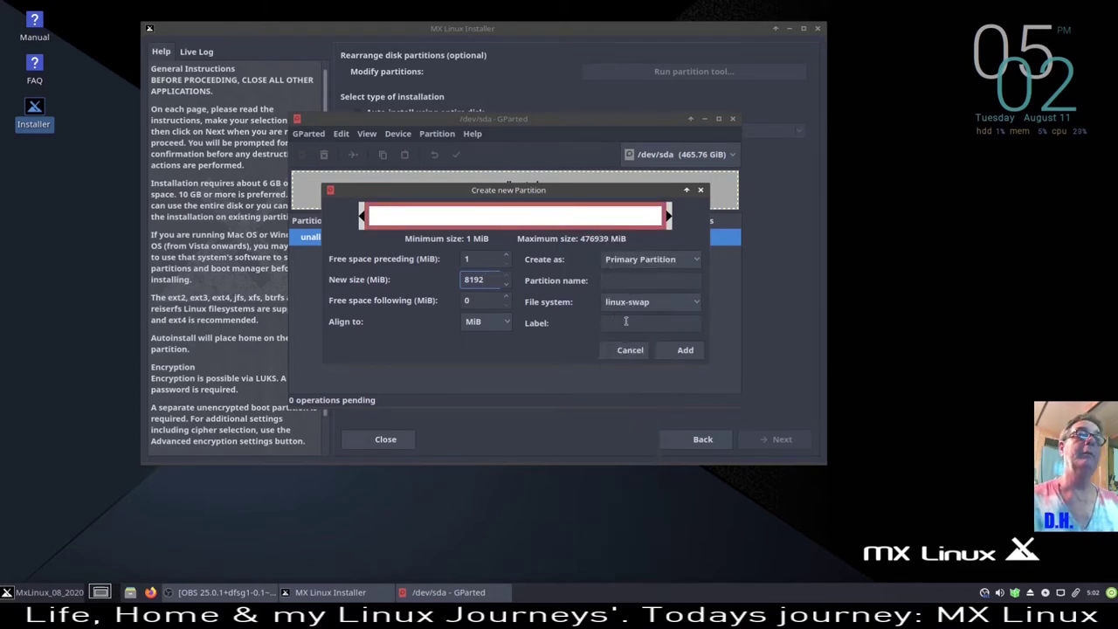
key("Tab")
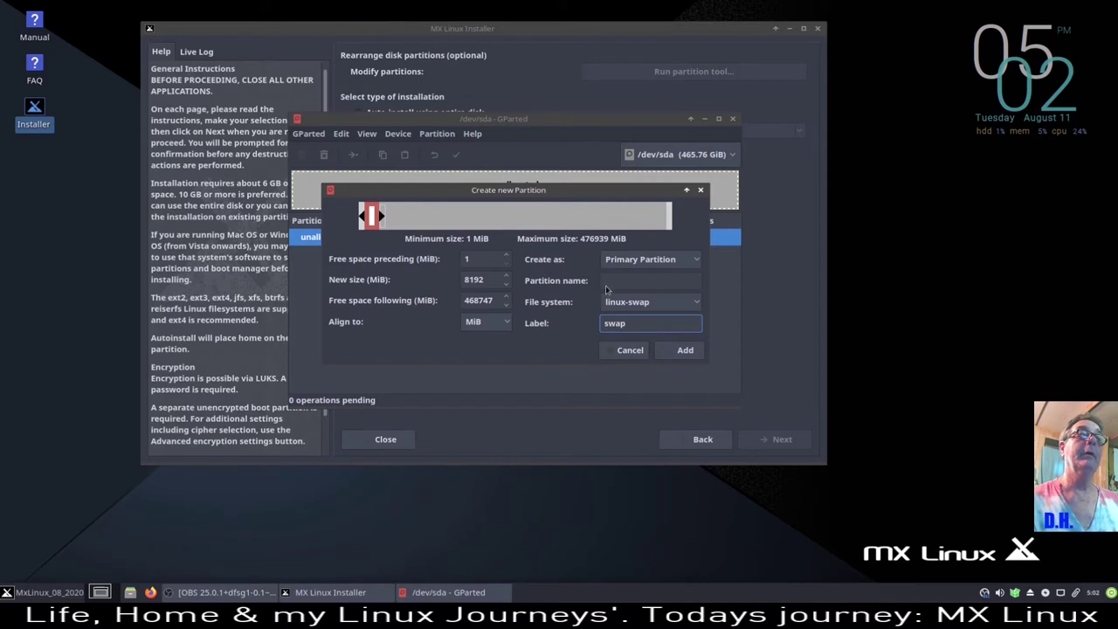
left_click(686, 353)
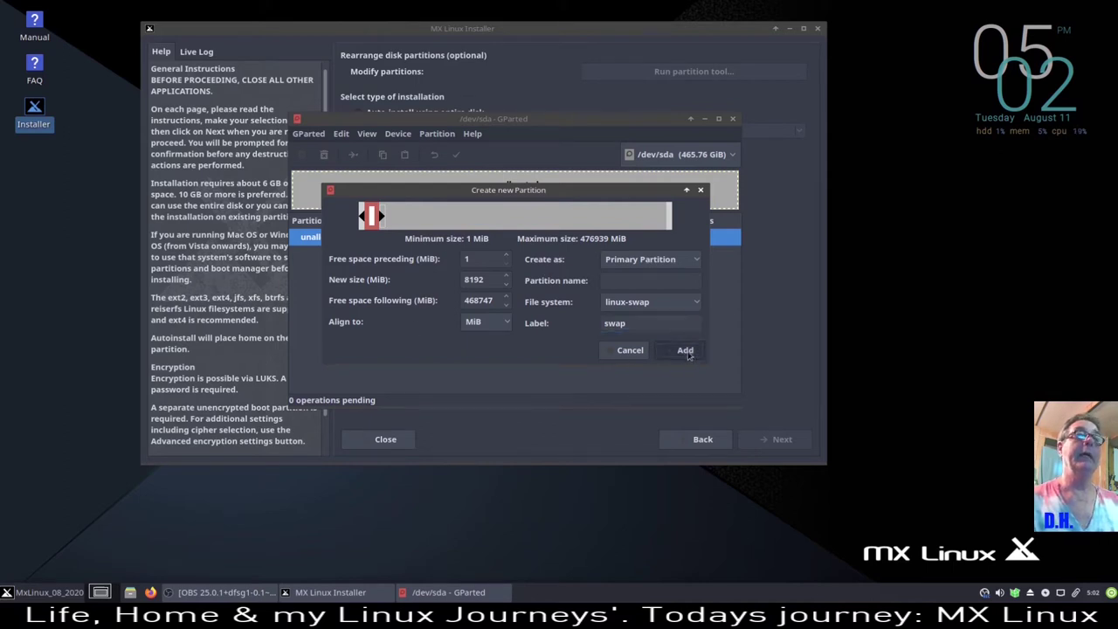
- Add a 102400 MiB ext4 partition labelled root after the swap partition
right_click(498, 263)
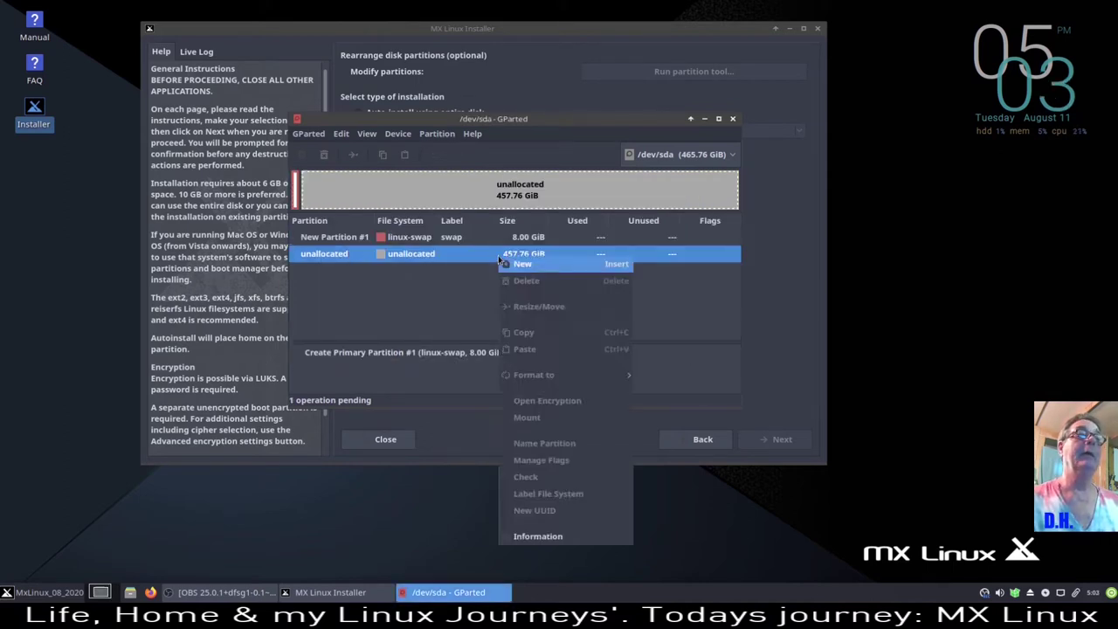
left_click(540, 267)
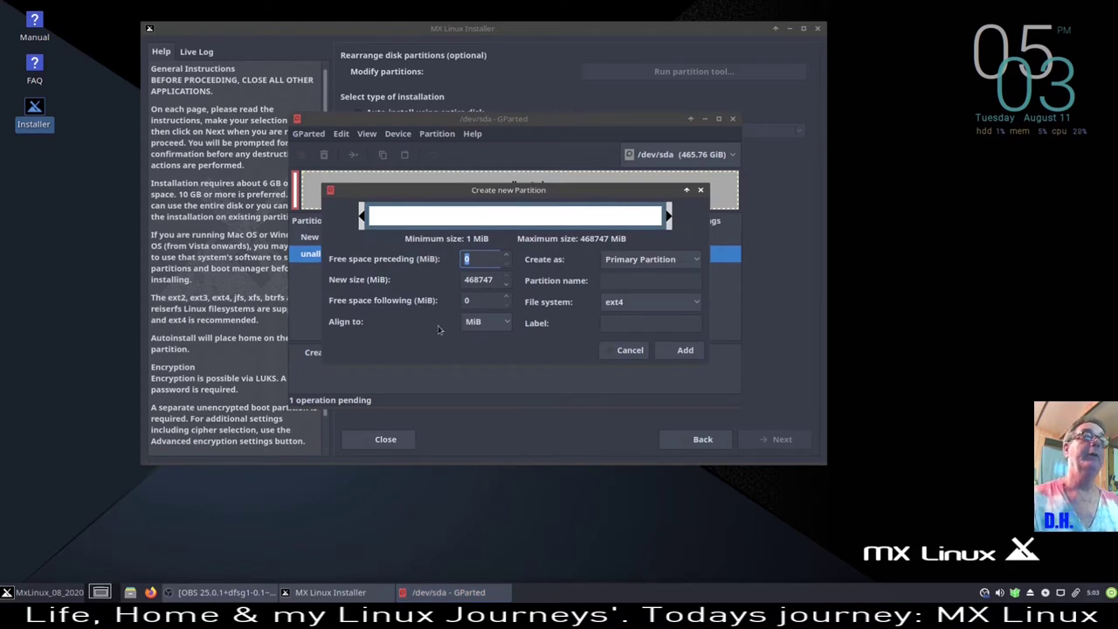
left_click_drag(495, 281, 460, 282)
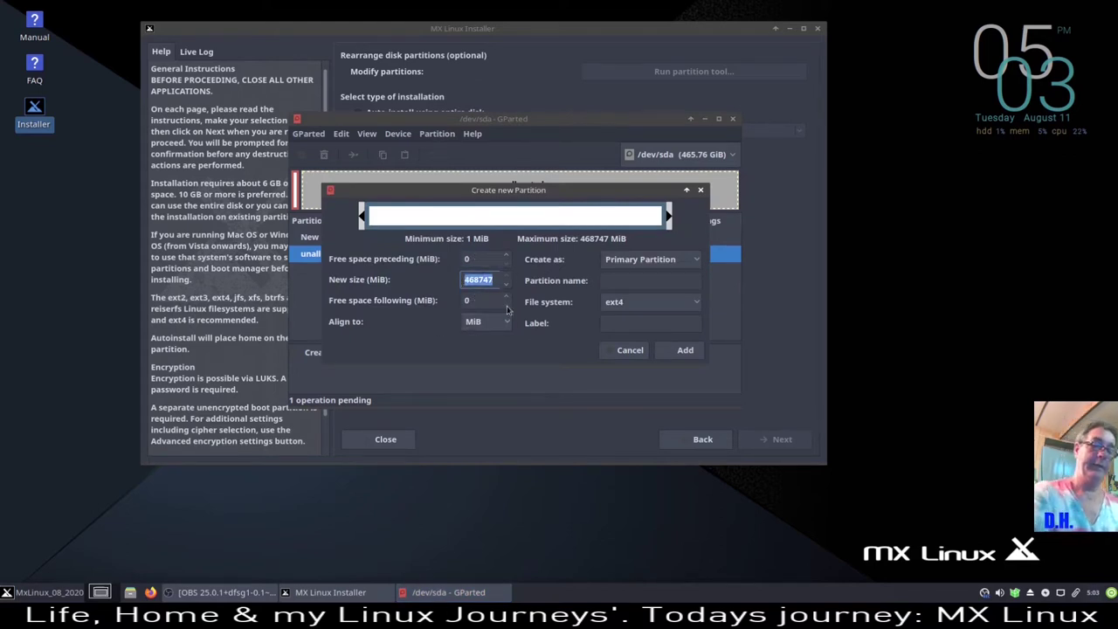
type("102400")
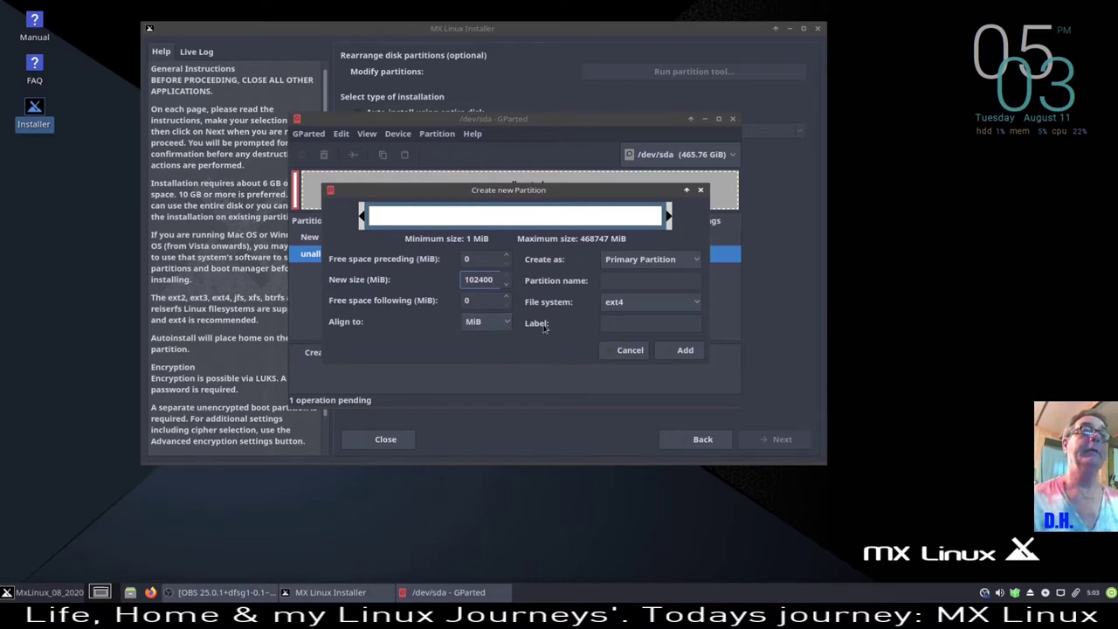
left_click(655, 325)
type("R")
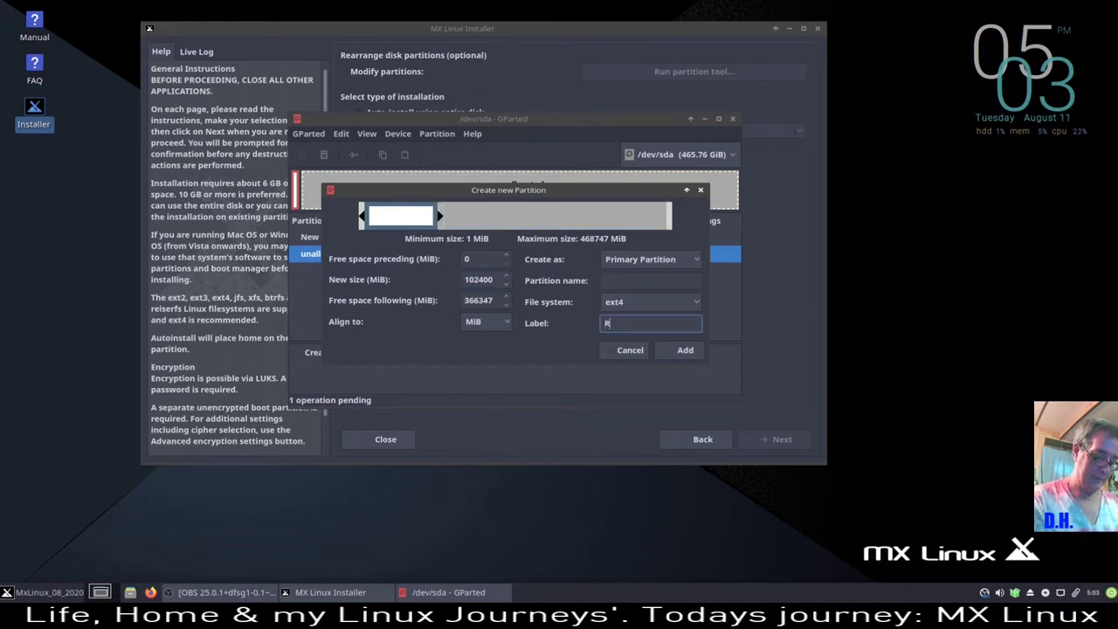
type("oot")
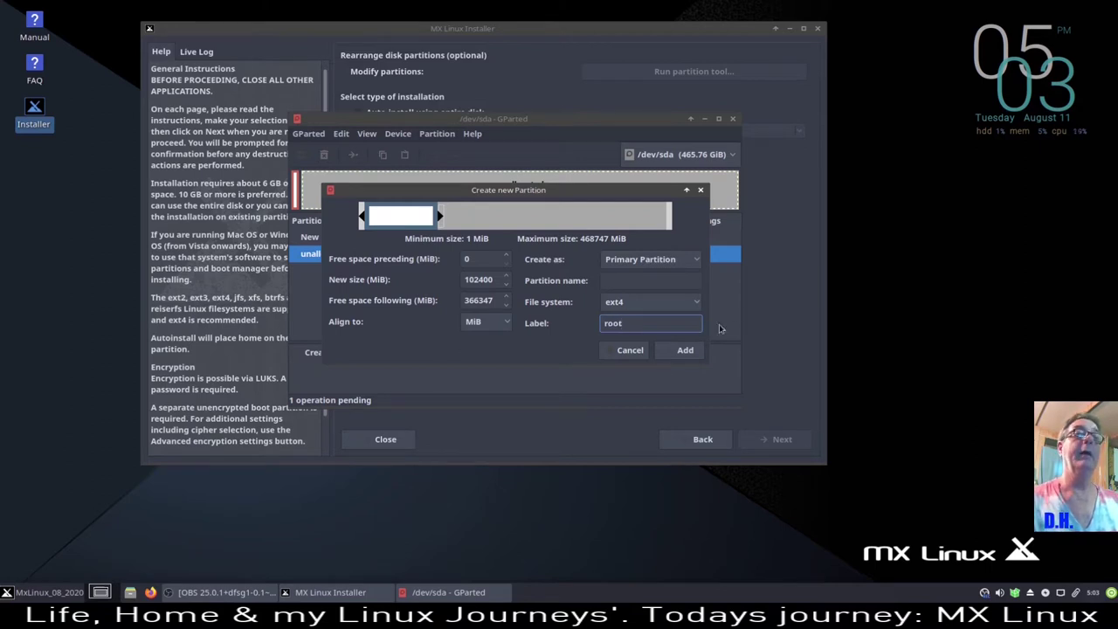
left_click(686, 351)
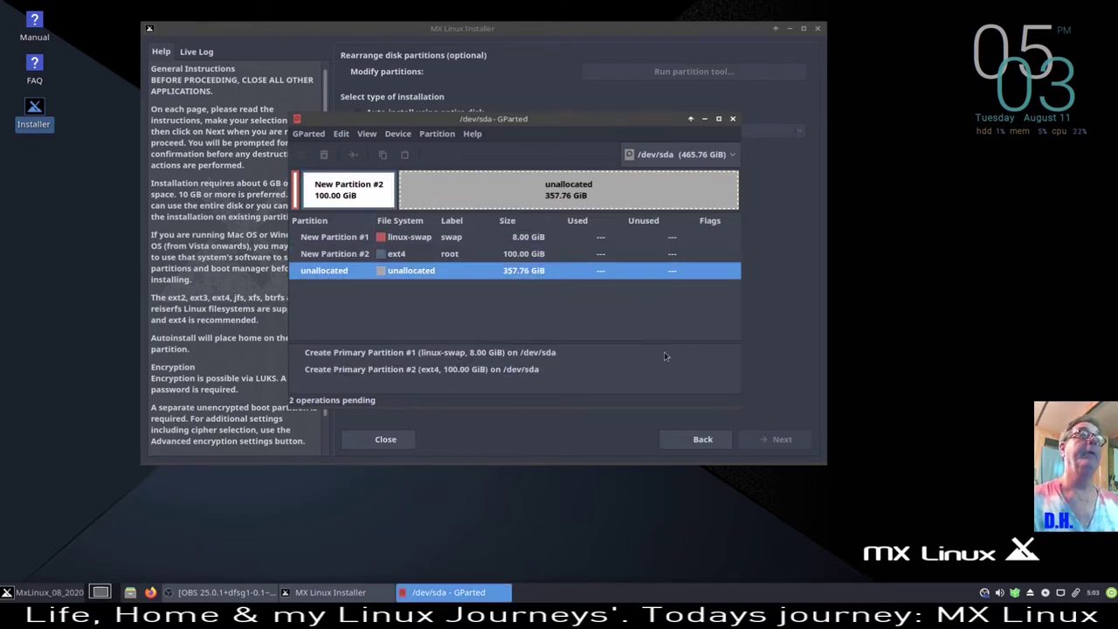
- Add an ext4 partition labelled home using all remaining 357.76 GiB
right_click(529, 277)
left_click(560, 287)
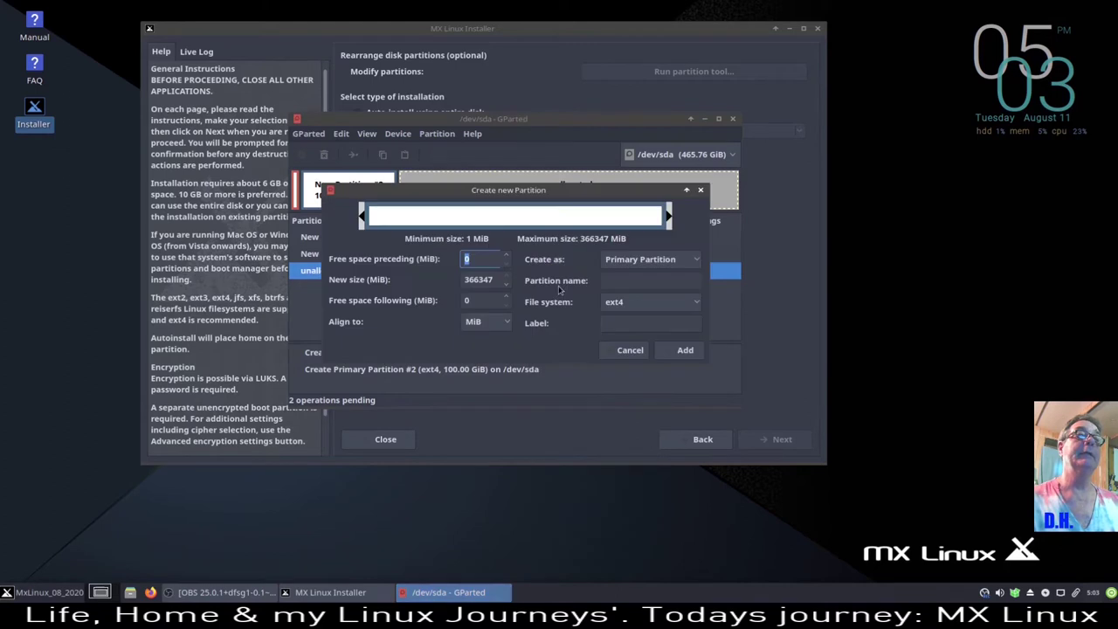
left_click(630, 322)
type("home")
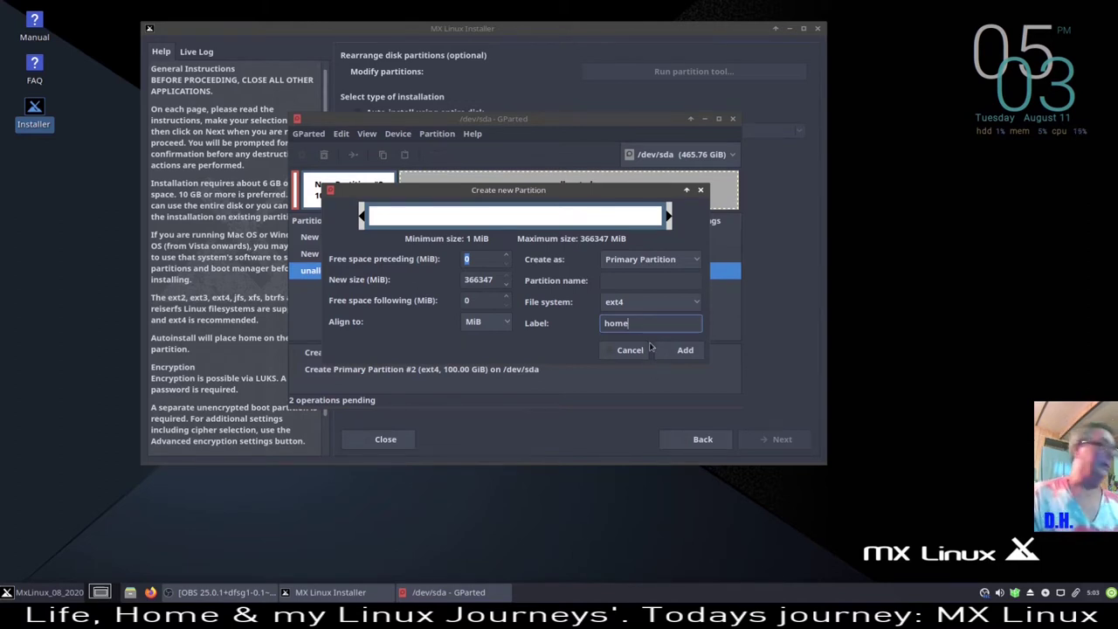
left_click(682, 351)
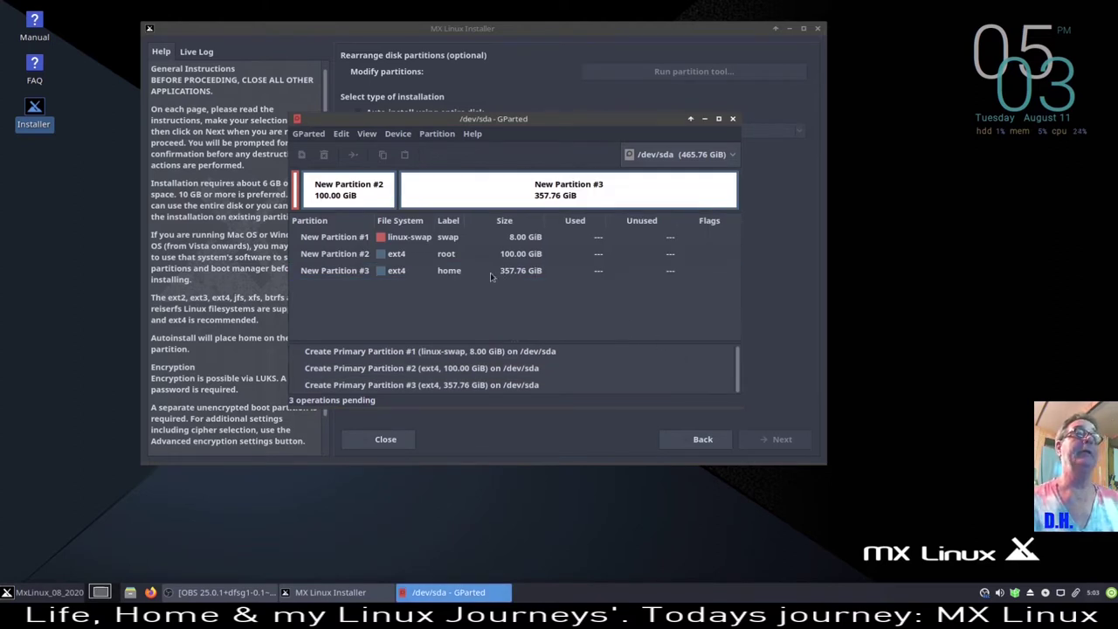
left_click(451, 239)
left_click(451, 256)
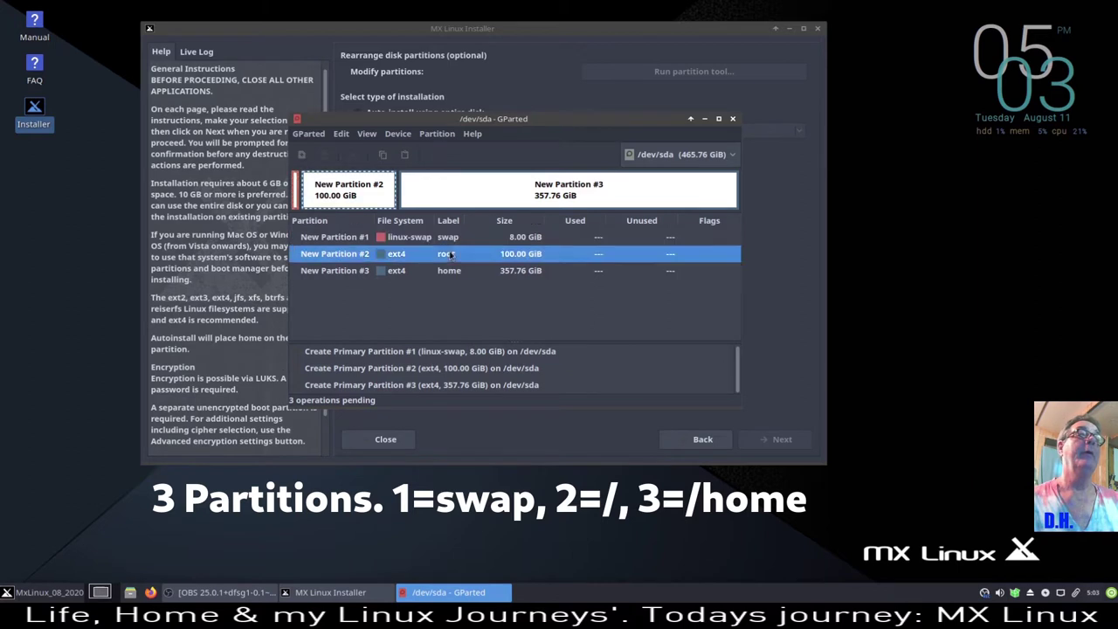
left_click(445, 276)
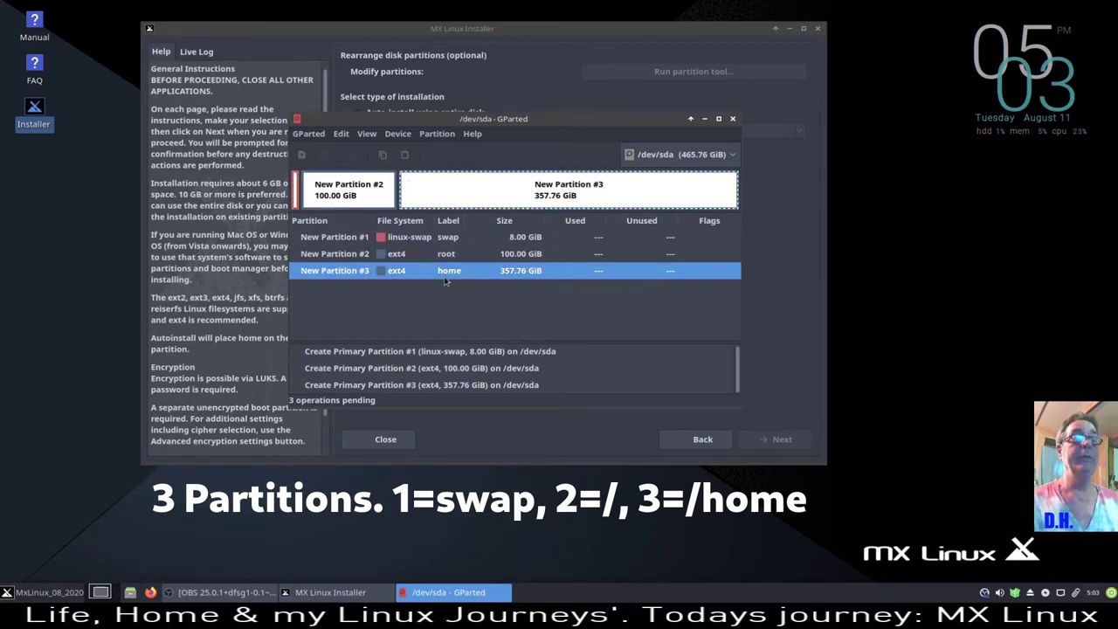
left_click(451, 238)
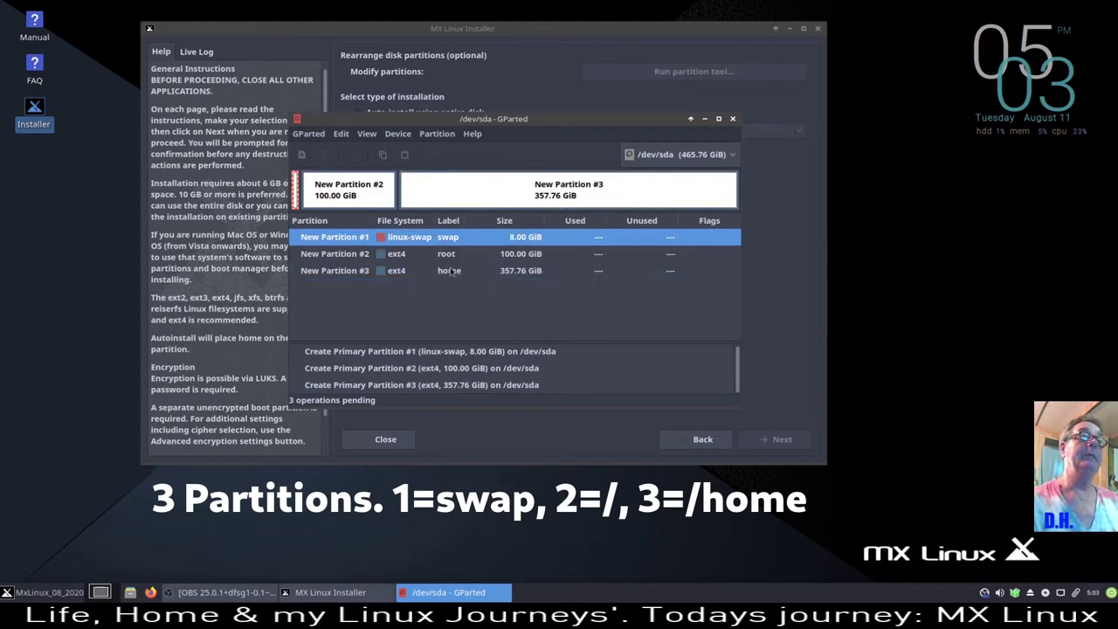
left_click(448, 255)
left_click(454, 273)
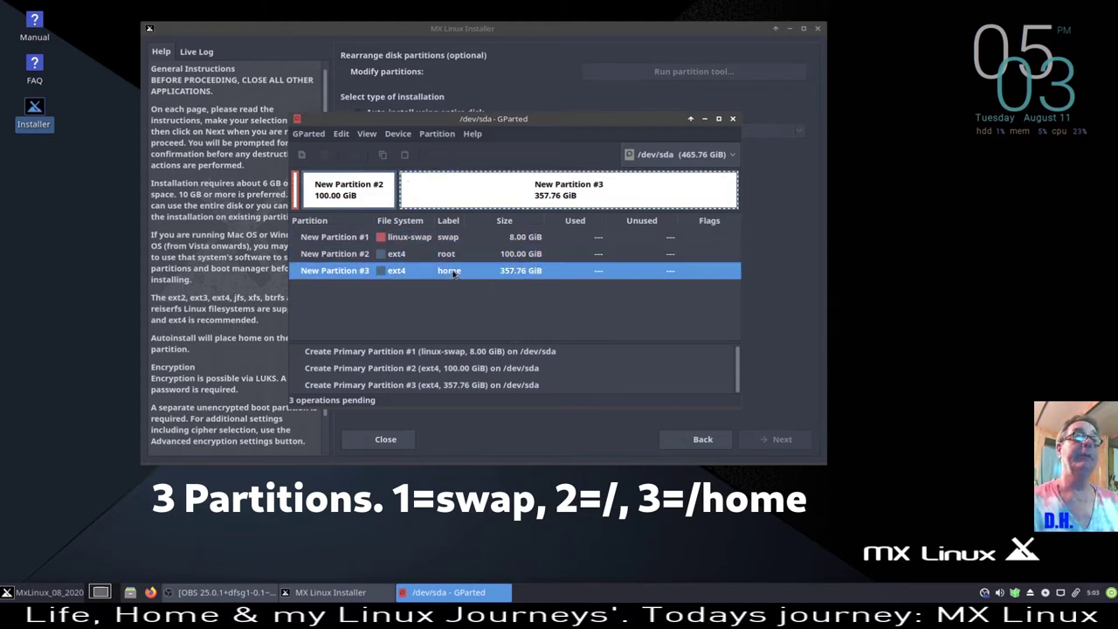
left_click(518, 238)
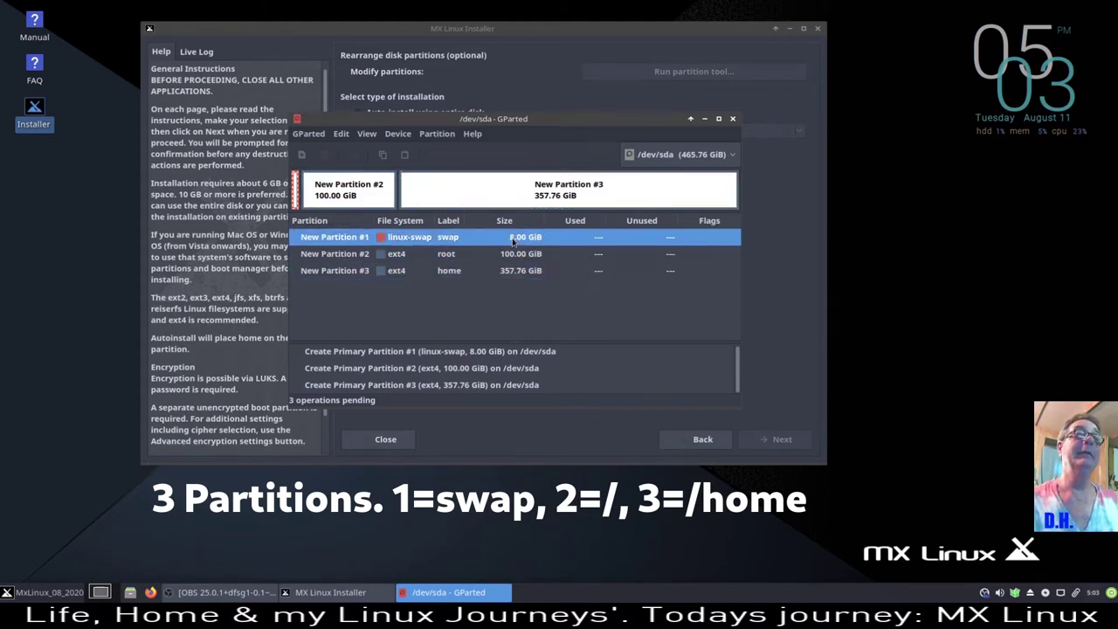
right_click(514, 242)
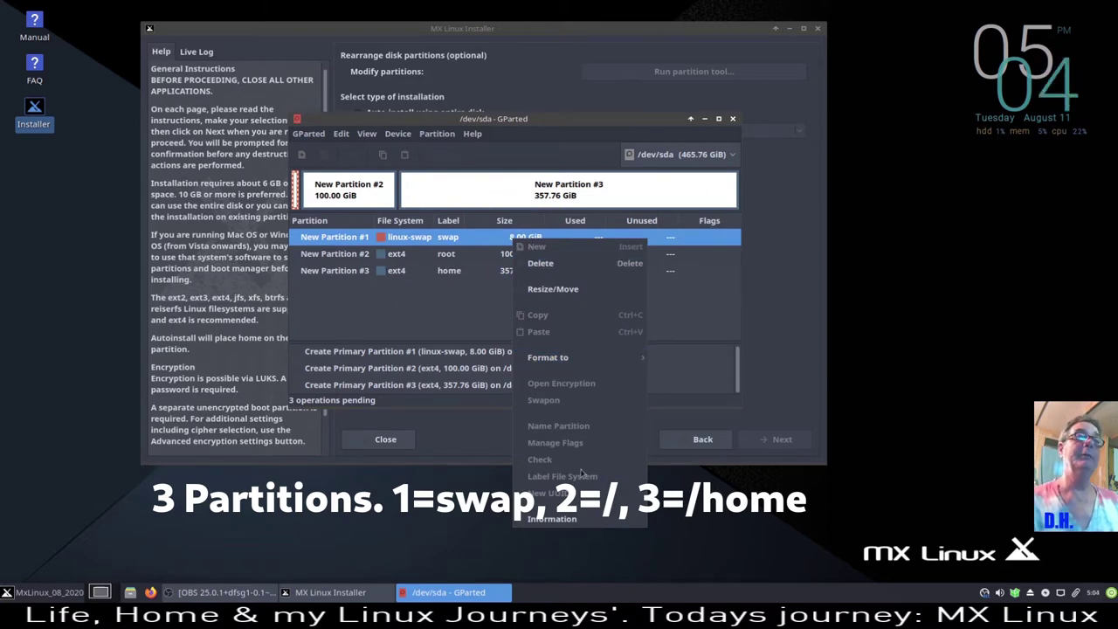
key("Escape")
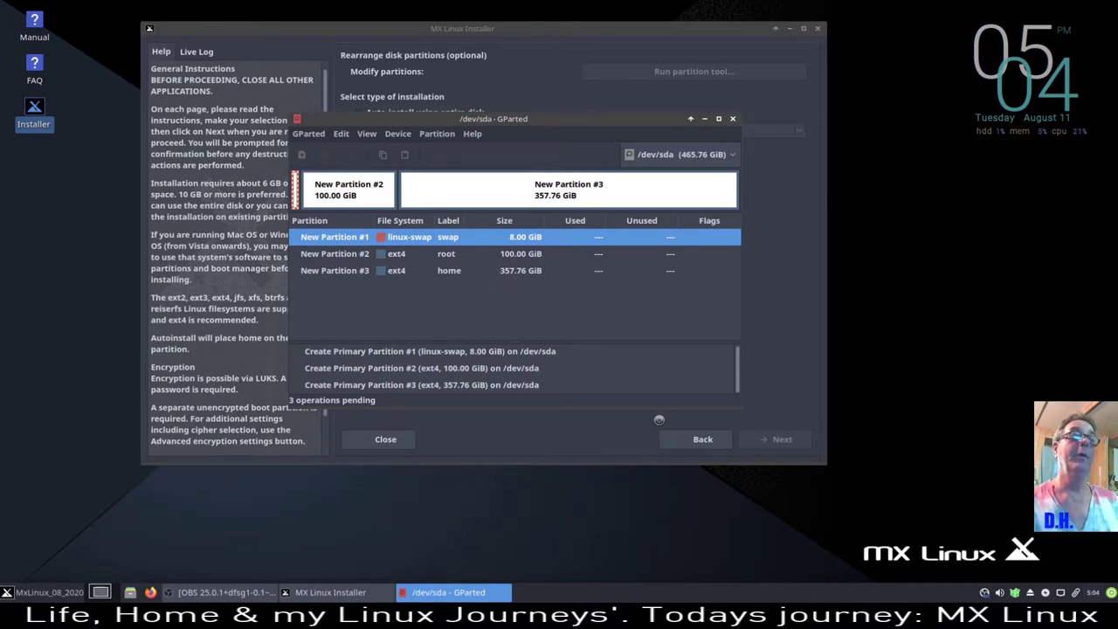
left_click_drag(629, 125, 562, 133)
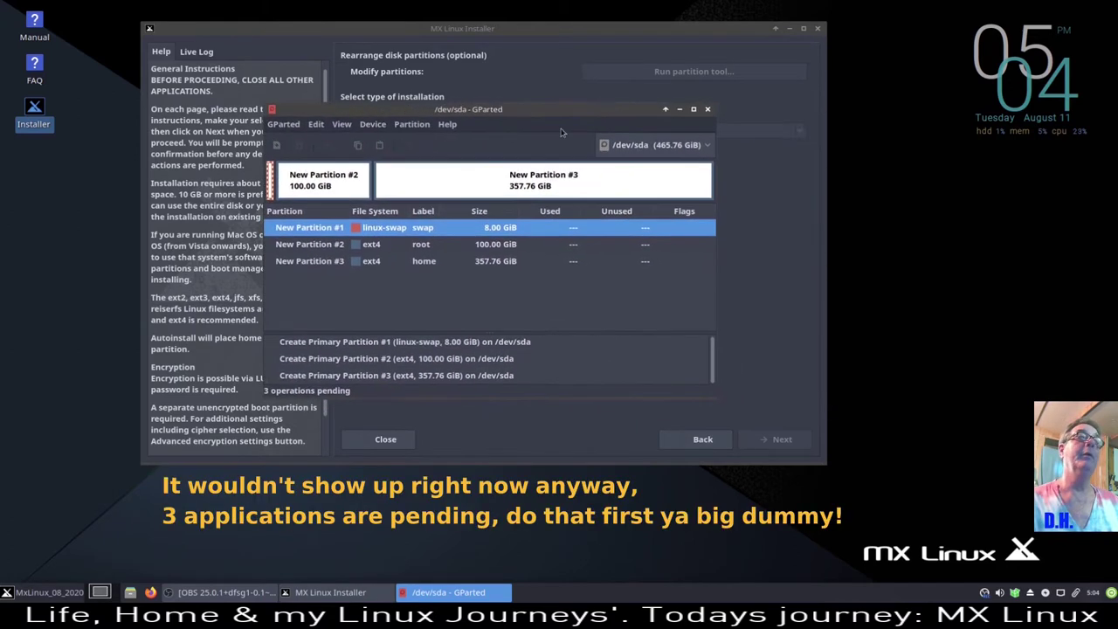
- Apply and confirm the swap, root and home operations, then close the completion report
left_click(434, 152)
left_click(624, 299)
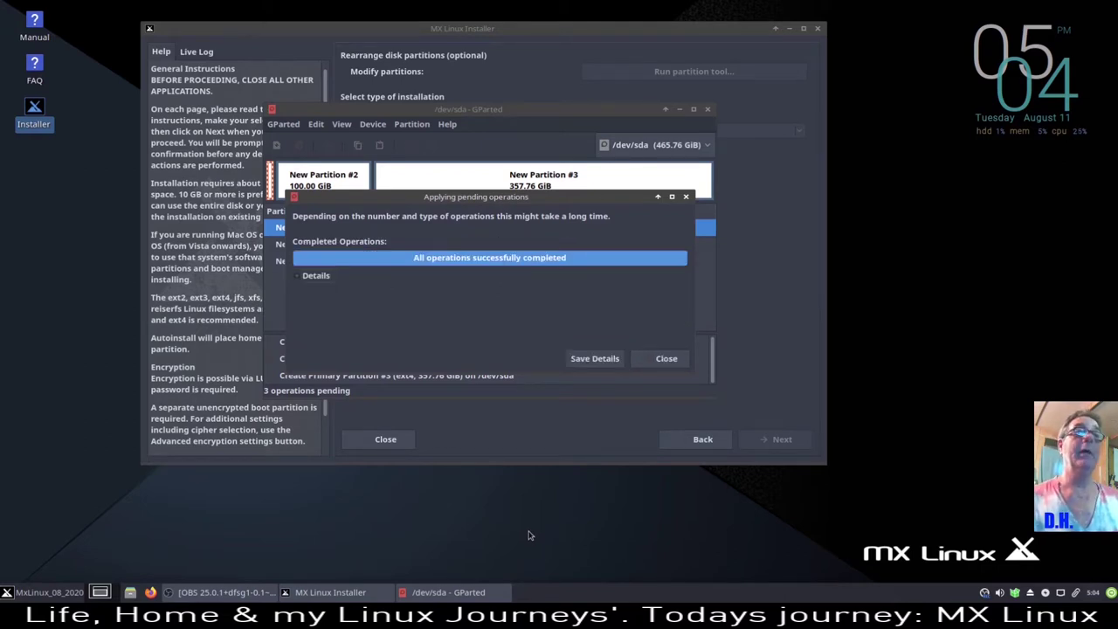
left_click(655, 361)
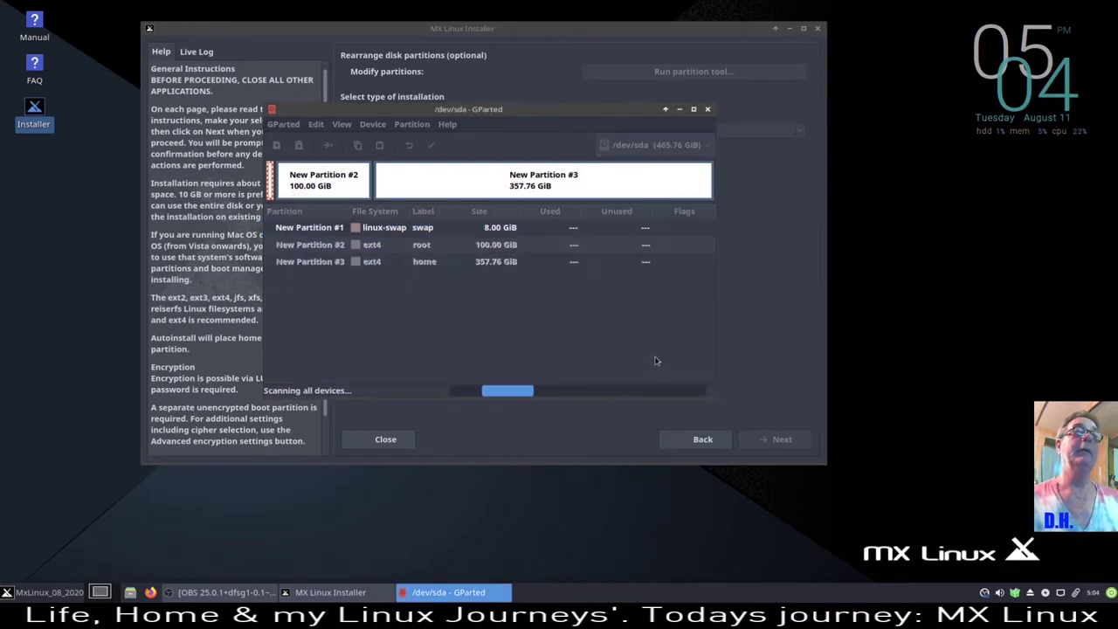
- Inspect the Manage Flags dialog for /dev/sda1 without changes, then close GParted
right_click(482, 229)
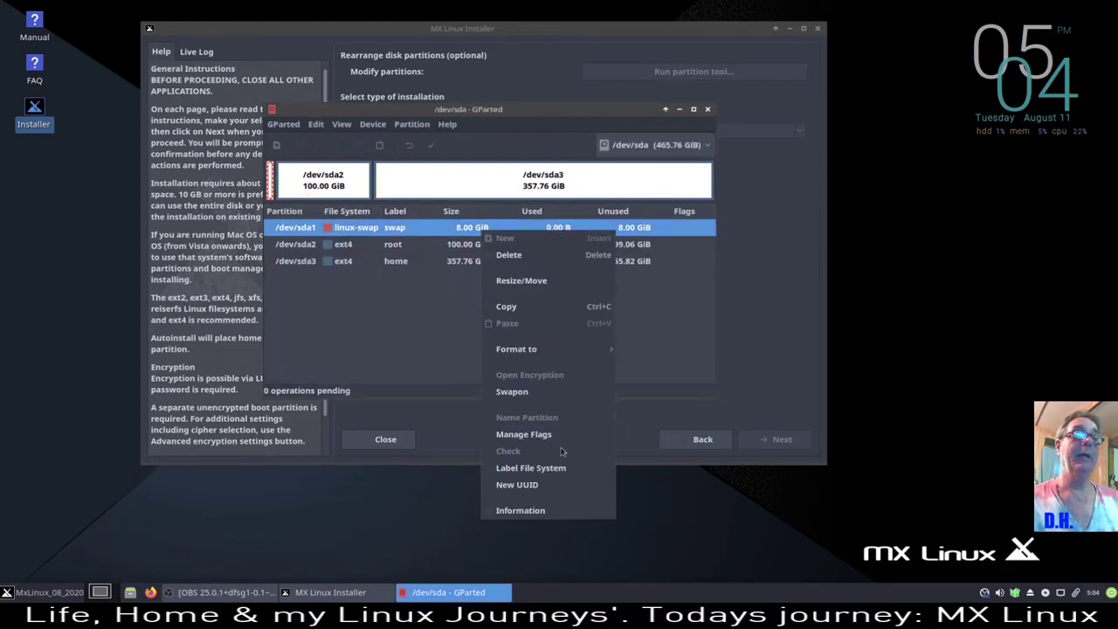
left_click(524, 435)
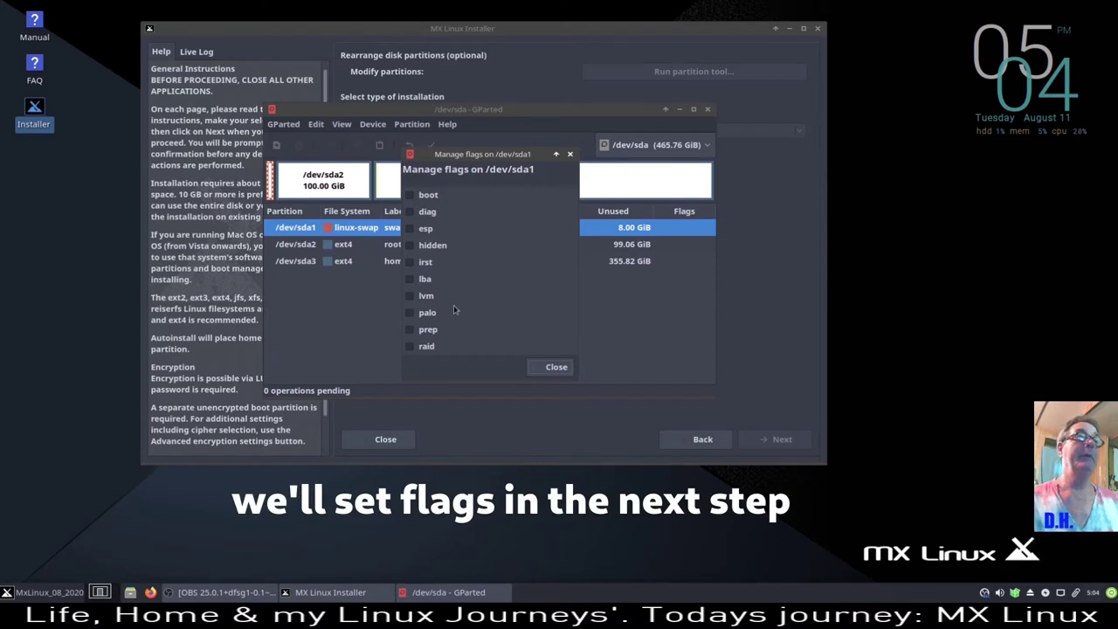
left_click(556, 367)
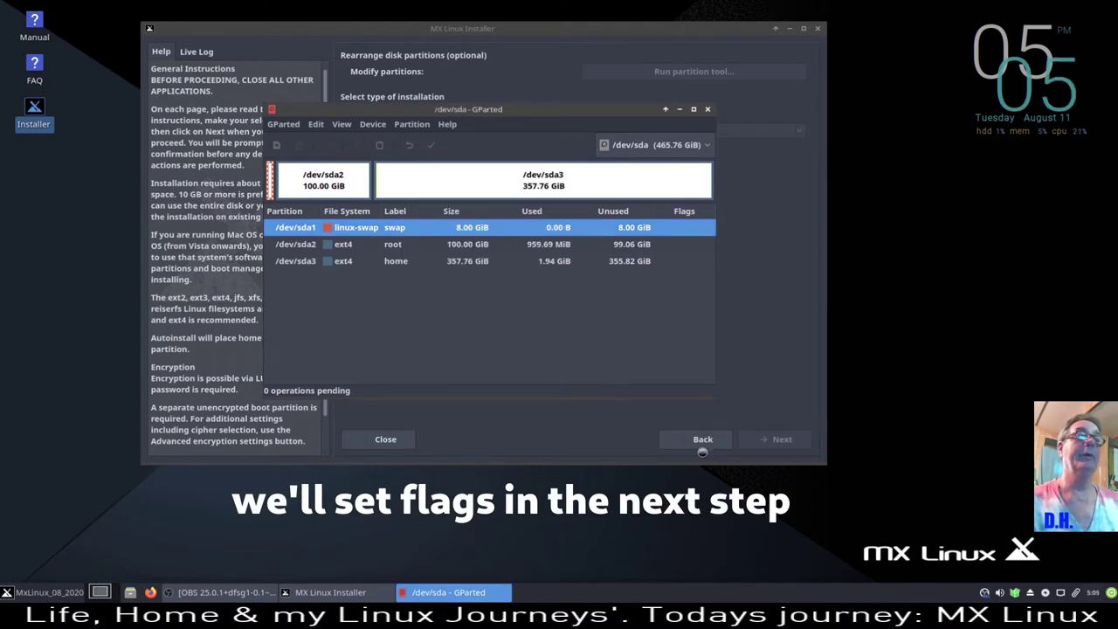
left_click(708, 110)
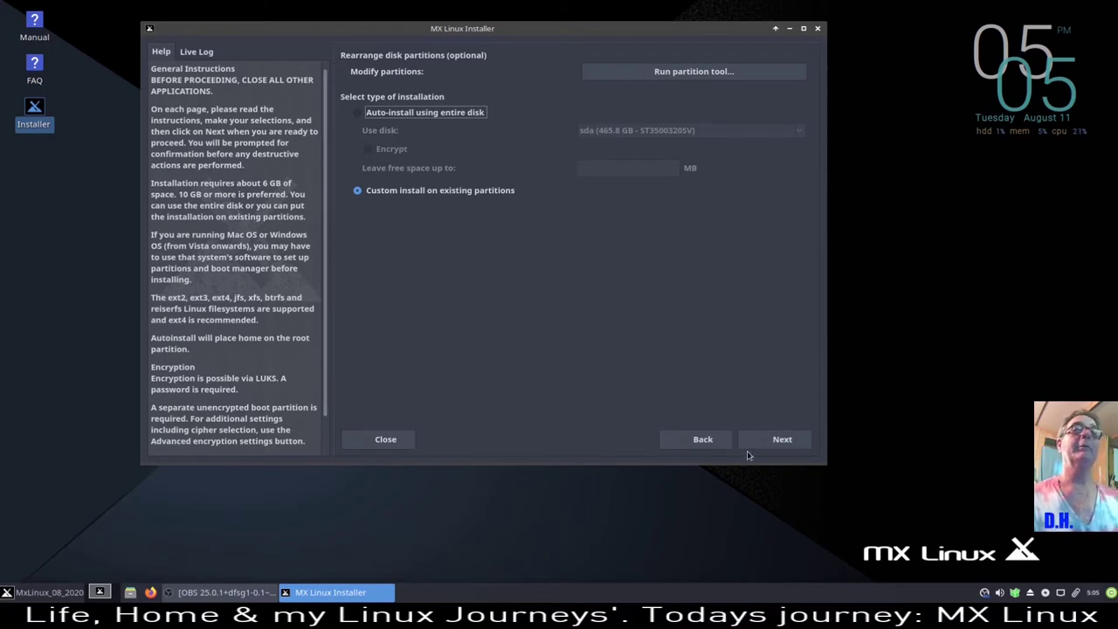
- On the Choose partitions page, map root to sda2, home to sda3 and swap to sda1
left_click(770, 444)
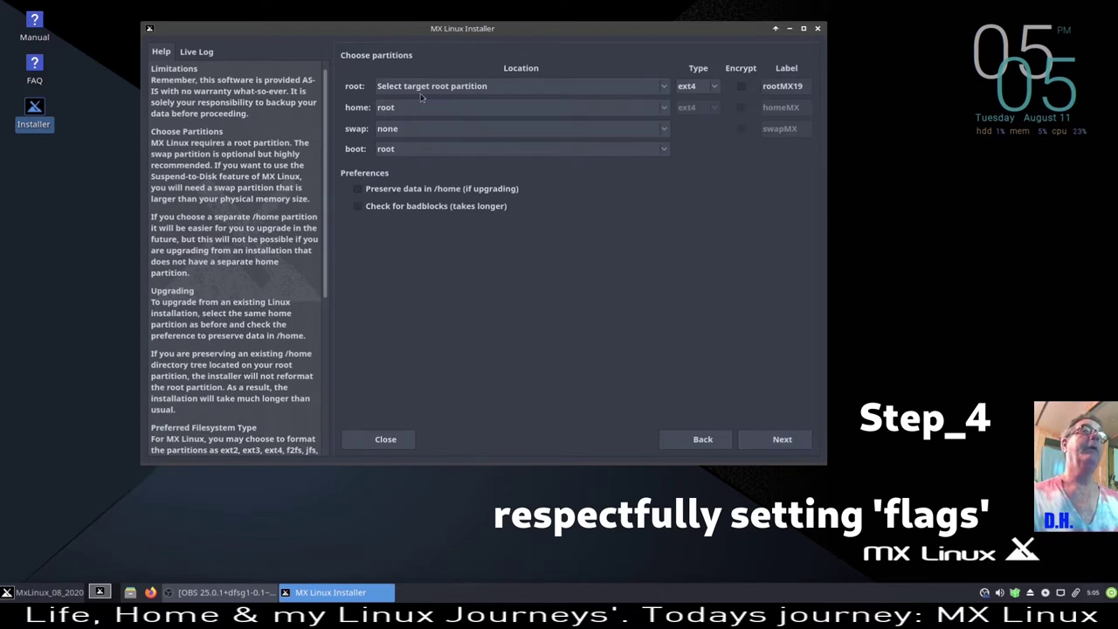
left_click(664, 87)
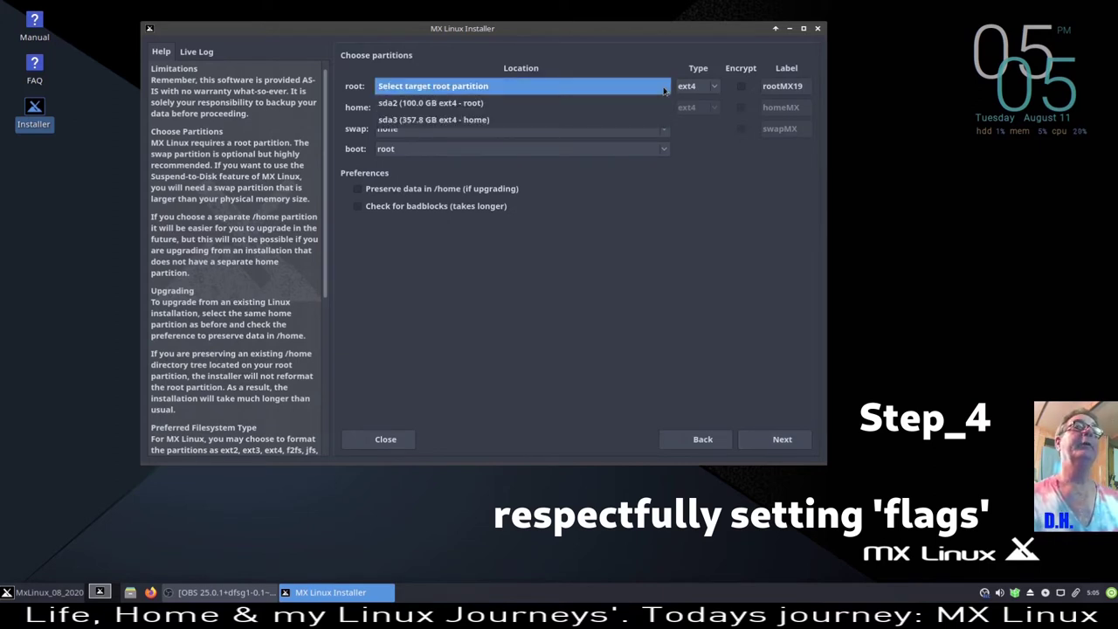
left_click(648, 103)
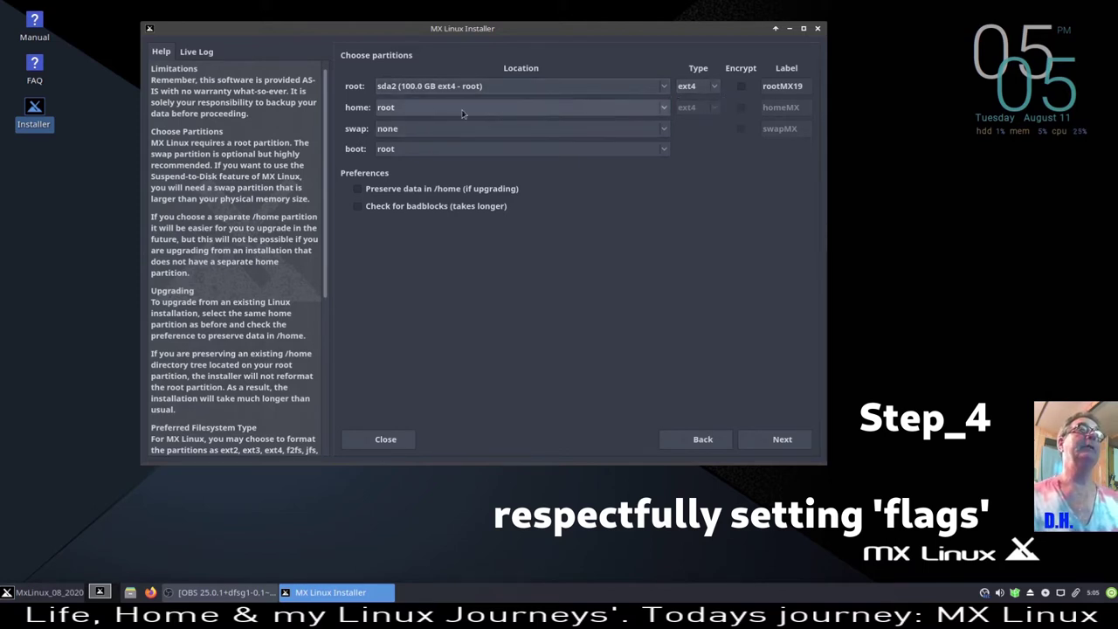
left_click(664, 109)
left_click(640, 129)
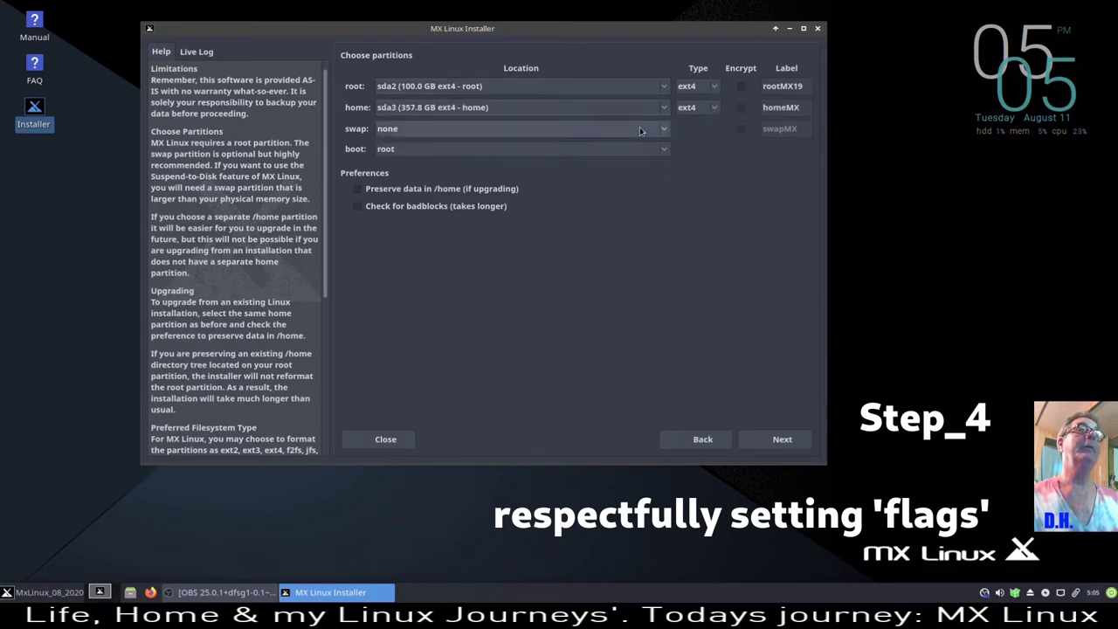
left_click(664, 131)
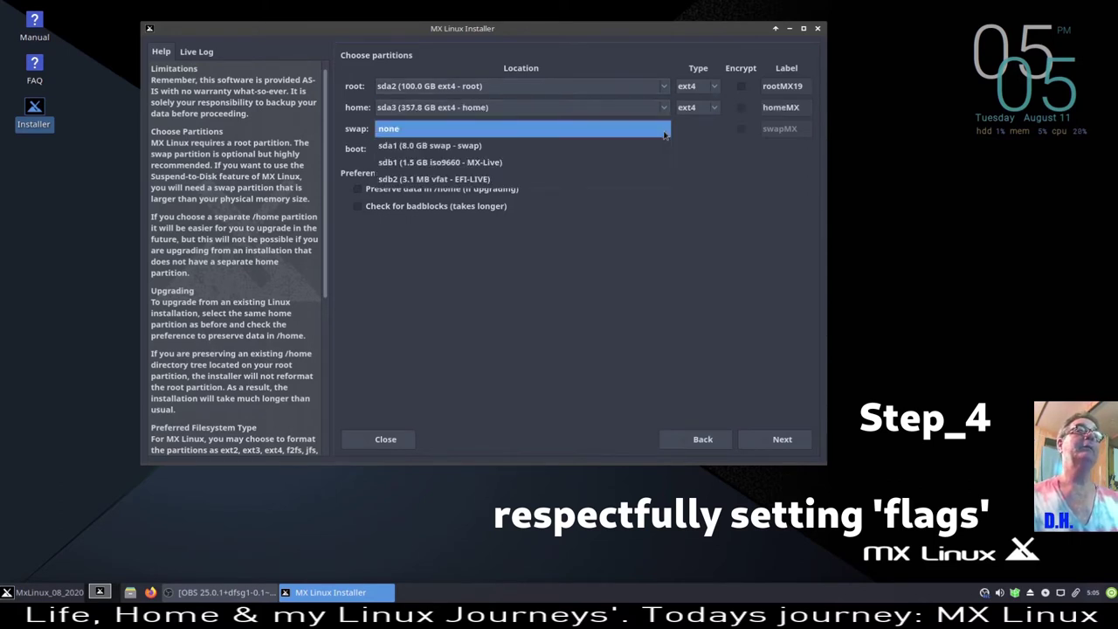
left_click(661, 146)
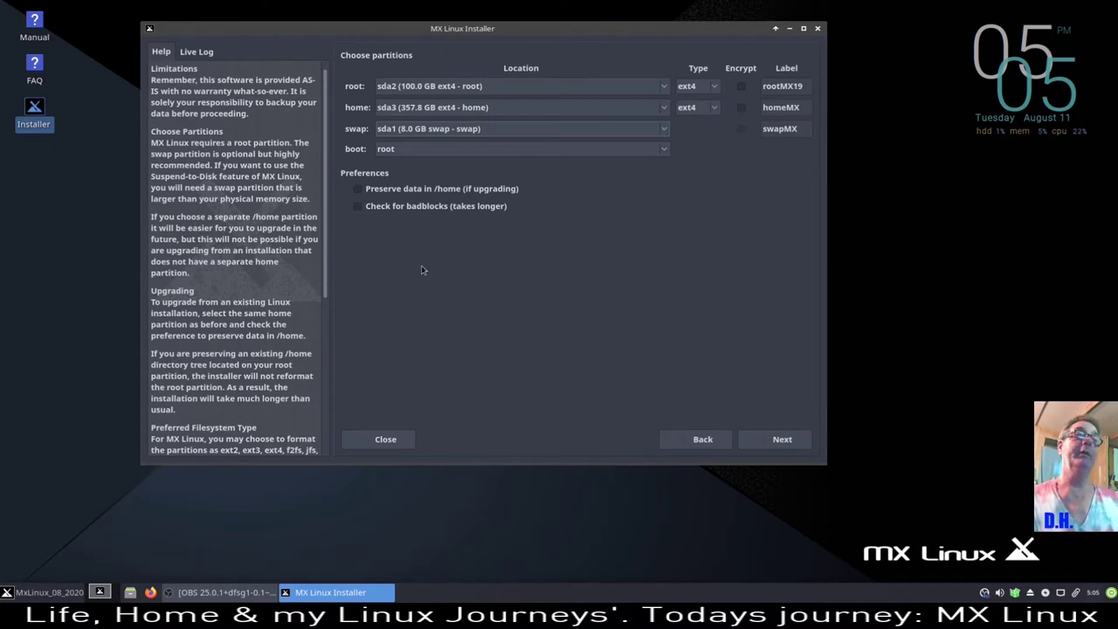
left_click(358, 192)
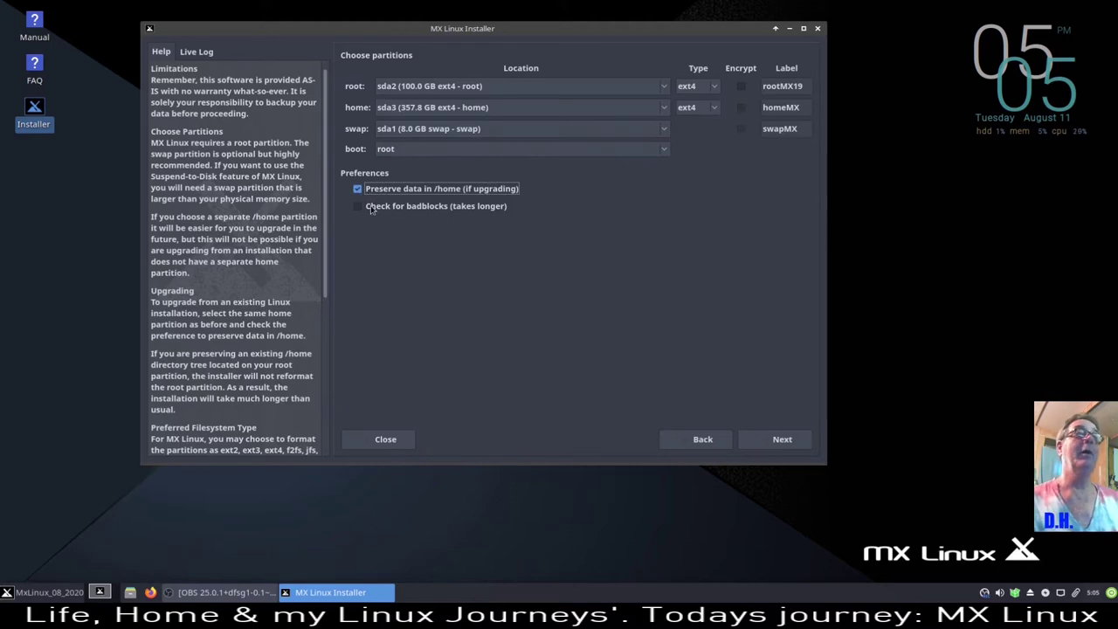
left_click(358, 190)
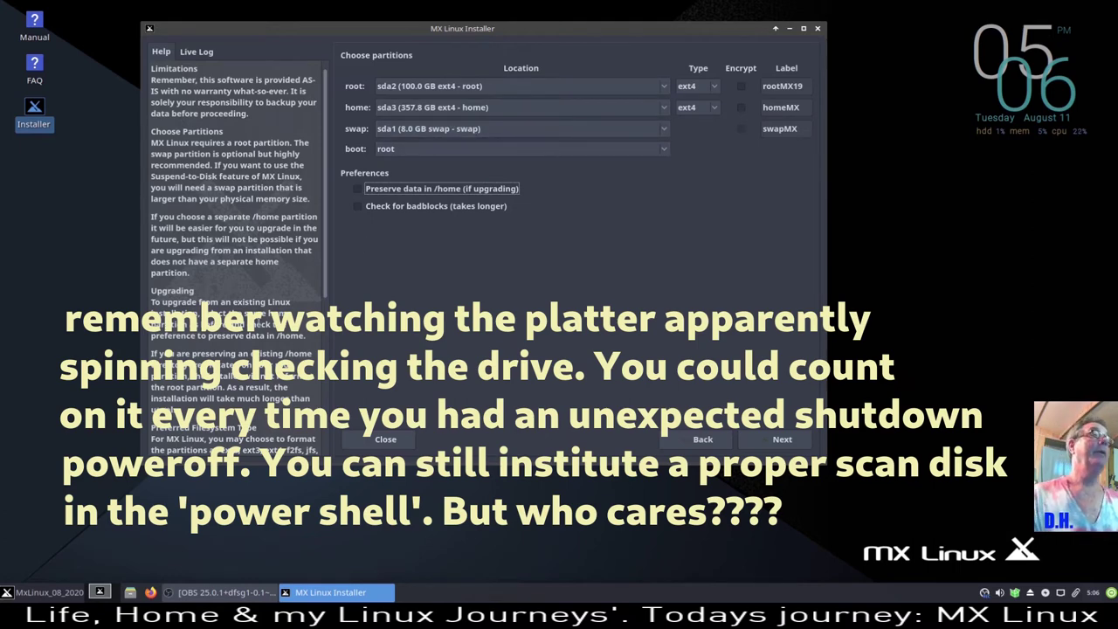
scroll(231, 134, "down", 7)
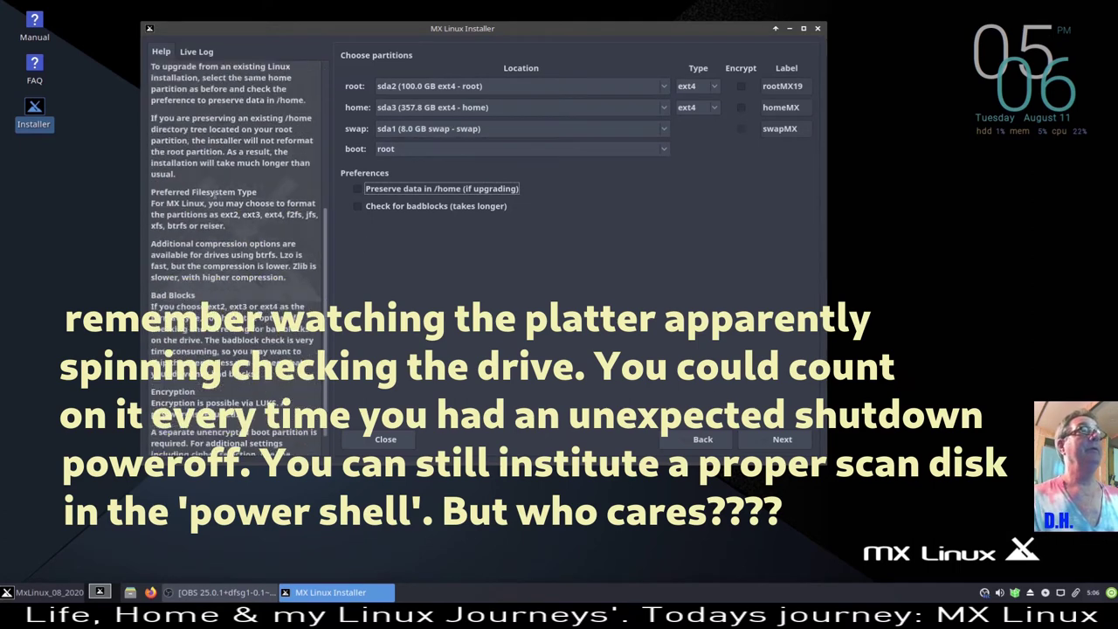
scroll(221, 273, "up", 6)
scroll(221, 273, "up", 1)
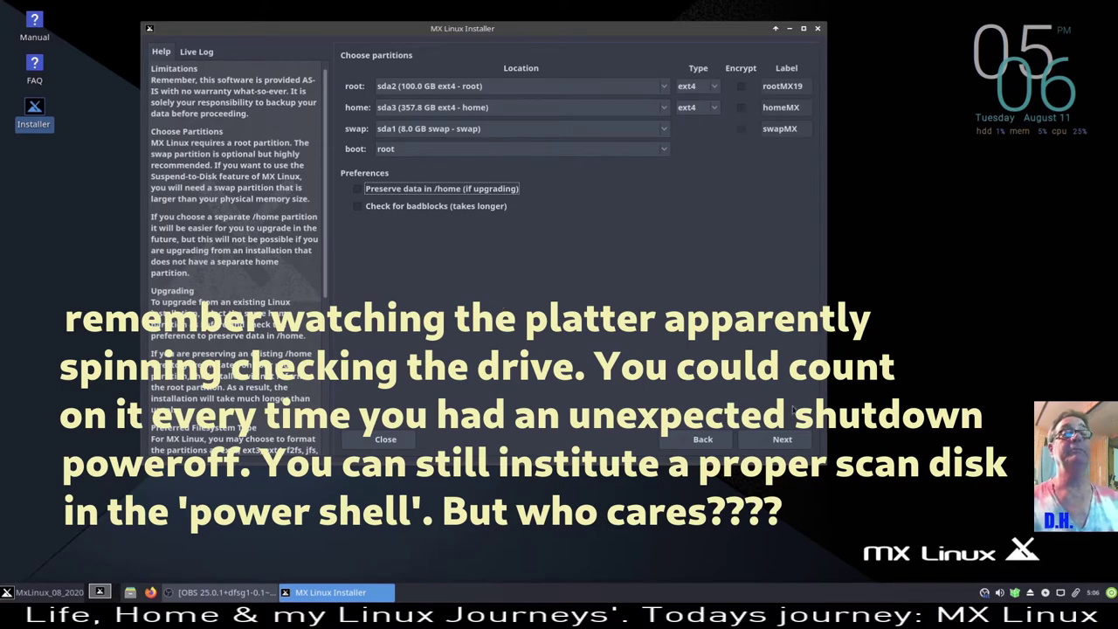
- Proceed to installation and approve formatting and erasing partitions sda2 and sda3
left_click(775, 441)
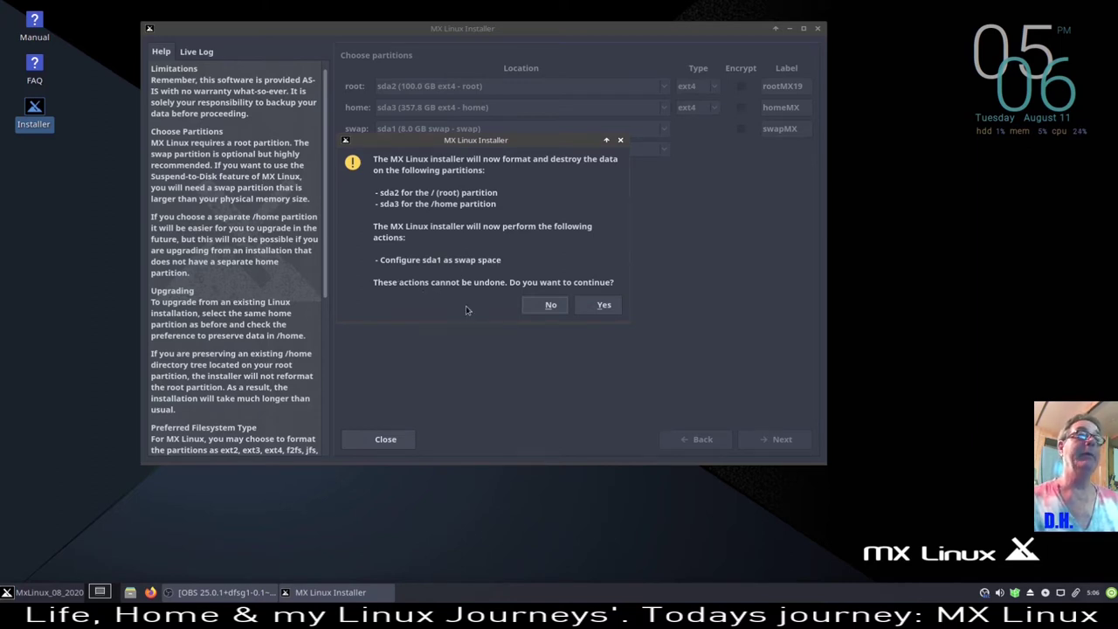
left_click(604, 305)
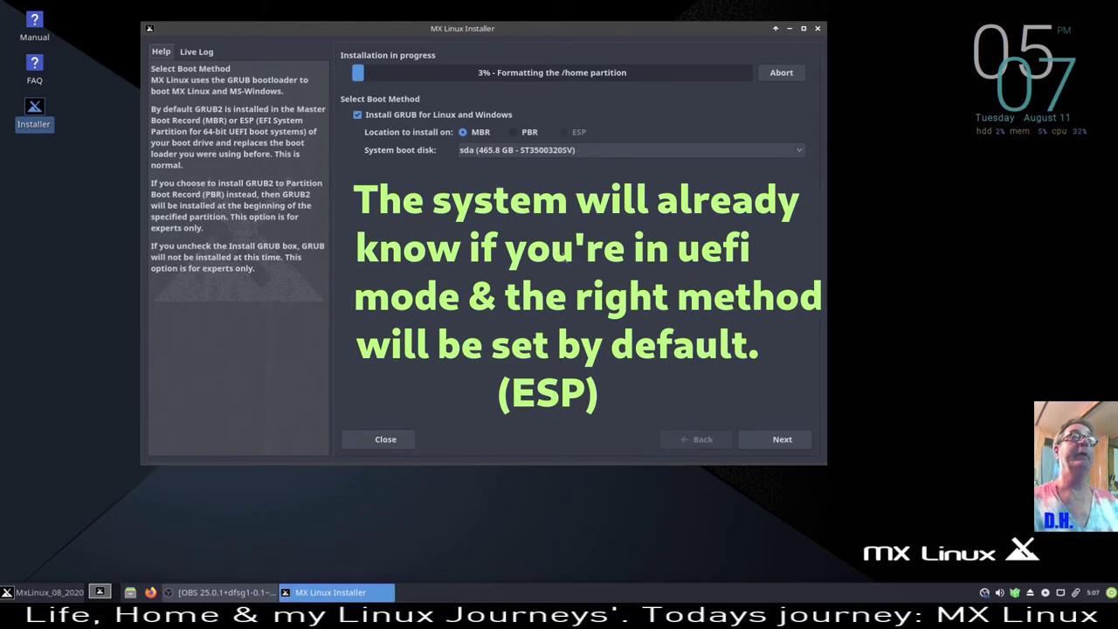
- Clear the default 'mx' computer name and disable the SaMBa server for MS networking
left_click(785, 439)
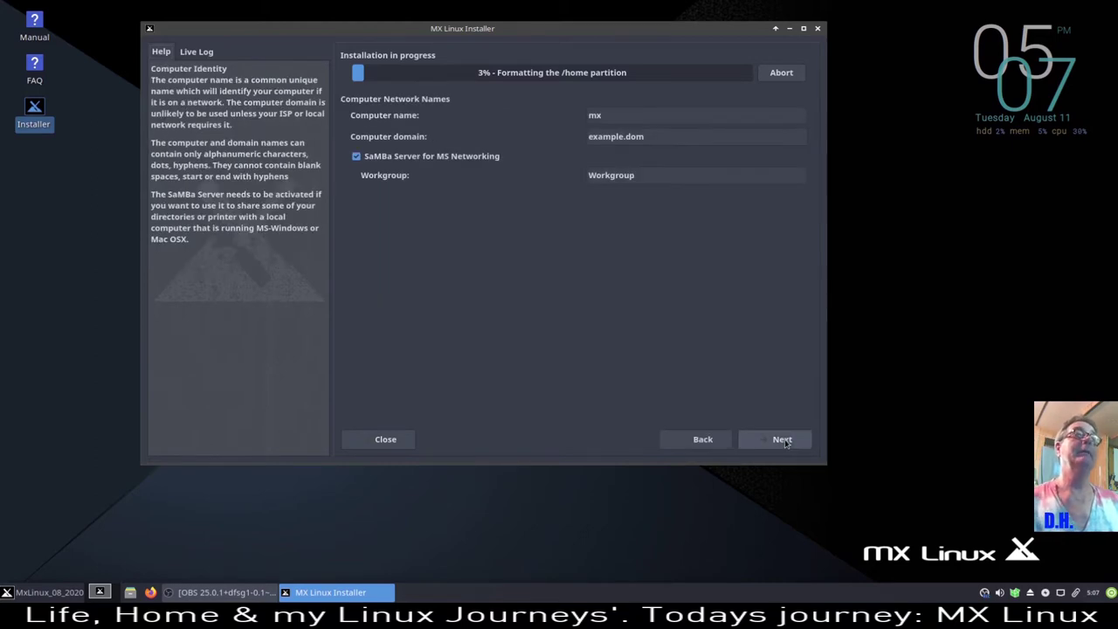
left_click(618, 115)
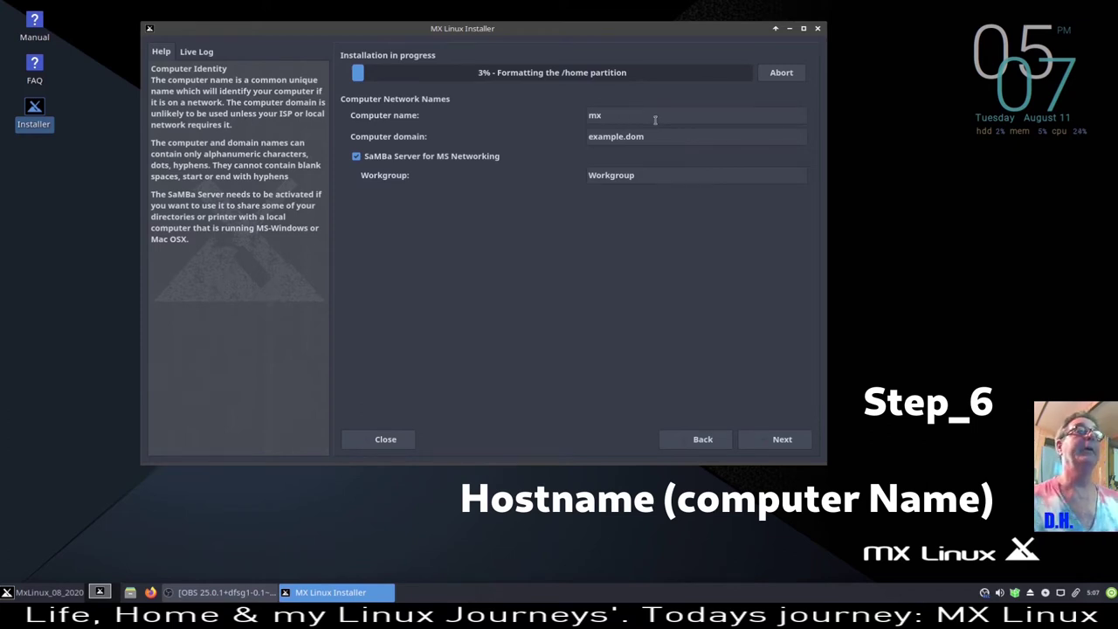
key("BackSpace")
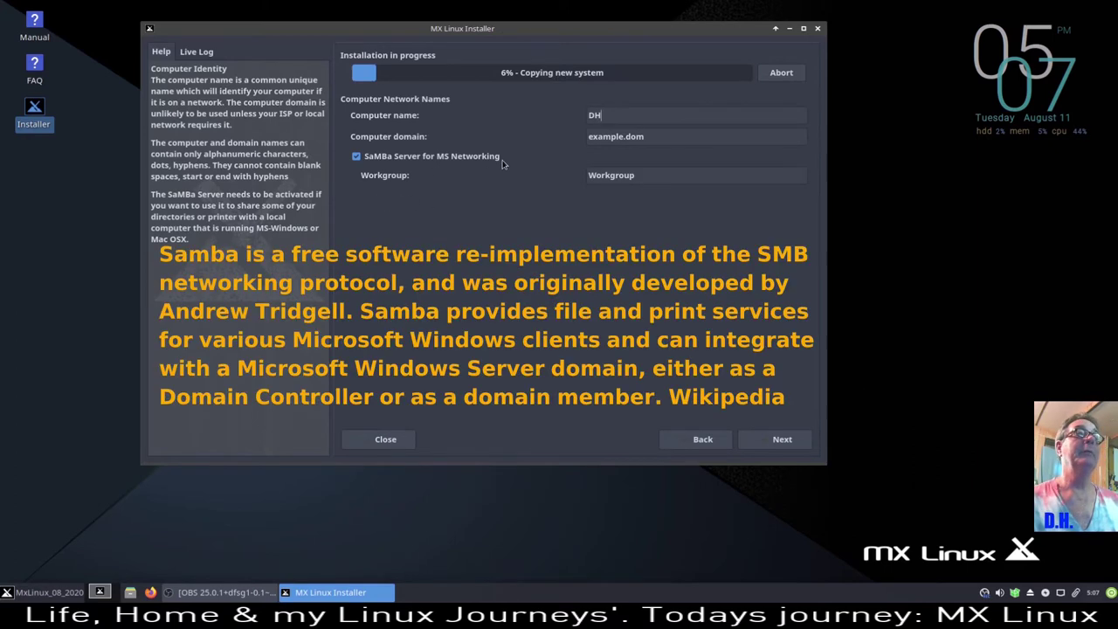
left_click(356, 159)
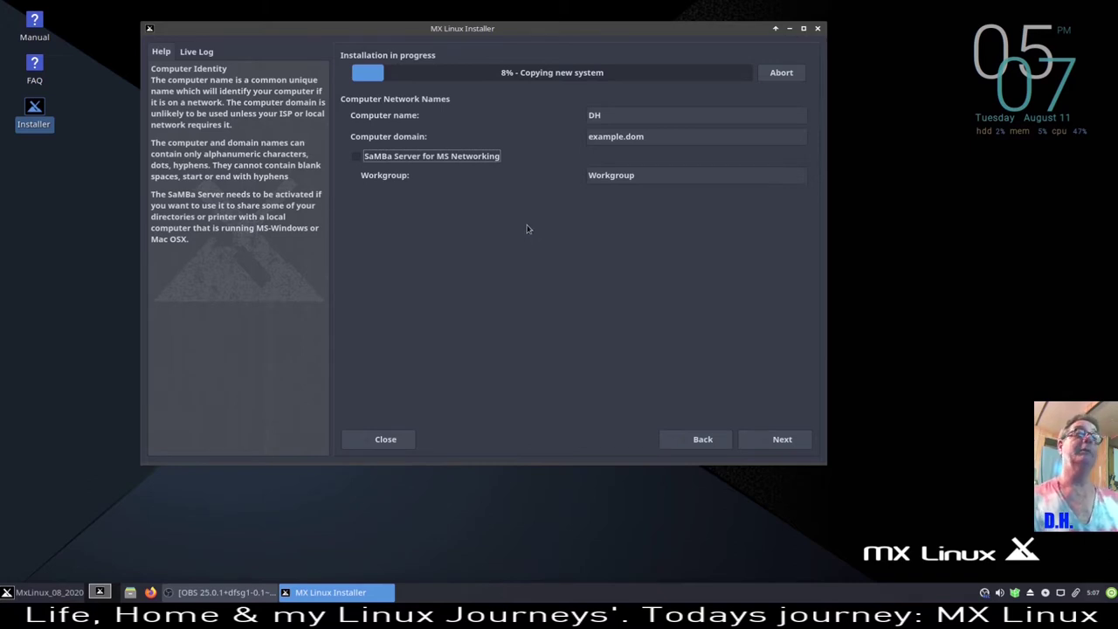
left_click(780, 439)
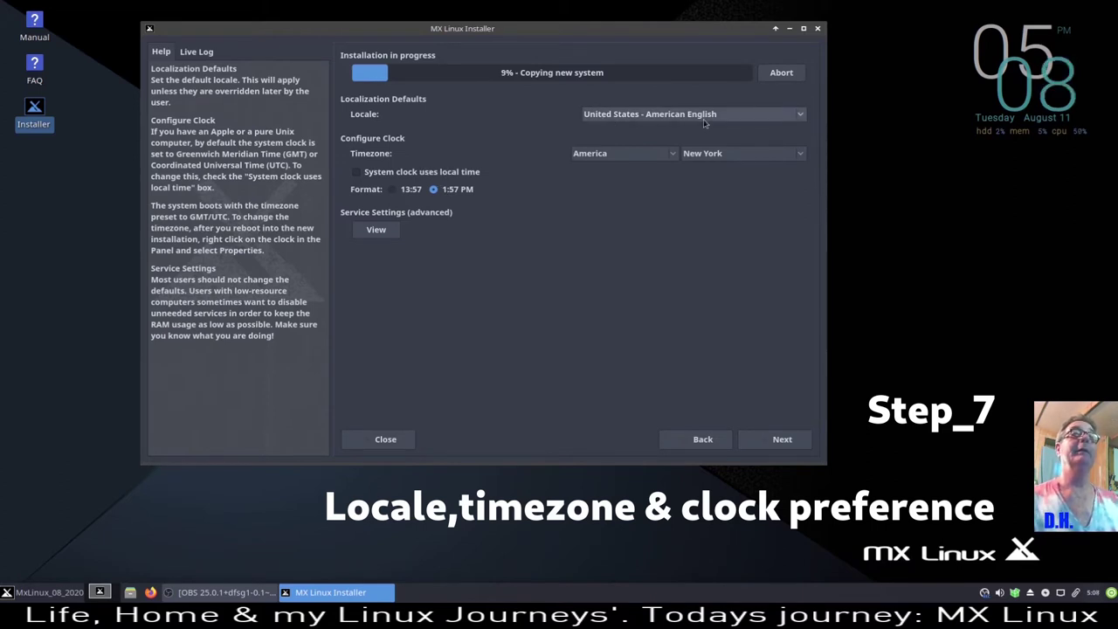
- Pick Chicago from the timezone city list, giving America/Chicago with a 12-hour clock
left_click(804, 162)
scroll(790, 168, "up", 10)
scroll(763, 175, "up", 8)
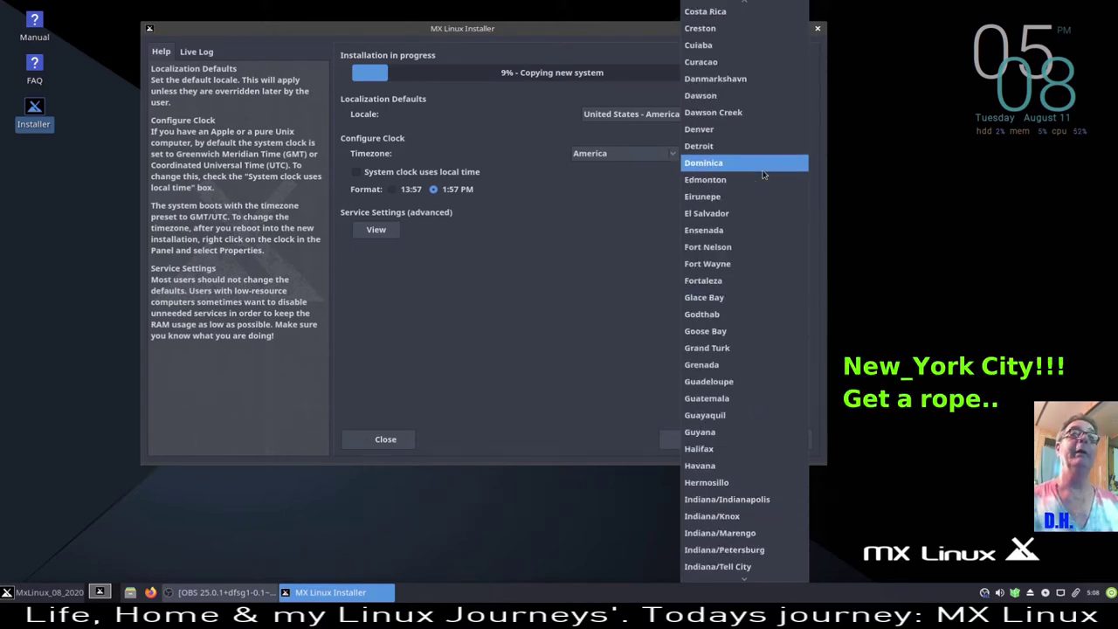
scroll(762, 175, "up", 5)
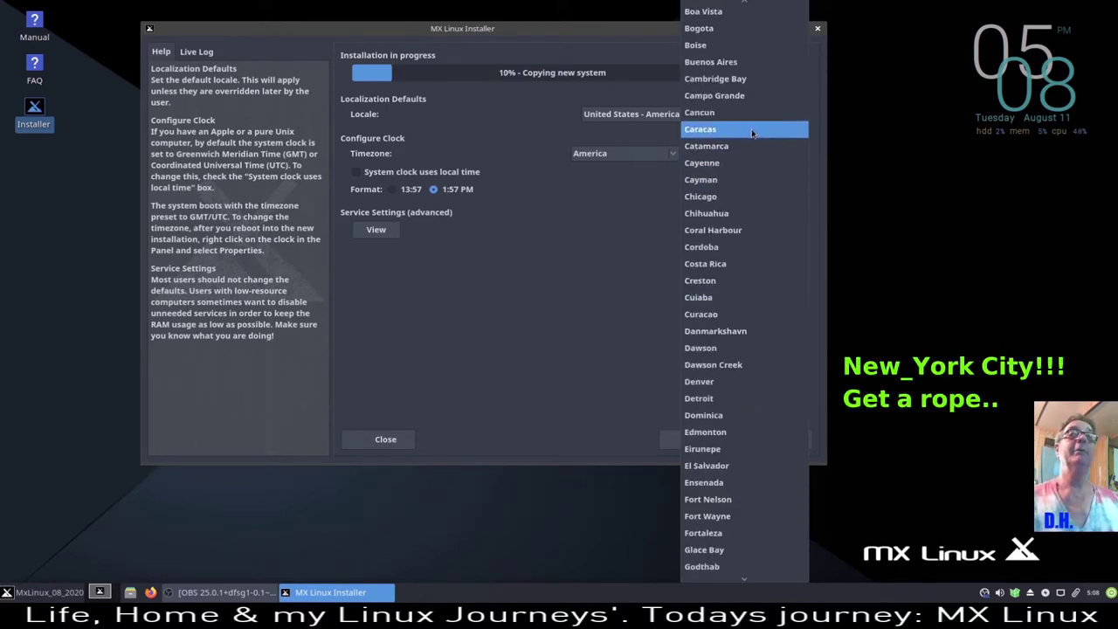
left_click(731, 199)
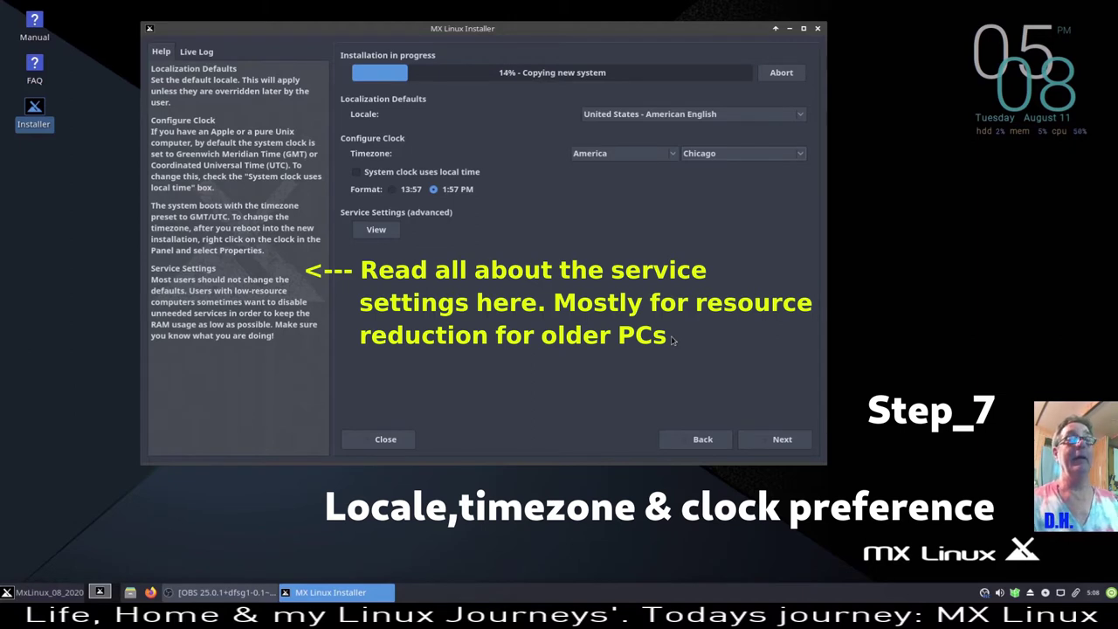
left_click(783, 439)
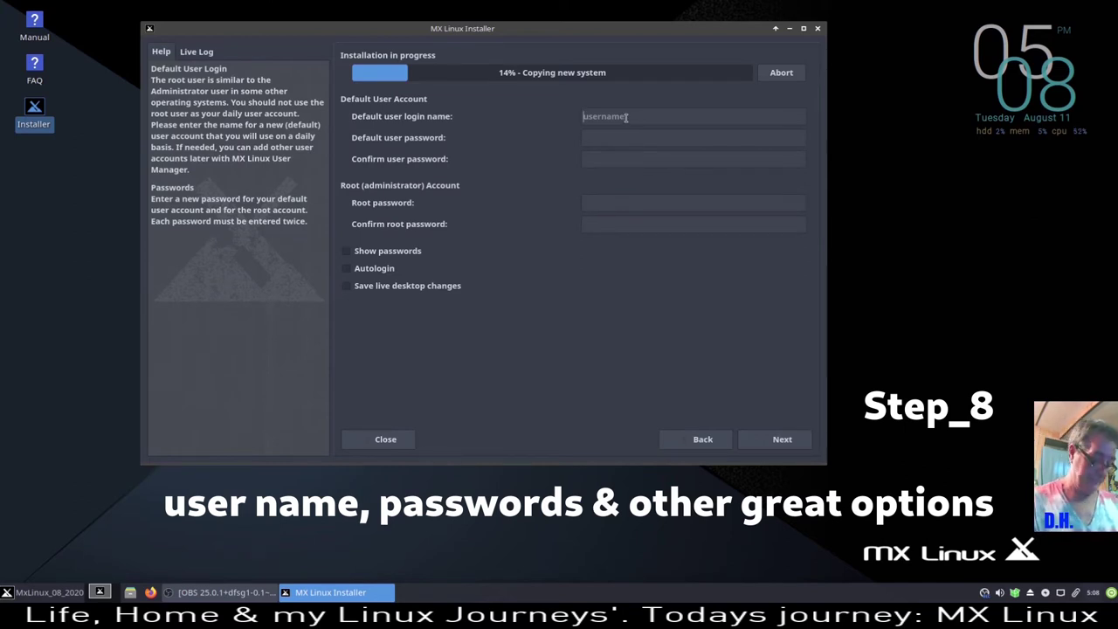
- Enter the default user's login name and user password with its confirmation
type("D")
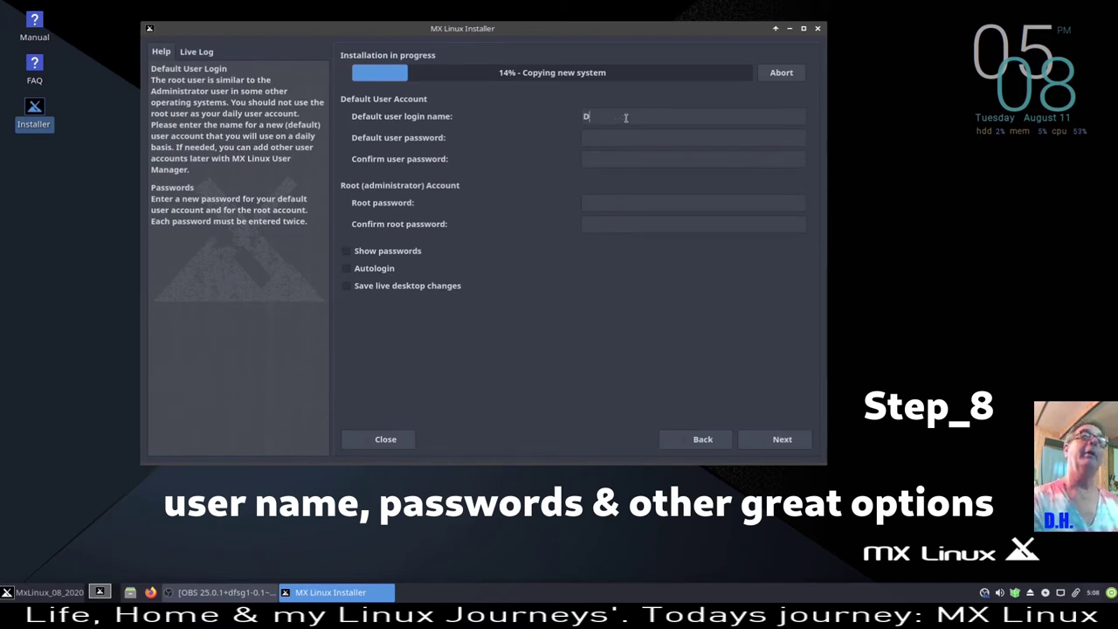
type("ennis")
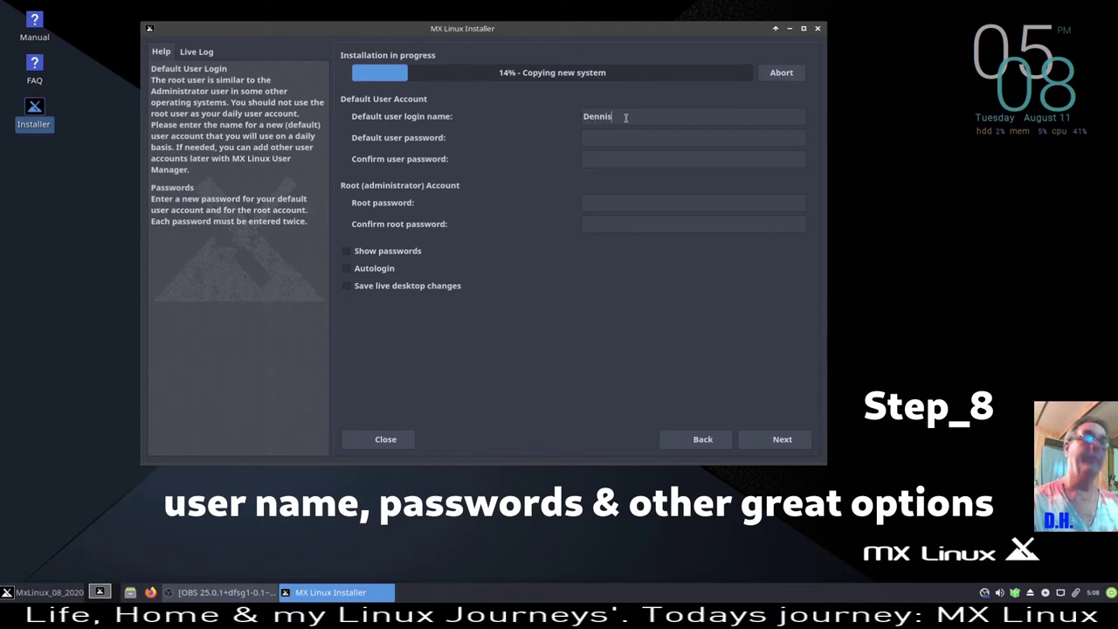
left_click(602, 140)
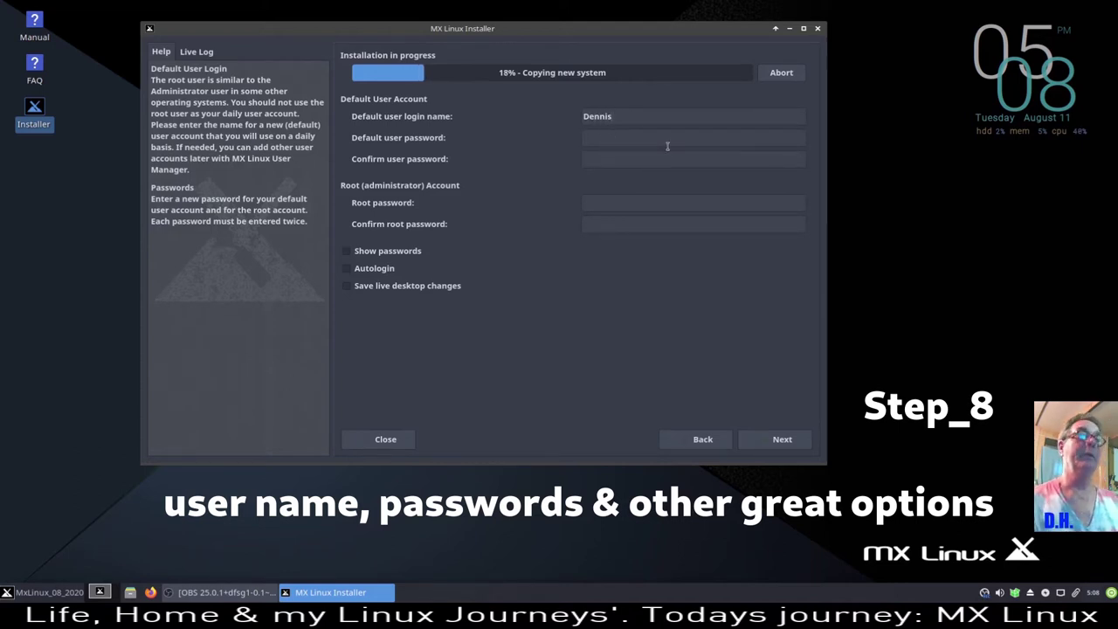
key("Tab")
type("demo")
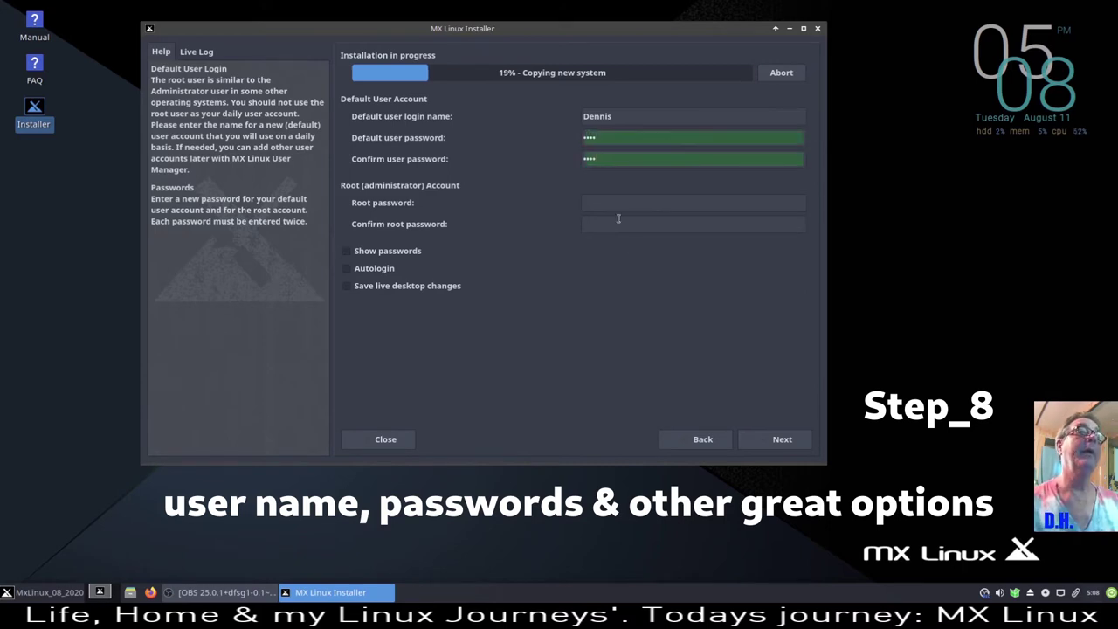
- Set and confirm the root password, and choose to save live desktop changes
left_click(618, 206)
type("demo")
key("Tab")
type("demo")
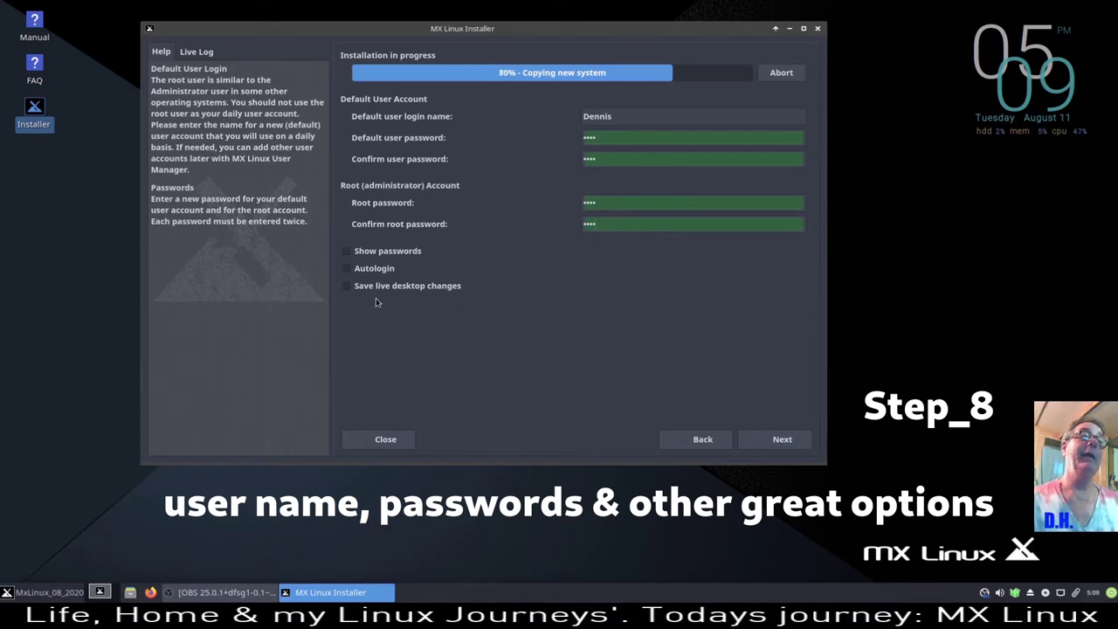
left_click(347, 286)
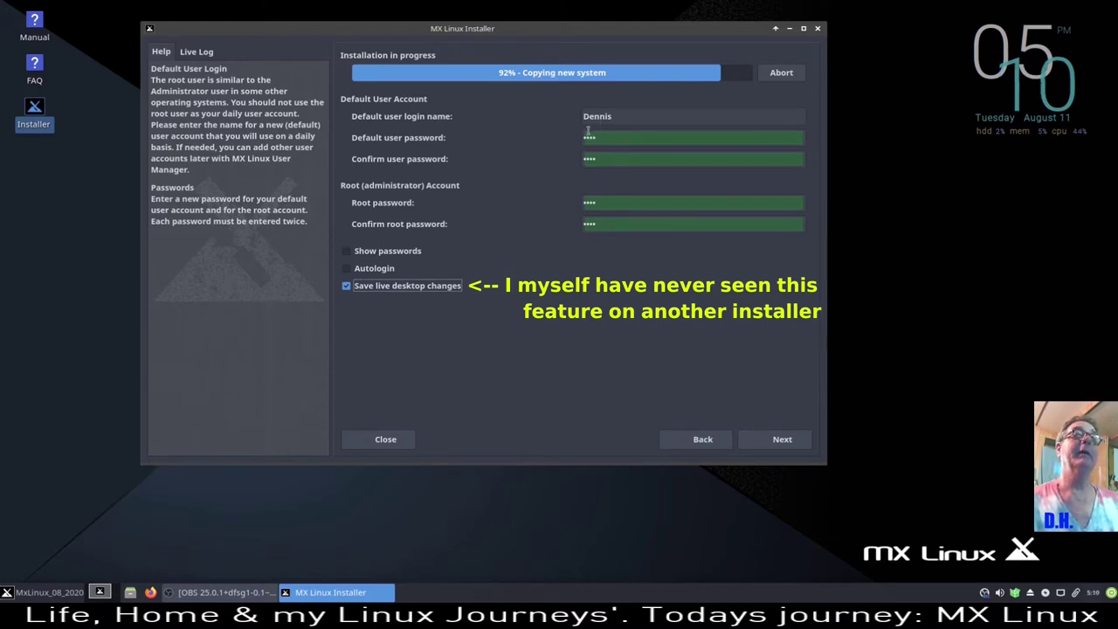
left_click(782, 439)
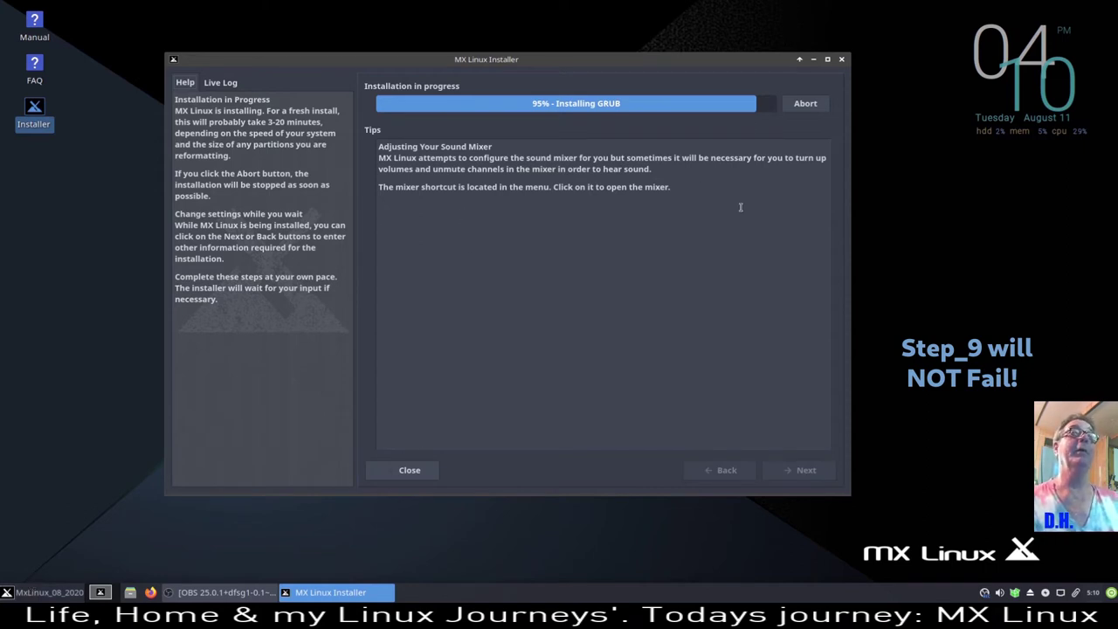
- Move the installer window aside and browse All Applications in the Whisker menu
left_click_drag(512, 58, 574, 20)
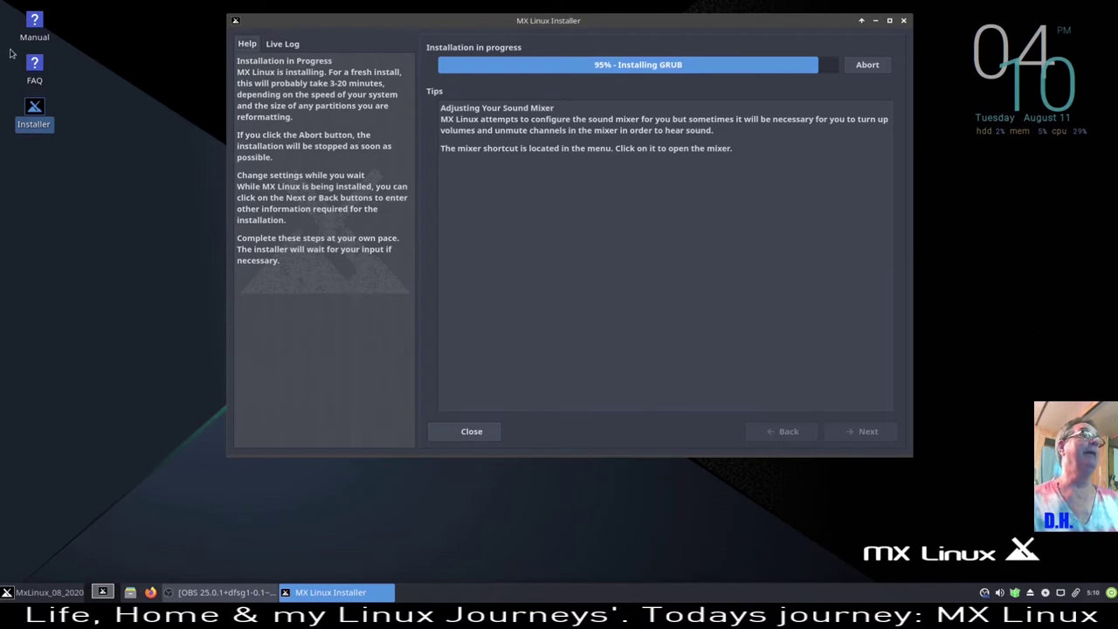
left_click(22, 596)
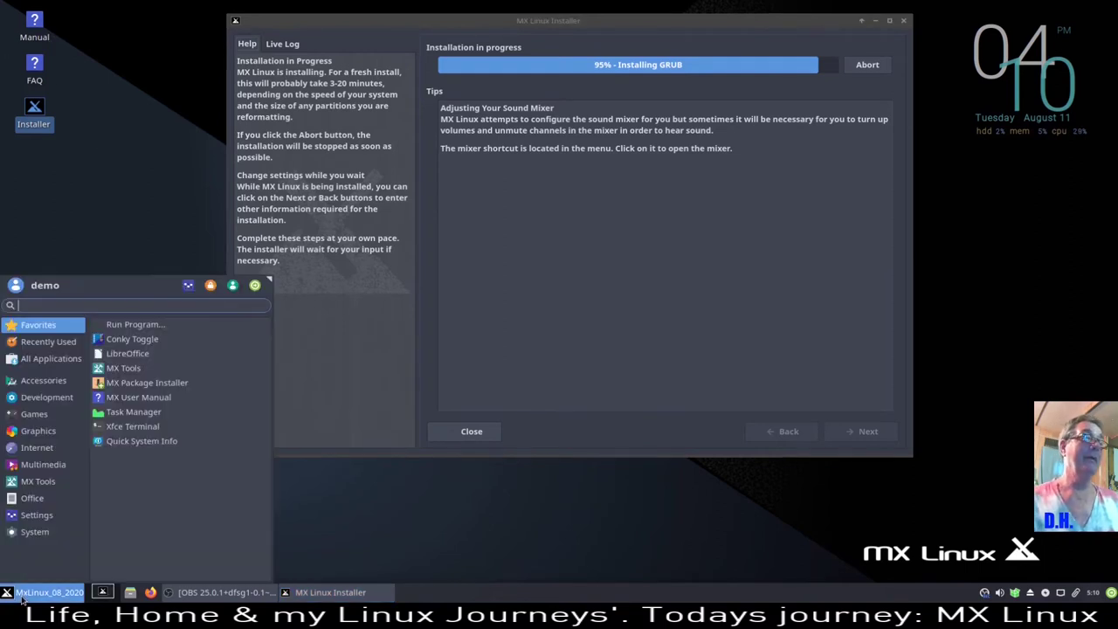
left_click(19, 594)
left_click(19, 594)
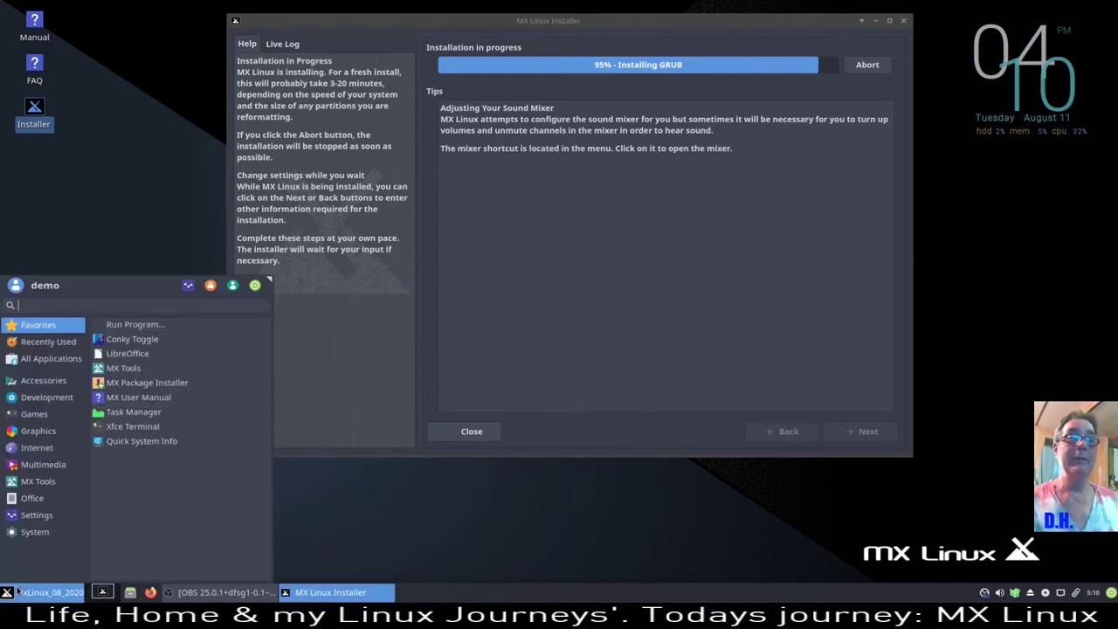
left_click(18, 592)
left_click(14, 588)
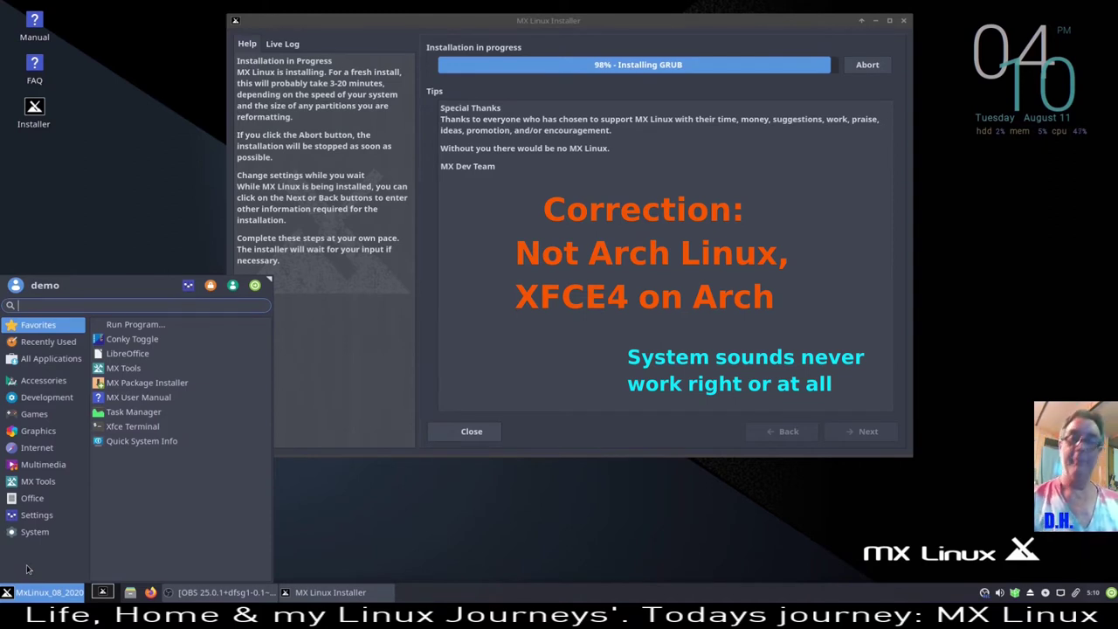
mouse_move(77, 342)
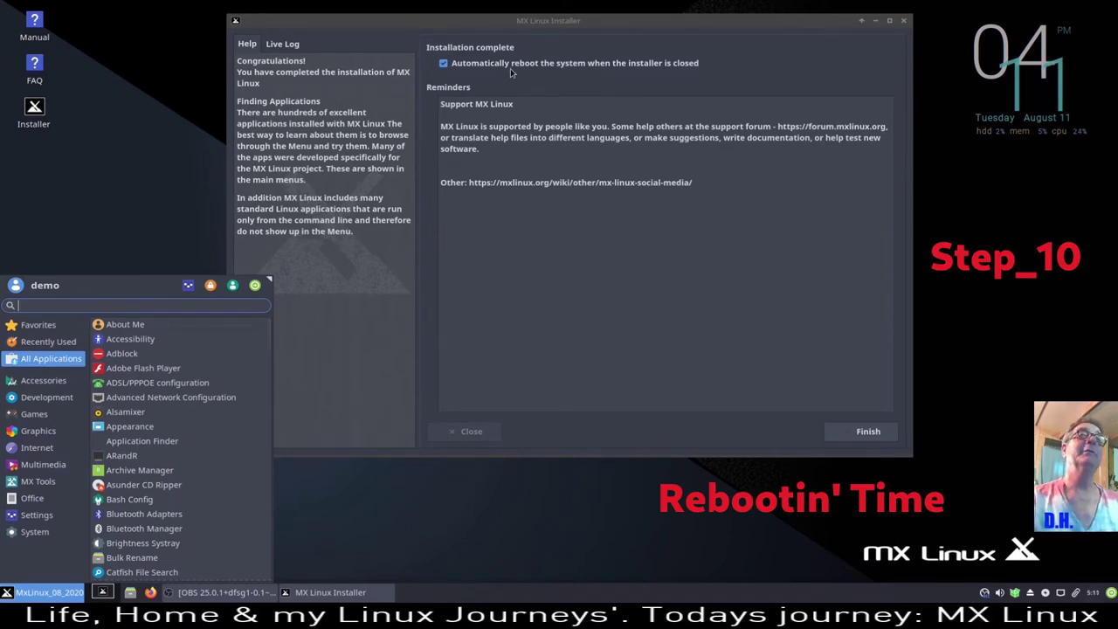
- Untick automatic reboot, finish the installer, and restore the OBS window from the taskbar
left_click(446, 72)
left_click(444, 64)
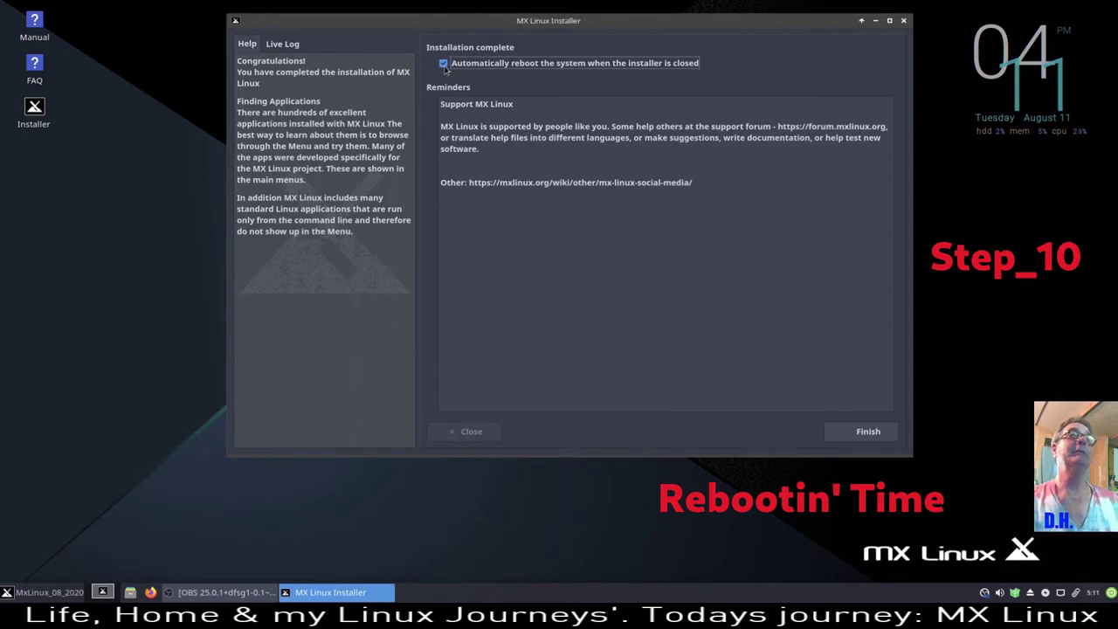
left_click(869, 432)
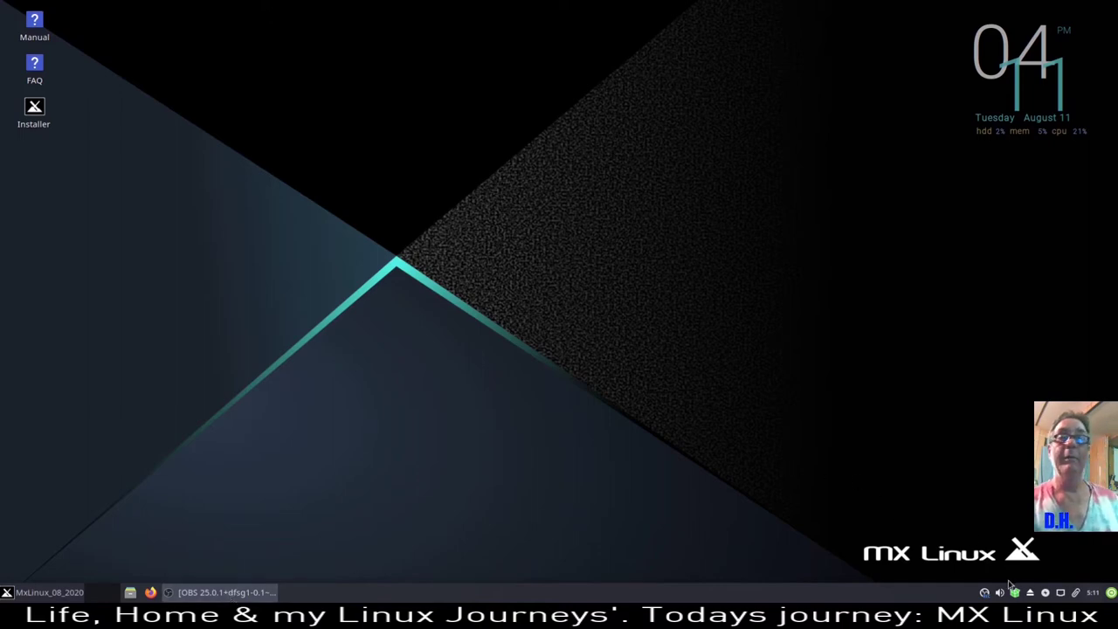
left_click(225, 592)
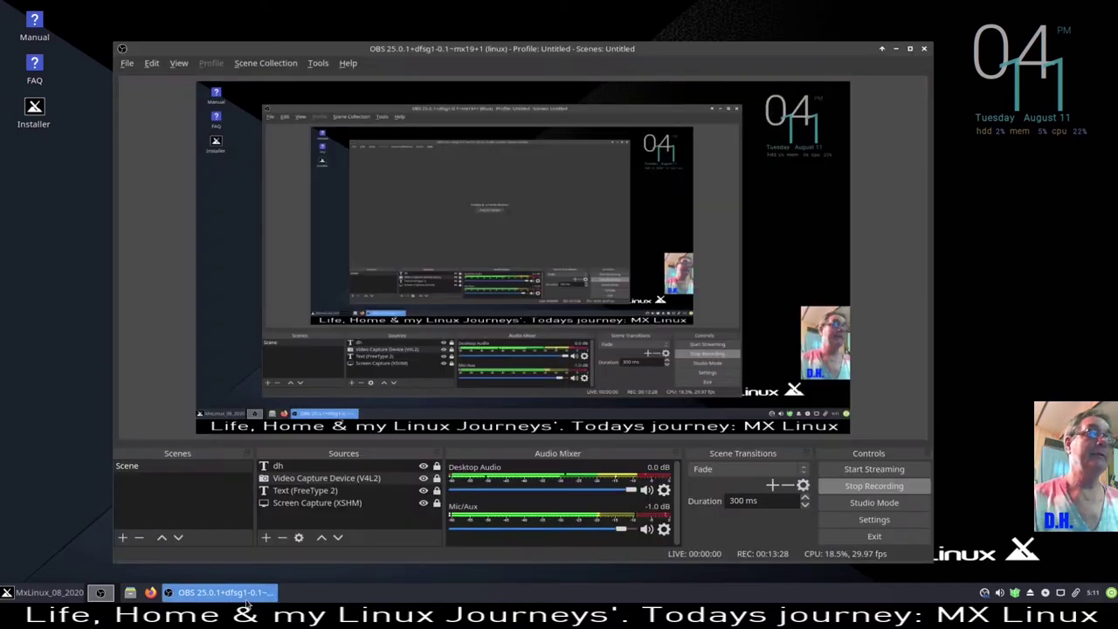
- Drag the OBS Studio window up and to the right
left_click_drag(729, 52, 794, 21)
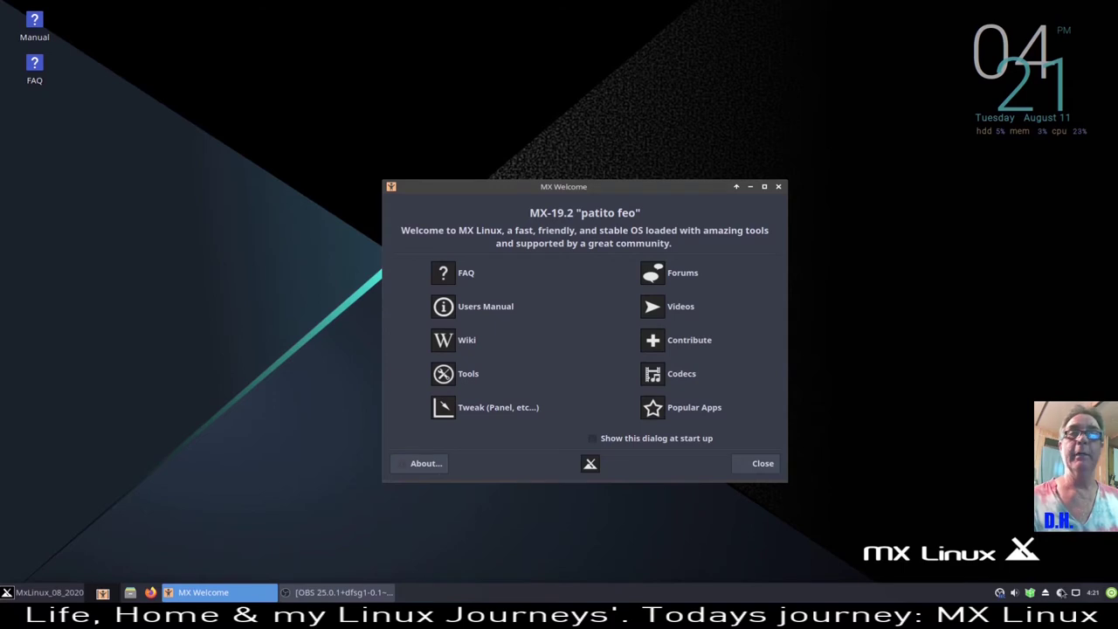
- From the updater tray icon, run a full upgrade with auto-closing terminal, authenticating as root
left_click(1031, 593)
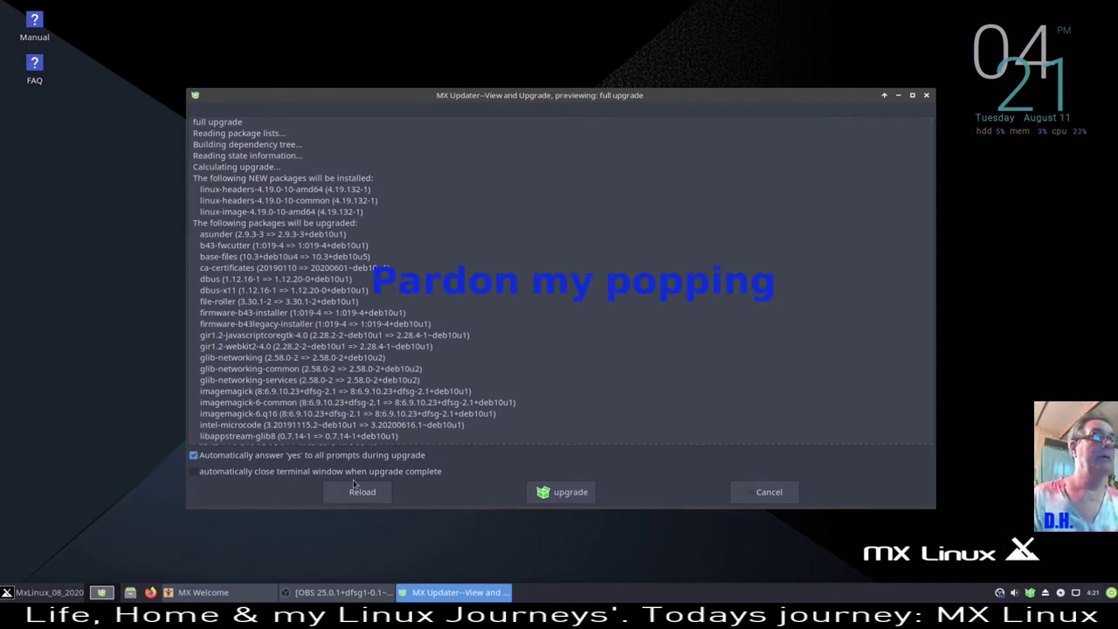
left_click(194, 472)
left_click(542, 498)
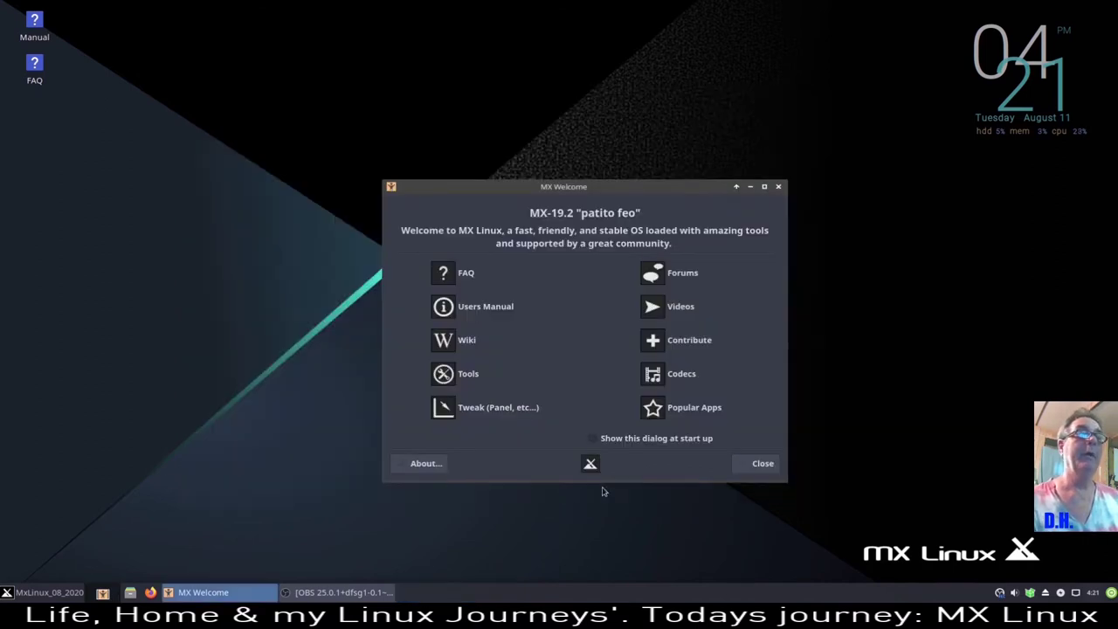
type("•")
key("Return")
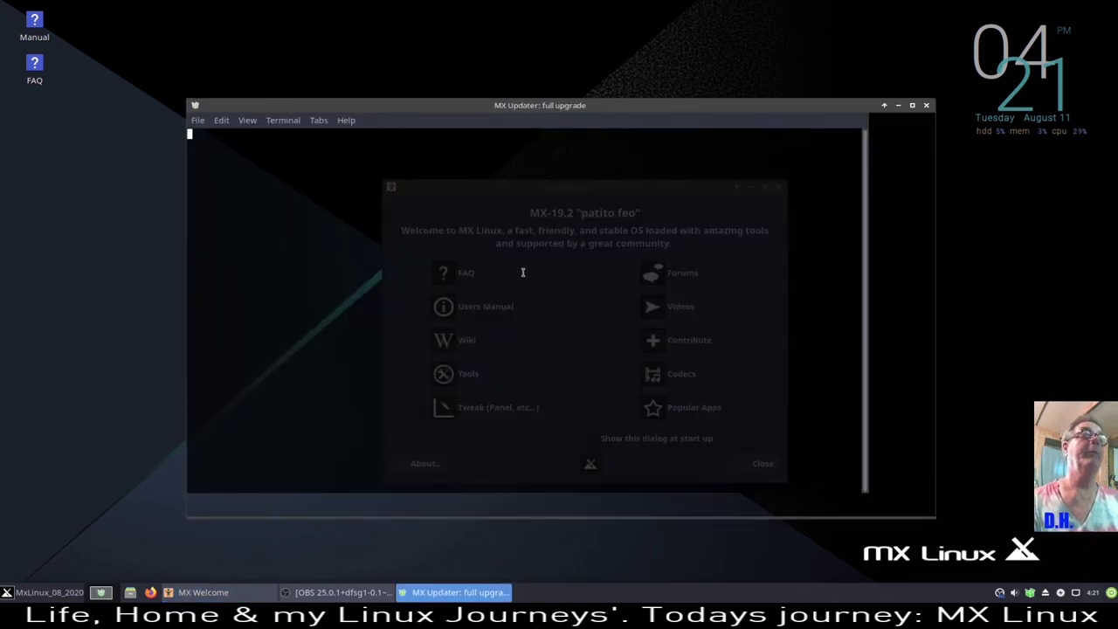
- Change the terminal text colour to yellow in the terminal preferences
right_click(374, 169)
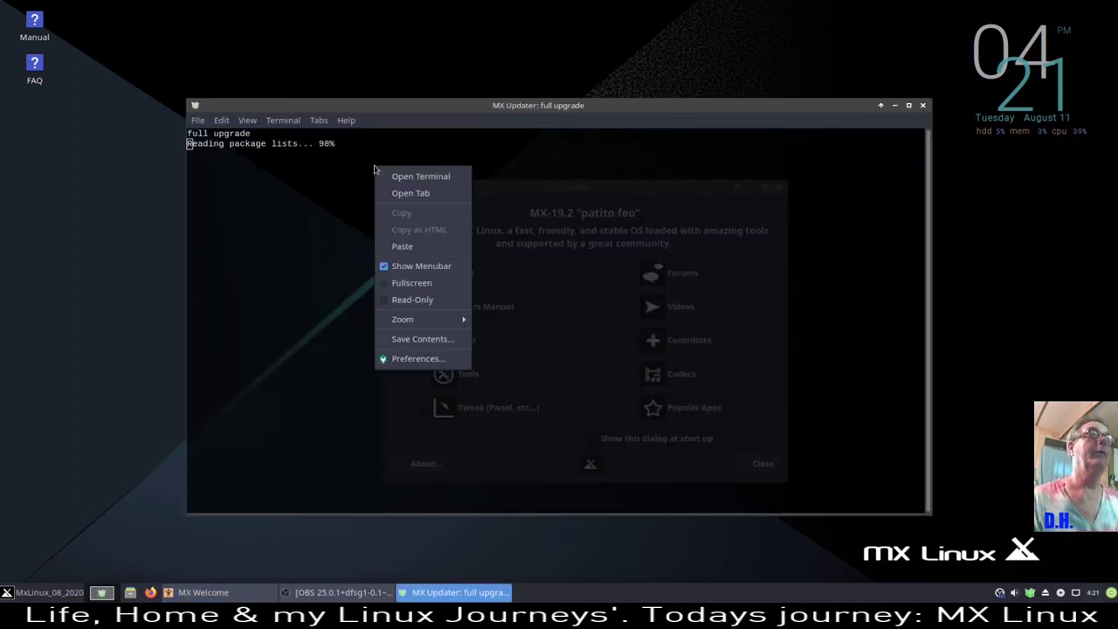
left_click(410, 359)
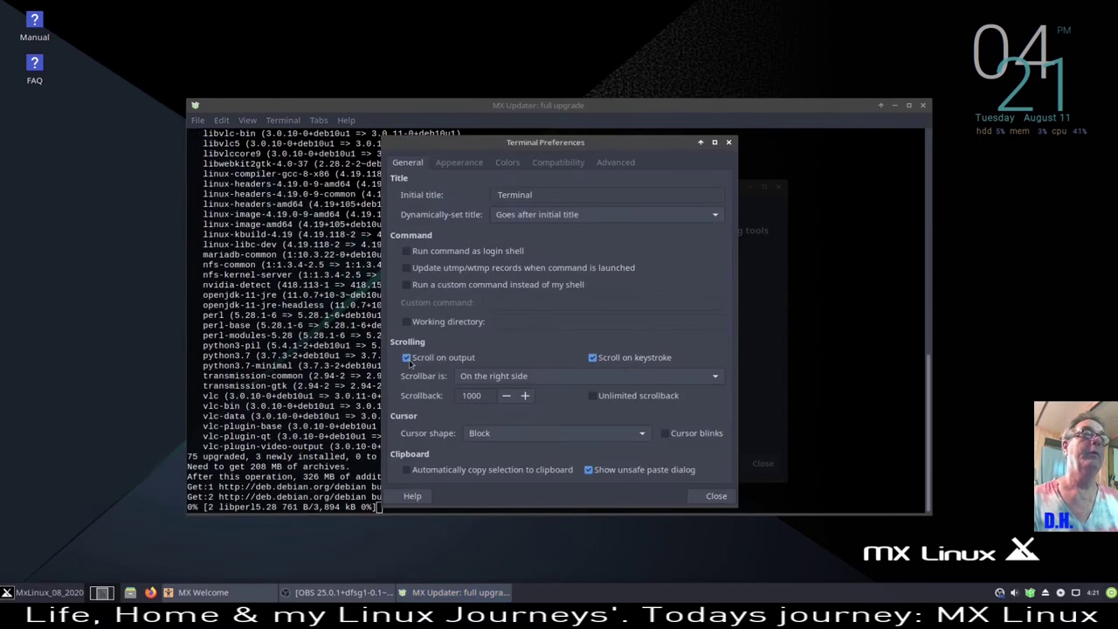
left_click(512, 166)
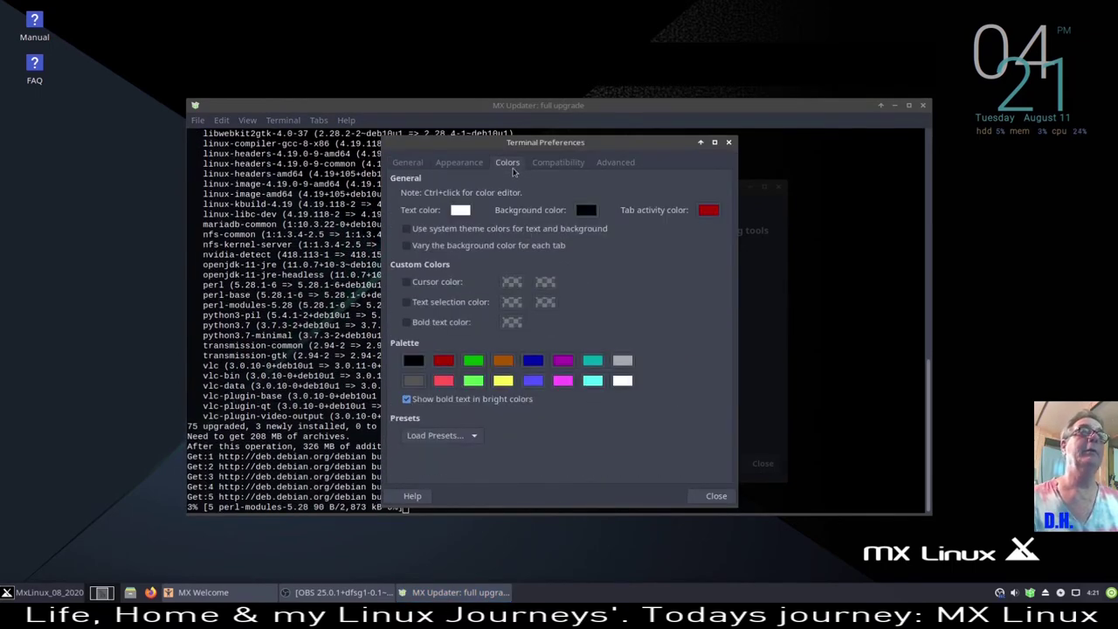
left_click(460, 209)
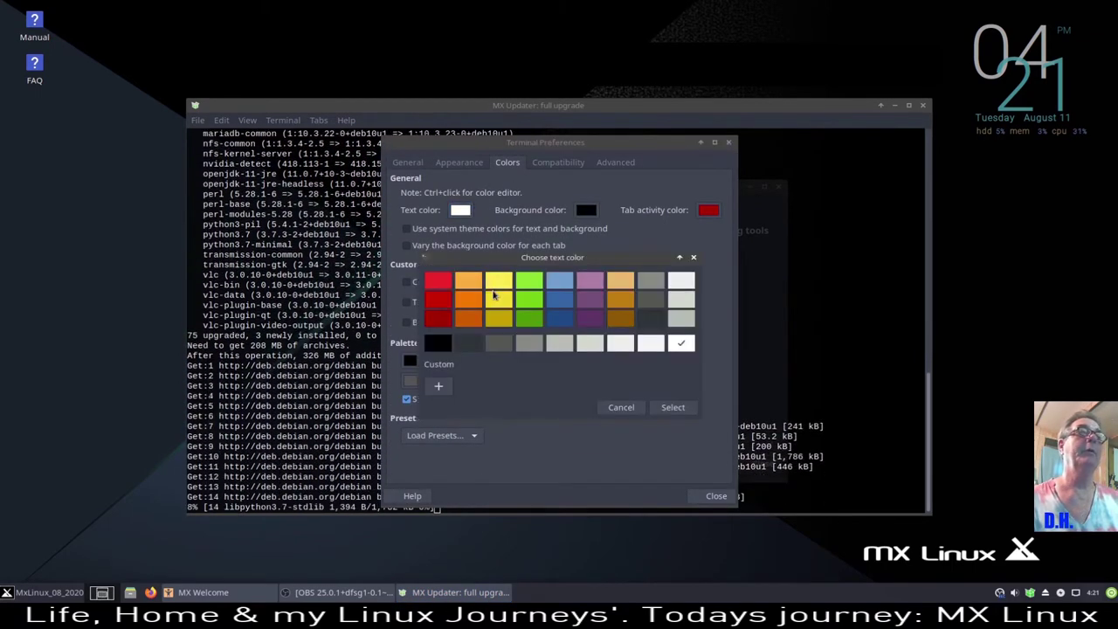
left_click(498, 297)
left_click(671, 407)
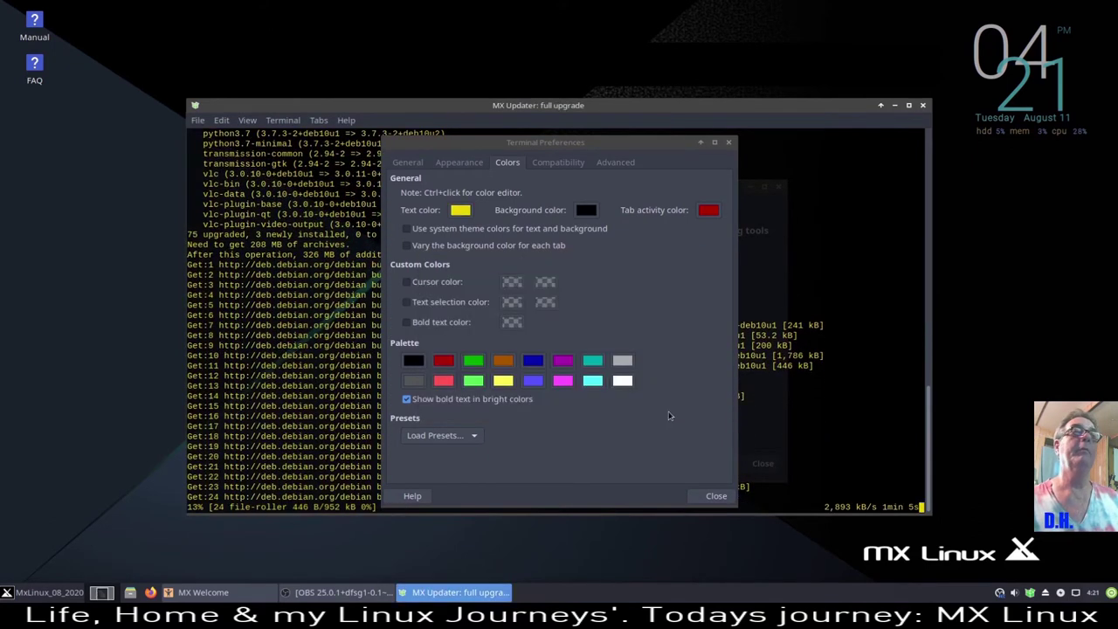
- Set the terminal font to Liberation Sans Bold 12 and make the background more opaque
left_click(459, 162)
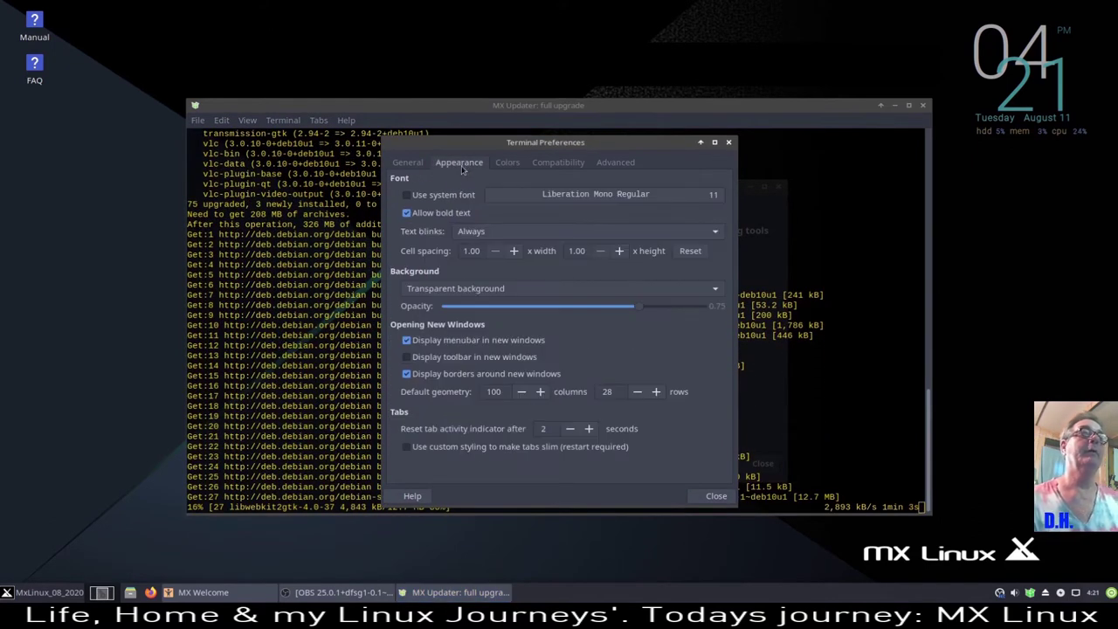
left_click(566, 195)
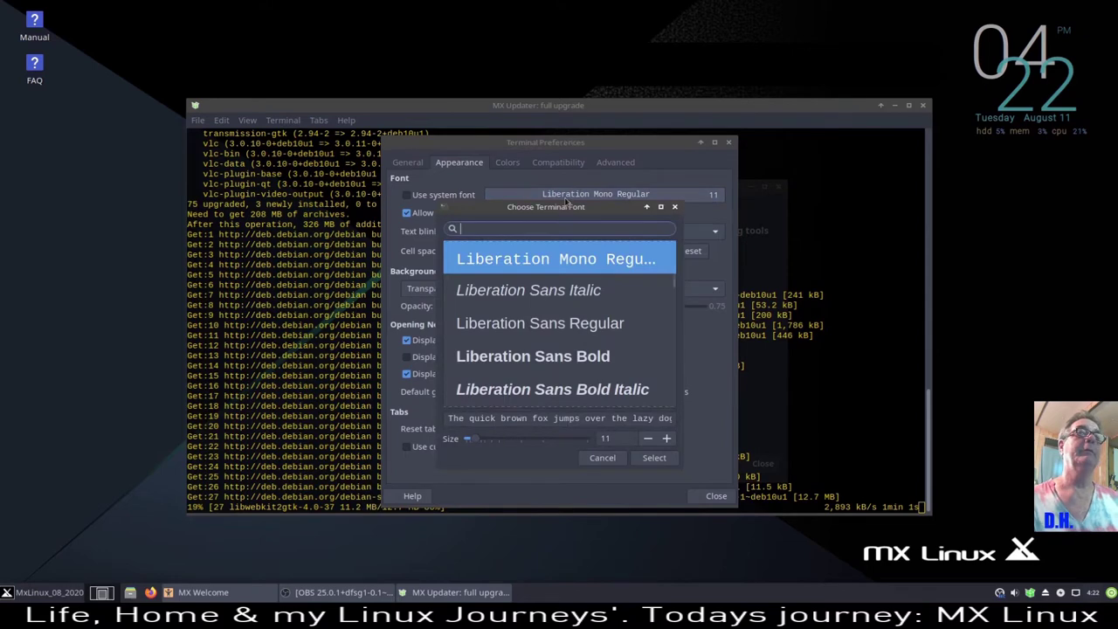
left_click(590, 361)
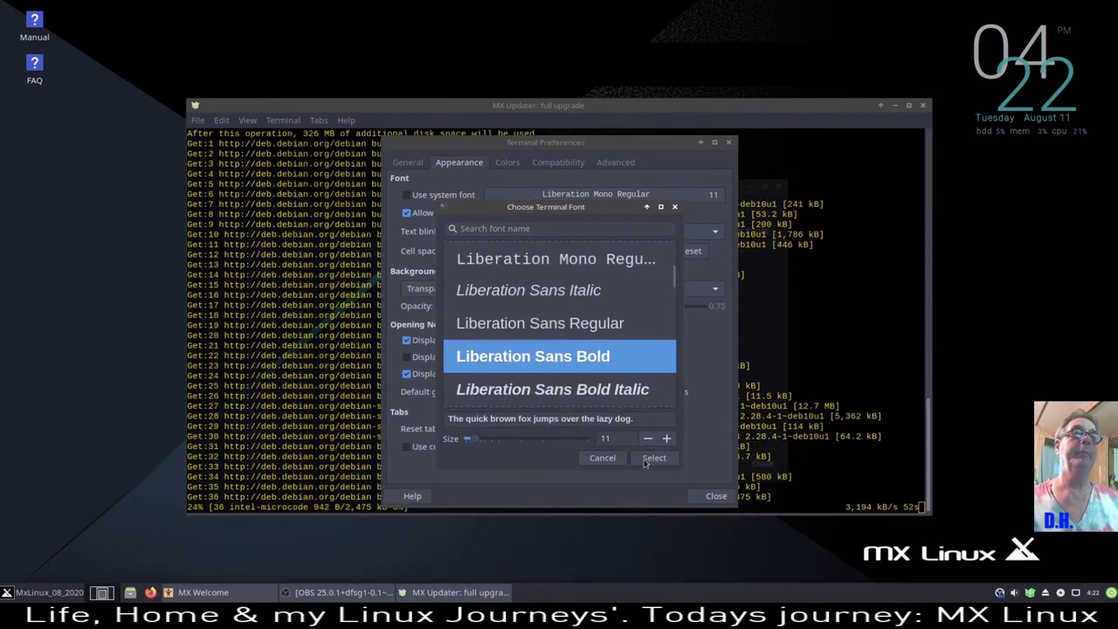
left_click(667, 437)
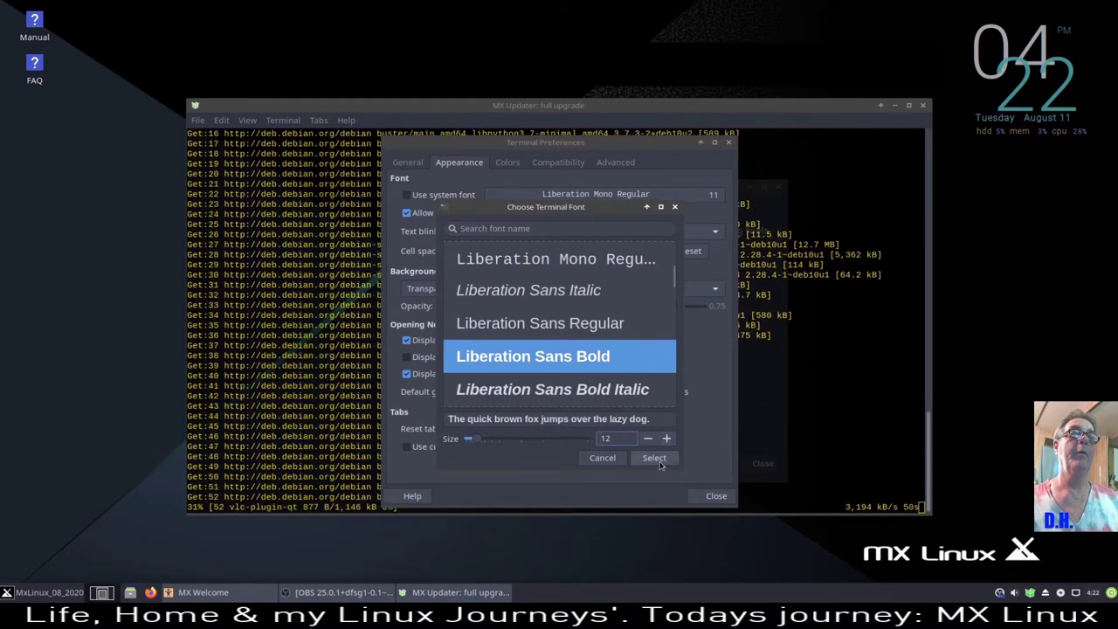
left_click(657, 460)
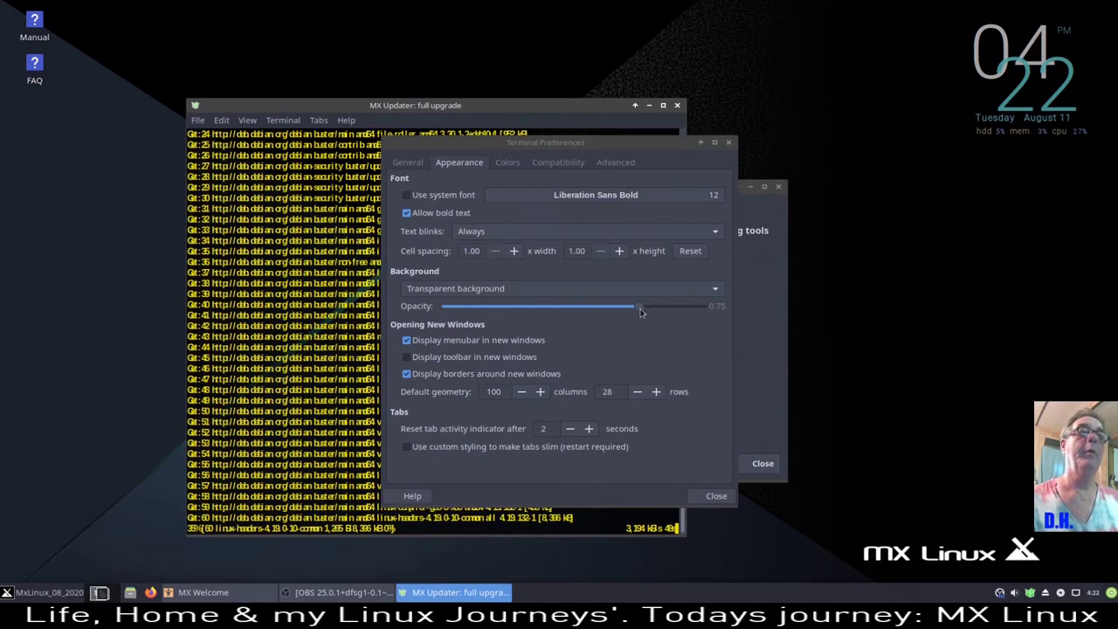
left_click_drag(646, 309, 670, 316)
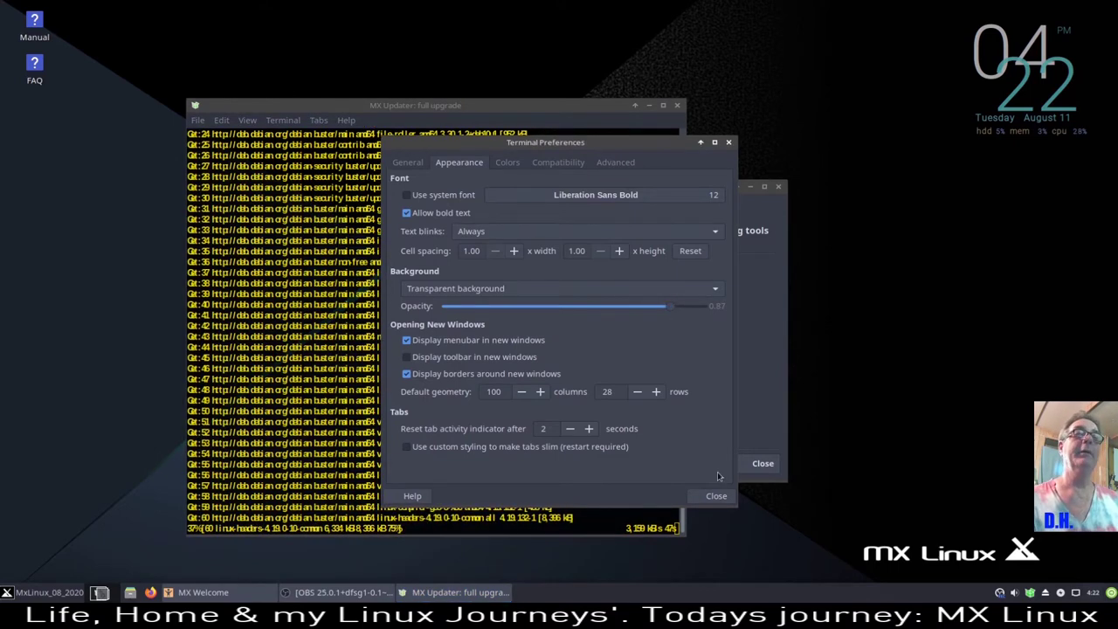
left_click(716, 495)
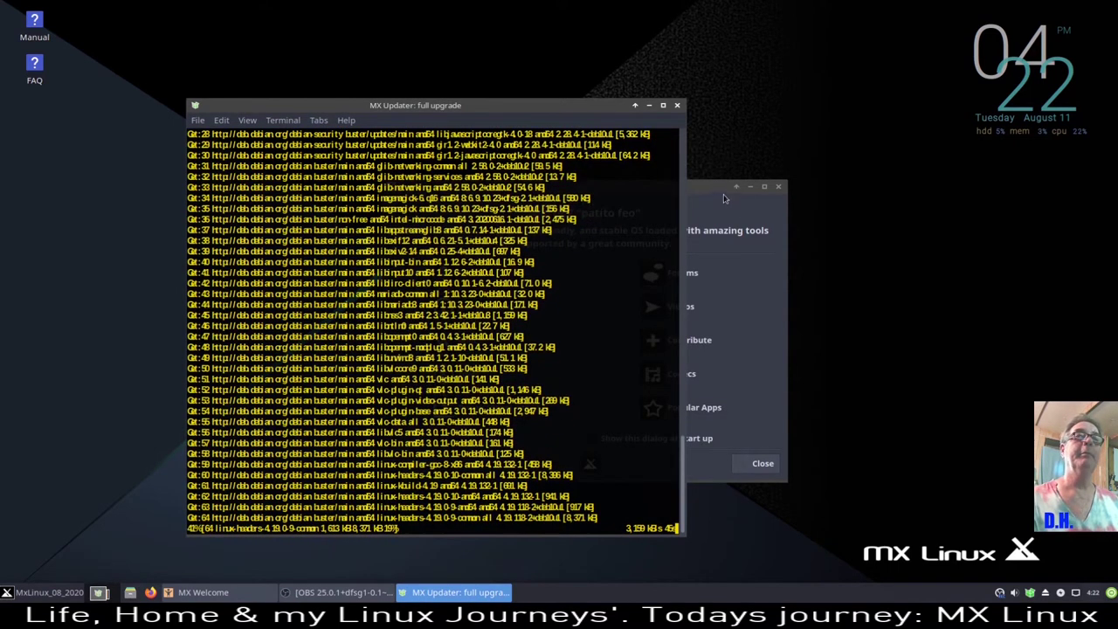
- Move MX Welcome aside and place the upgrade terminal at the top-left
left_click(723, 194)
left_click_drag(677, 194, 915, 295)
left_click_drag(930, 335, 973, 160)
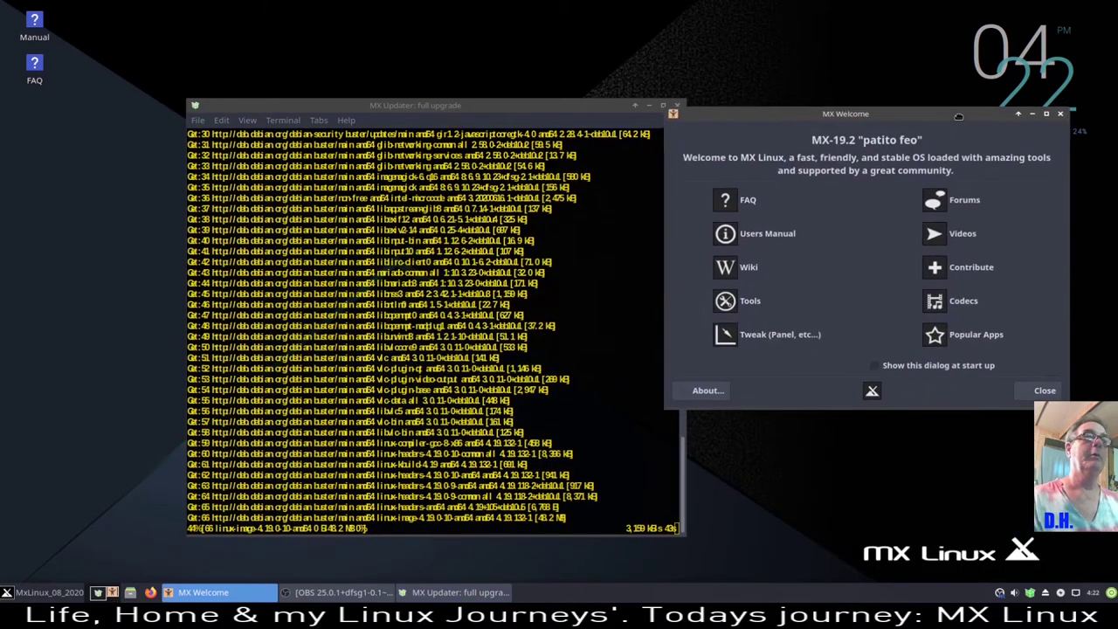
left_click_drag(491, 112, 334, 45)
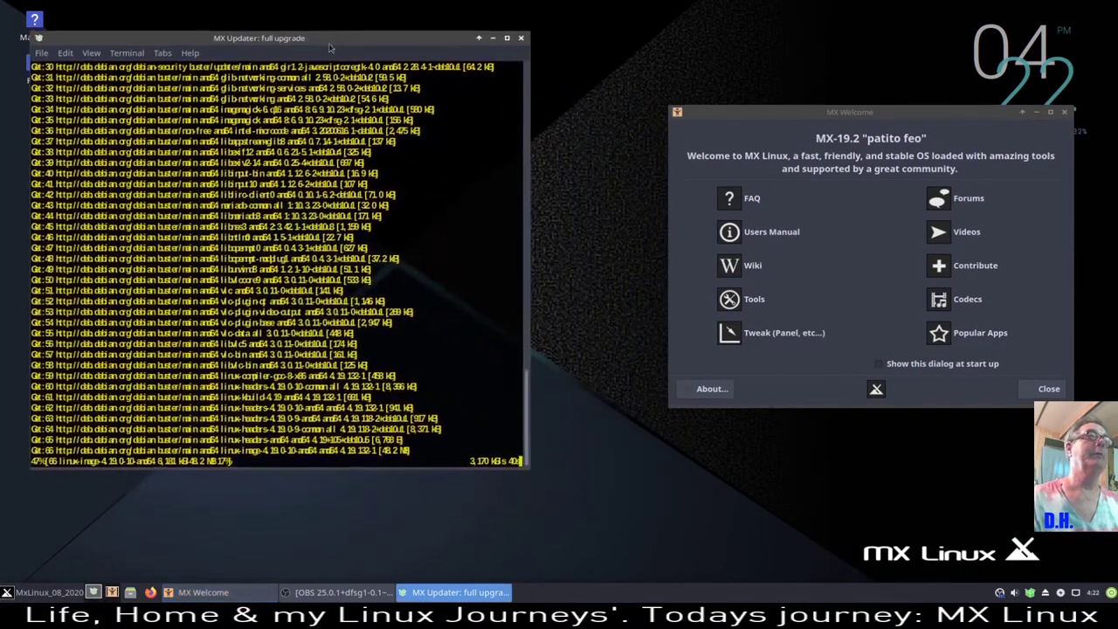
- Reopen terminal preferences and pick Monospace Bold at size 14 in the font chooser
right_click(413, 215)
left_click(462, 411)
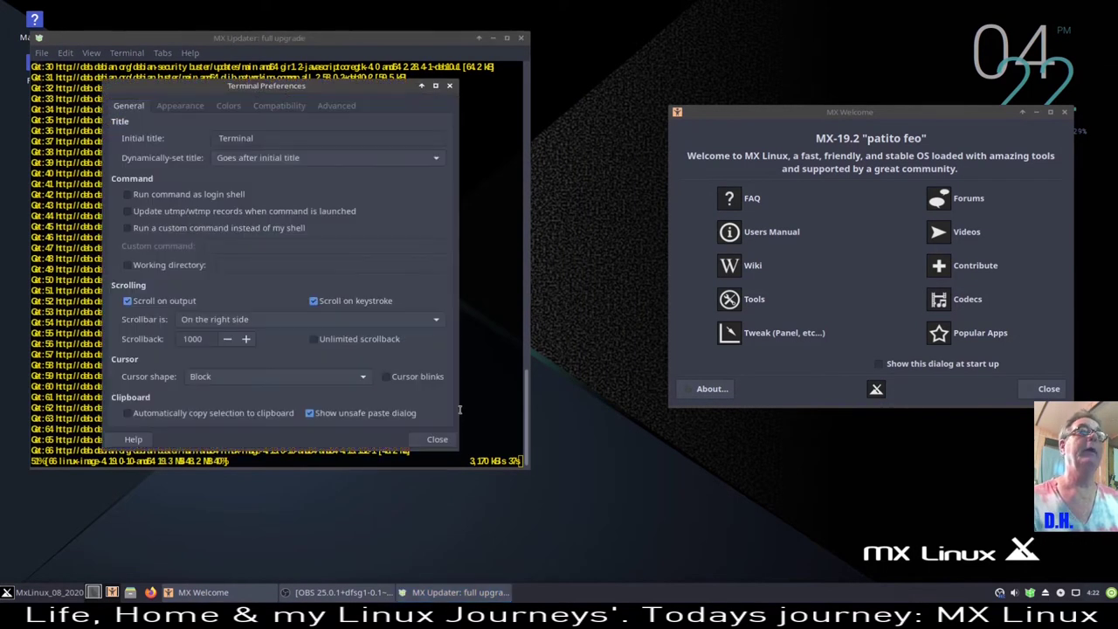
left_click_drag(320, 86, 486, 136)
left_click(351, 155)
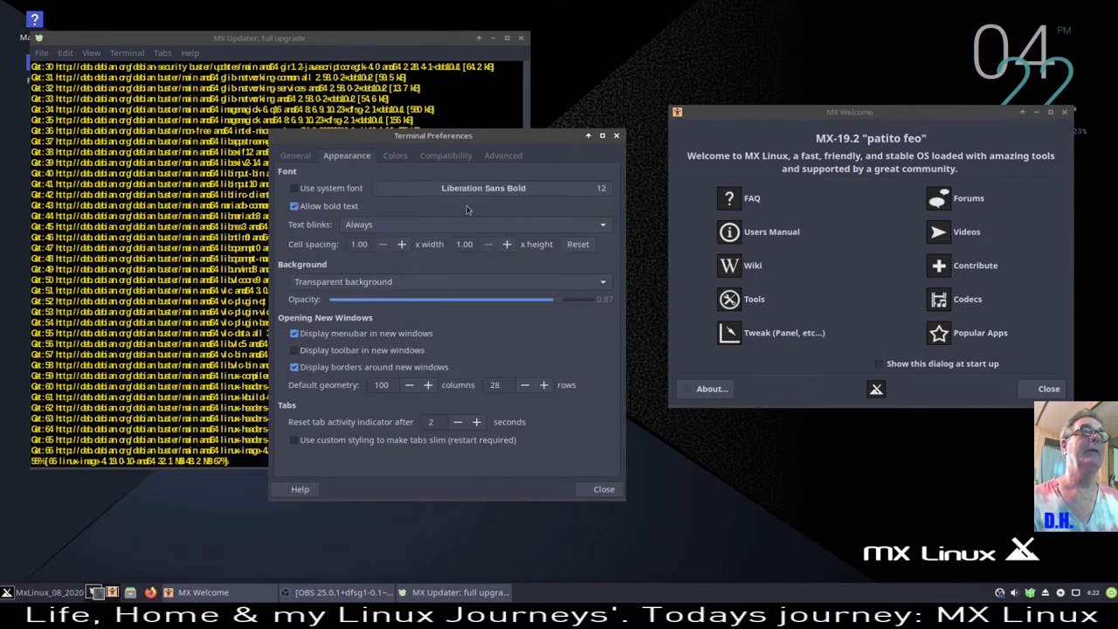
left_click(551, 189)
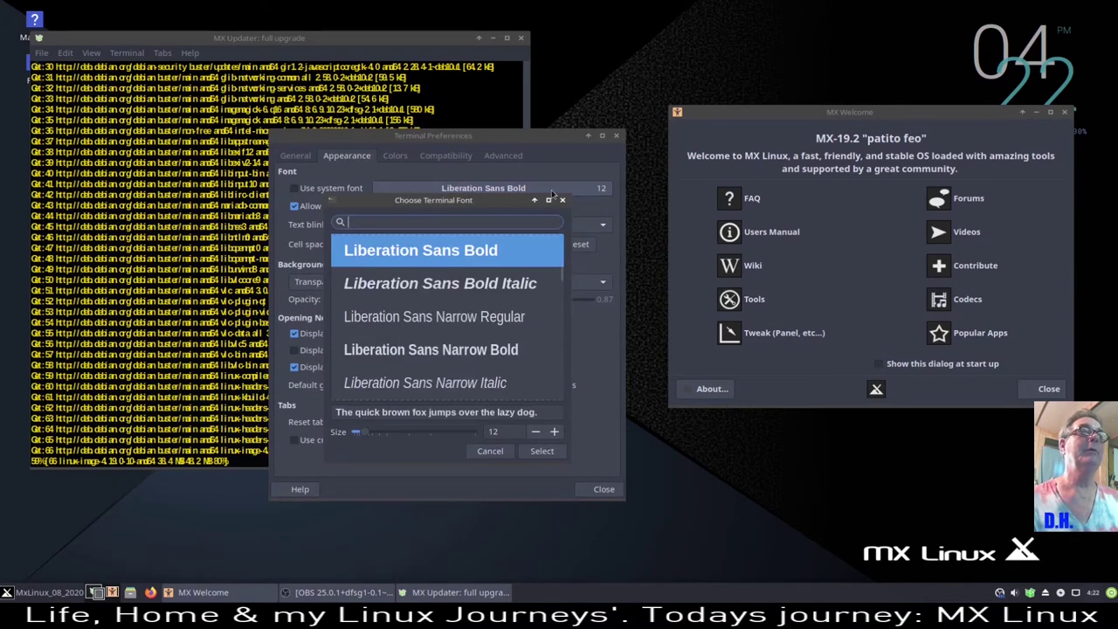
scroll(460, 330, "up", 1)
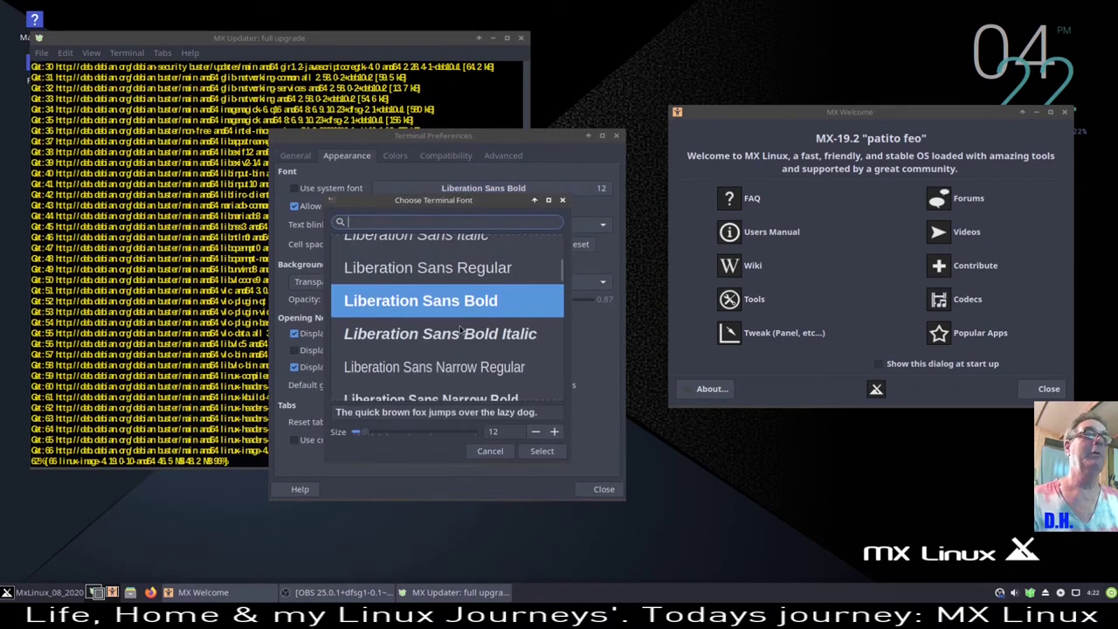
scroll(460, 329, "down", 8)
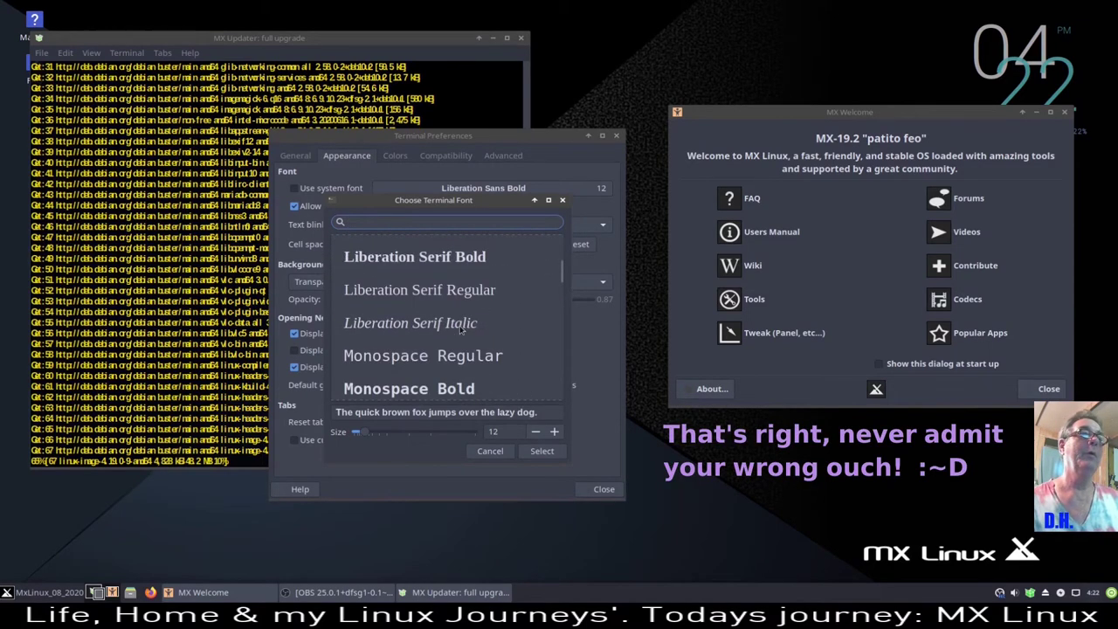
scroll(461, 329, "down", 2)
left_click(444, 349)
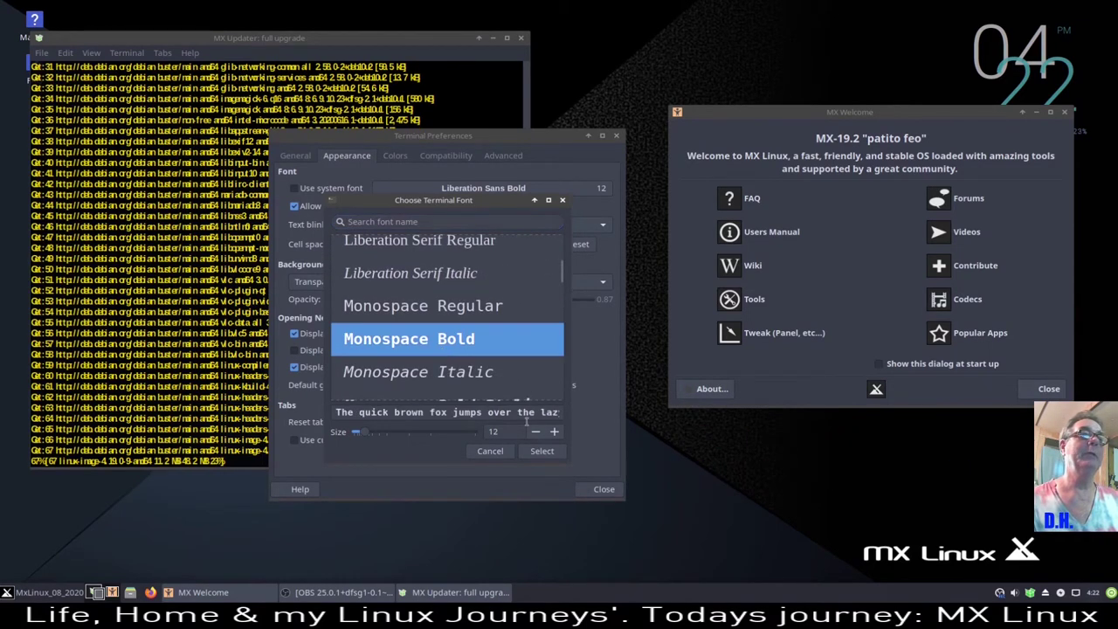
left_click(554, 431)
left_click(554, 431)
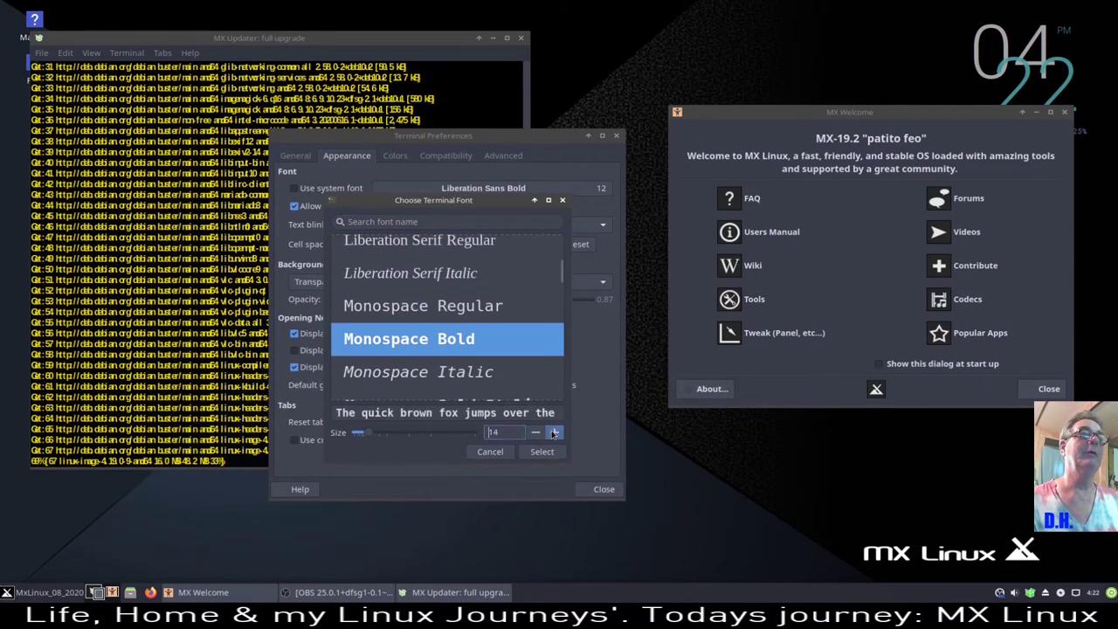
- Search fonts for 'sourc', cancel, then apply Monospace Bold as the terminal font
left_click(374, 223)
type("s")
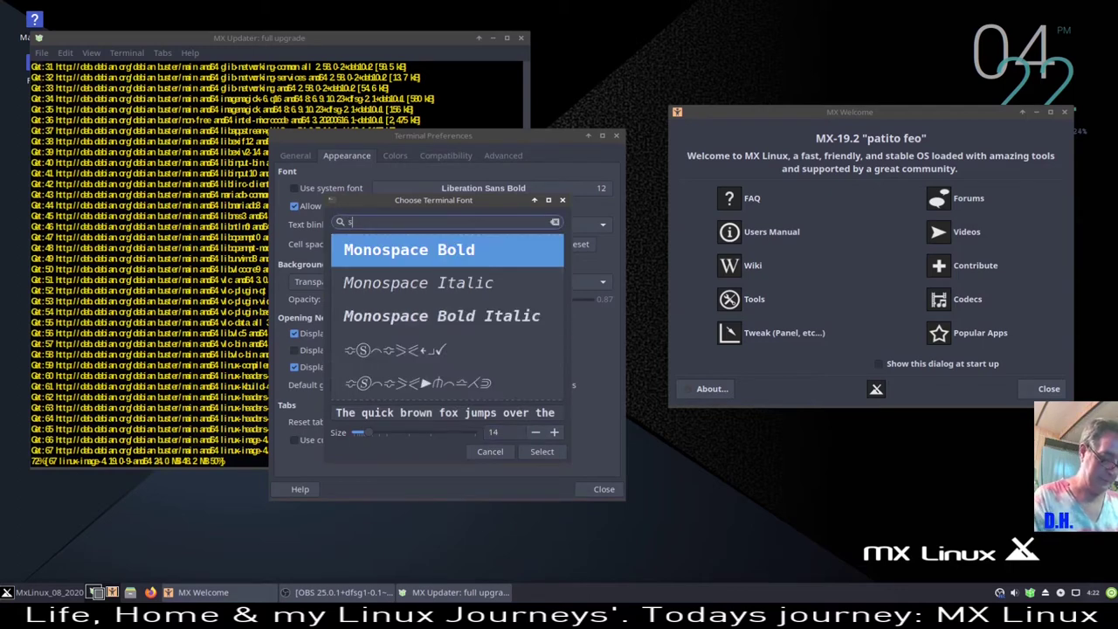
type("our")
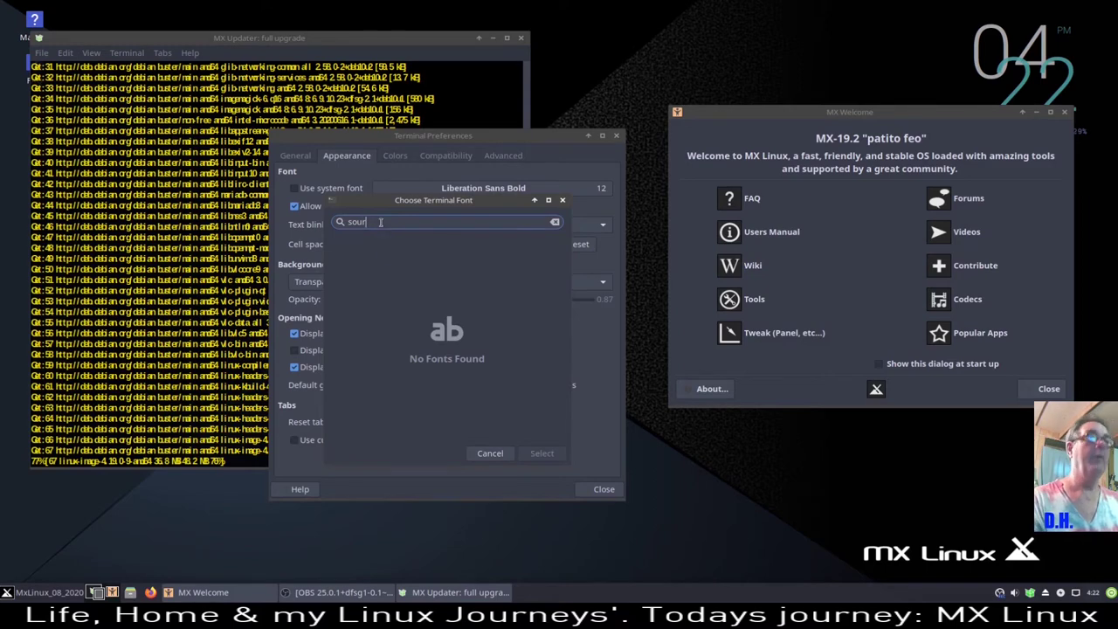
key("BackSpace")
key("BackSpace")
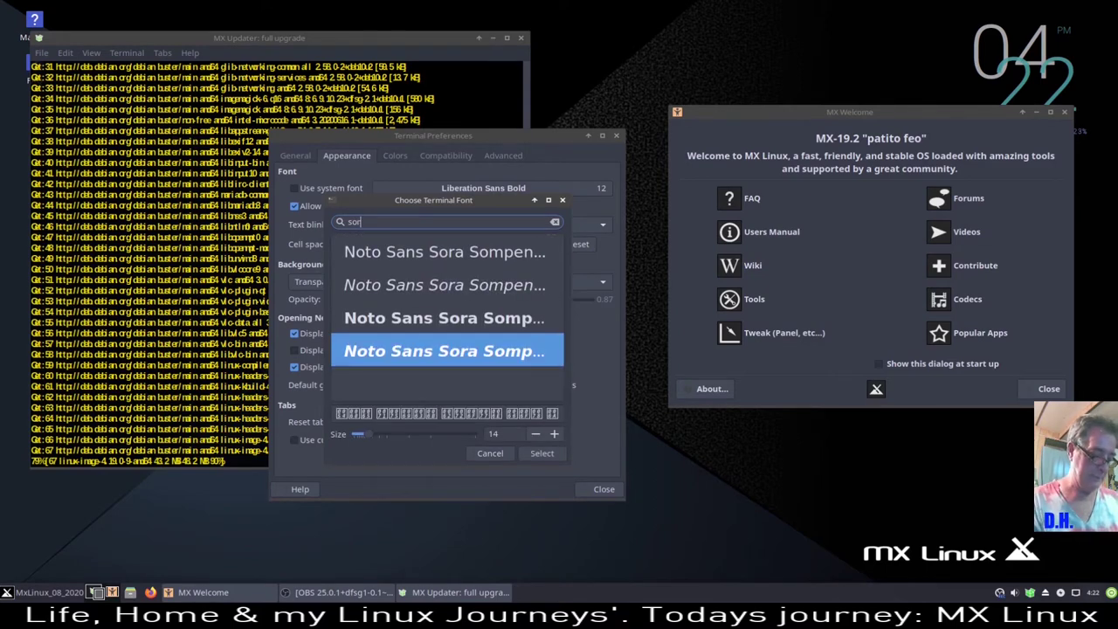
type("rc")
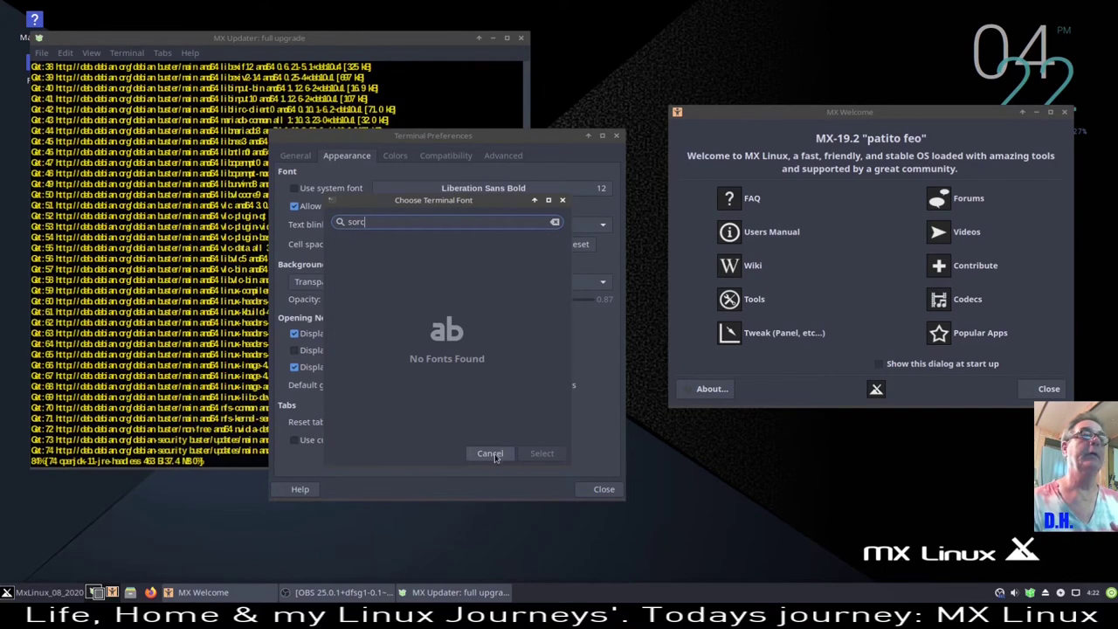
left_click(490, 453)
left_click(594, 188)
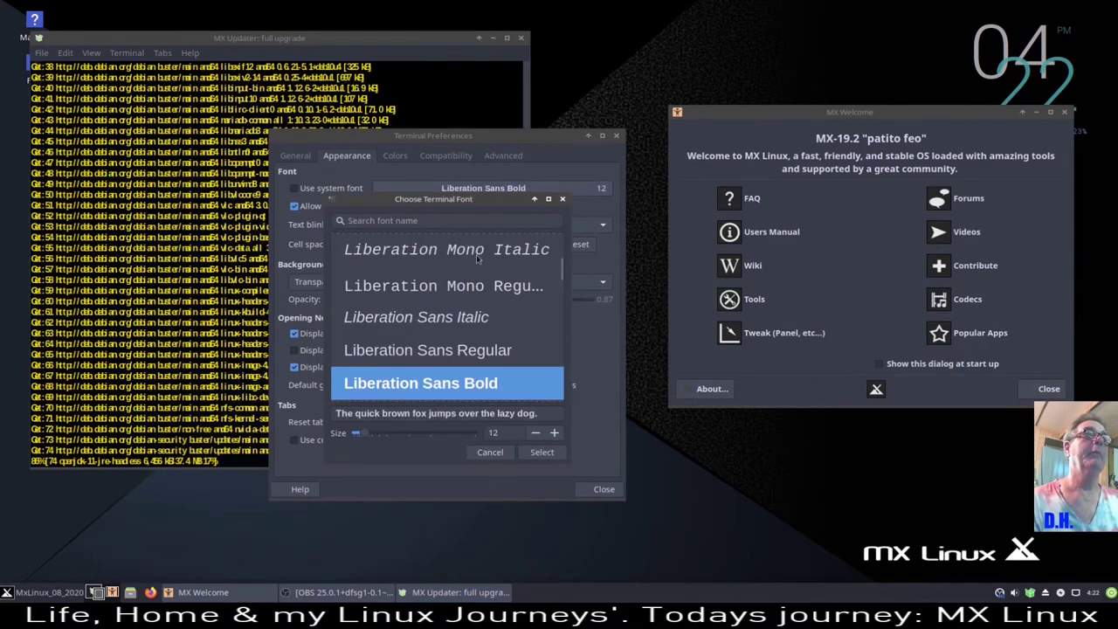
scroll(463, 362, "down", 1)
scroll(463, 362, "down", 12)
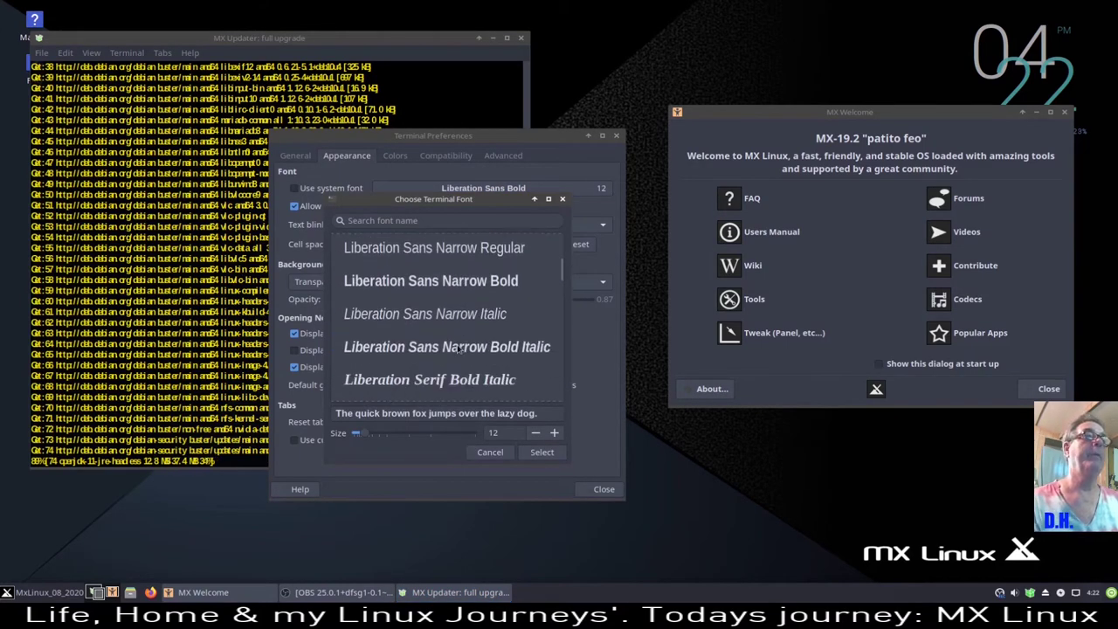
left_click(448, 325)
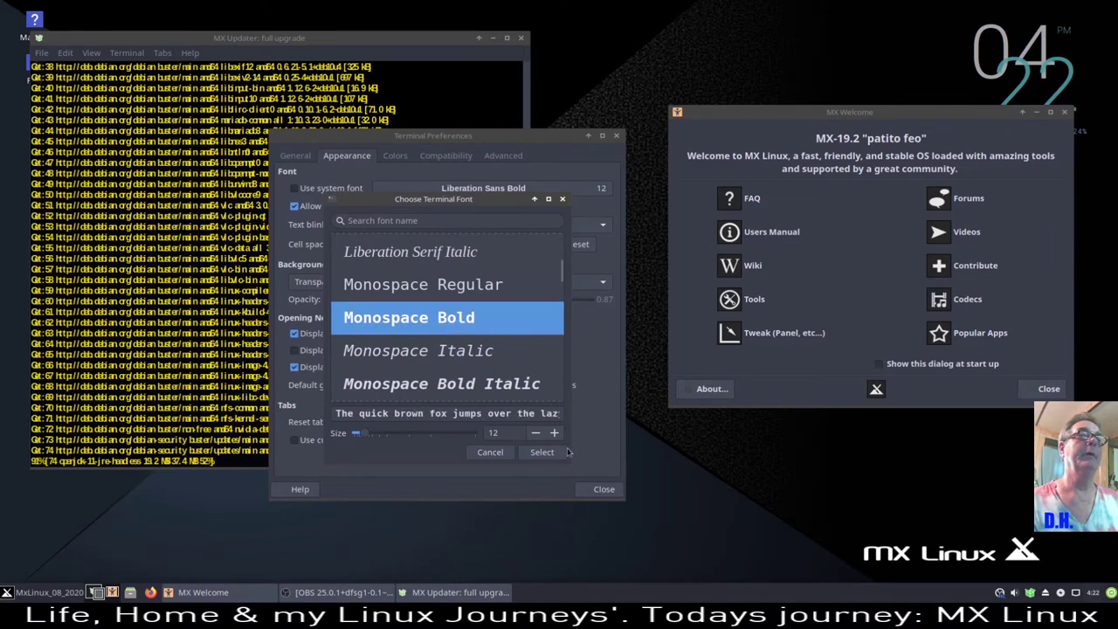
left_click(544, 452)
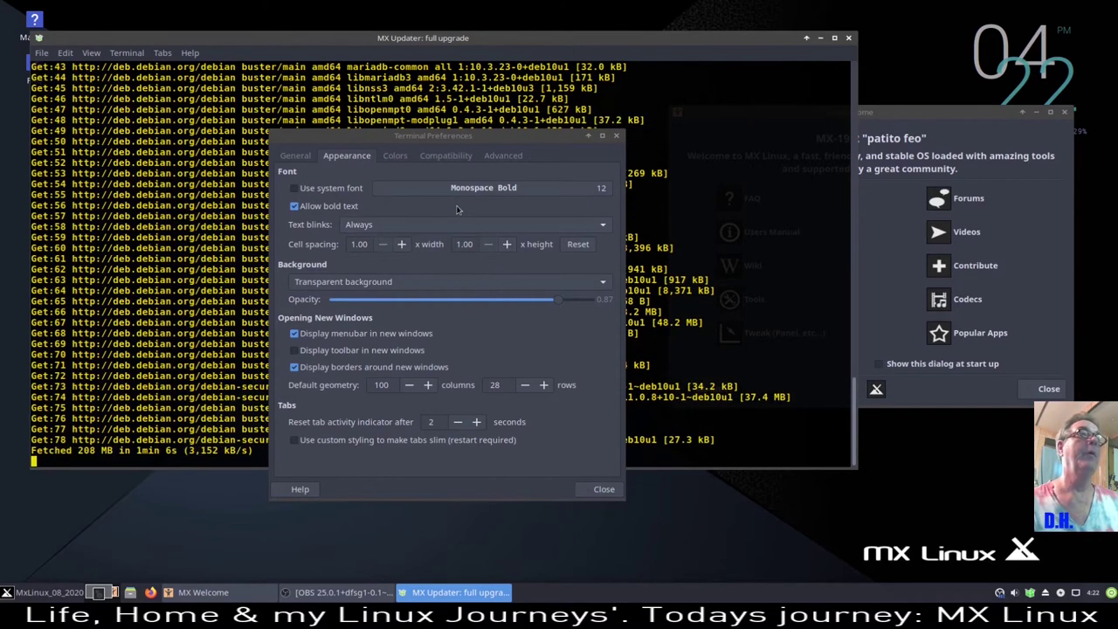
- Raise the Monospace Bold font size to 14, apply it, and close preferences
left_click(511, 188)
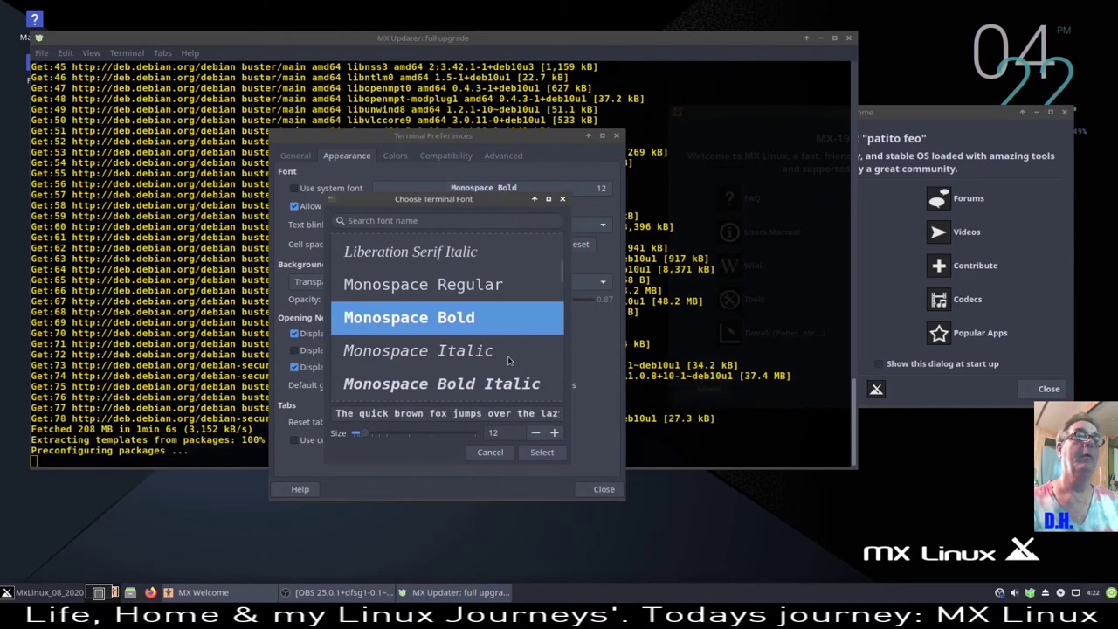
left_click(554, 432)
left_click(554, 432)
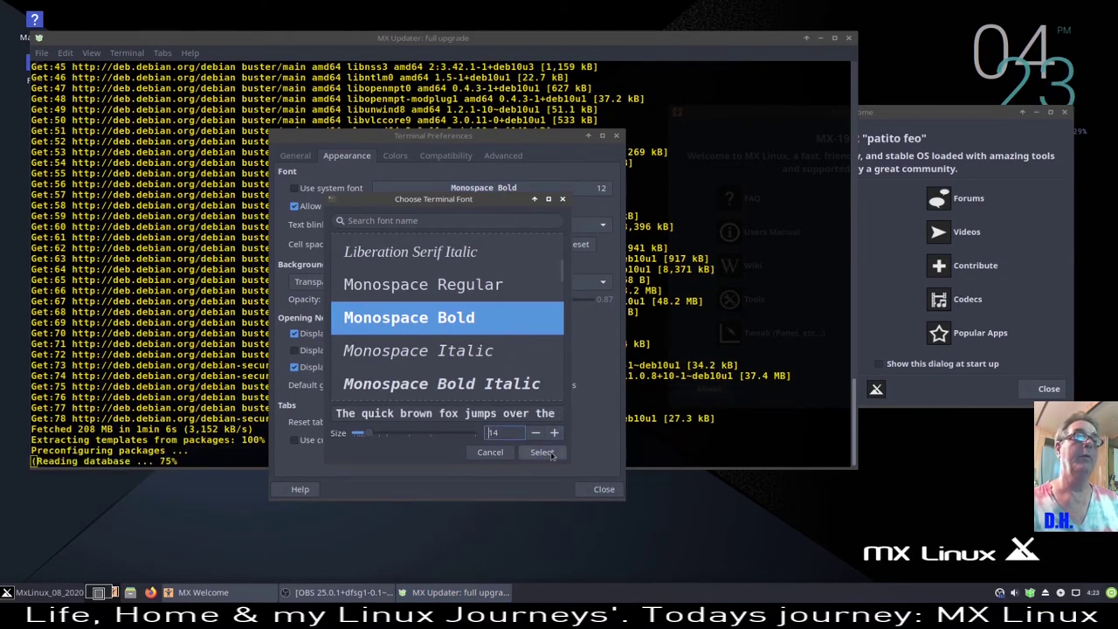
left_click(543, 453)
left_click(603, 490)
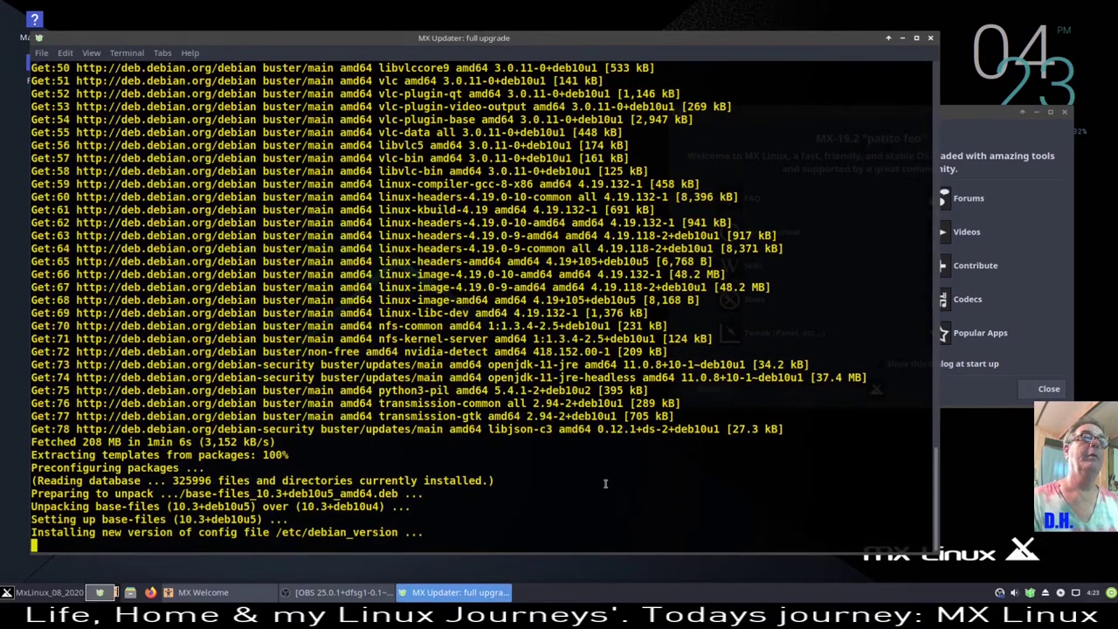
- Shrink the upgrade terminal, move it to the top of the screen, and centre MX Welcome
left_click_drag(548, 40, 657, 36)
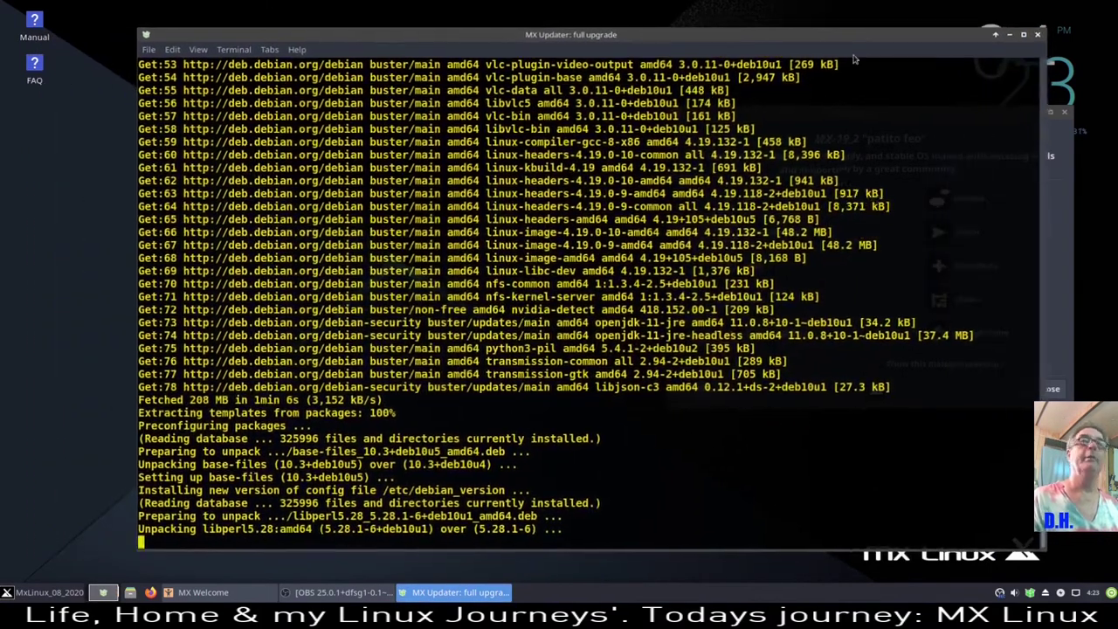
left_click_drag(1049, 34, 915, 254)
left_click_drag(717, 252, 630, 37)
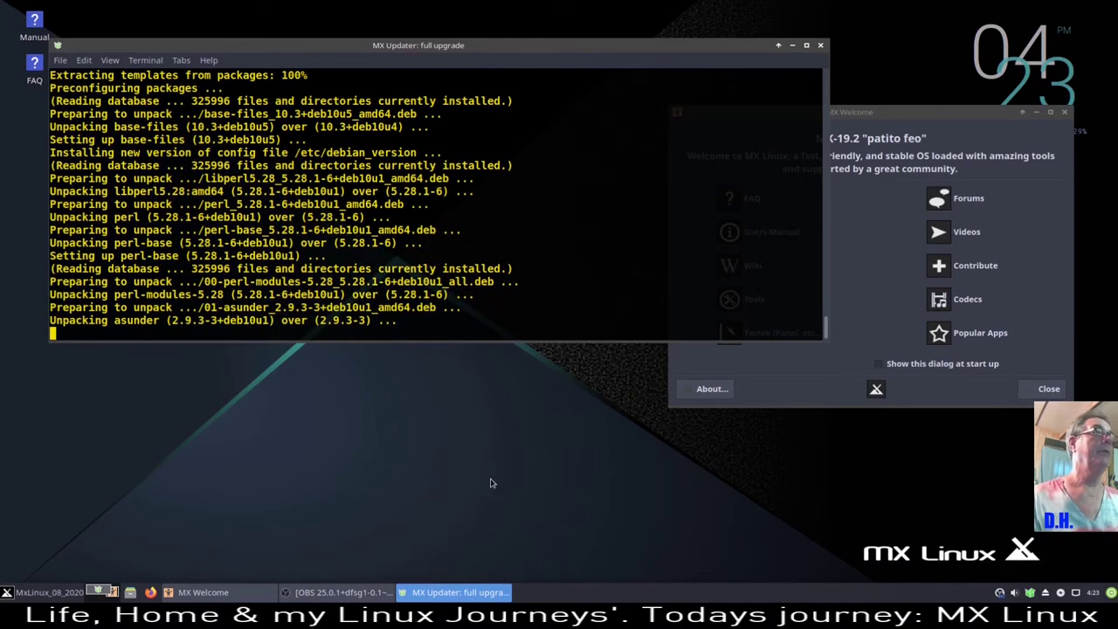
left_click_drag(961, 114, 634, 154)
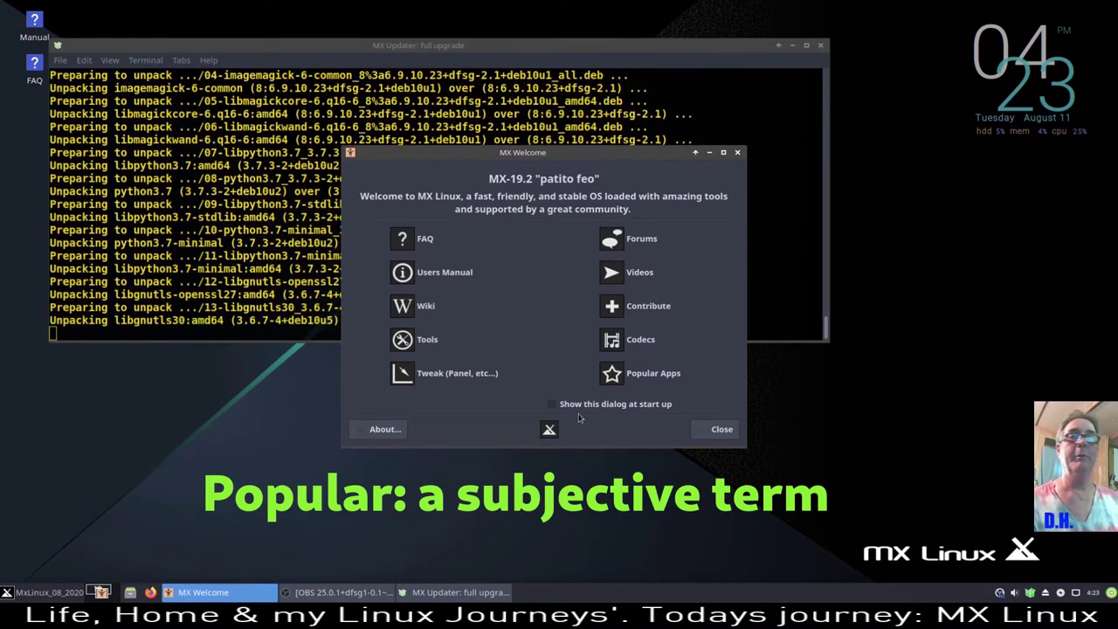
- Search the Whisker Menu for 'wel' and launch MX Welcome over the upgrade terminal
left_click(46, 597)
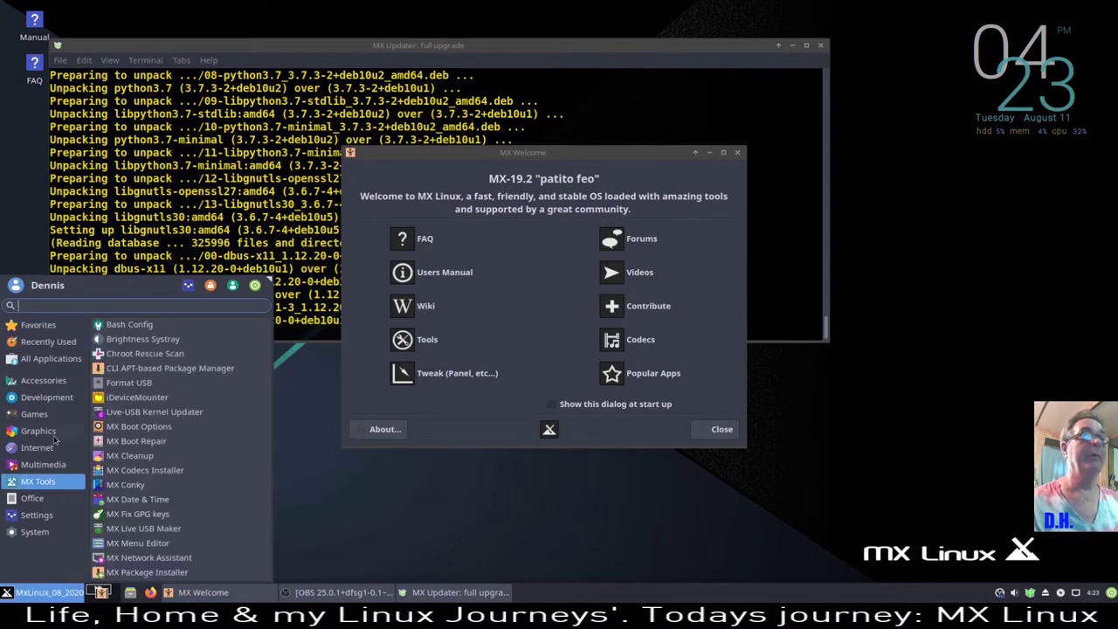
mouse_move(85, 358)
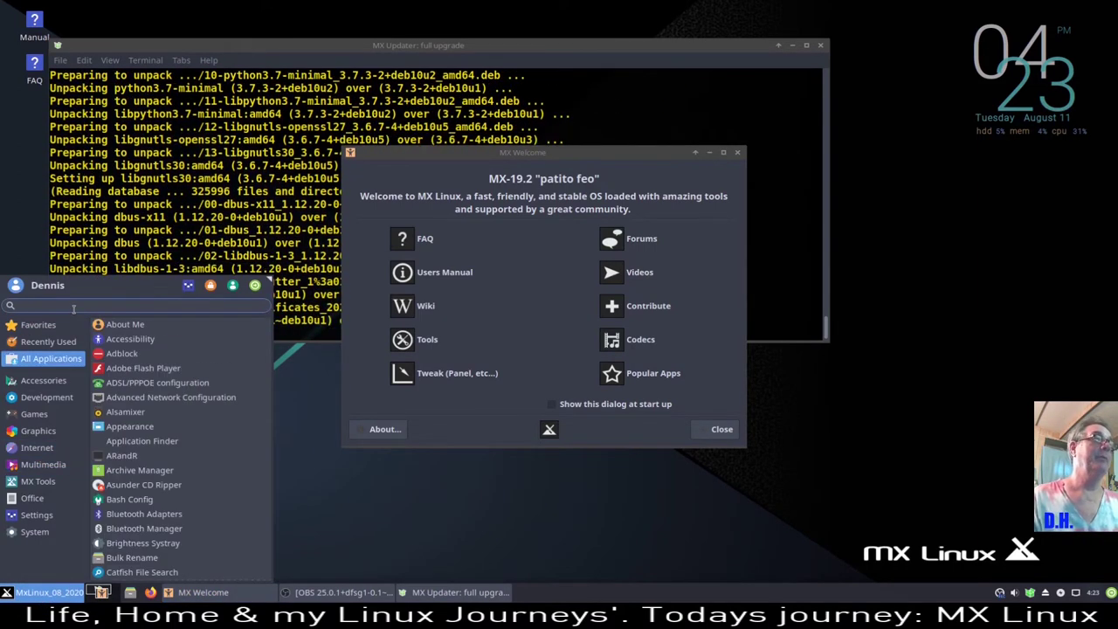
type("wel")
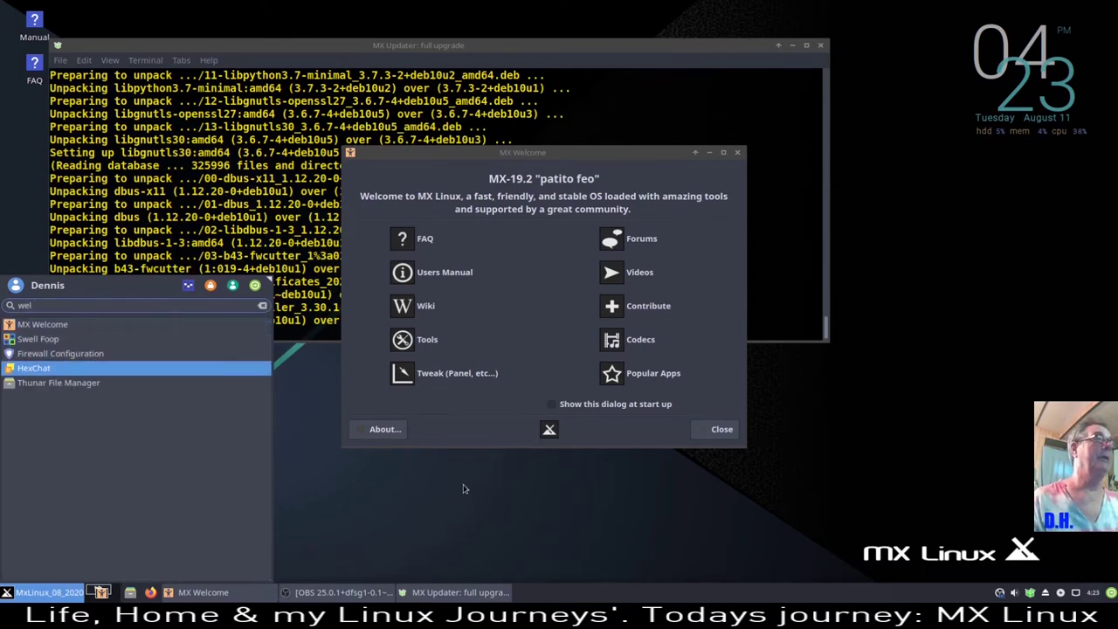
key("Escape")
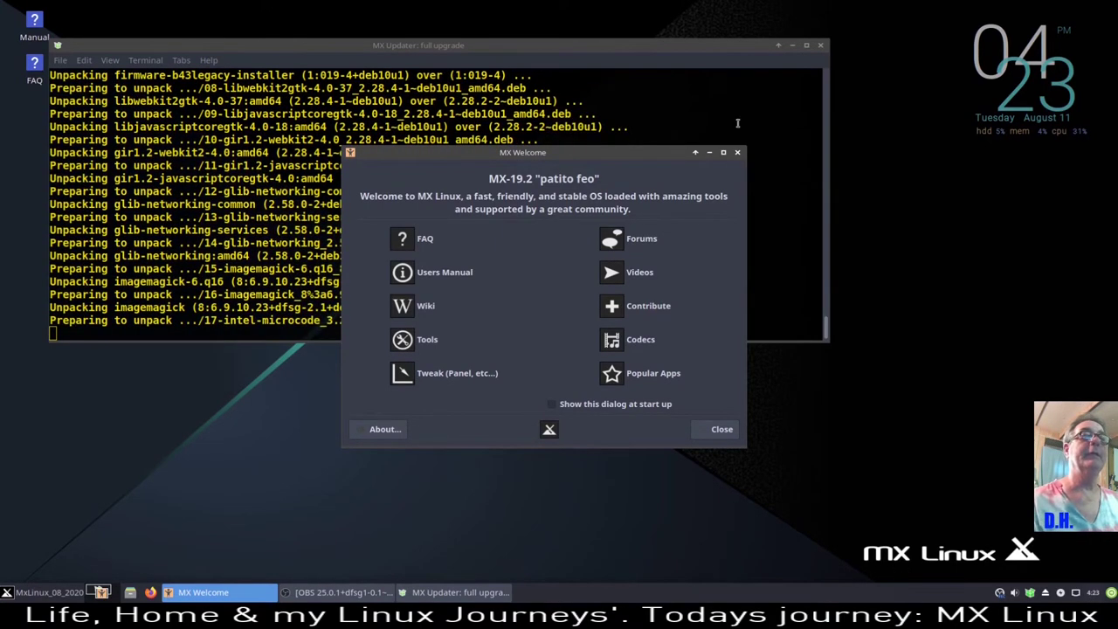
- Raise the bottom panel's row size from 35 to 44 pixels in Panel Preferences
left_click(687, 40)
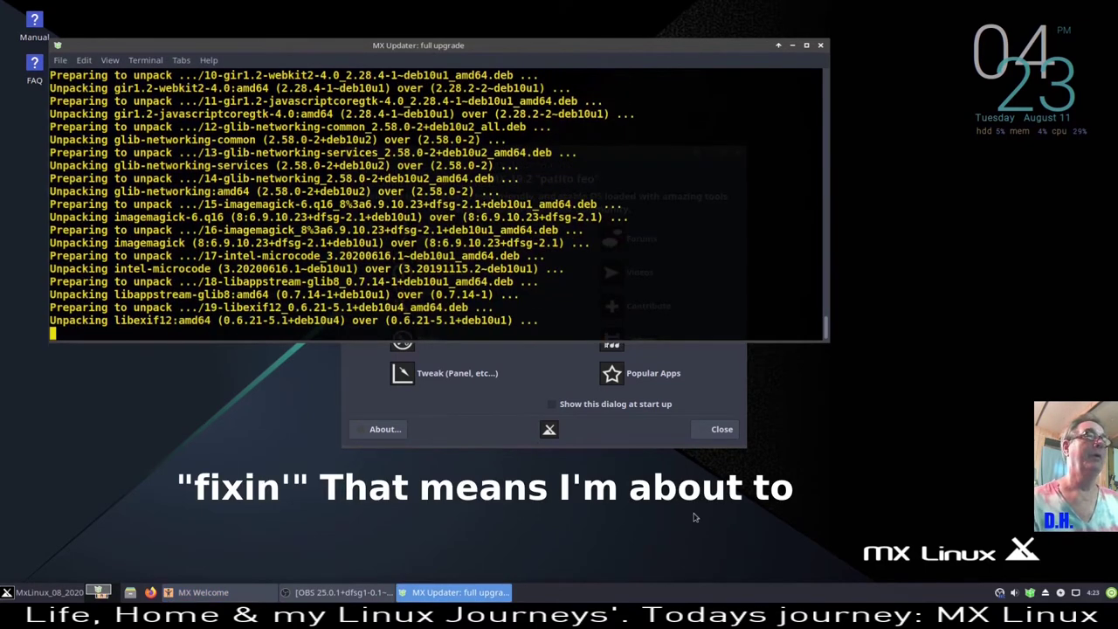
right_click(673, 593)
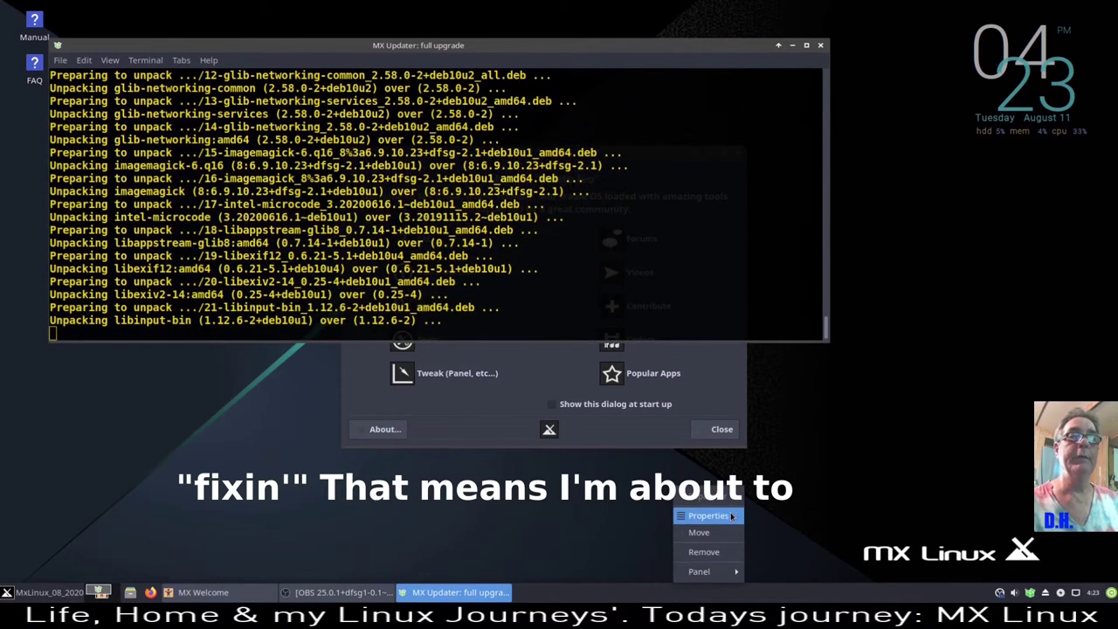
mouse_move(726, 573)
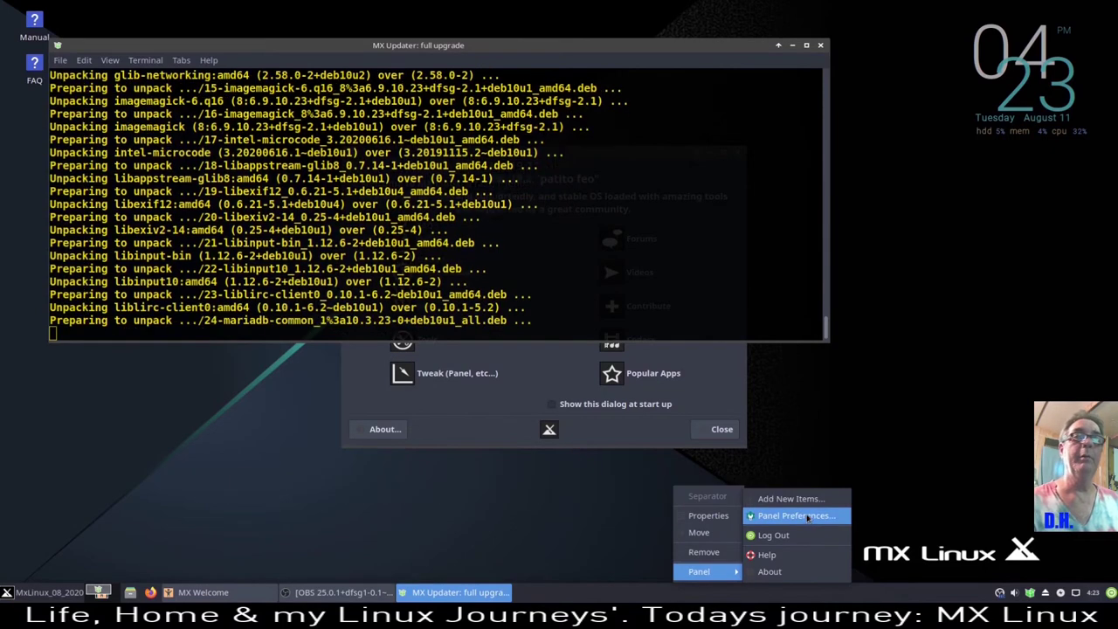
left_click(796, 516)
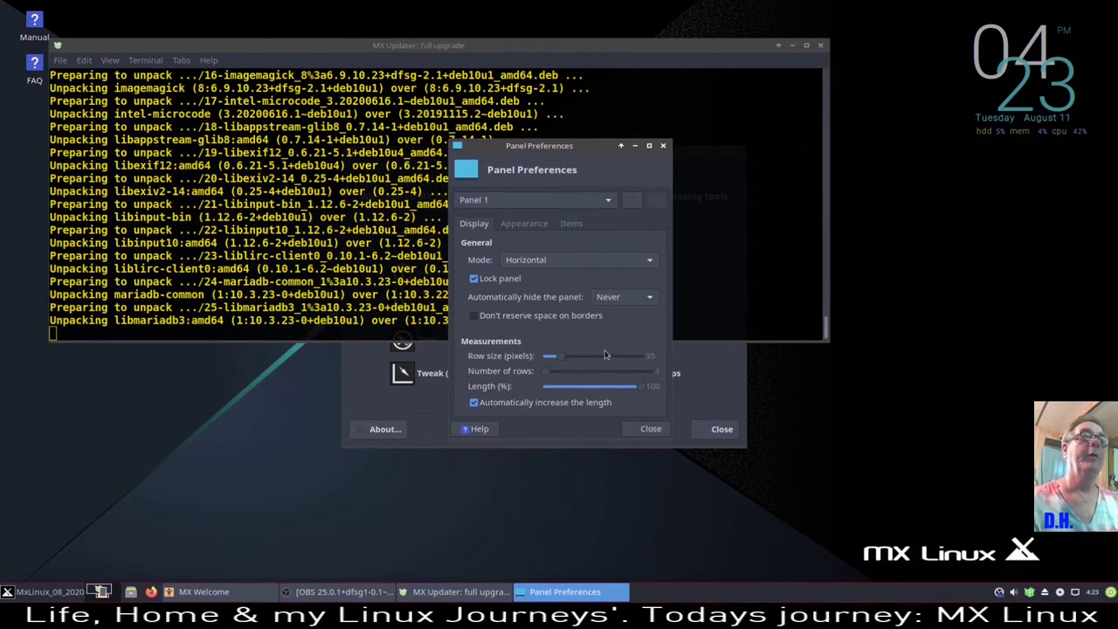
left_click_drag(557, 360, 571, 361)
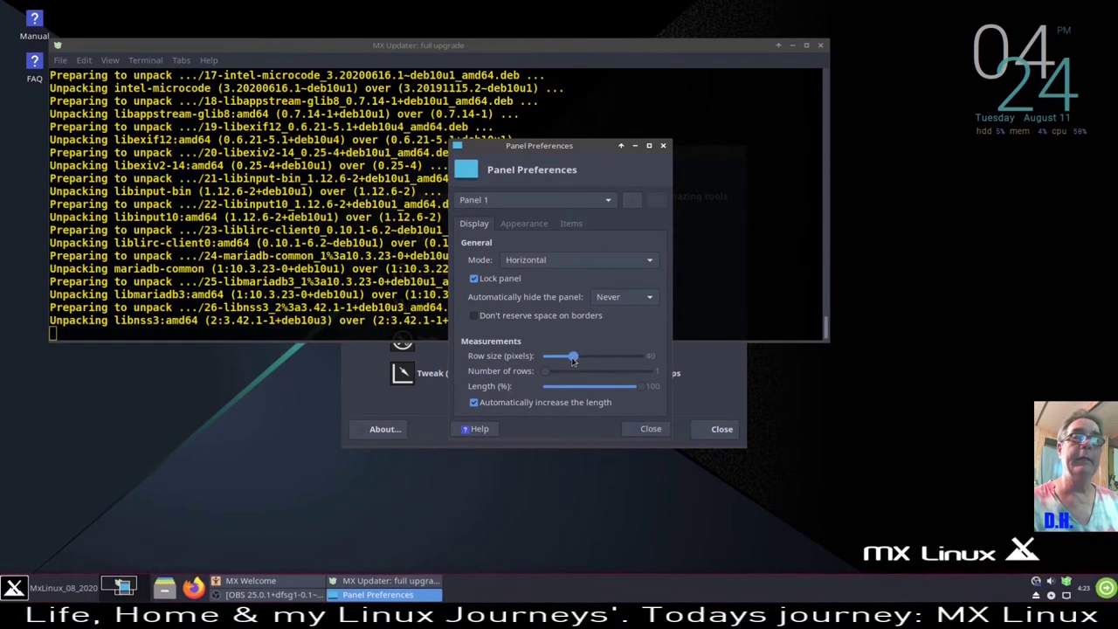
- Check the panel's Appearance tab, return to Display, and move the preferences window down-left
left_click(533, 229)
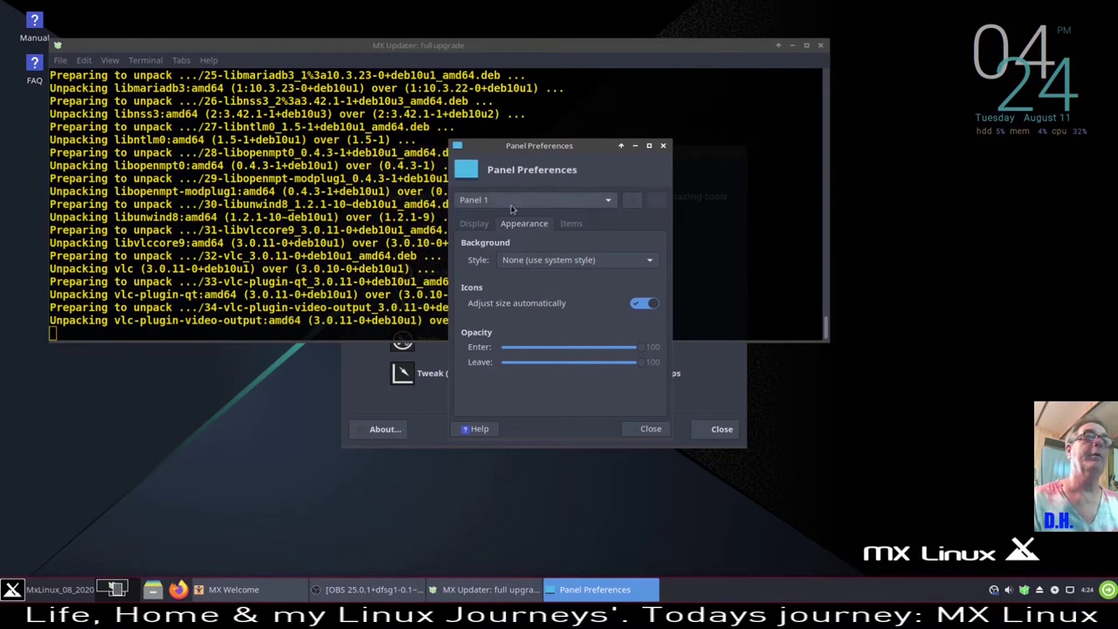
left_click(476, 224)
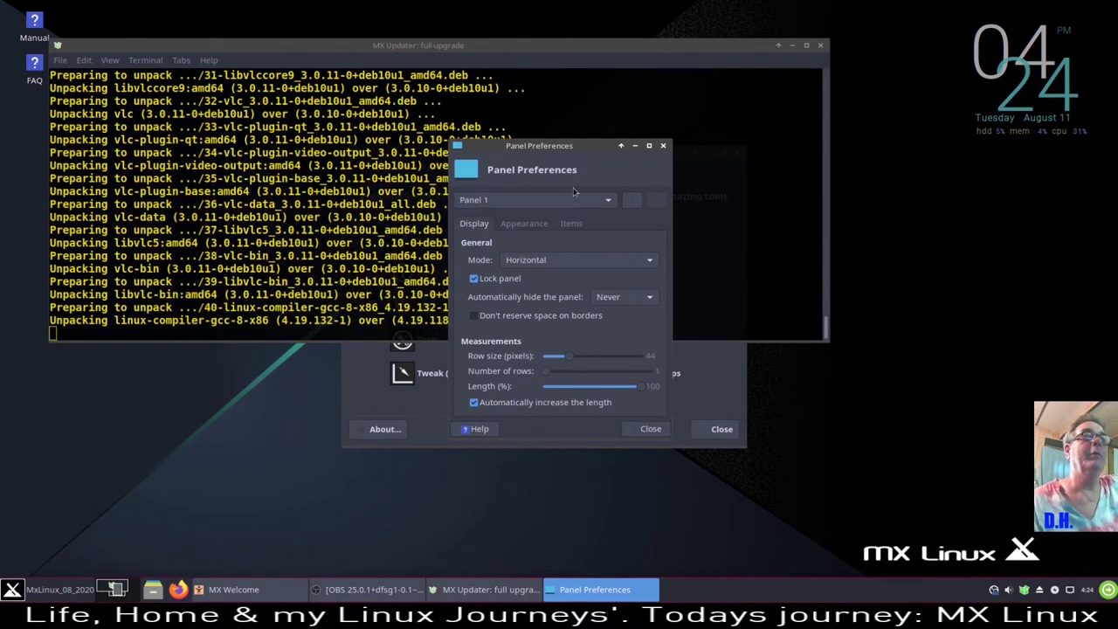
left_click_drag(590, 147, 320, 222)
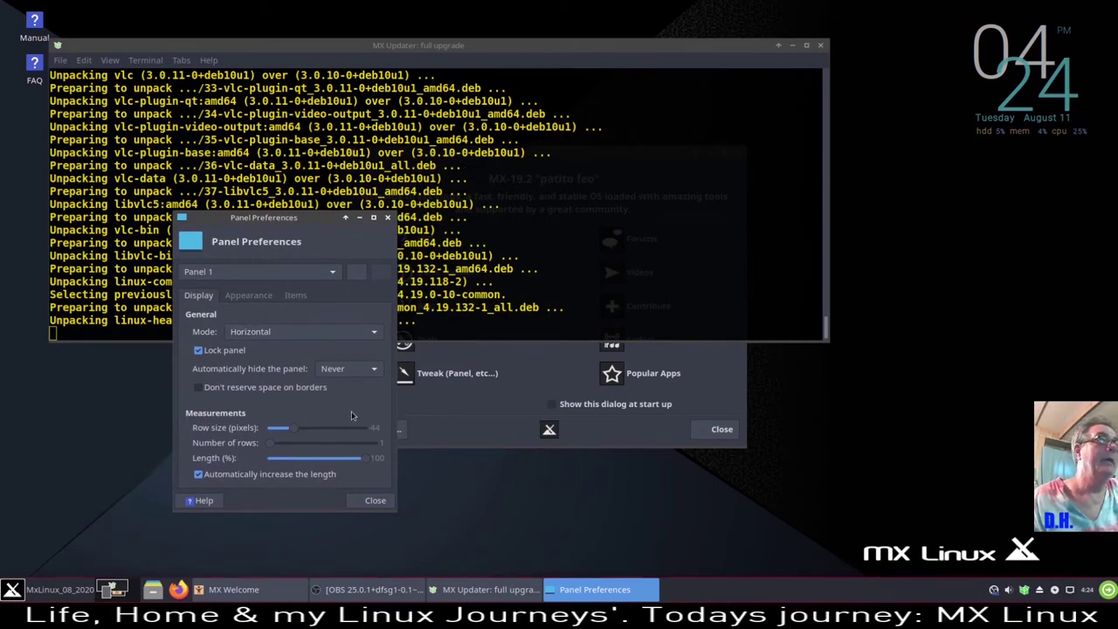
right_click(994, 591)
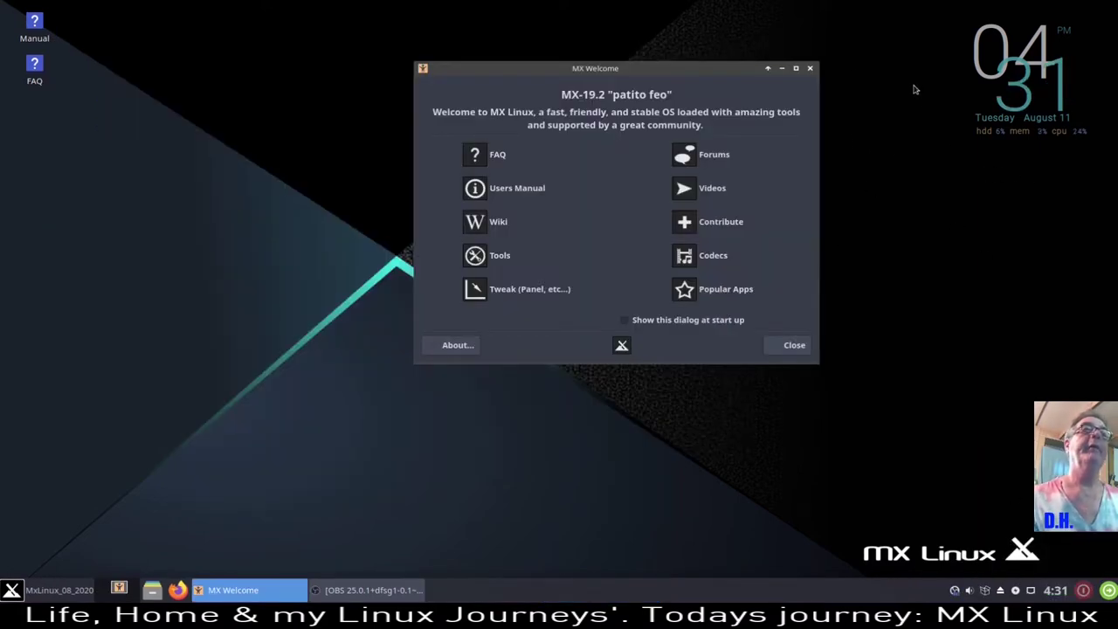
- Start the Codecs installer as root and accept legal responsibility to download the codecs
left_click_drag(728, 78, 561, 83)
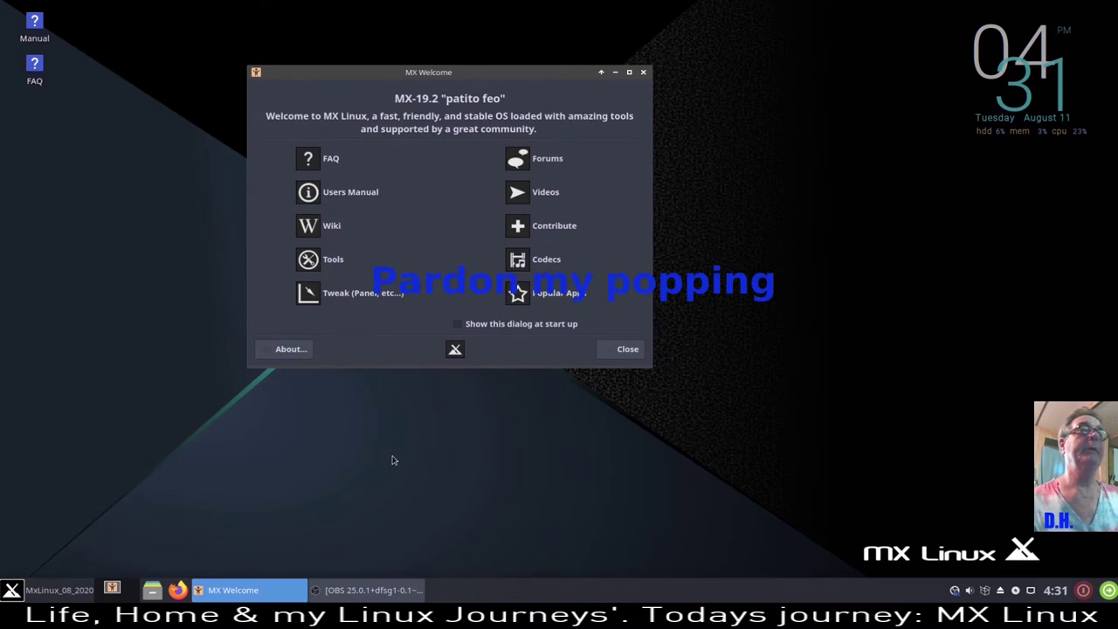
left_click(547, 268)
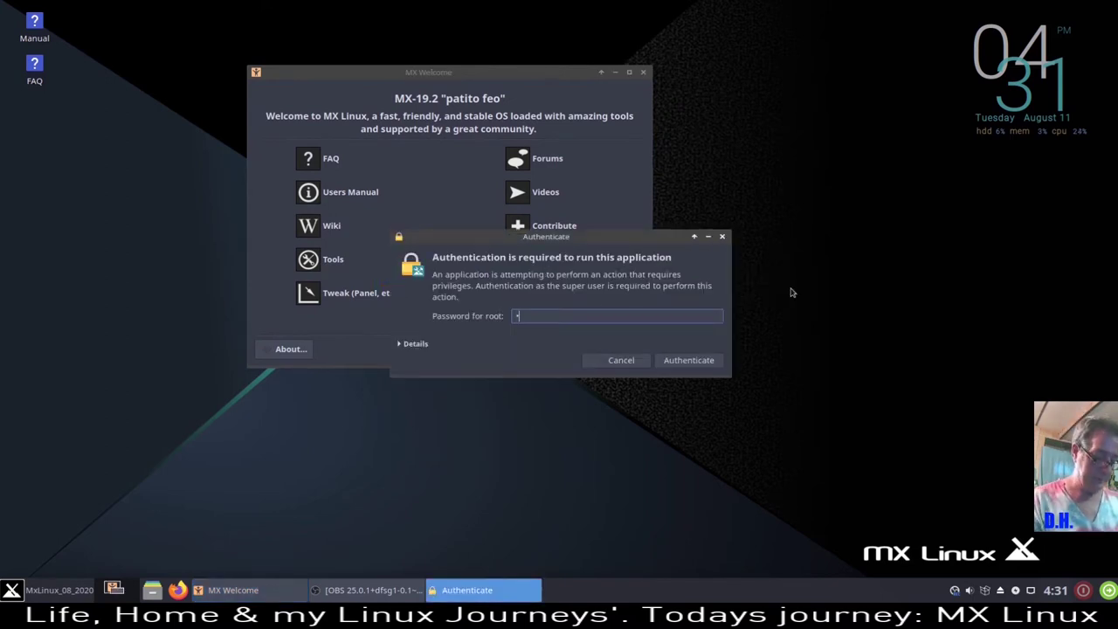
key("Return")
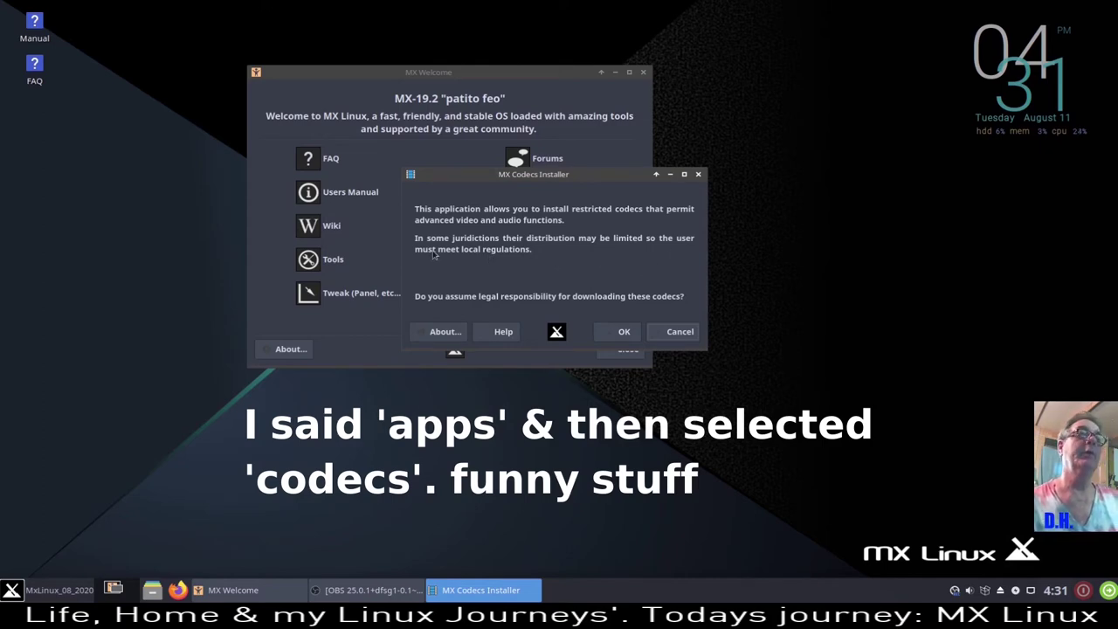
left_click(626, 332)
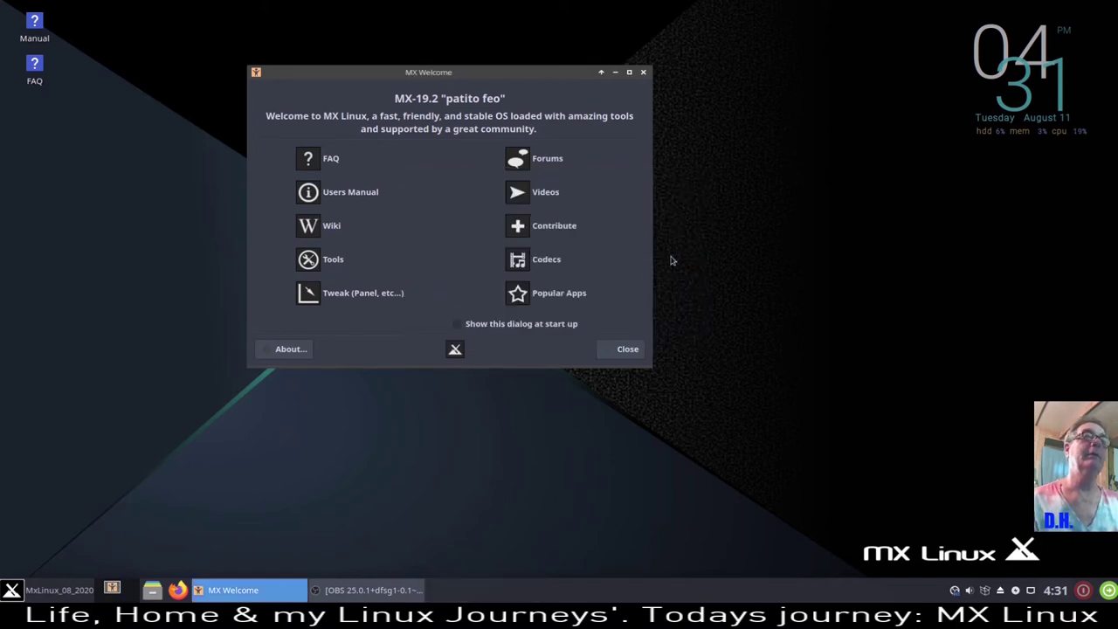
- Open Popular Apps as root and enlarge the MX Package Installer window
left_click(572, 294)
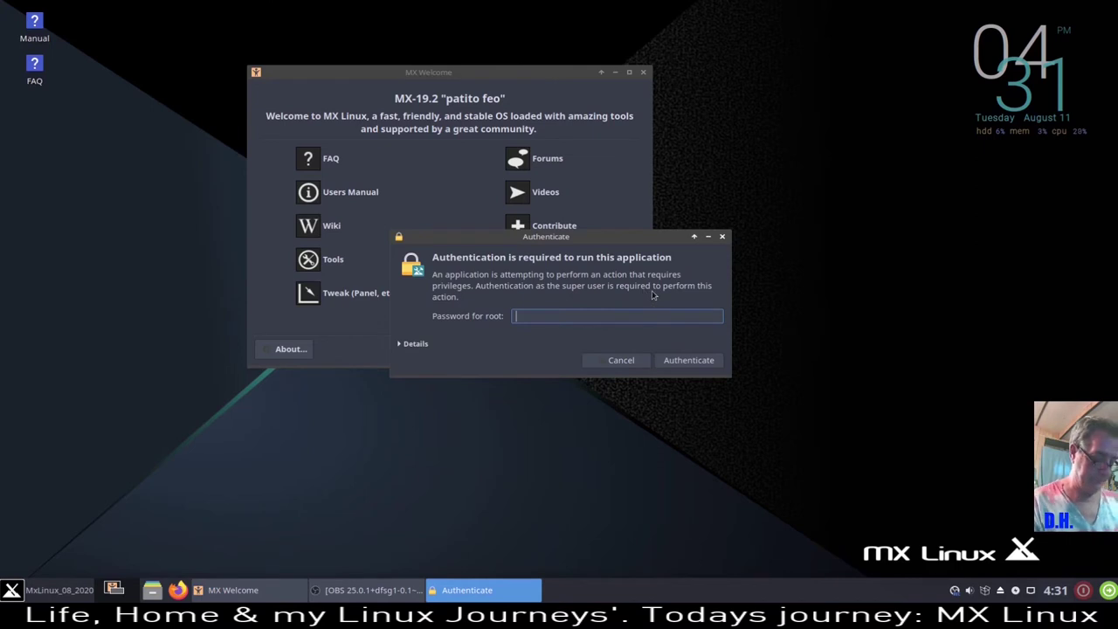
key("Return")
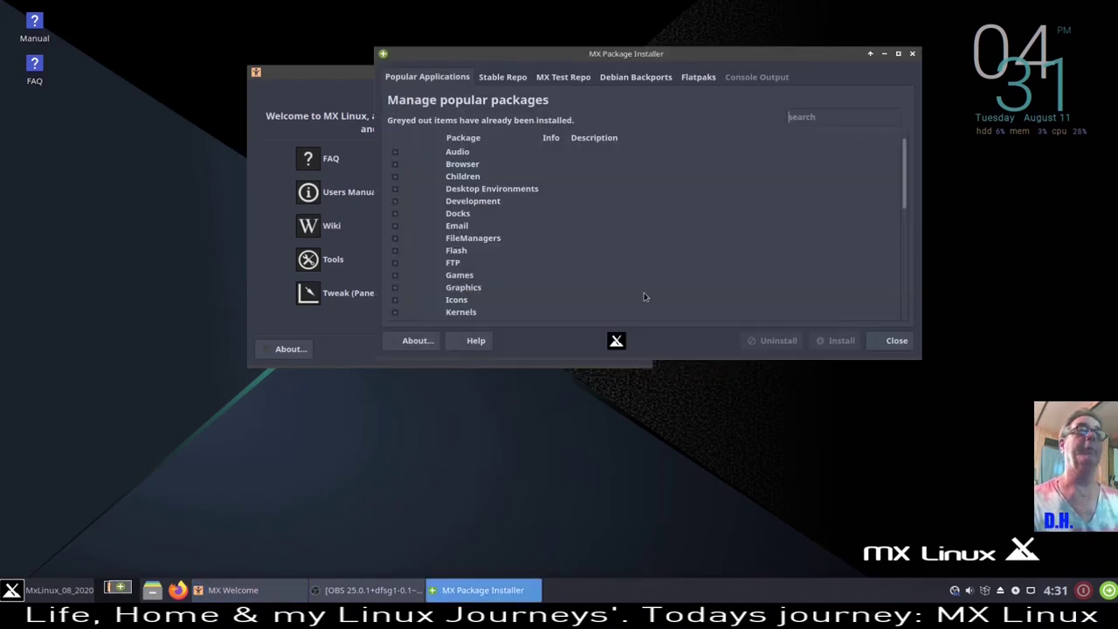
left_click_drag(843, 58, 628, 61)
left_click_drag(704, 361, 996, 502)
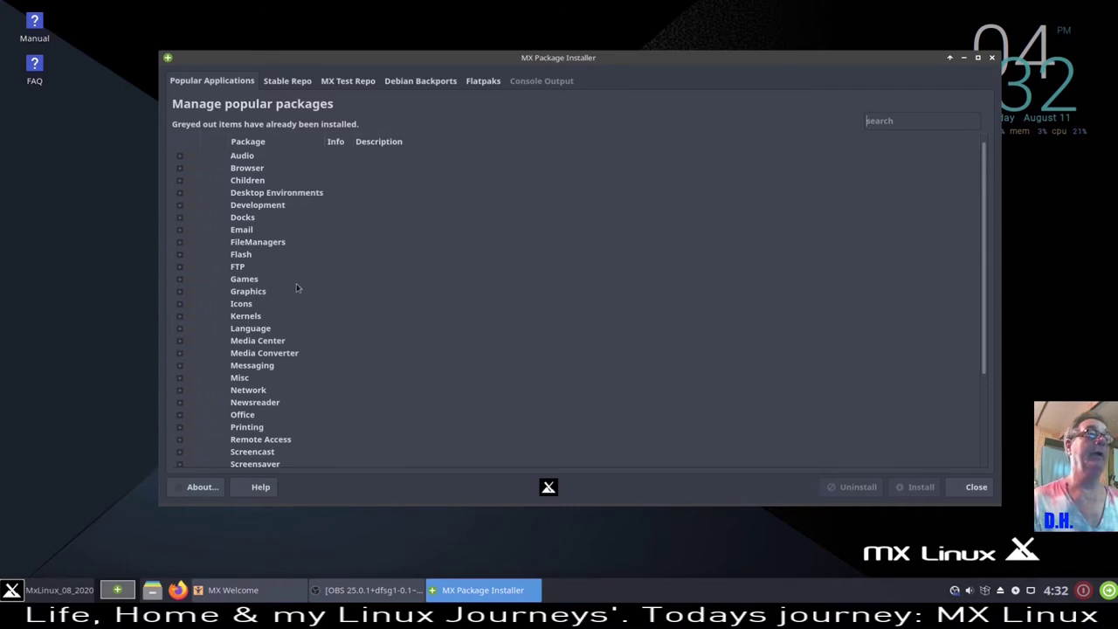
scroll(298, 289, "down", 3)
scroll(280, 301, "up", 3)
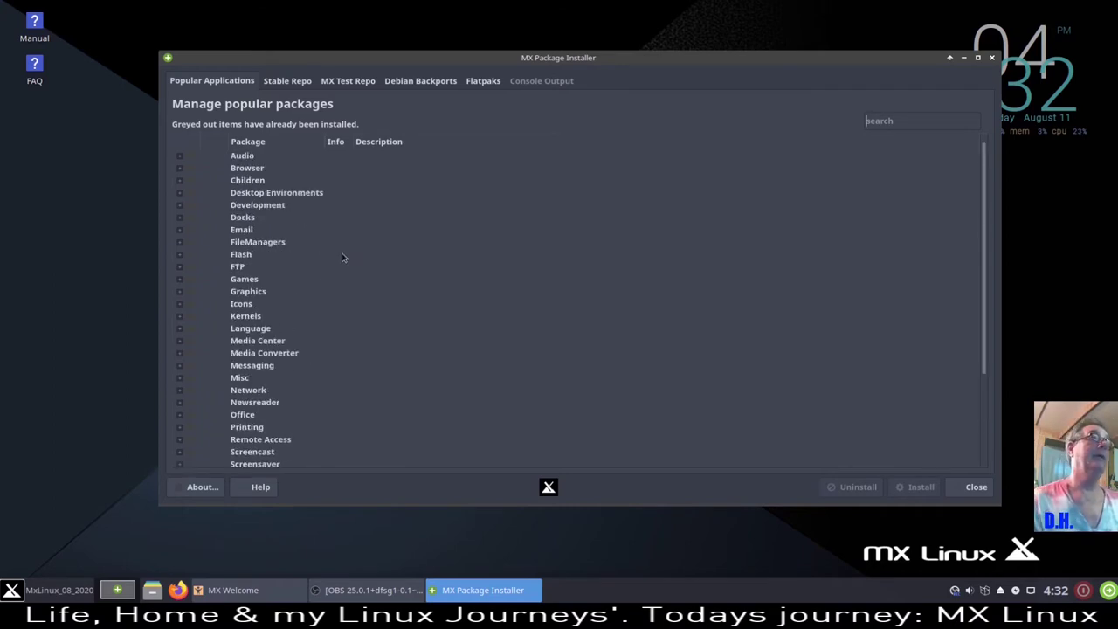
- Expand Audio, mark Audacious and Audacity, and start the installation
left_click(180, 157)
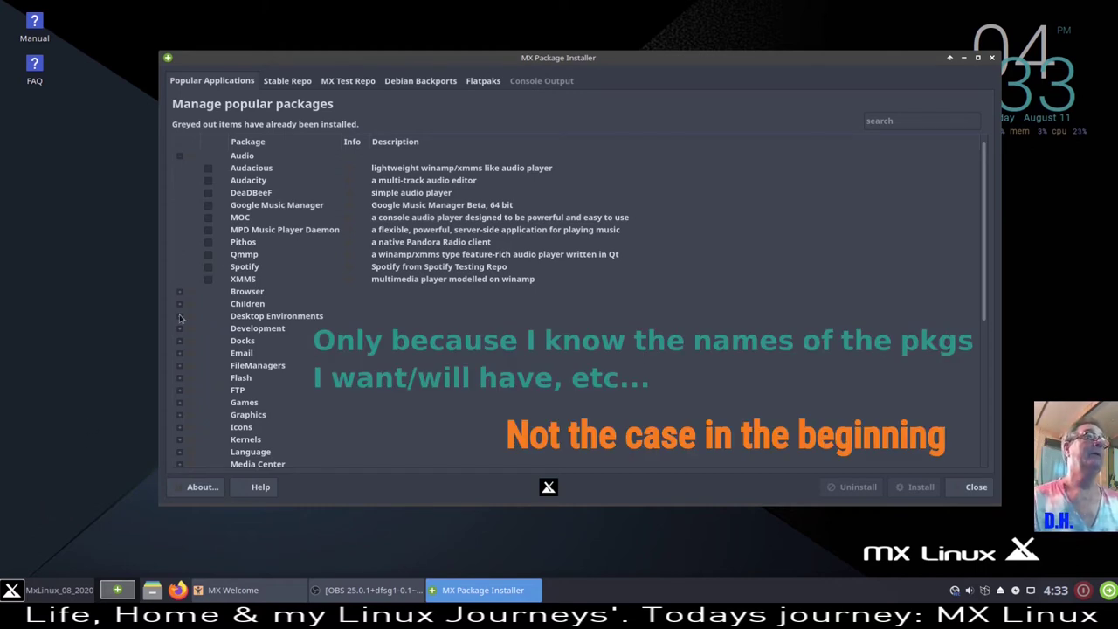
left_click(209, 170)
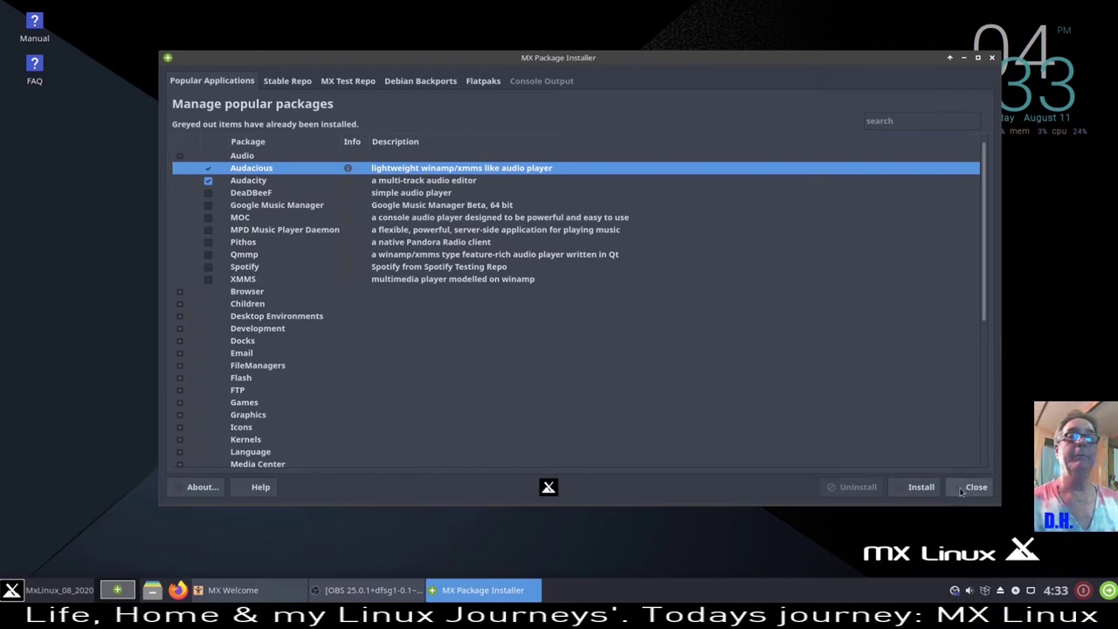
left_click(923, 489)
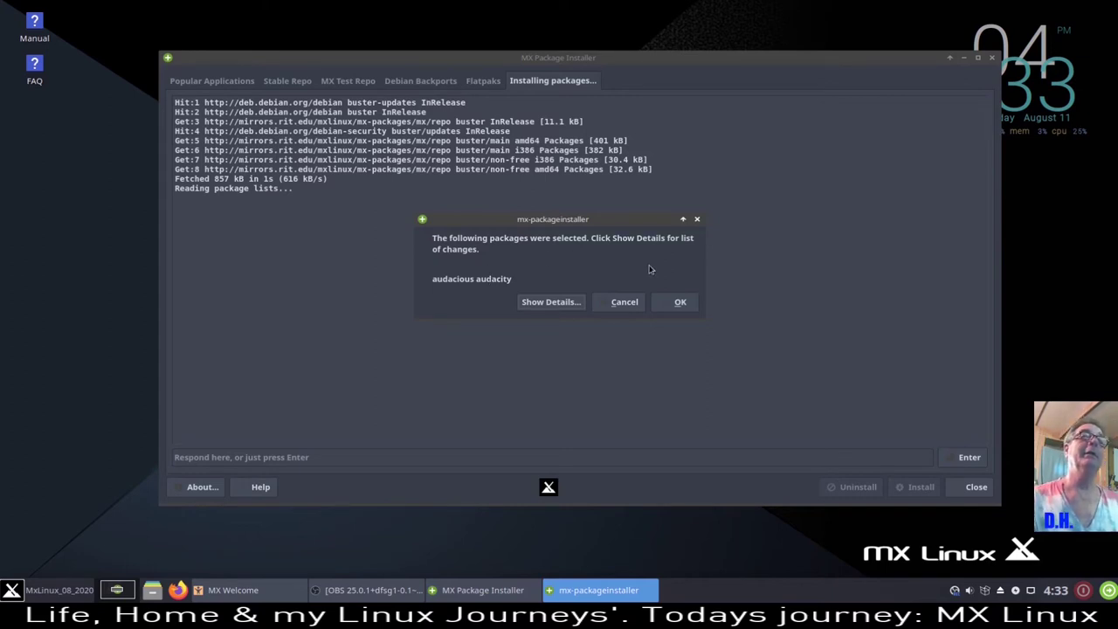
- Confirm the install so audacious 4.0.5 and audacity 2.3.2 get set up
left_click(677, 304)
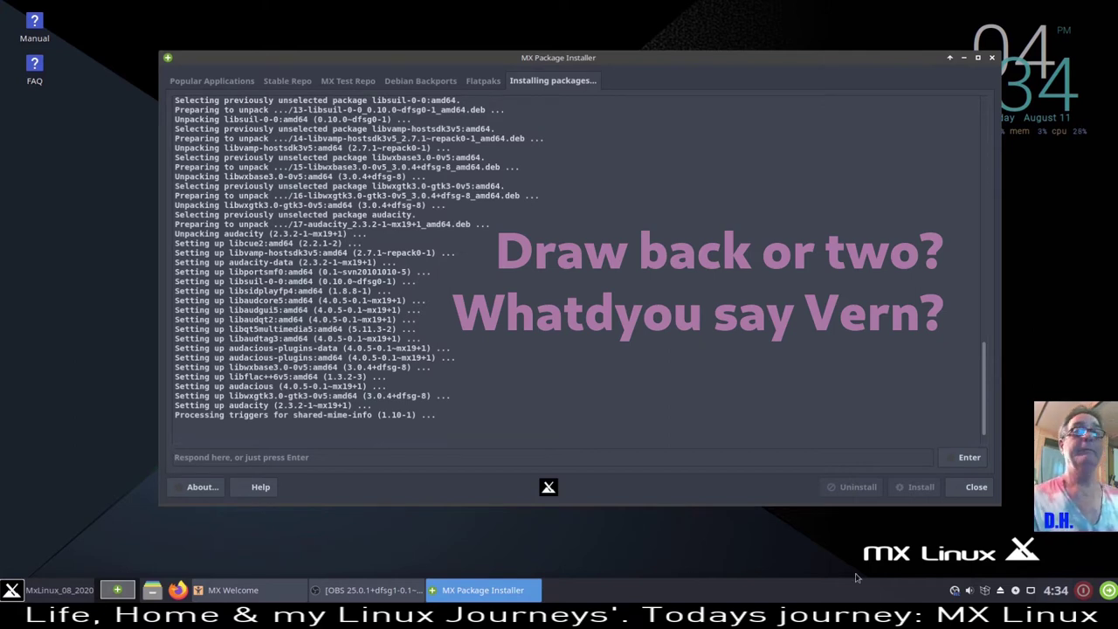
- Stop the OBS recording from its tray icon and restore the OBS main window
right_click(955, 590)
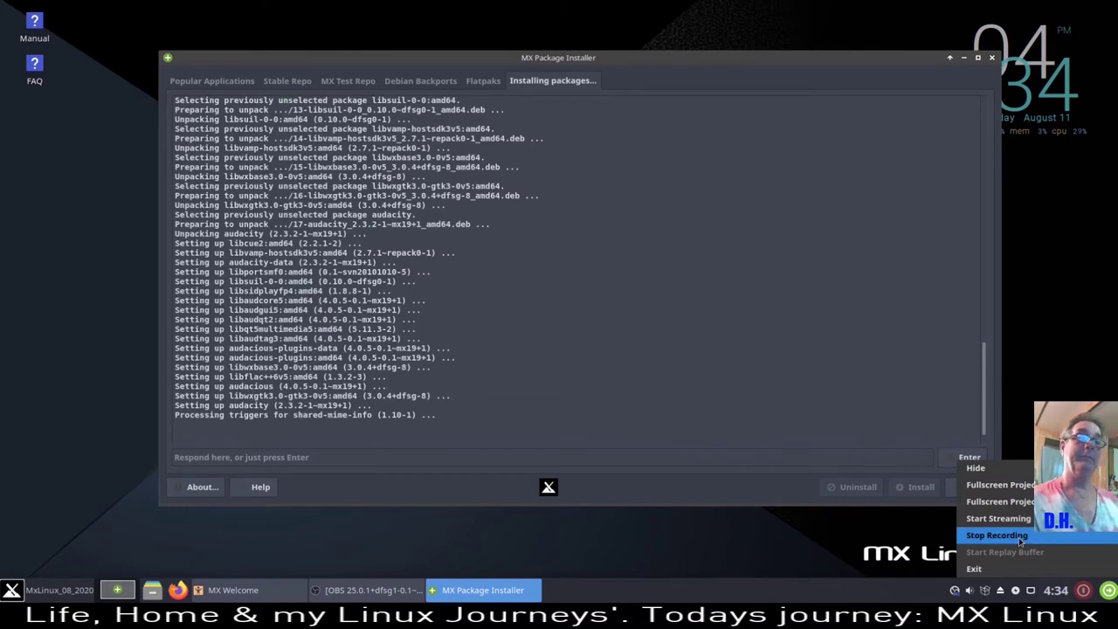
left_click(997, 535)
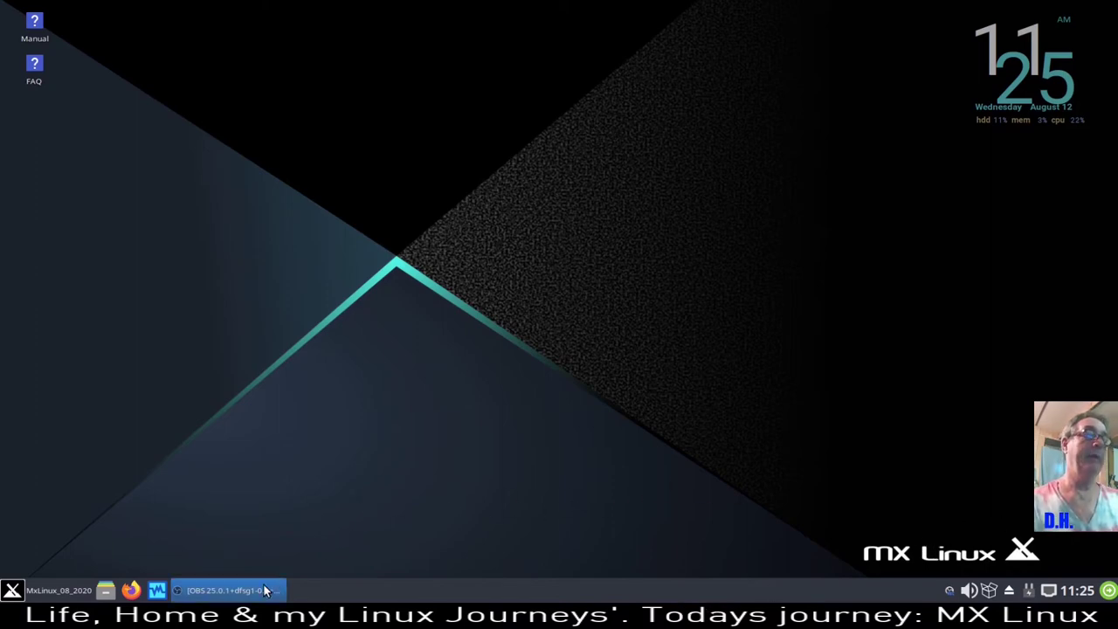
left_click(229, 590)
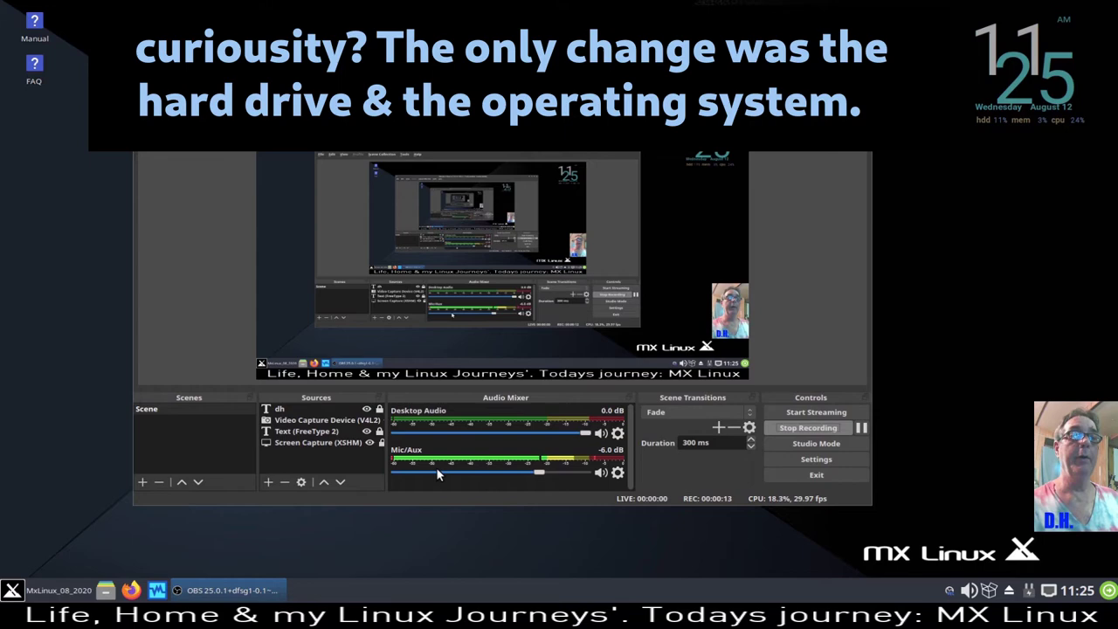
- Open the Volume Control mixer from the tray sound icon, then close it
right_click(973, 592)
left_click(996, 521)
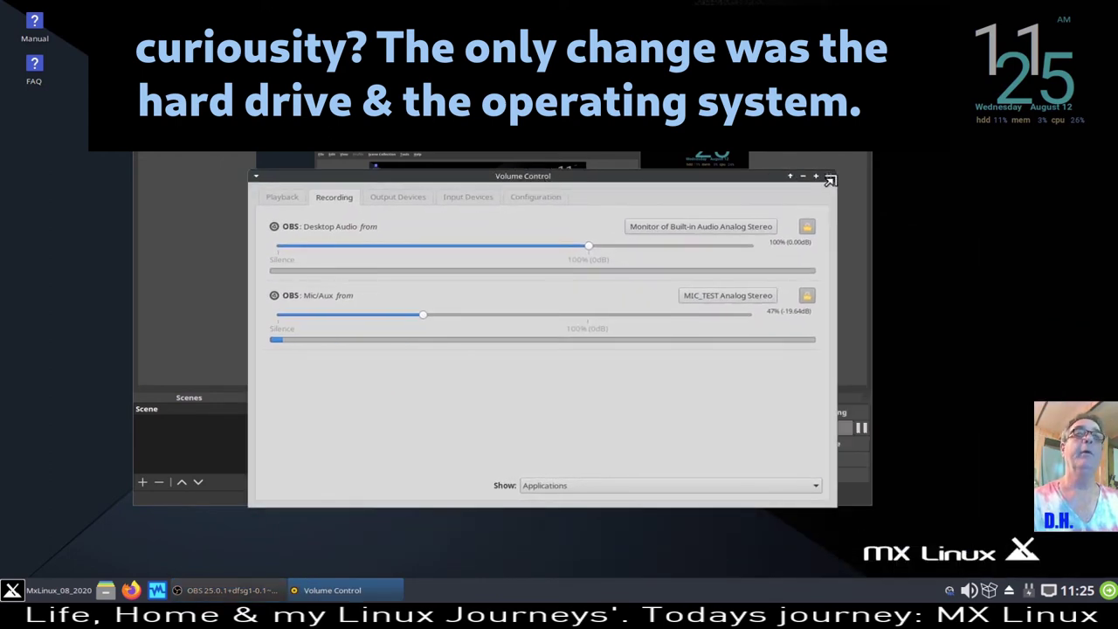
left_click(829, 176)
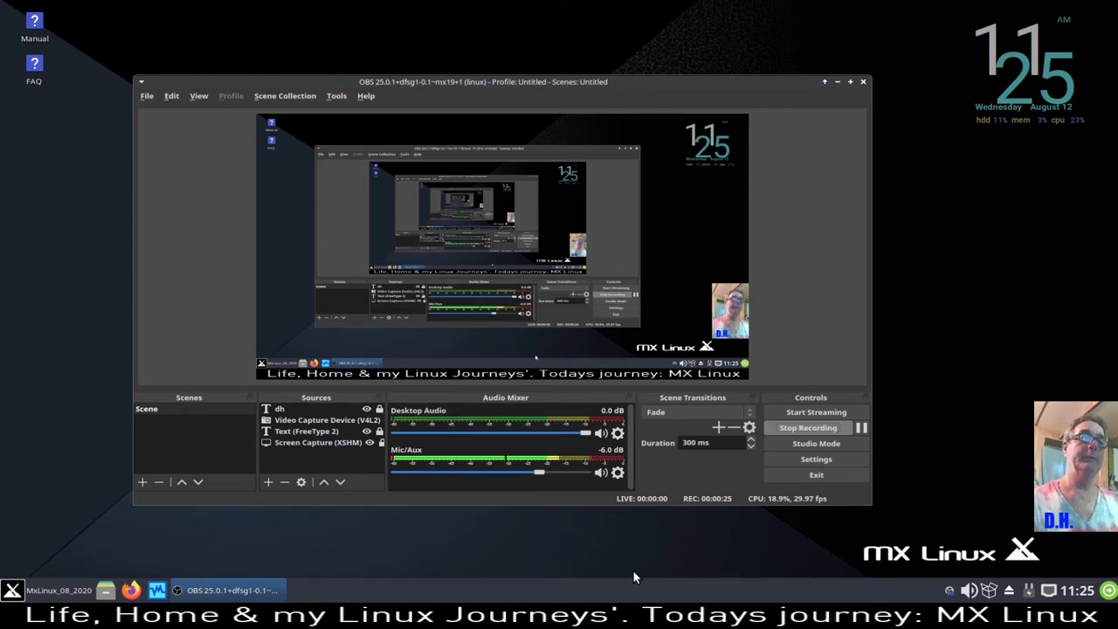
- Review the Mic/Aux compressor, noise suppression and noise gate filters, then minimize OBS
left_click(618, 473)
left_click(662, 439)
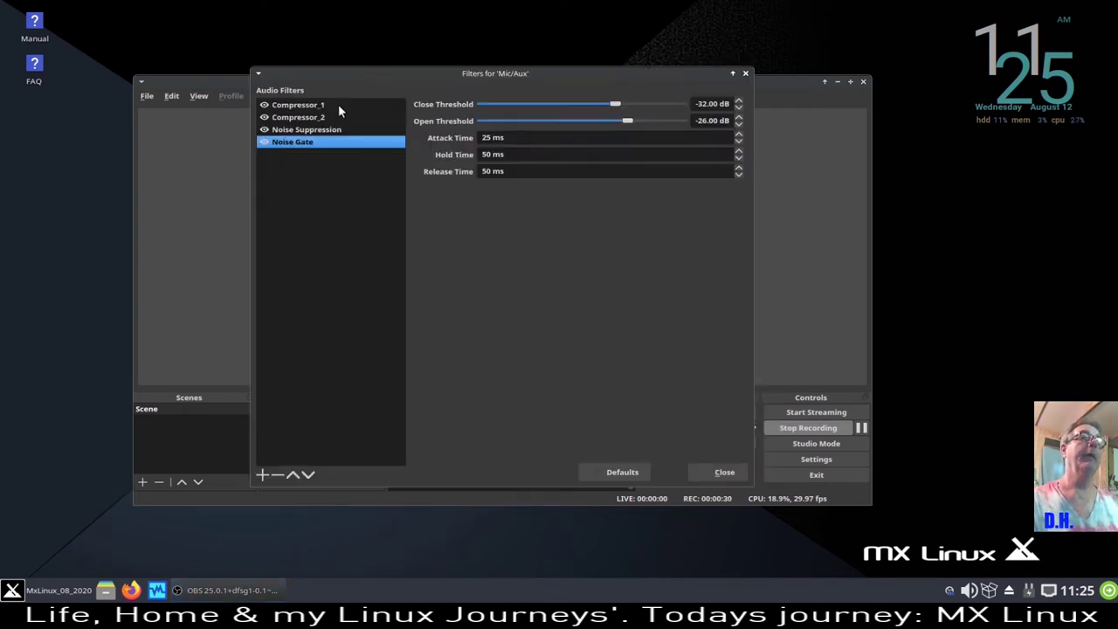
left_click(732, 473)
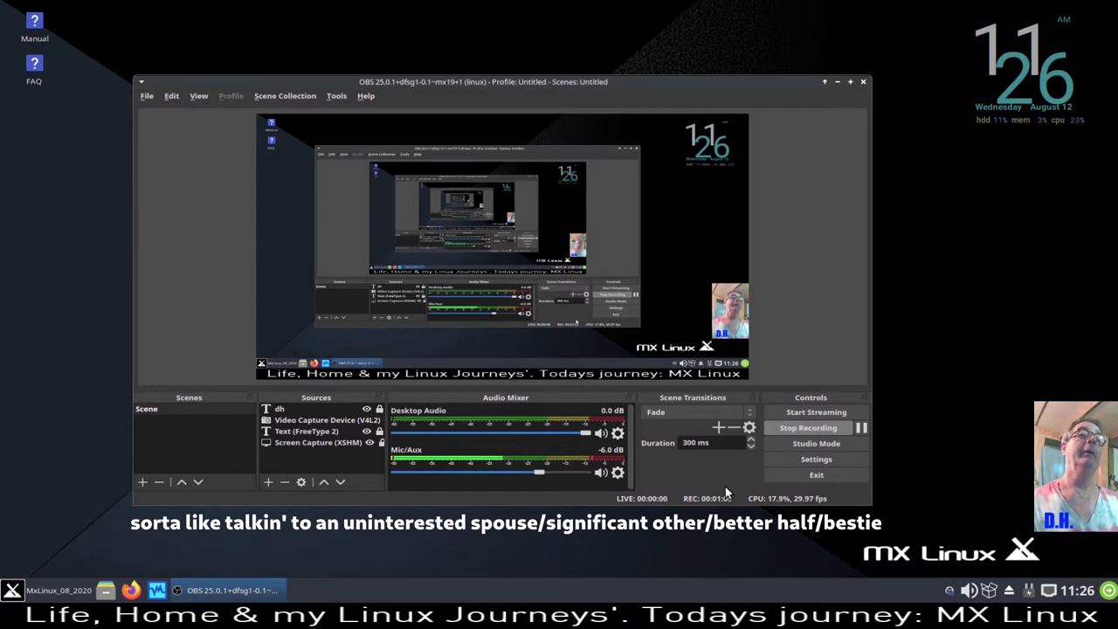
left_click(837, 82)
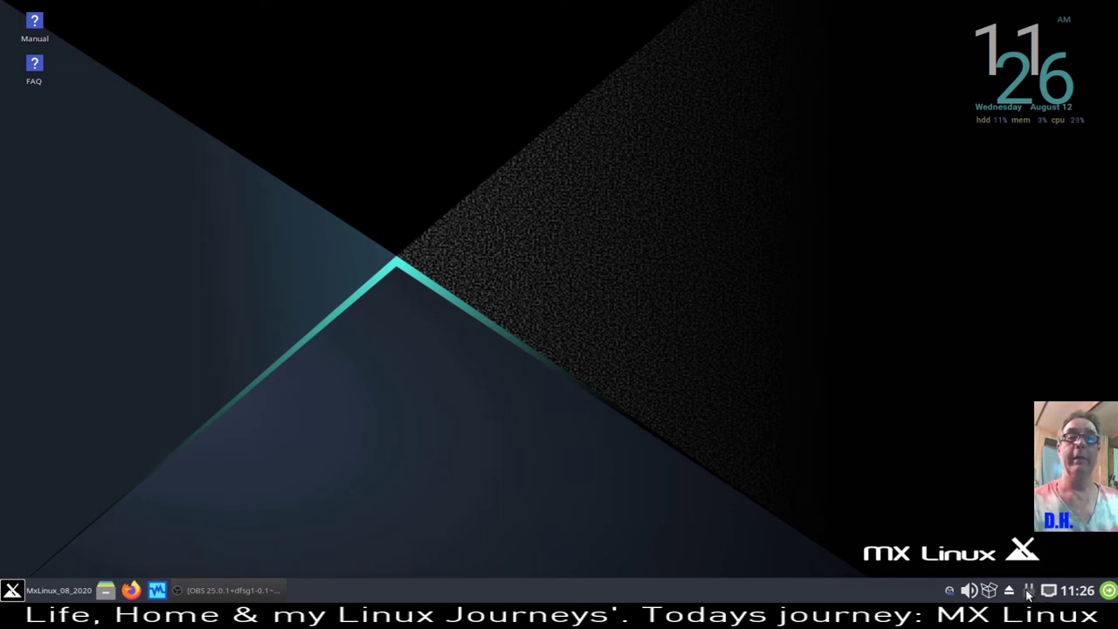
- Switch off the System tray icon option in Power Manager settings and close them
left_click(1028, 591)
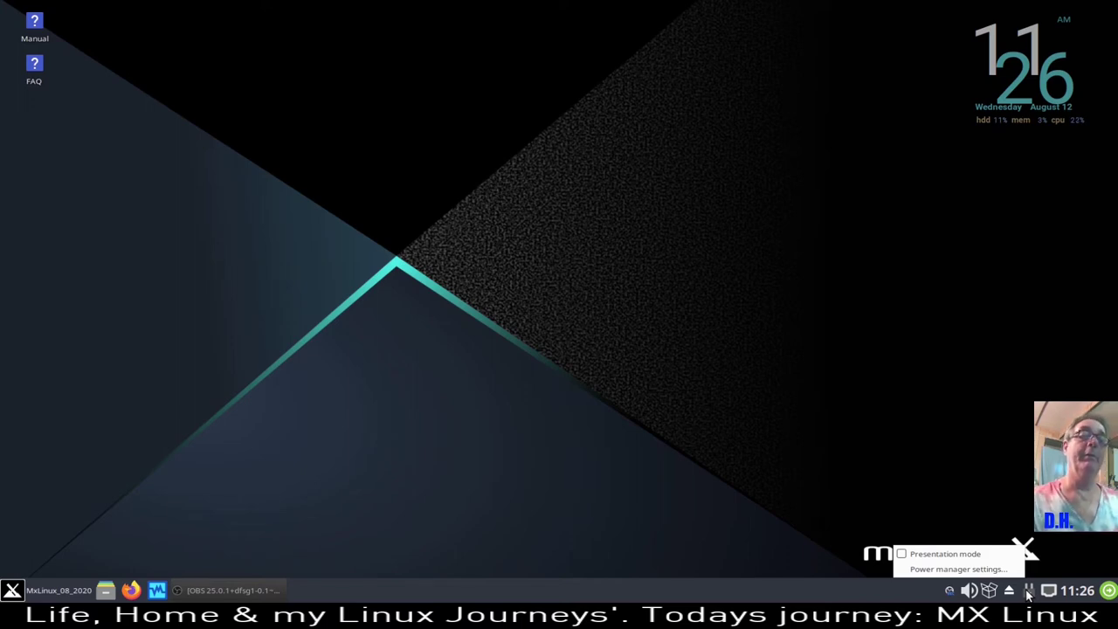
left_click(982, 569)
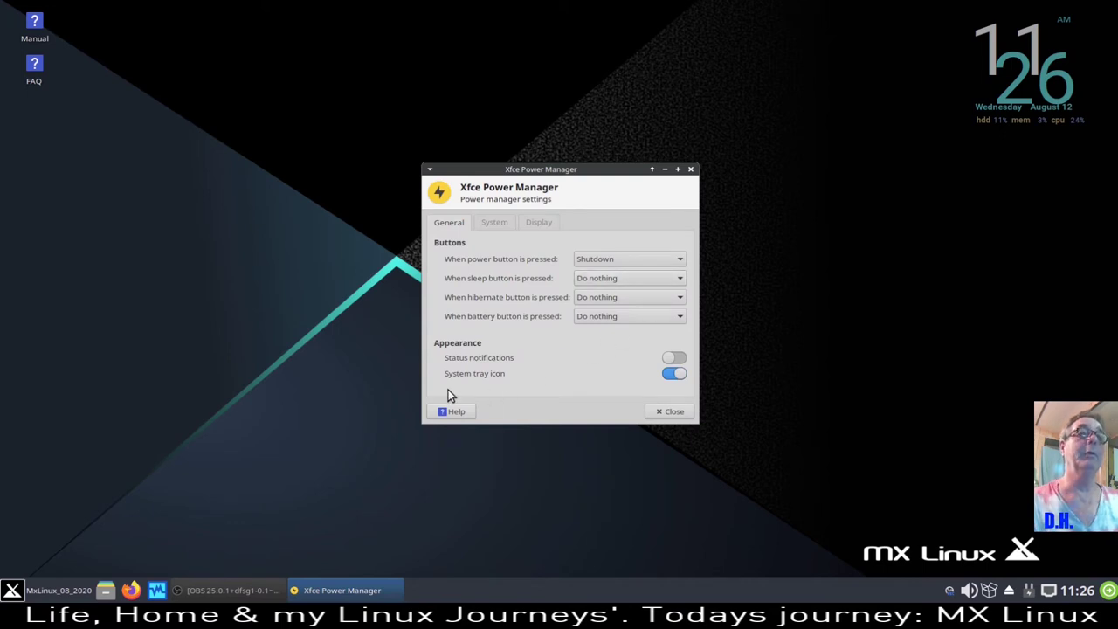
left_click(1030, 591)
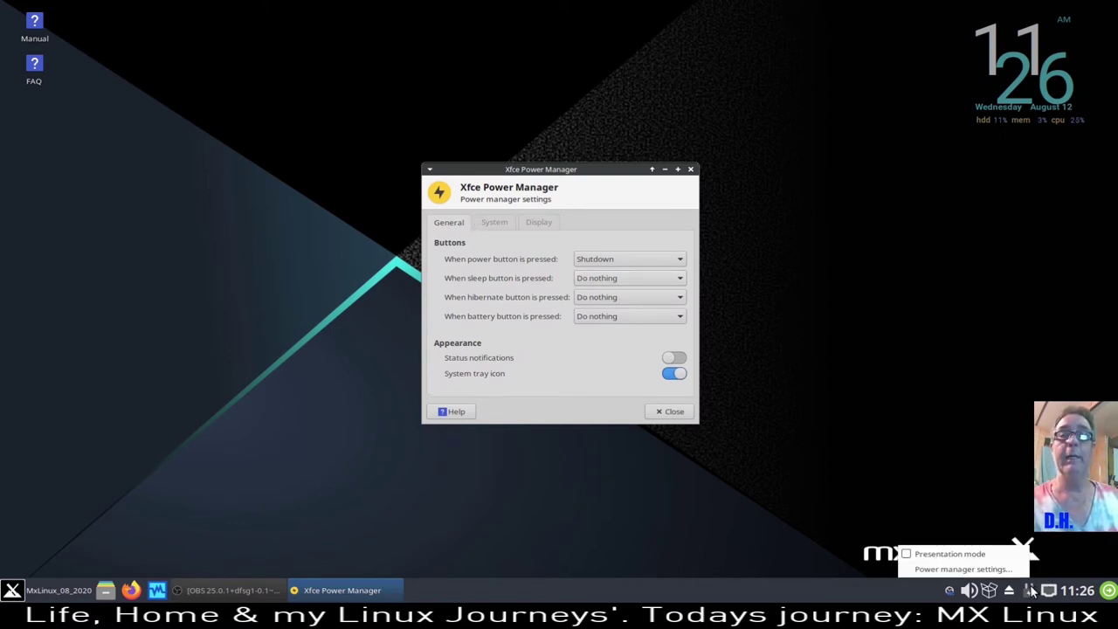
left_click(935, 397)
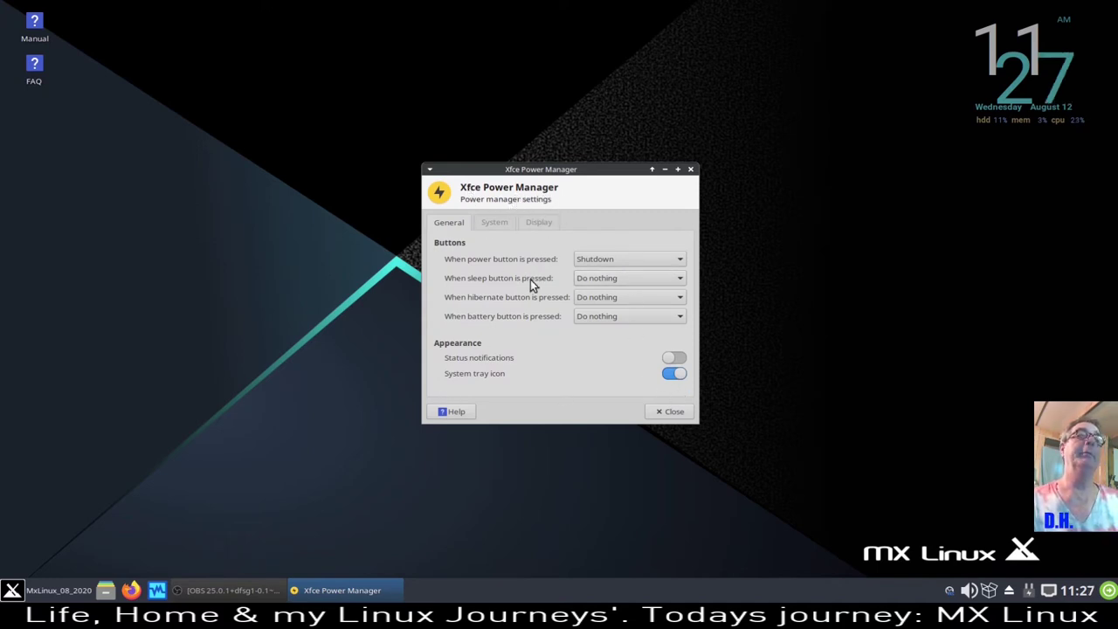
left_click(669, 375)
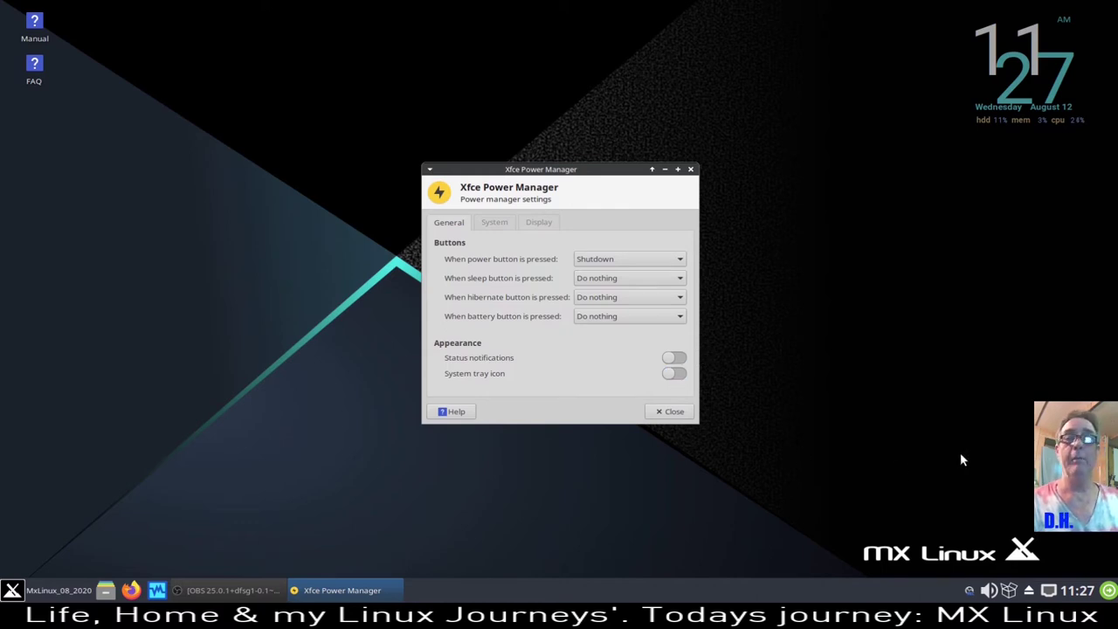
left_click(672, 412)
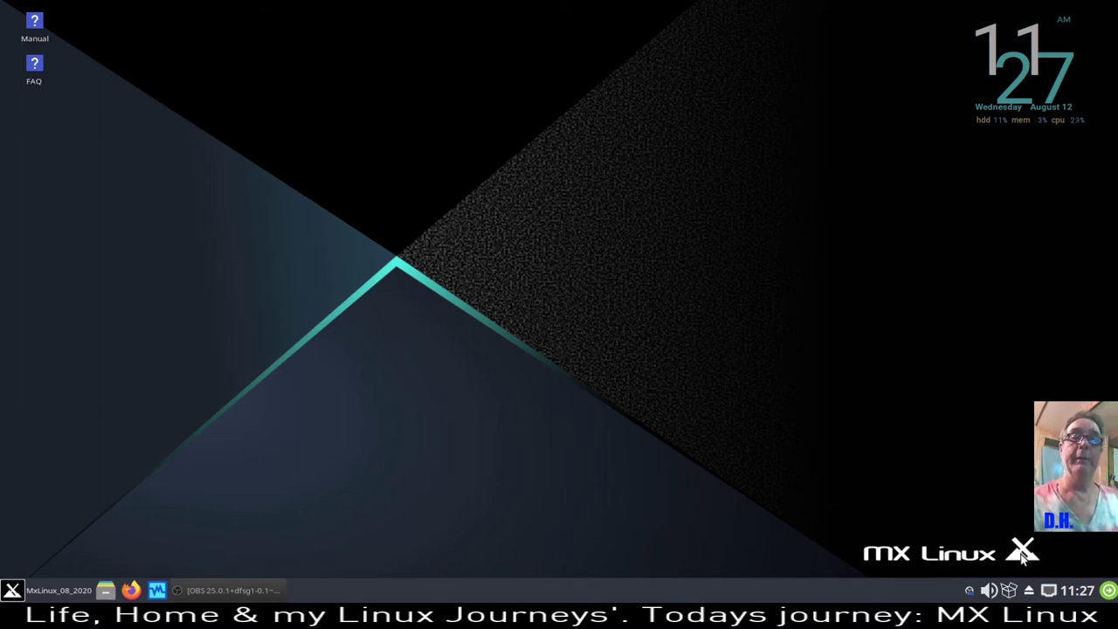
- Set the Notification Area's maximum icon size to 35 px and close its properties
right_click(1002, 607)
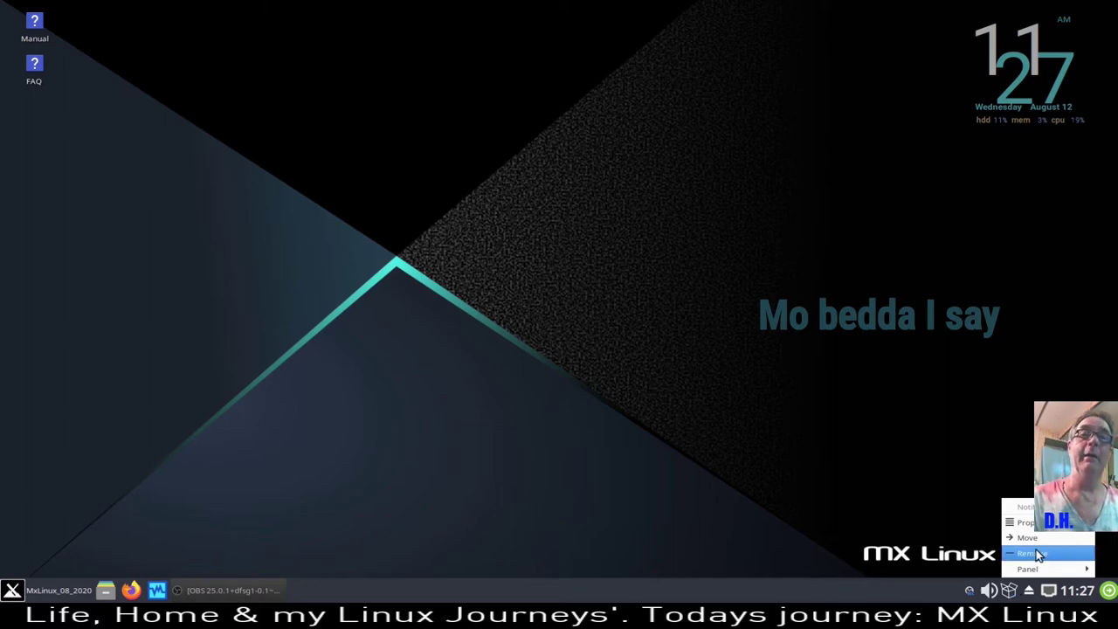
left_click(1031, 527)
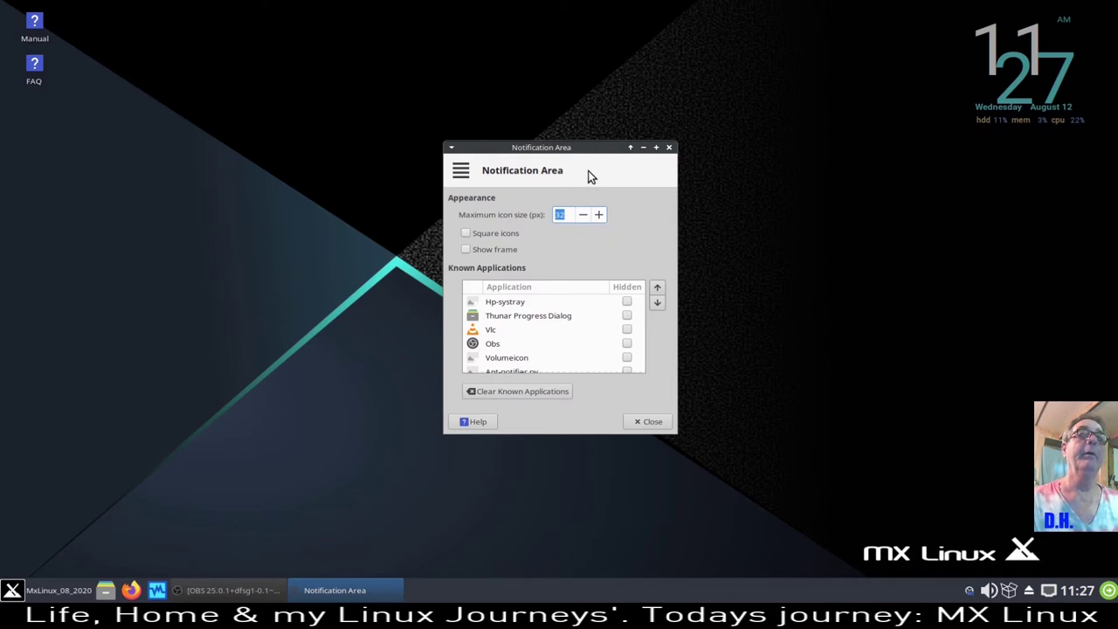
left_click_drag(603, 148, 583, 193)
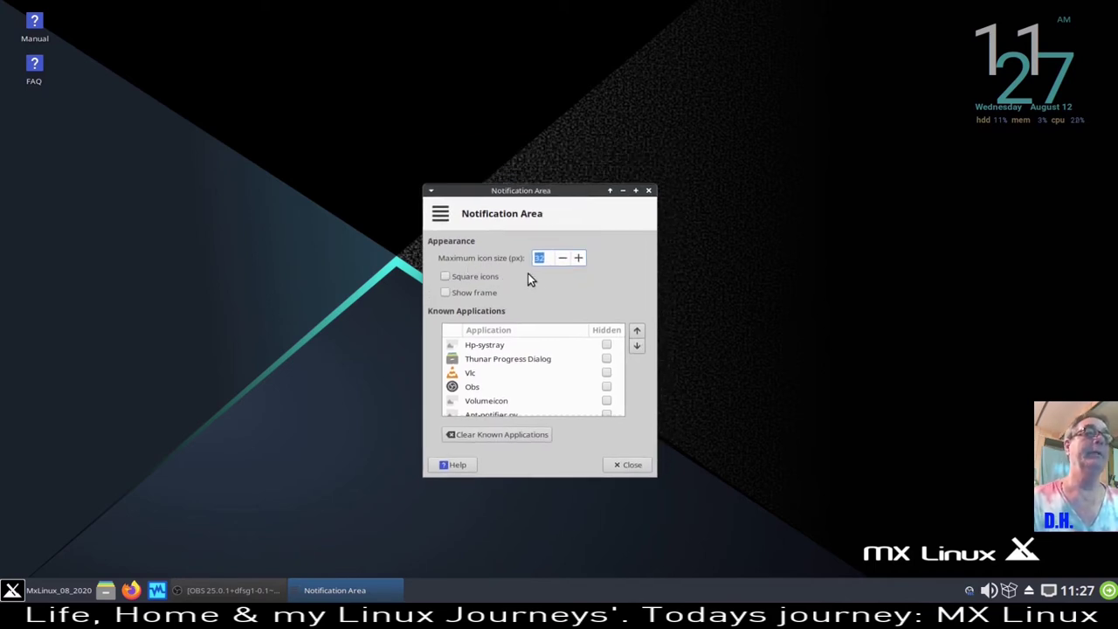
left_click(580, 259)
left_click(579, 259)
scroll(581, 262, "up", 19)
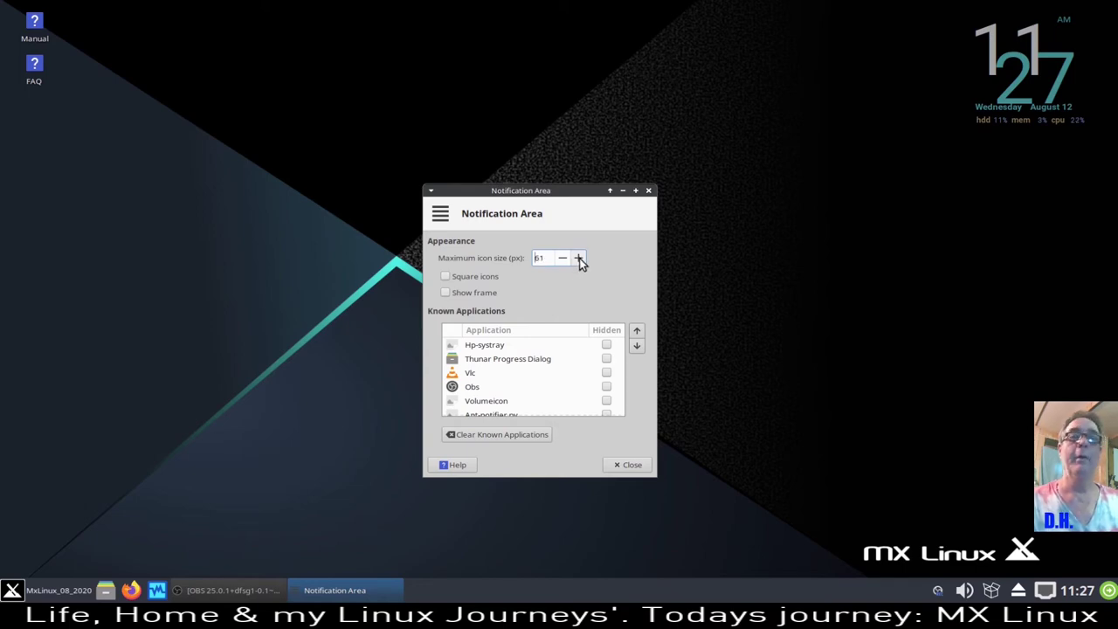
scroll(579, 259, "up", 5)
left_click(564, 260)
left_click(564, 260)
left_click(564, 260)
left_click(563, 260)
left_click(564, 260)
left_click(563, 260)
left_click(564, 260)
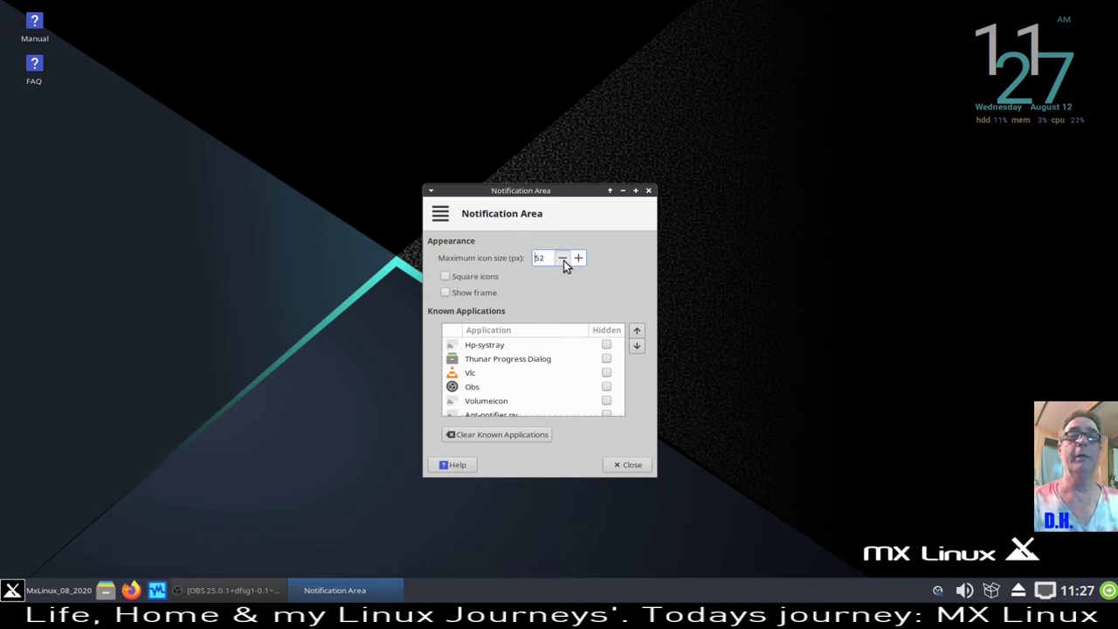
scroll(564, 260, "down", 14)
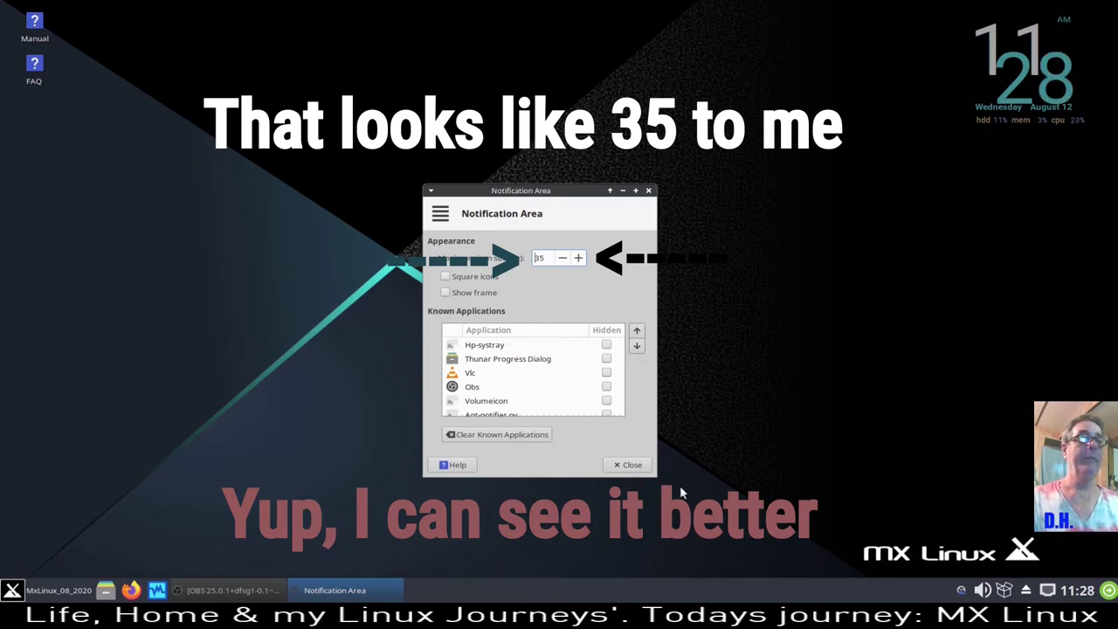
left_click(630, 465)
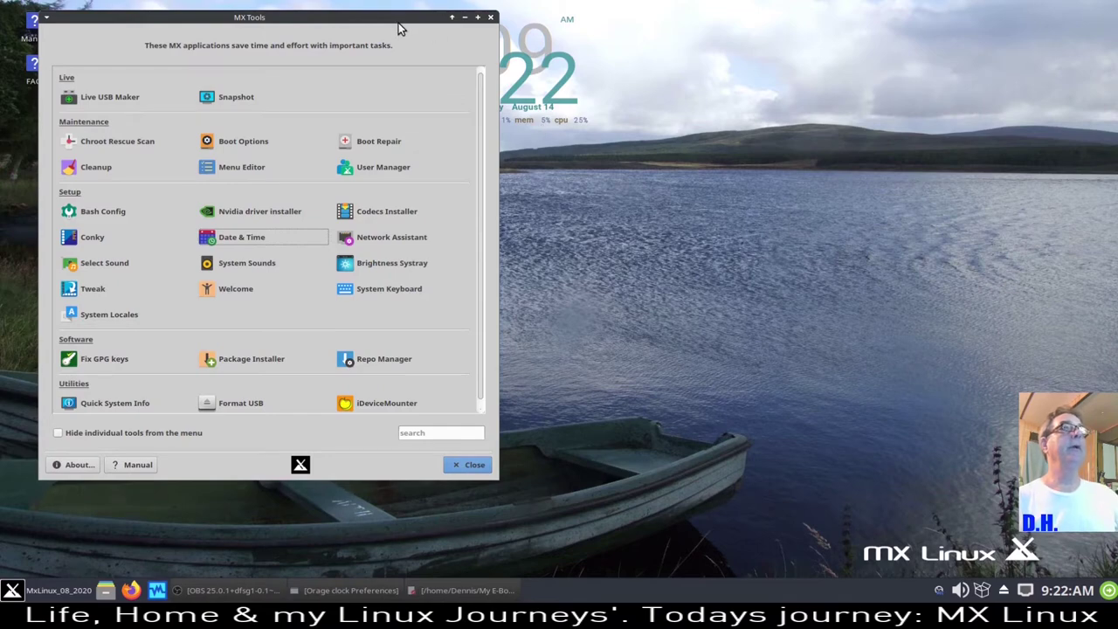
- Browse the MX Tools category in the Whisker menu, then close the menu
left_click_drag(400, 27, 823, 59)
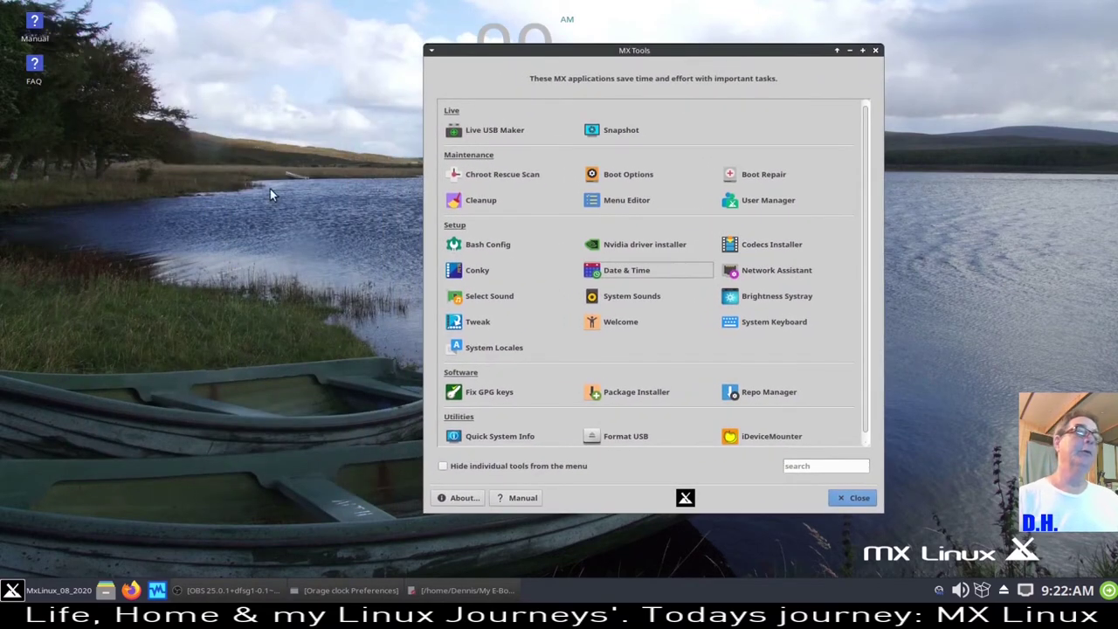
left_click(51, 596)
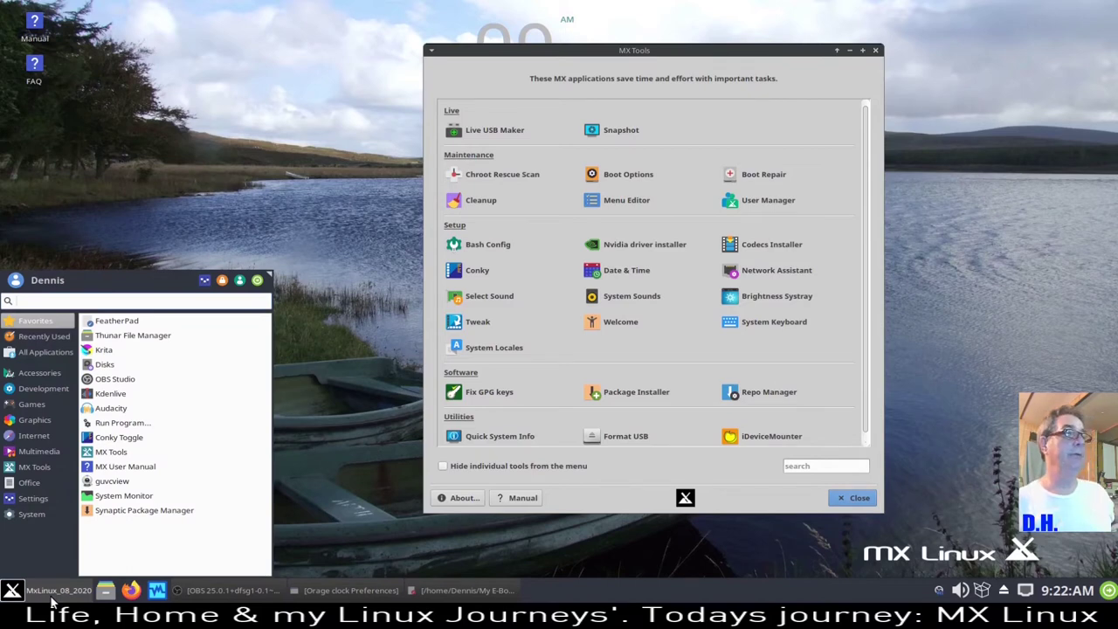
left_click(30, 467)
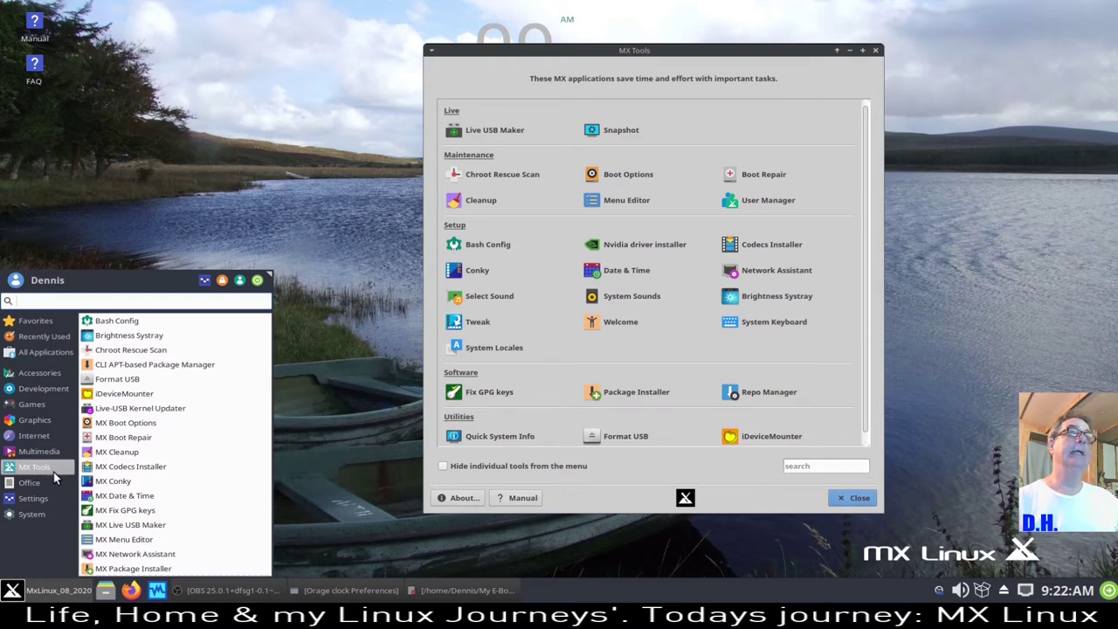
left_click(294, 220)
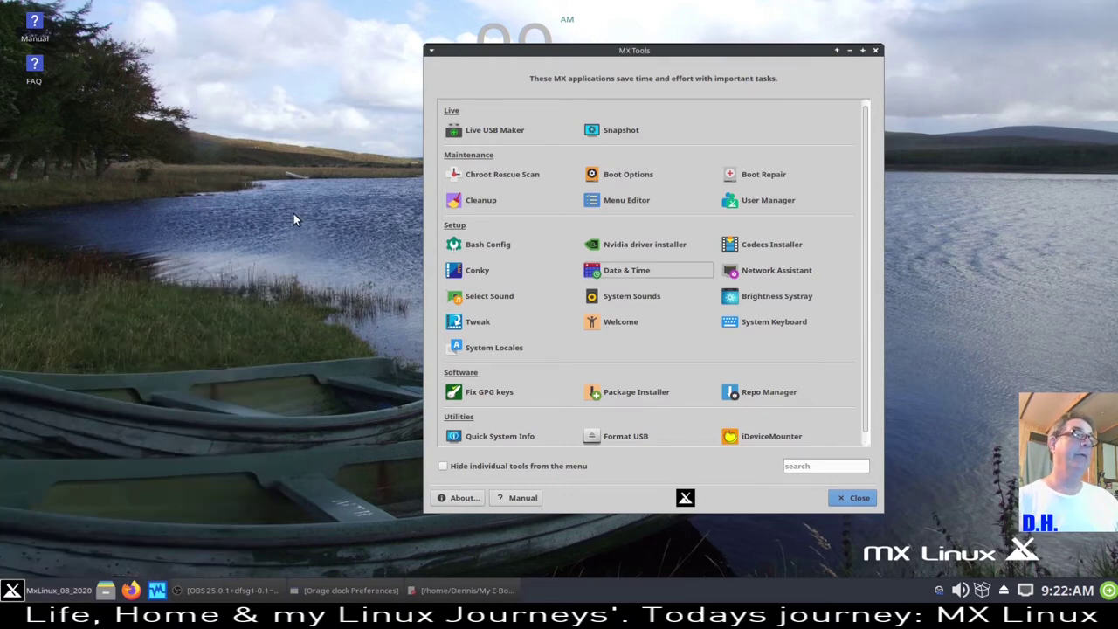
- Place the MX Tools window at the upper left and scroll through its tool groups
left_click_drag(720, 47, 381, 51)
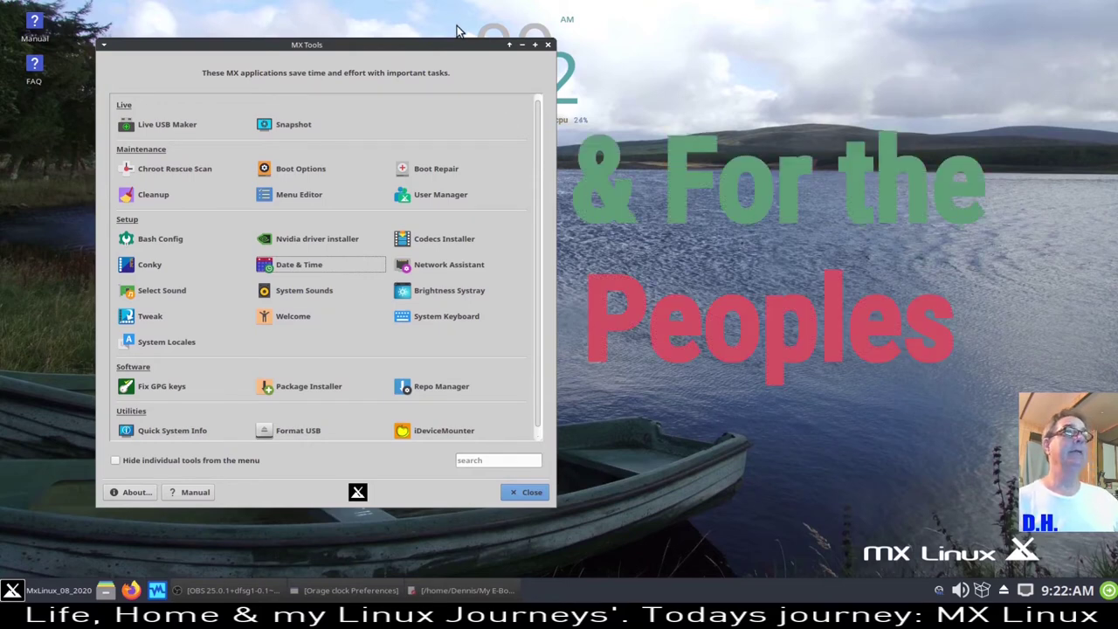
left_click_drag(455, 51, 417, 26)
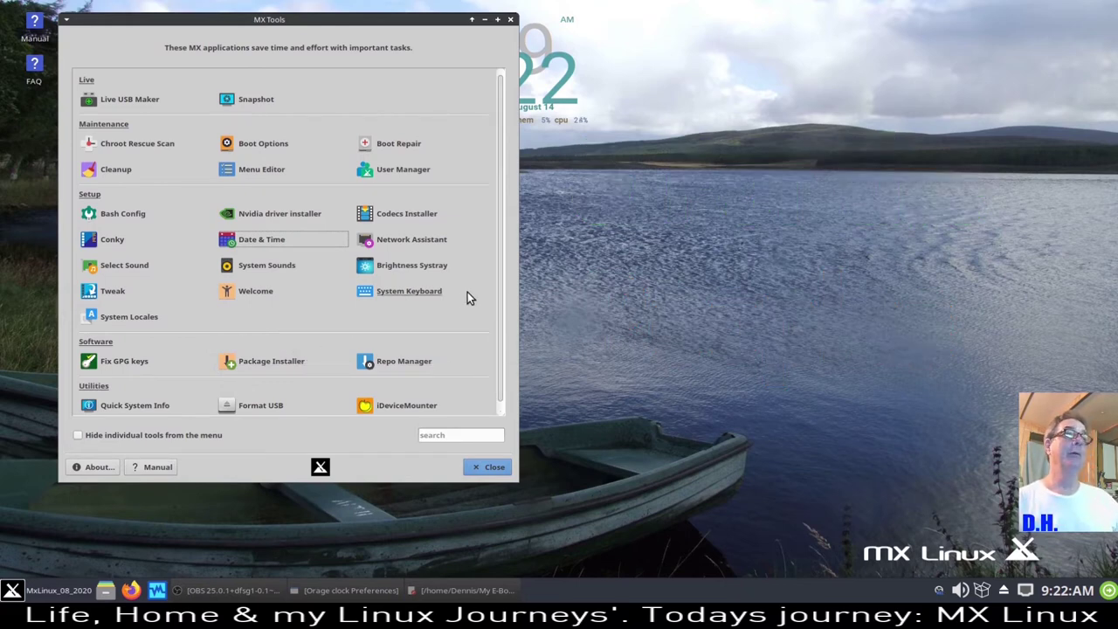
scroll(470, 292, "down", 1)
scroll(480, 319, "up", 1)
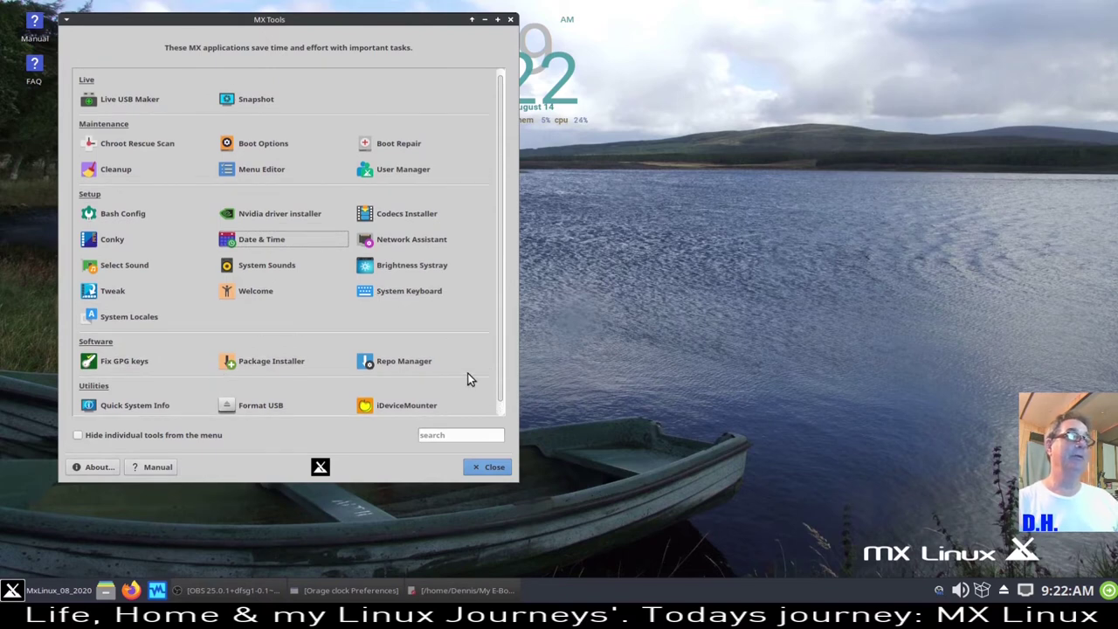
scroll(454, 377, "down", 1)
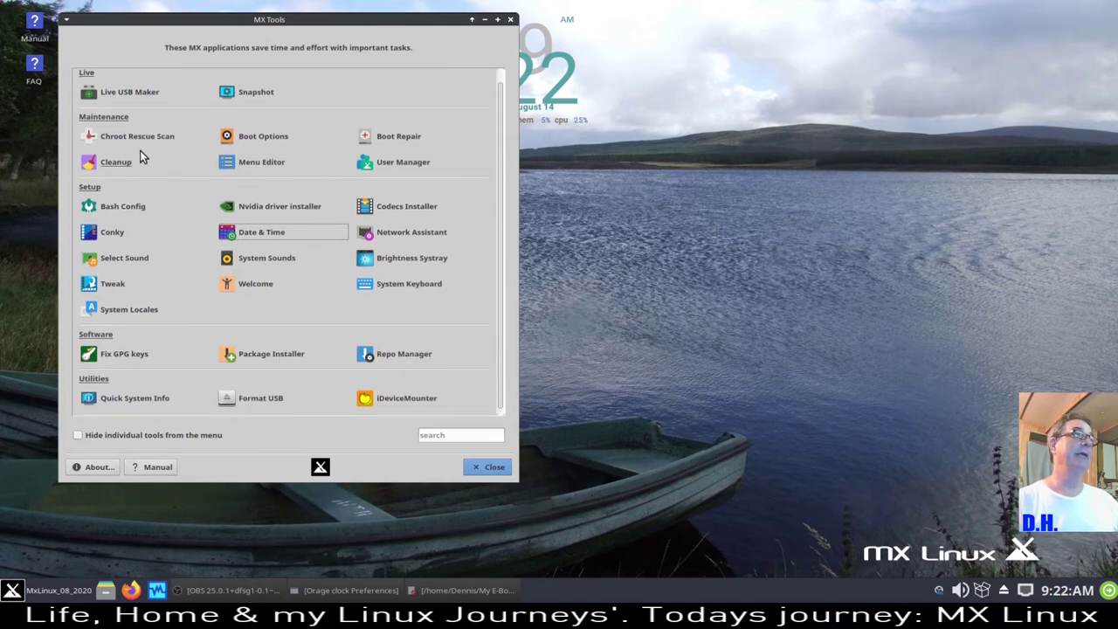
- Review Live USB Maker as root, close it, then start MX Snapshot as root, proposing snapshot-20200814_0923.iso
left_click(105, 91)
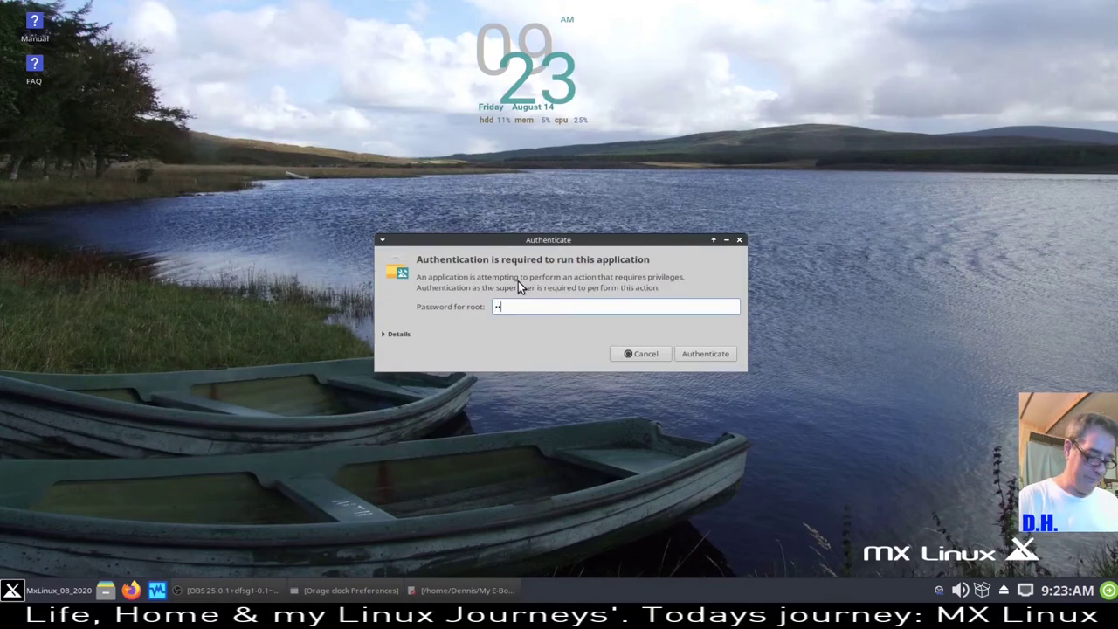
key("Return")
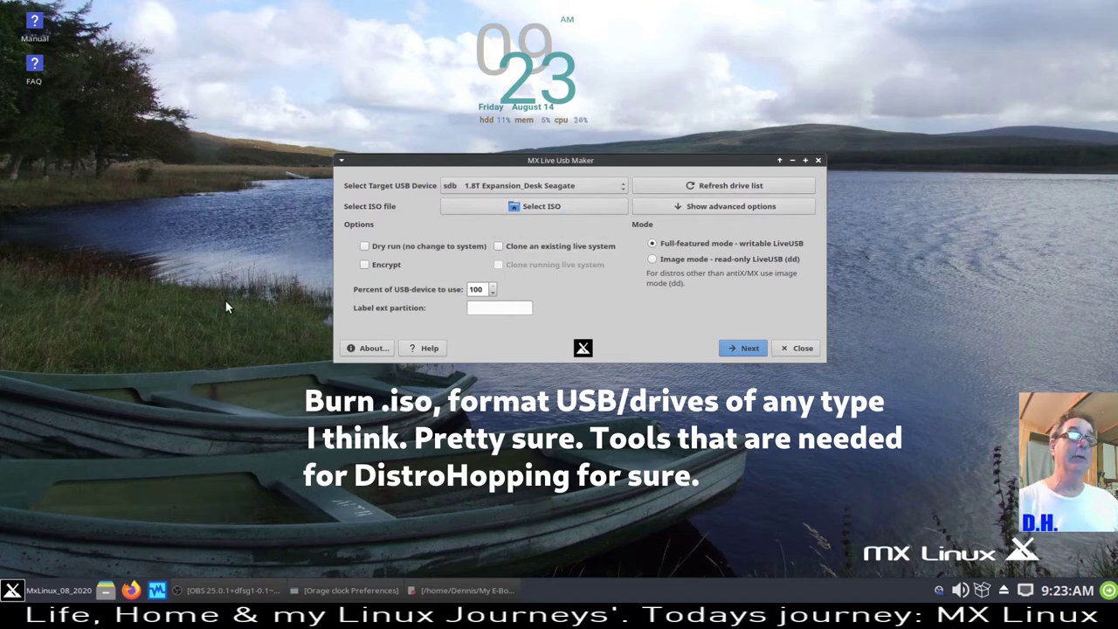
left_click(799, 349)
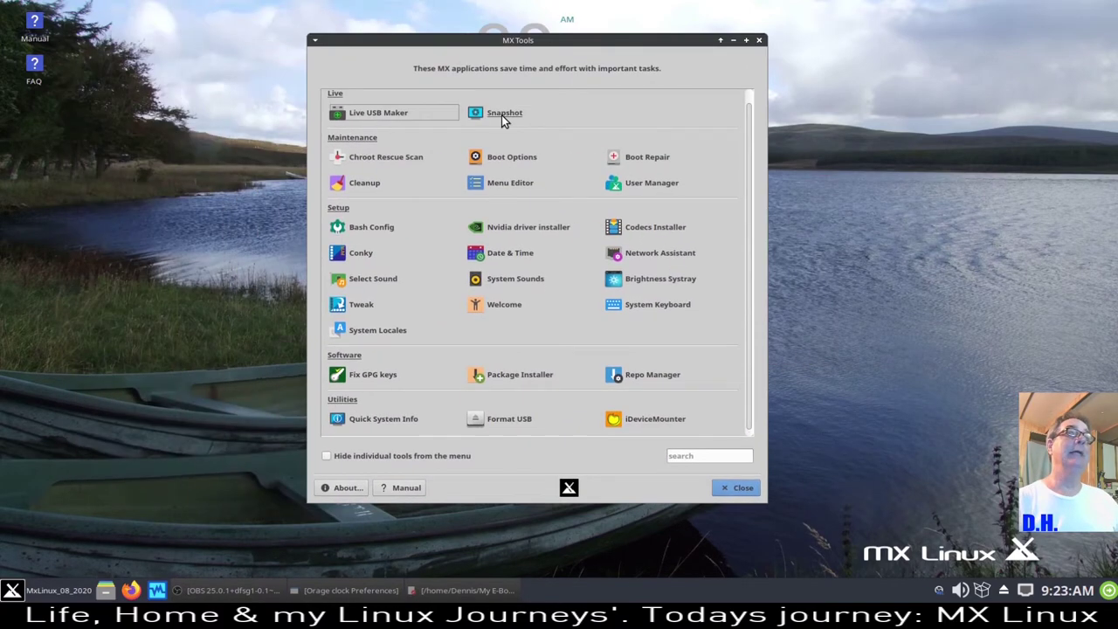
left_click(501, 114)
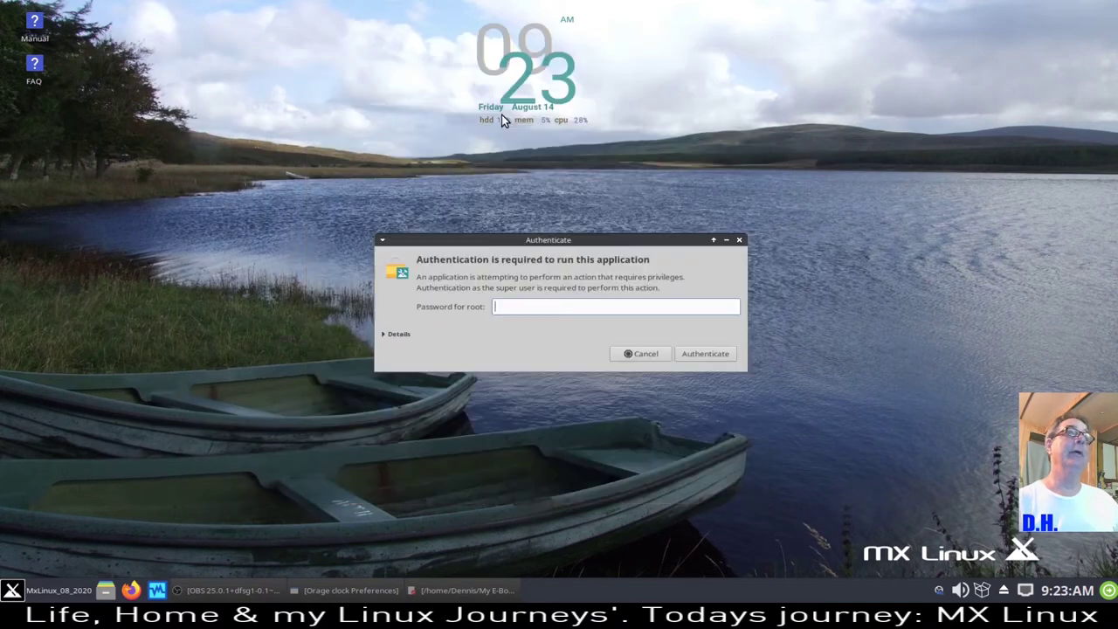
key("Return")
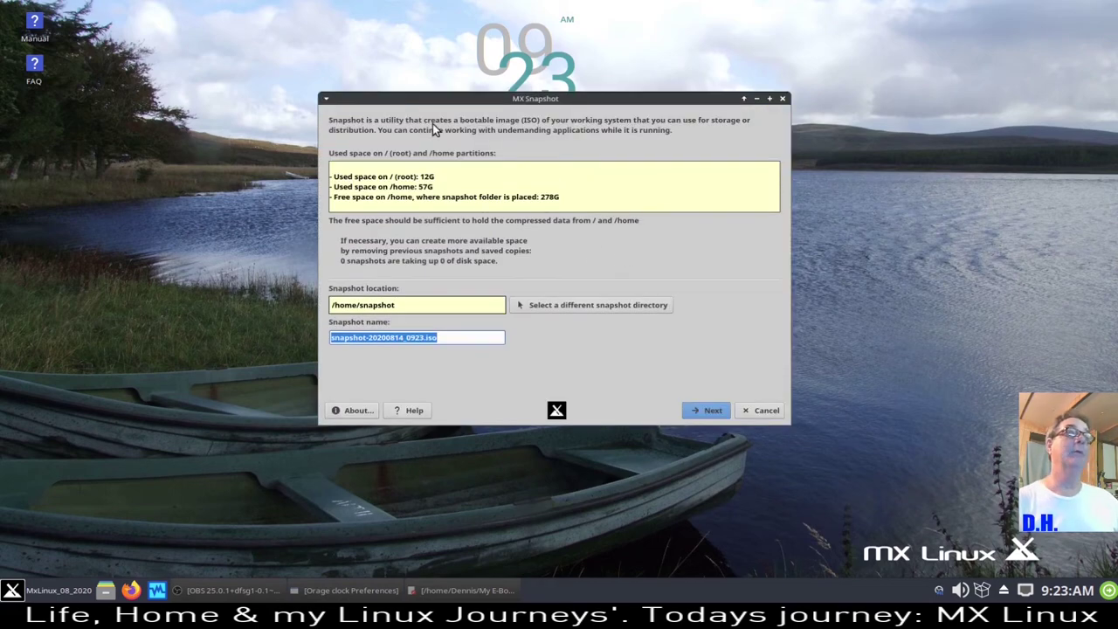
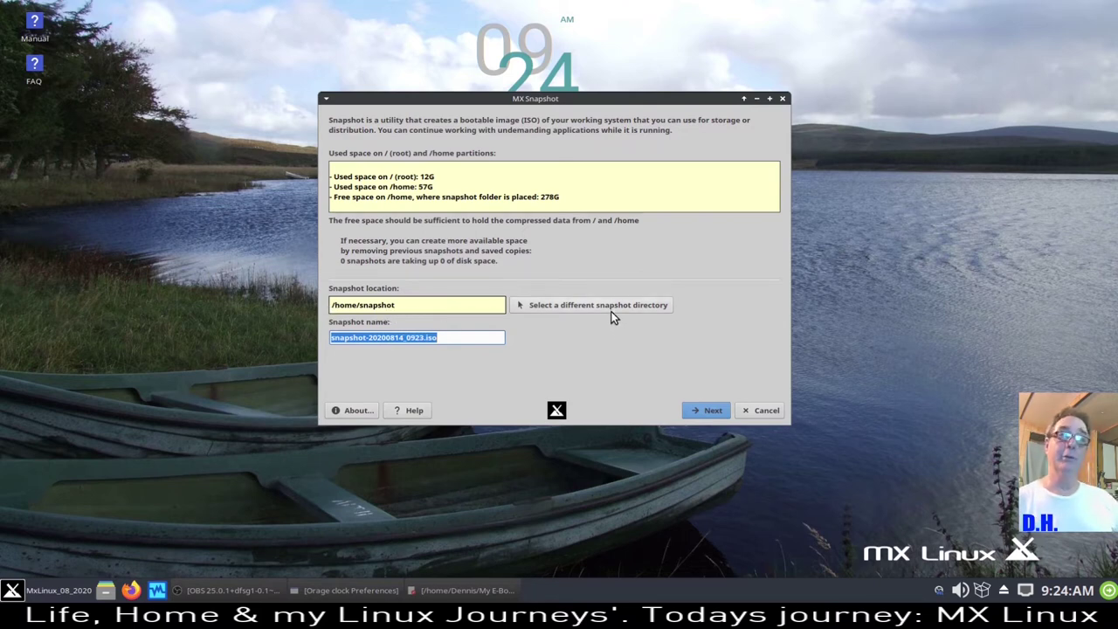
- Cancel MX Snapshot, then open User Manager with the root password, look at it and close it
left_click(776, 410)
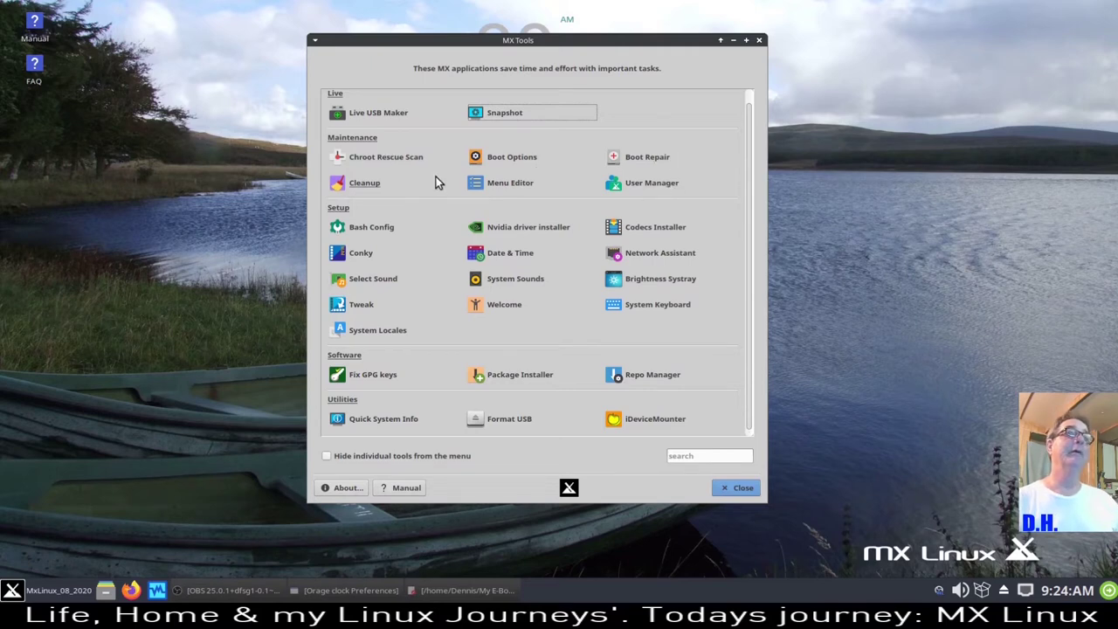
left_click(653, 182)
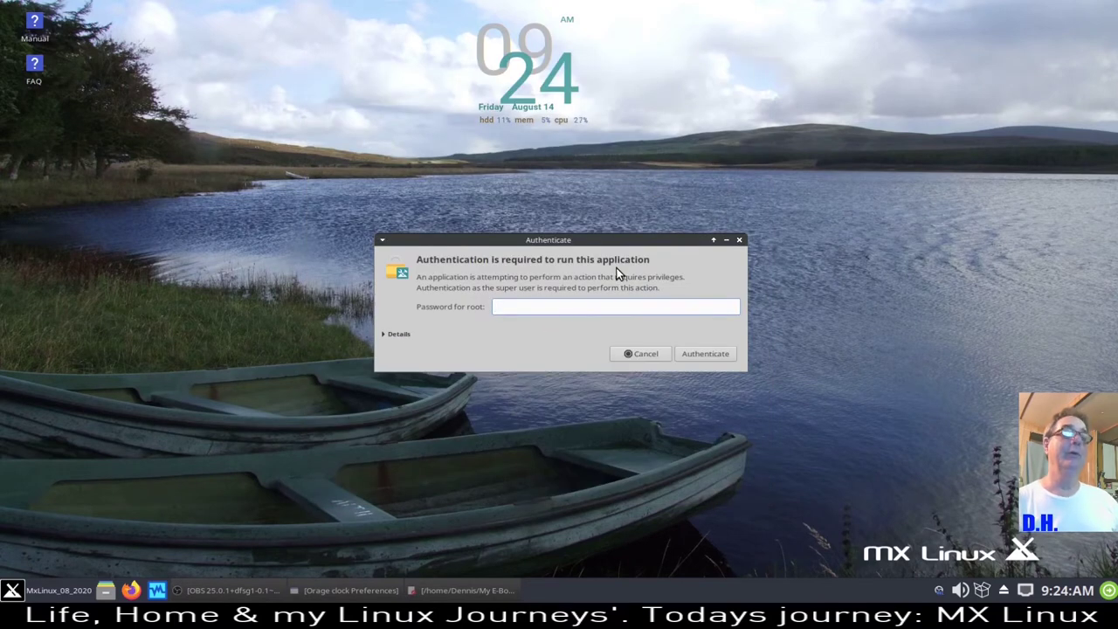
type("••")
key("Return")
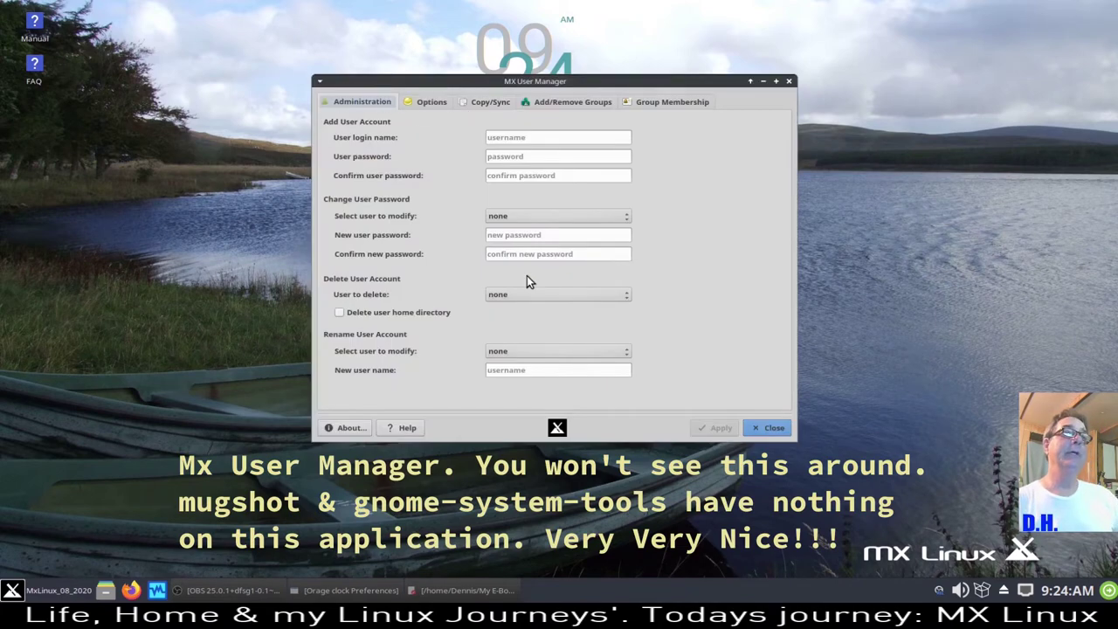
left_click(768, 428)
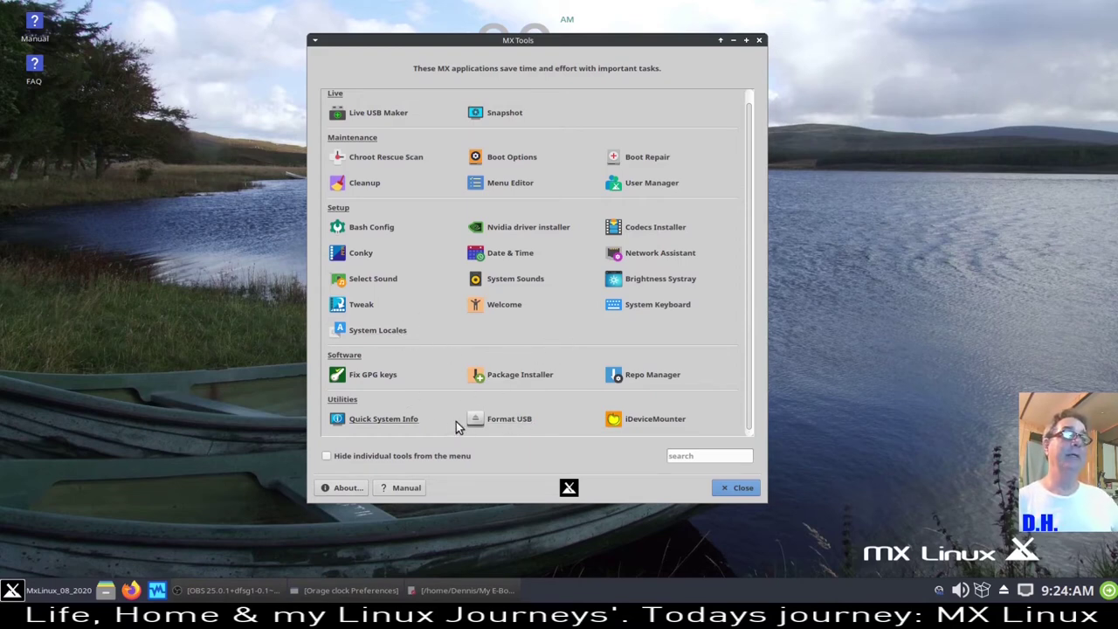
- Run the Quick System Info report and dismiss it when finished
left_click(375, 418)
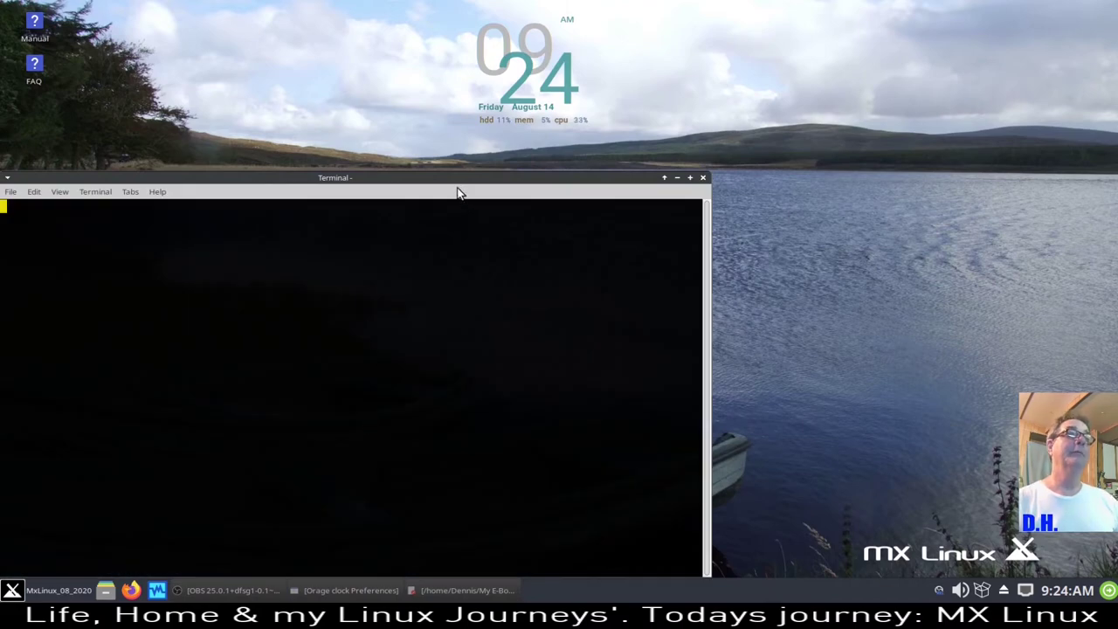
left_click_drag(455, 183, 614, 80)
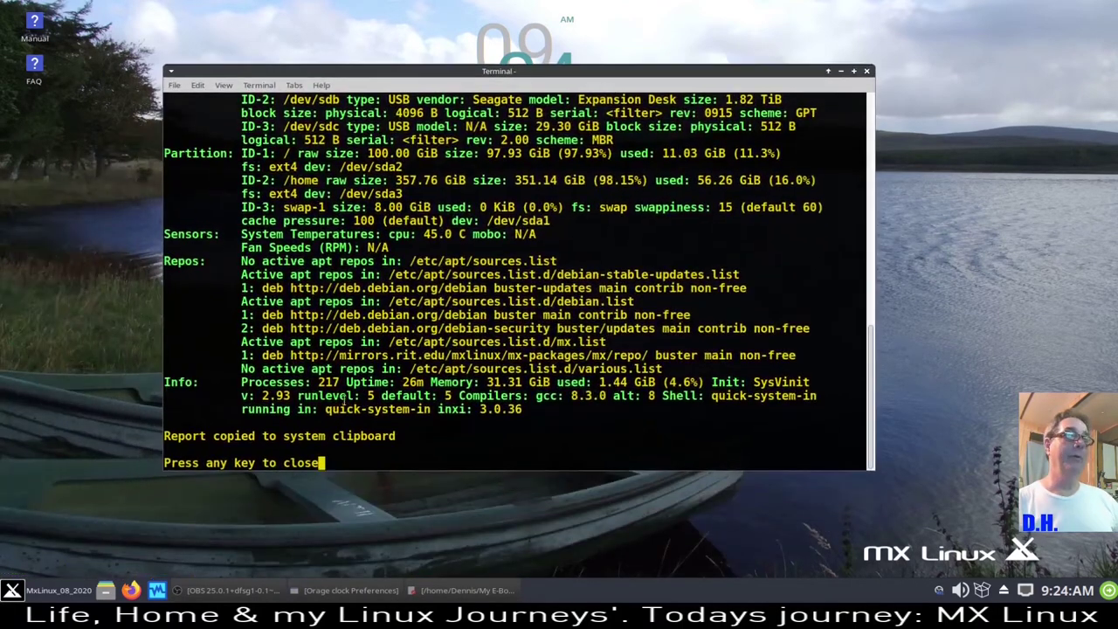
key("Return")
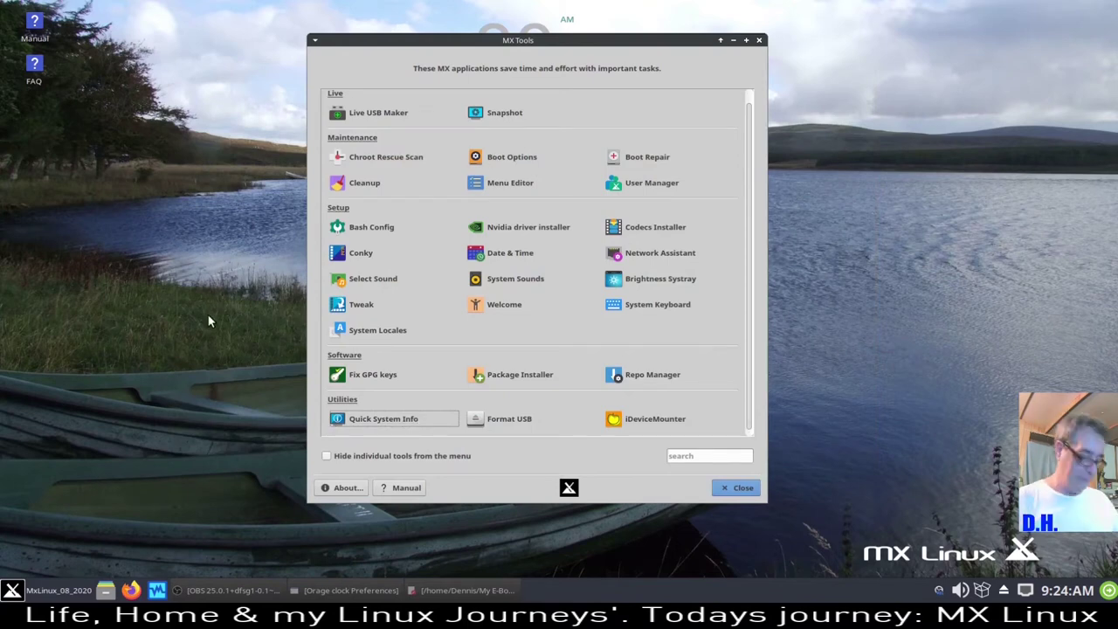
- Run neofetch in a new terminal to show the MX x86_64 system summary
key("ctrl+alt+t")
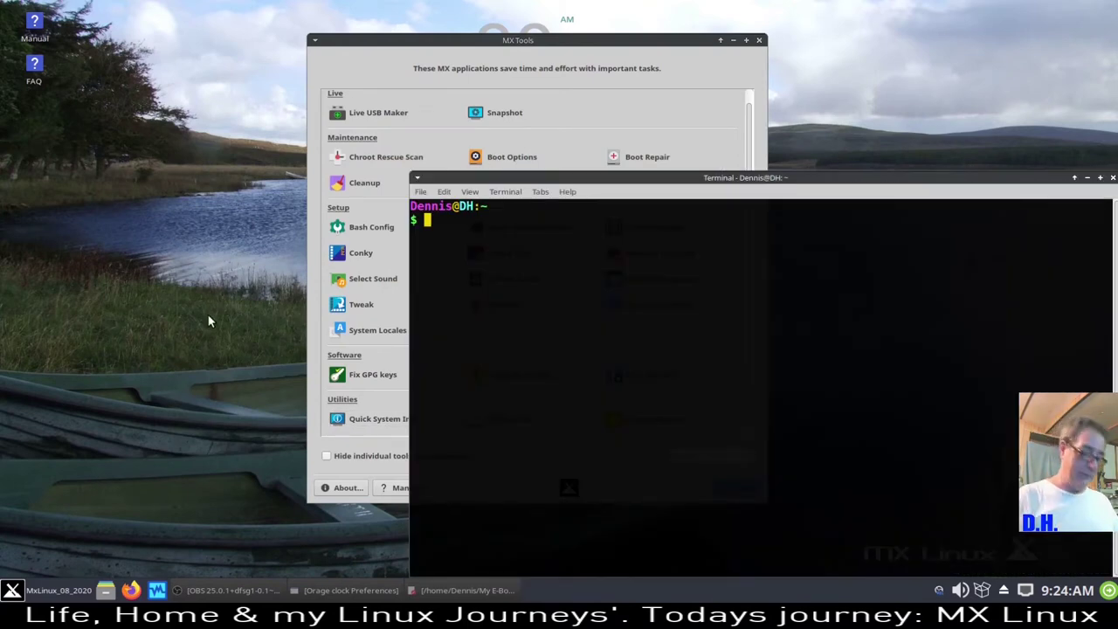
type("neo")
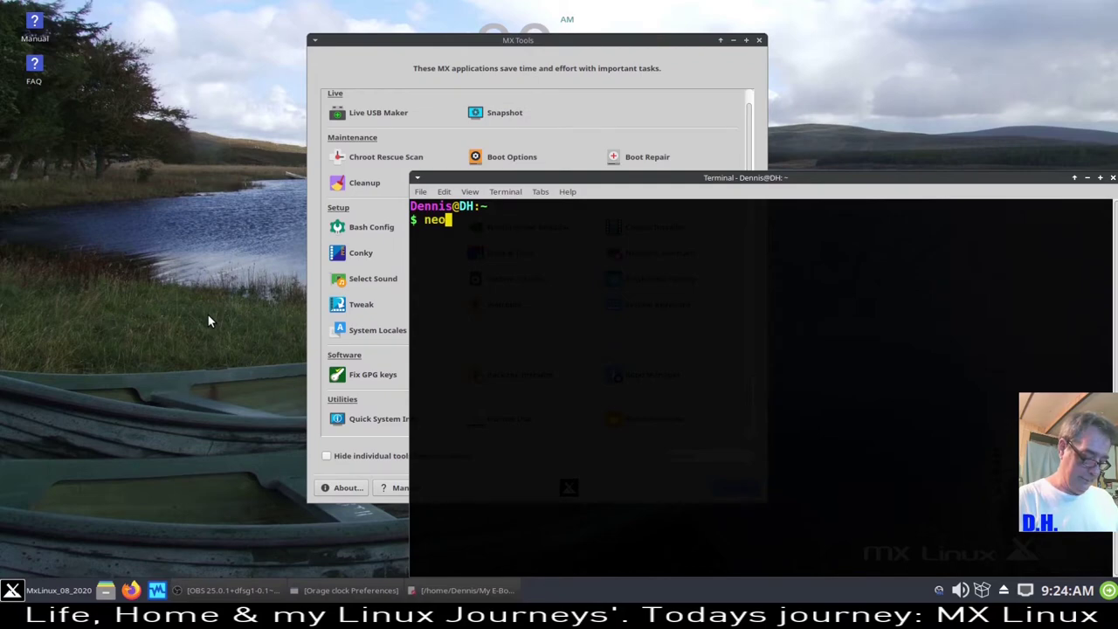
type("fetch")
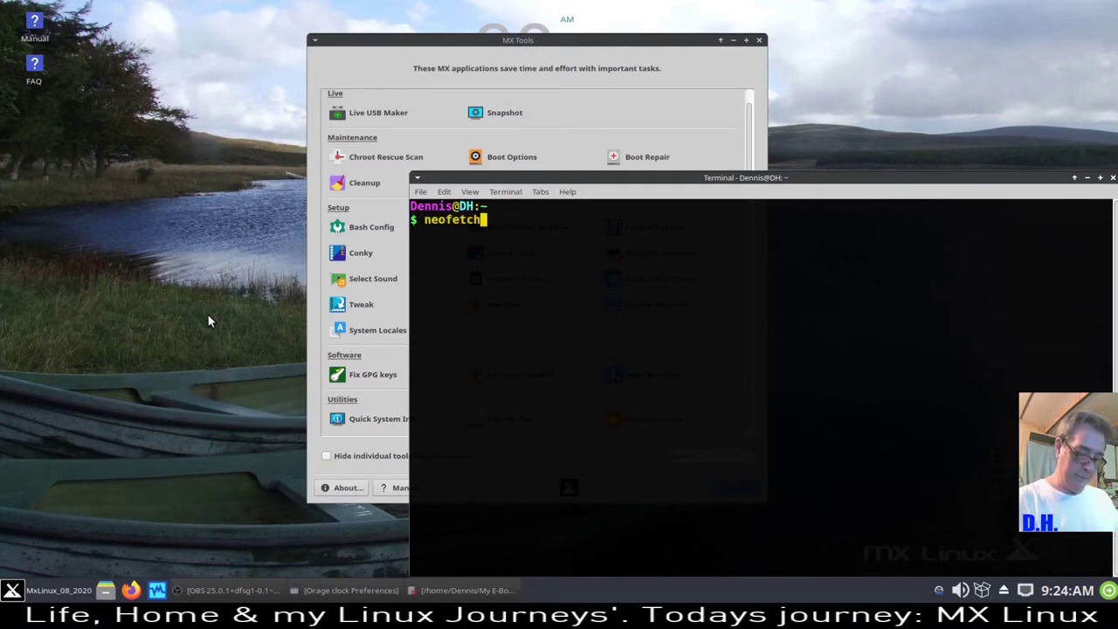
key("Return")
left_click_drag(856, 179, 490, 29)
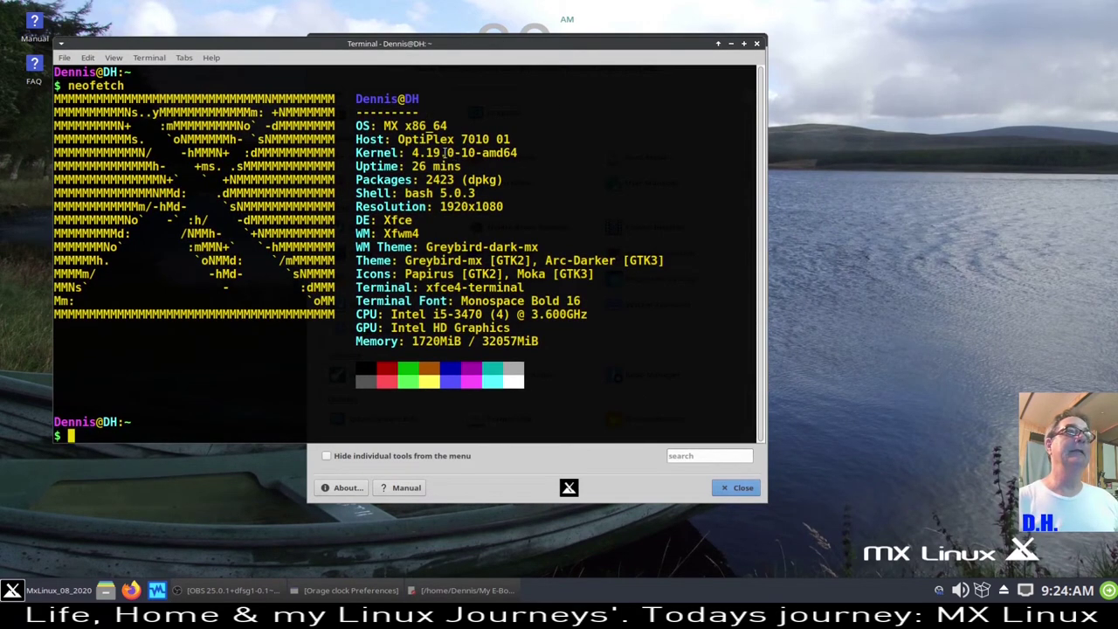
- Highlight the Host 7010 01, kernel 4.19.0, 2423 packages and 1720MiB memory, then close the terminal
left_click_drag(460, 140, 528, 138)
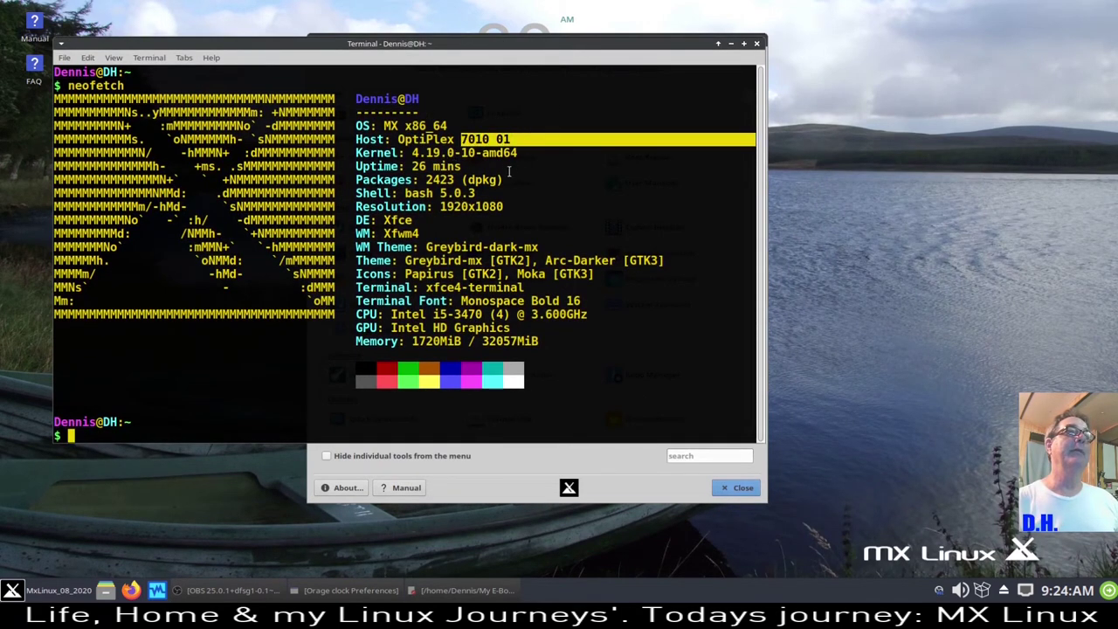
left_click_drag(412, 153, 454, 153)
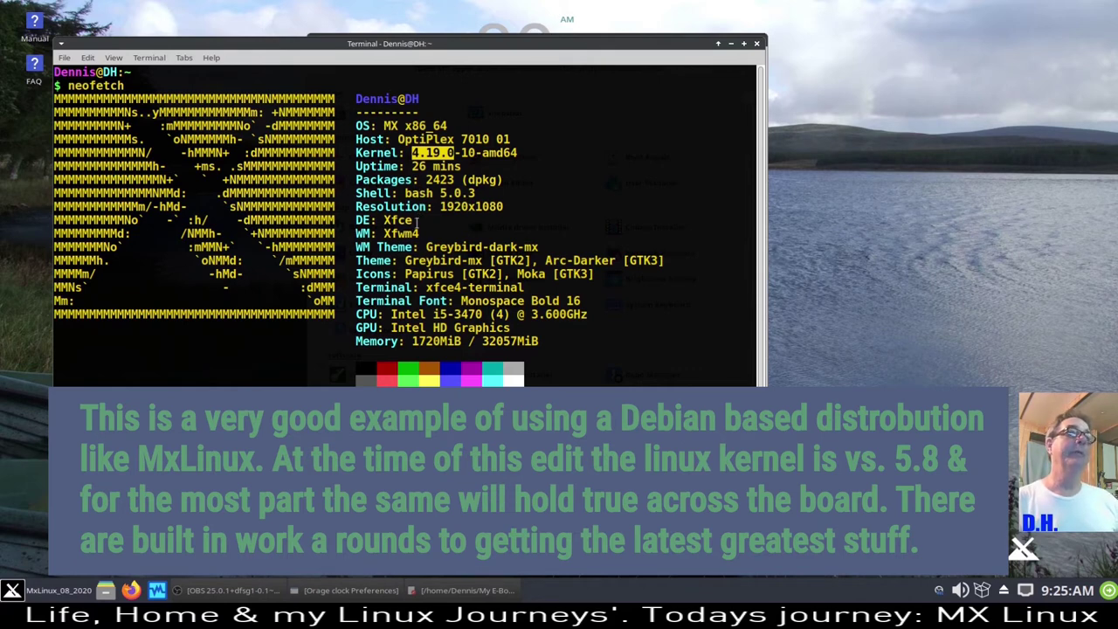
left_click(427, 179)
left_click_drag(427, 179, 460, 180)
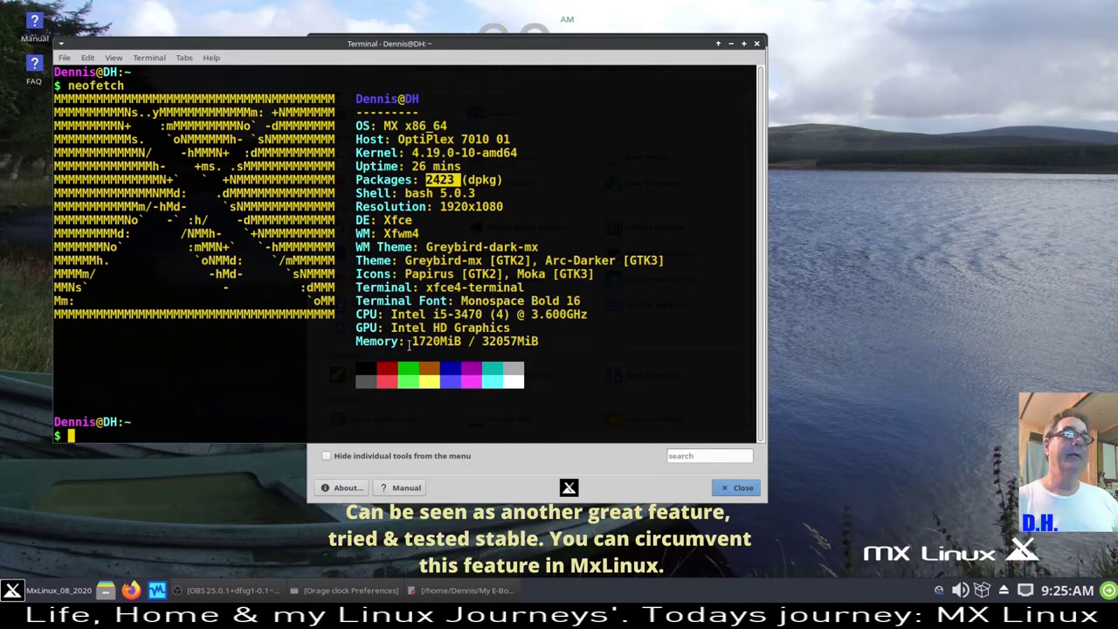
left_click_drag(412, 347, 461, 348)
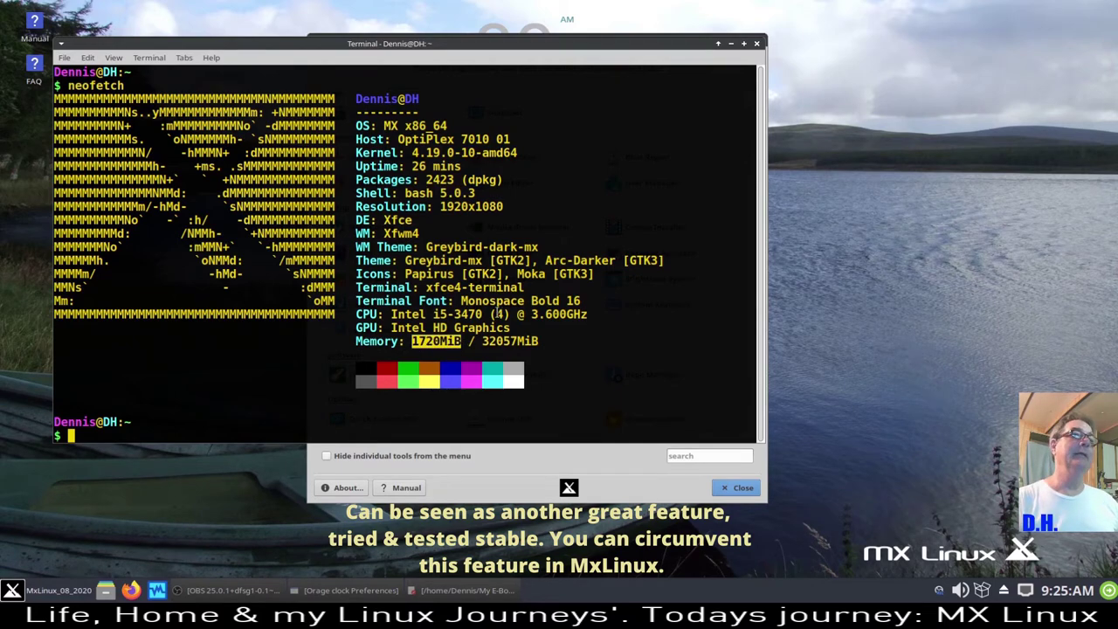
left_click(759, 44)
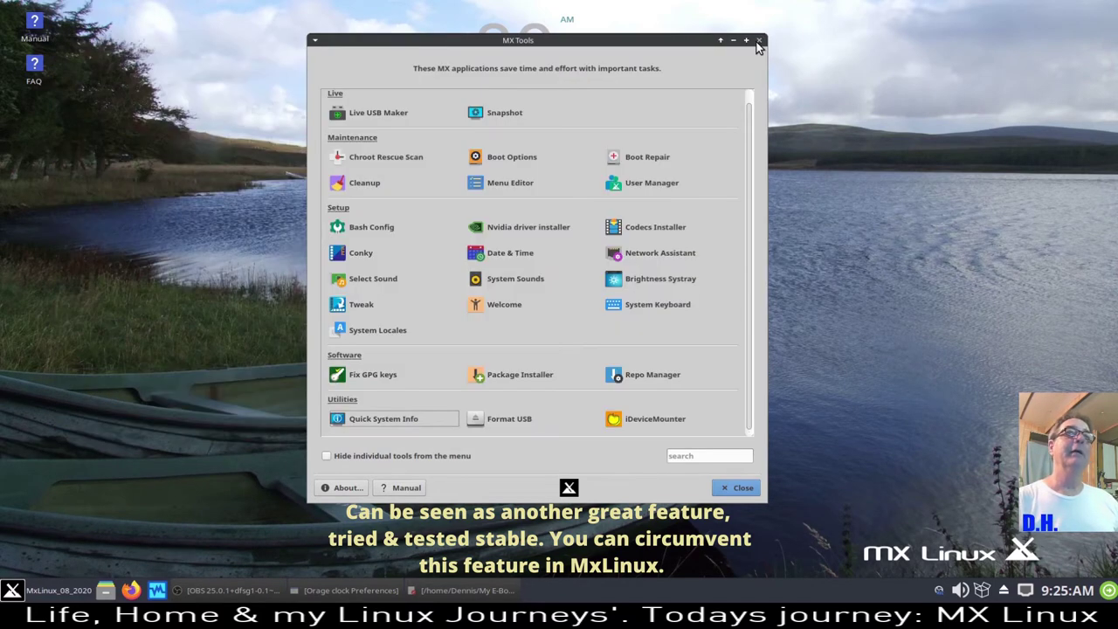
- Check the process list and resource graphs in System Monitor, then close it
left_click(45, 592)
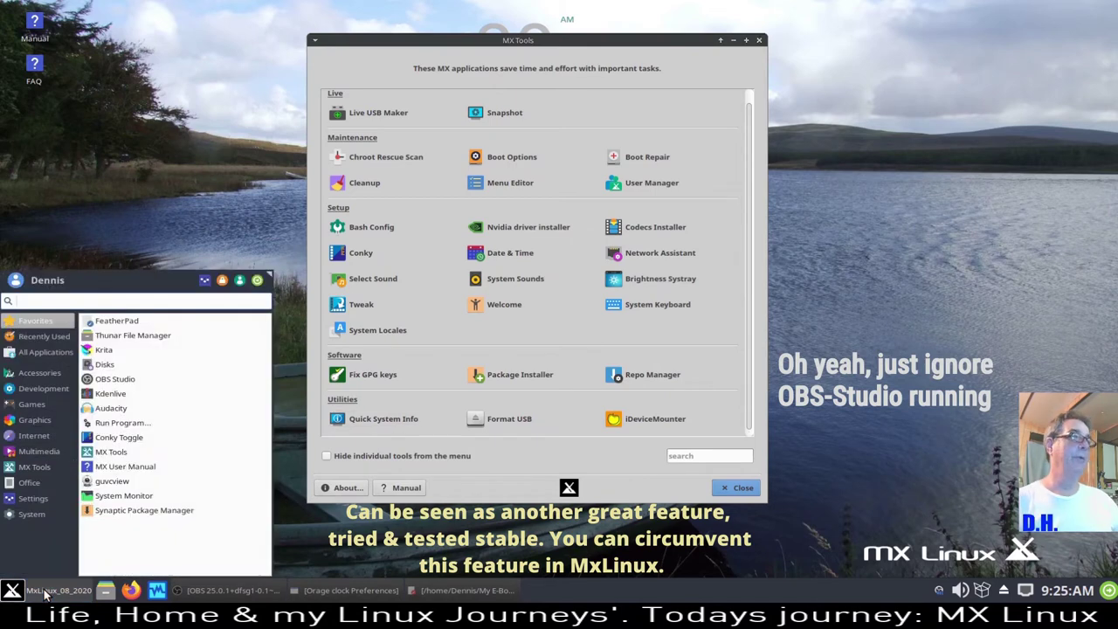
left_click(138, 498)
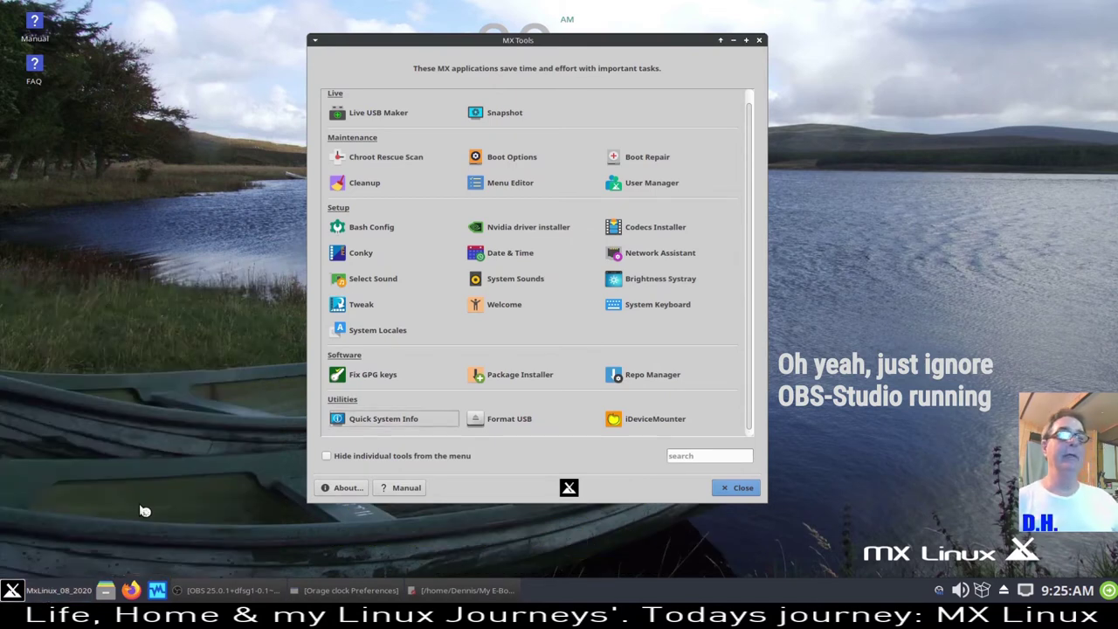
left_click_drag(293, 122, 345, 53)
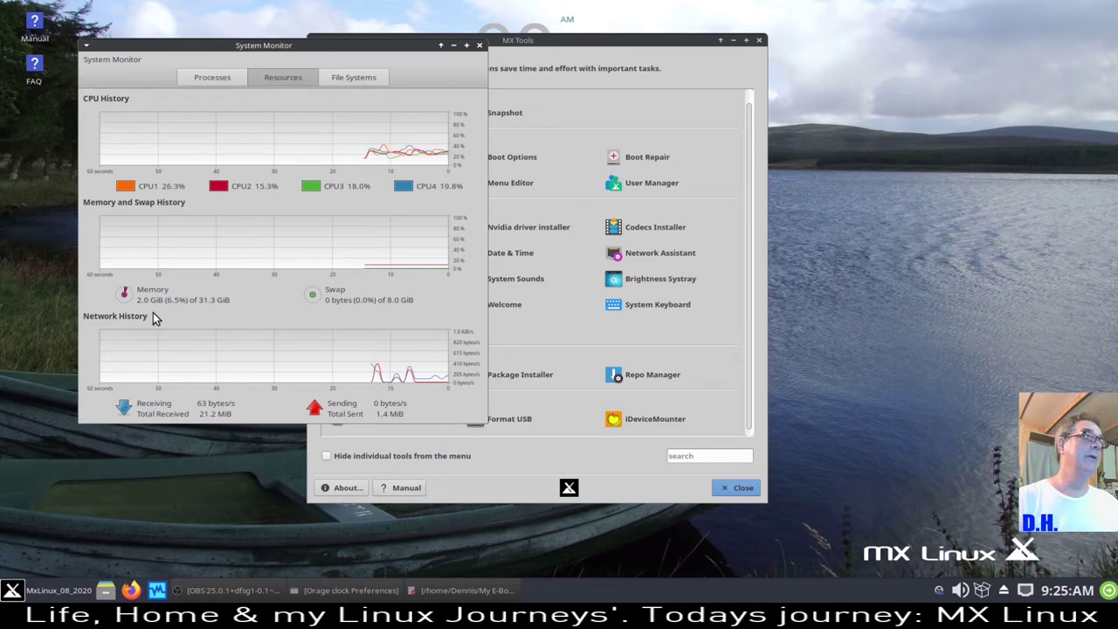
left_click(213, 77)
left_click(284, 77)
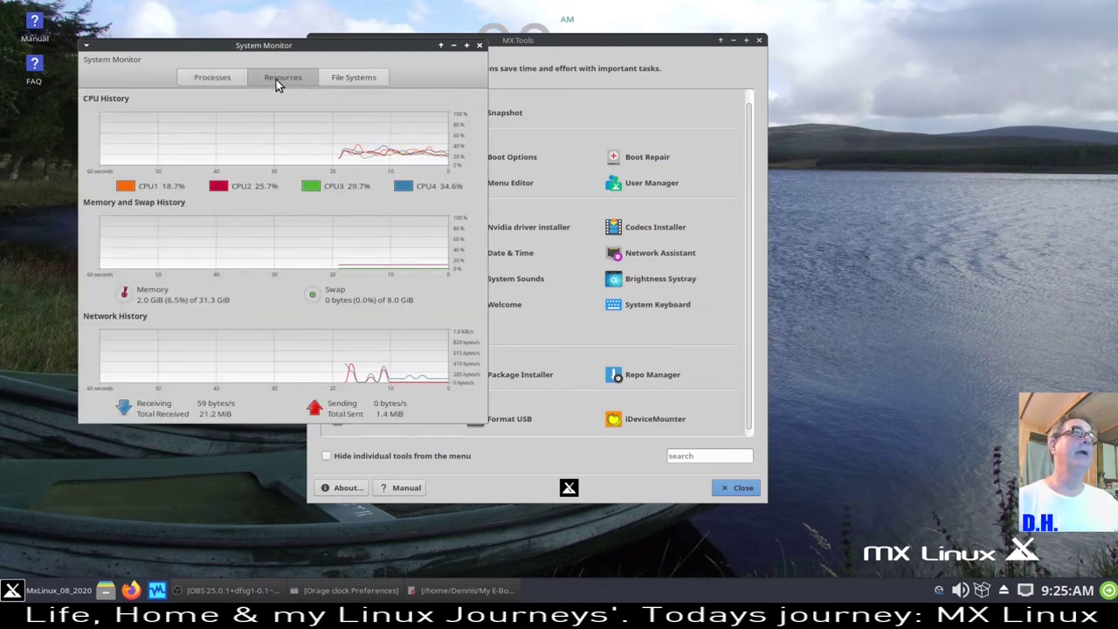
left_click(480, 44)
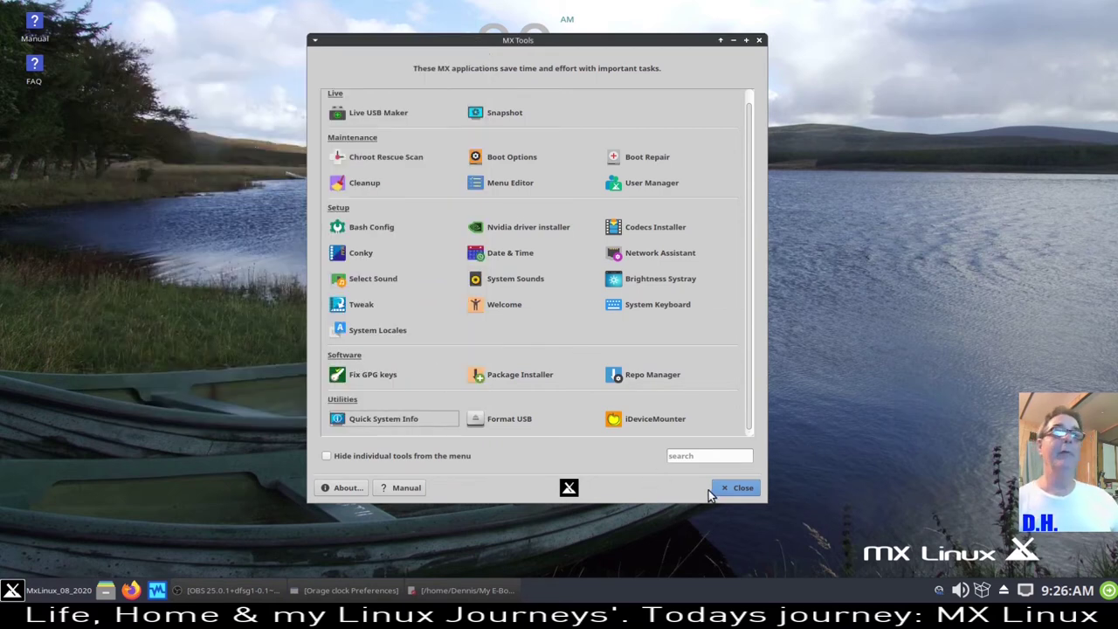
- Move MX Tools left, scroll through its tool list, and close it
left_click_drag(655, 45, 430, 29)
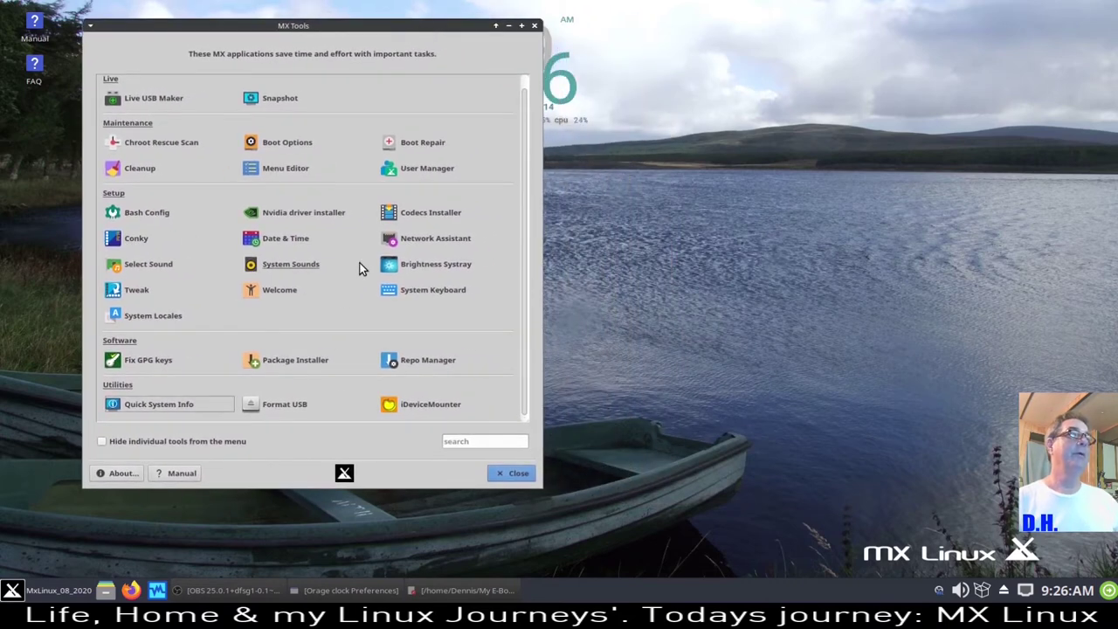
scroll(357, 263, "up", 1)
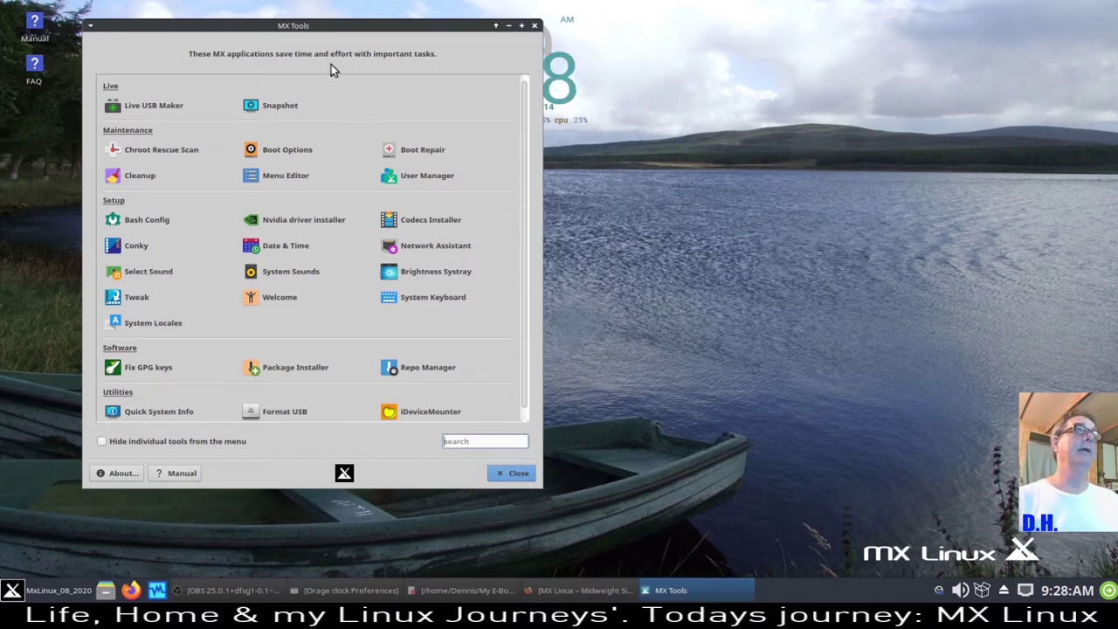
scroll(494, 335, "down", 1)
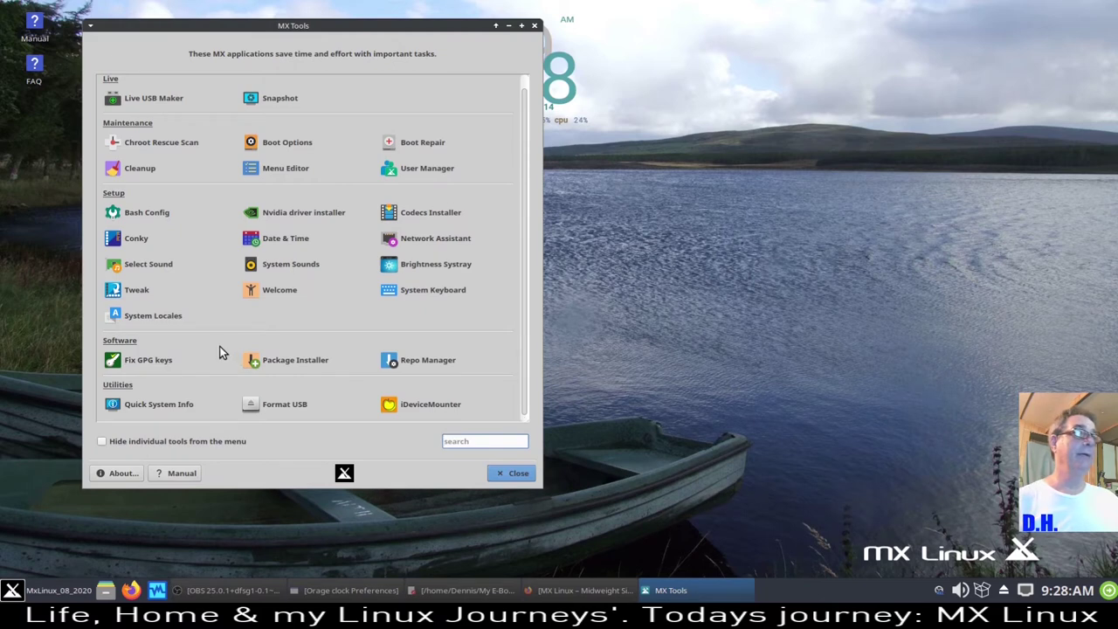
left_click(517, 472)
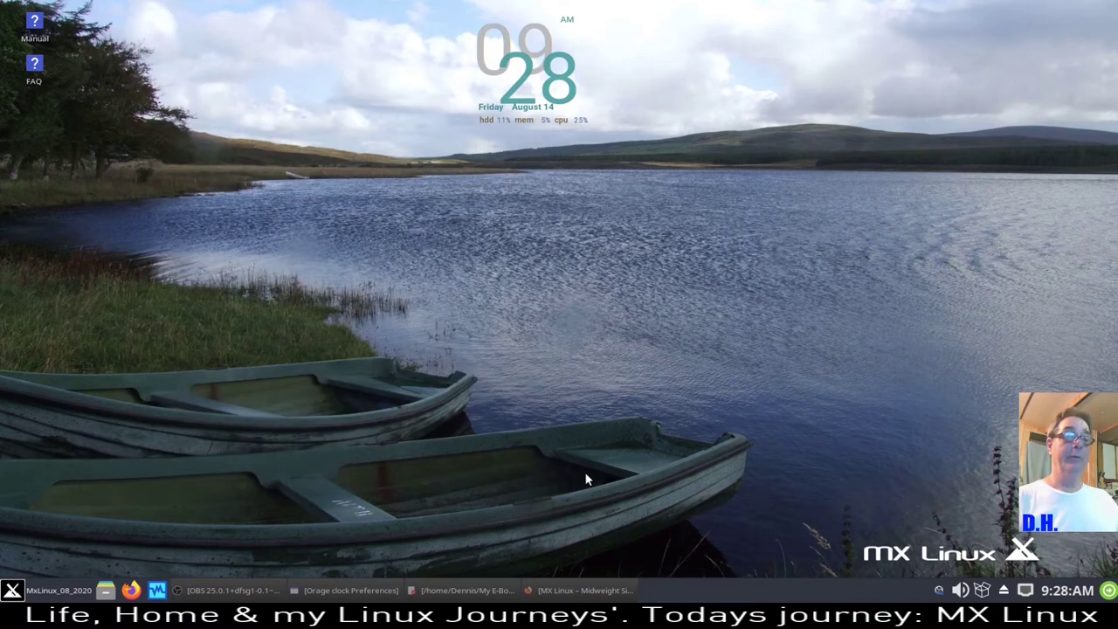
- Restore Firefox on mxlinux.org, preview its Products and Support menus, then switch to the DistroWatch tab
left_click(595, 601)
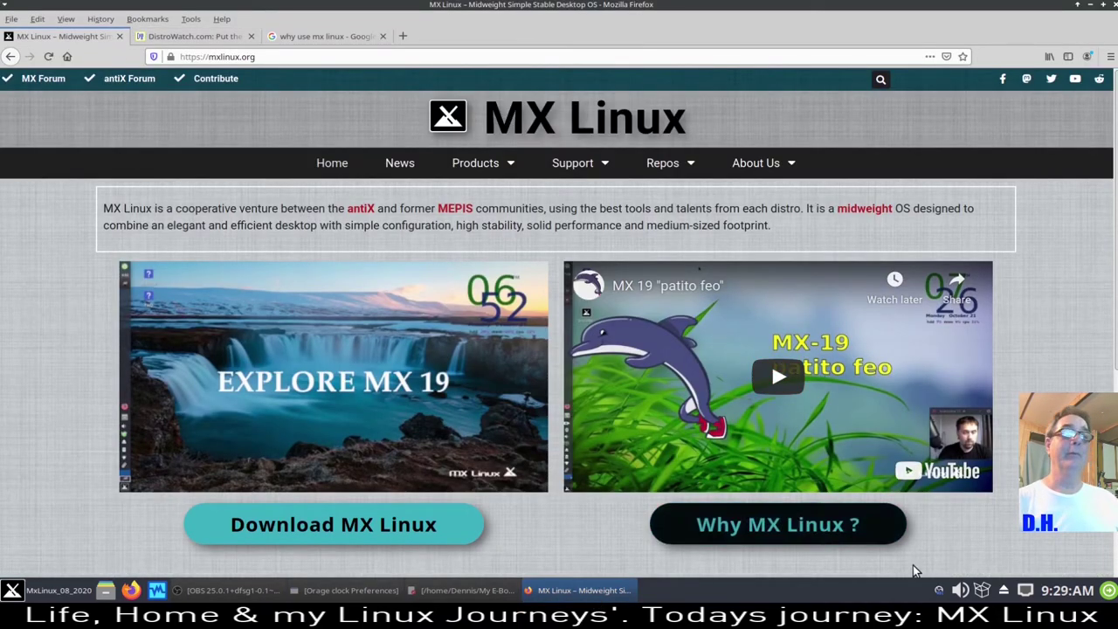
scroll(996, 449, "down", 3)
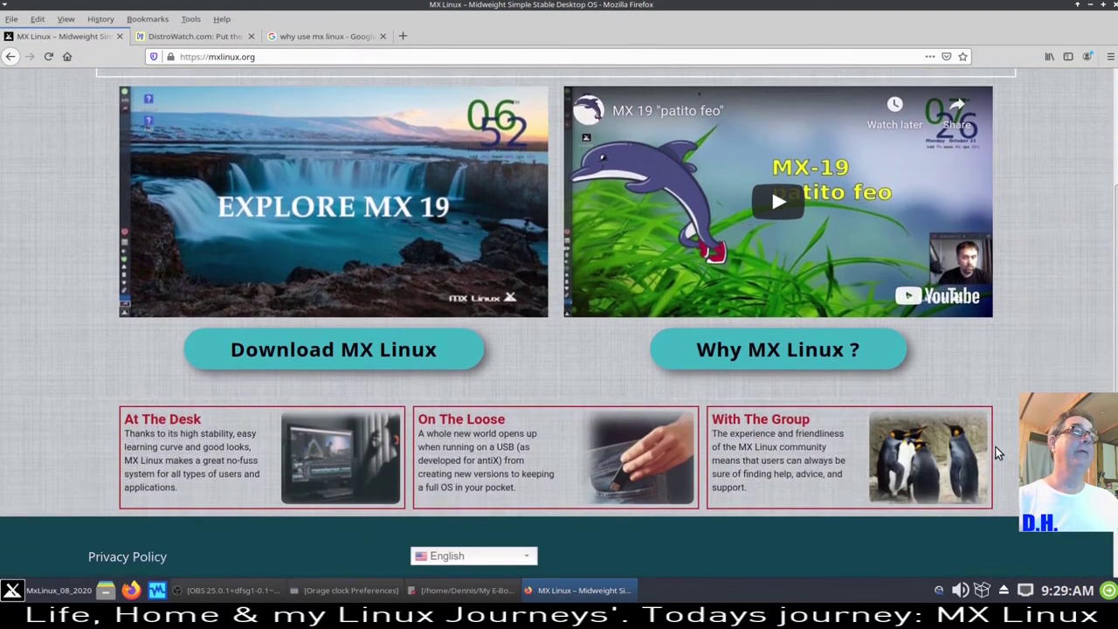
scroll(996, 449, "up", 3)
mouse_move(489, 163)
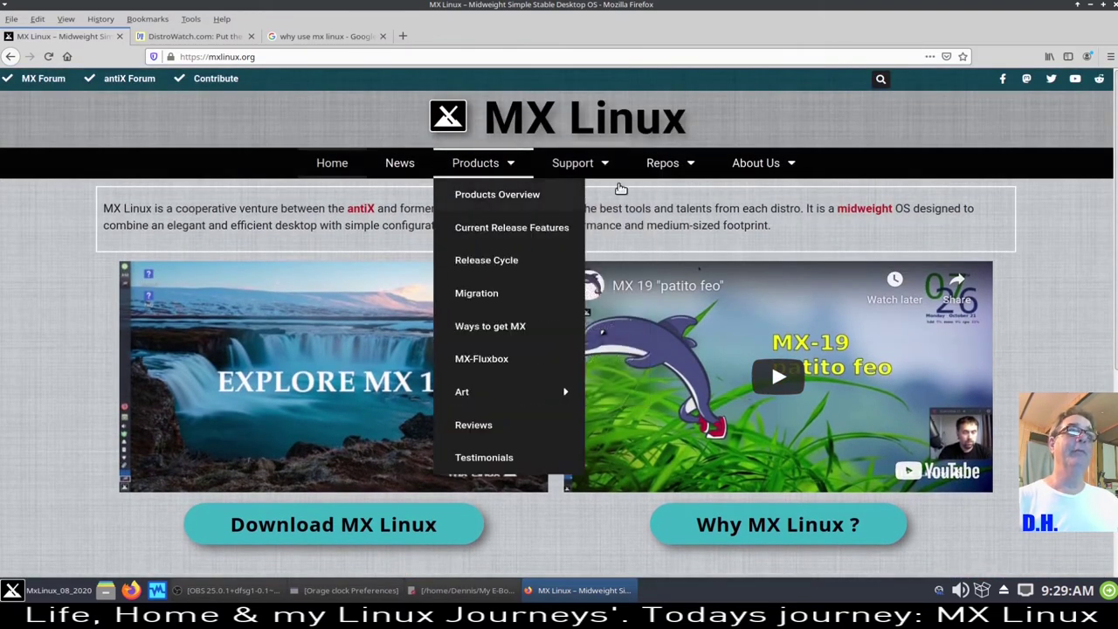
mouse_move(573, 164)
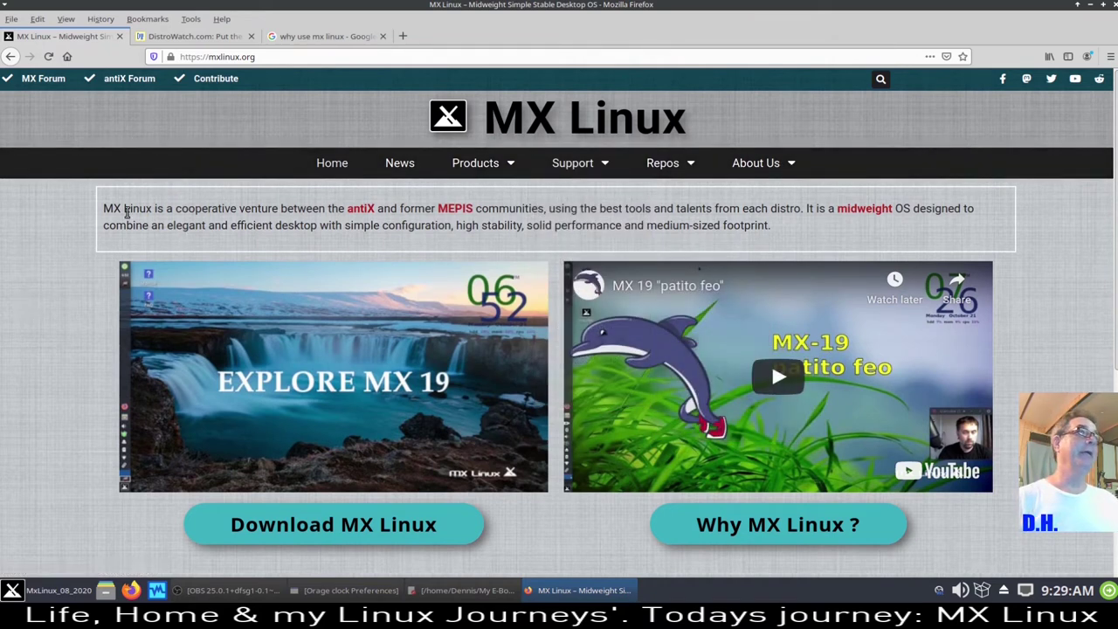
left_click(156, 37)
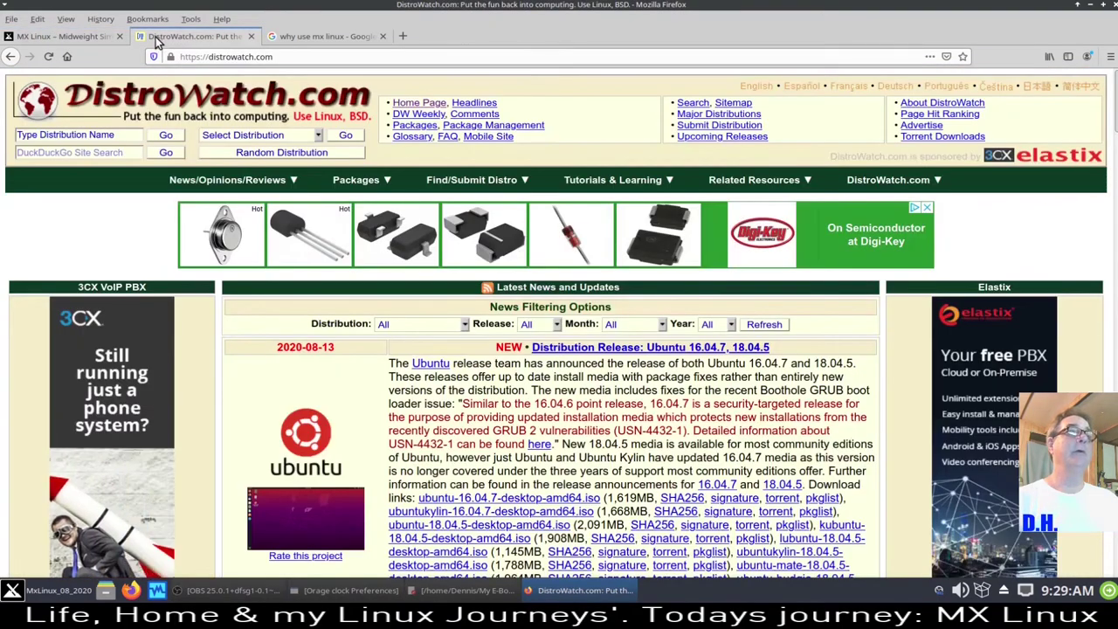
scroll(691, 399, "down", 3)
scroll(690, 399, "down", 8)
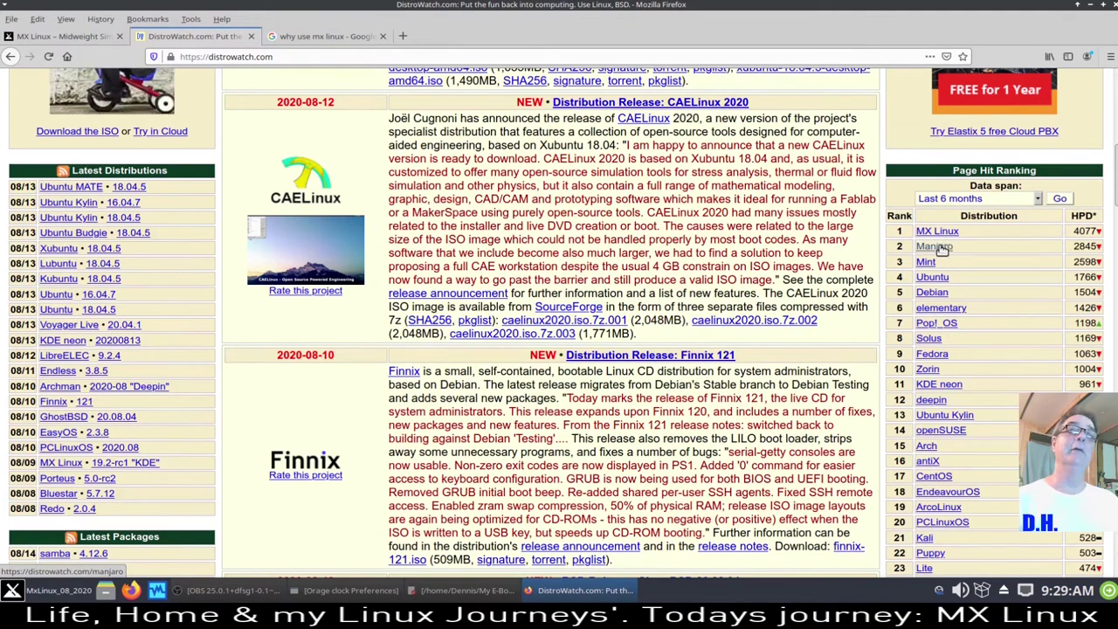
scroll(985, 378, "down", 2)
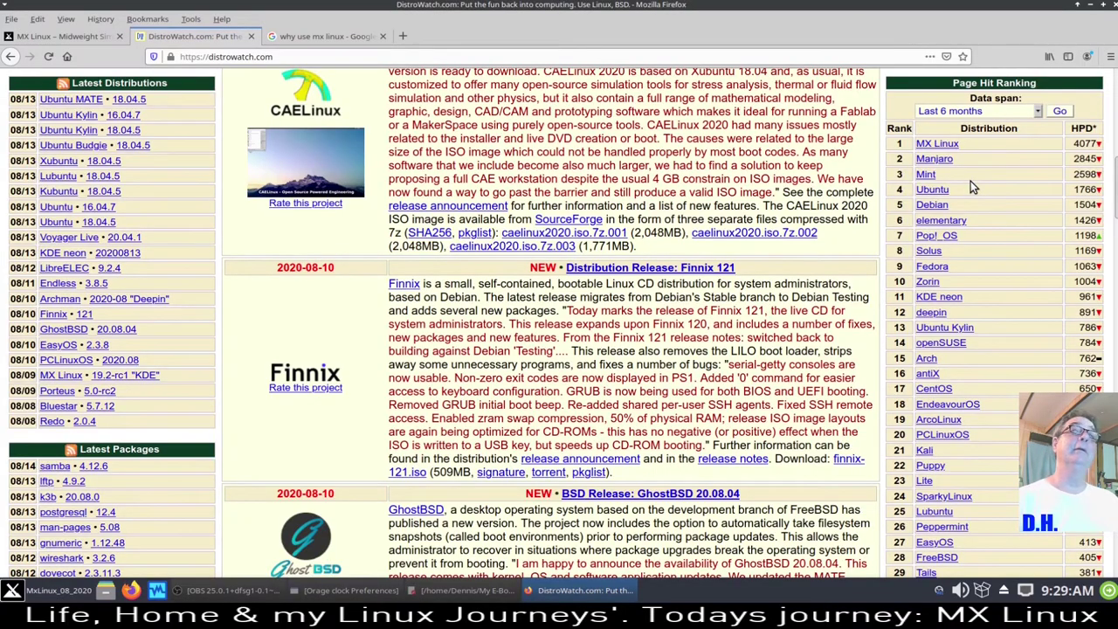
scroll(971, 181, "down", 1)
scroll(971, 182, "up", 3)
scroll(970, 183, "up", 4)
scroll(267, 450, "down", 4)
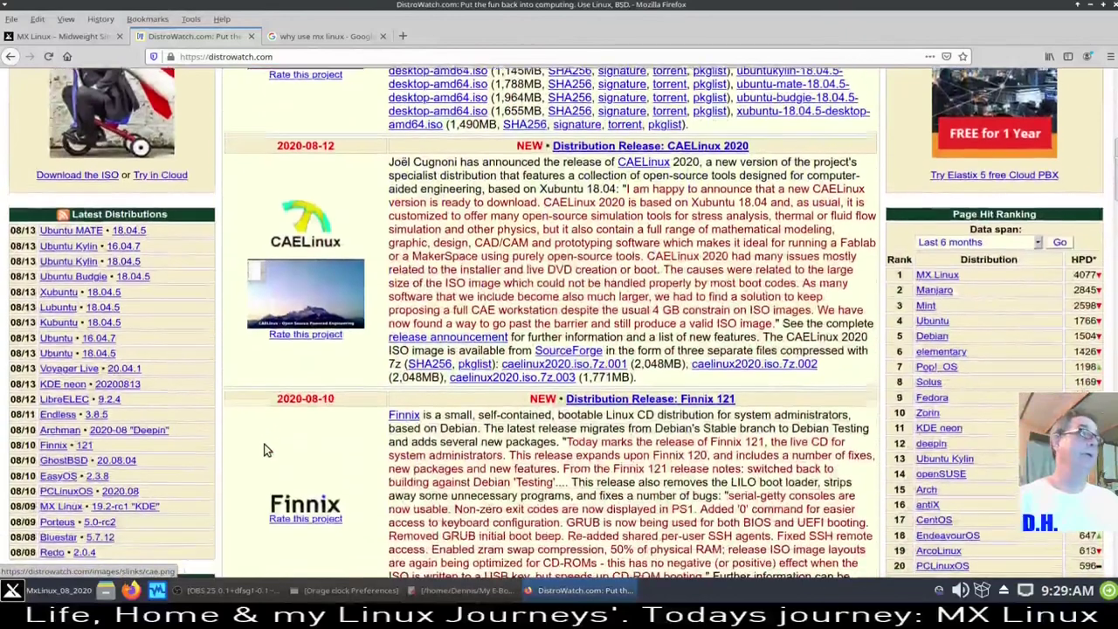
scroll(268, 450, "down", 3)
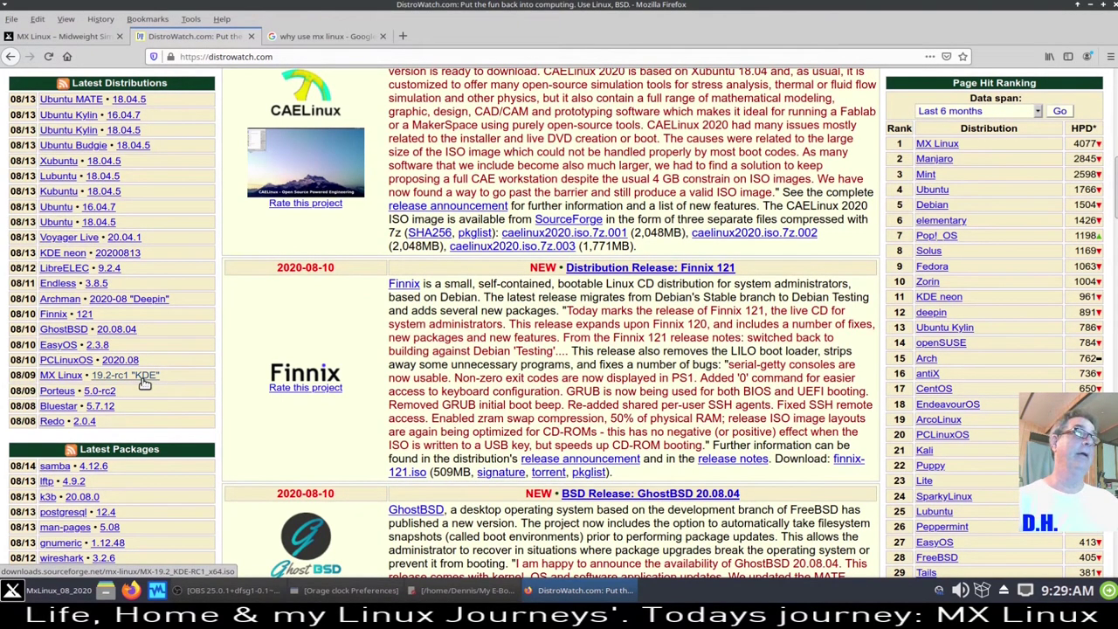
scroll(259, 480, "up", 10)
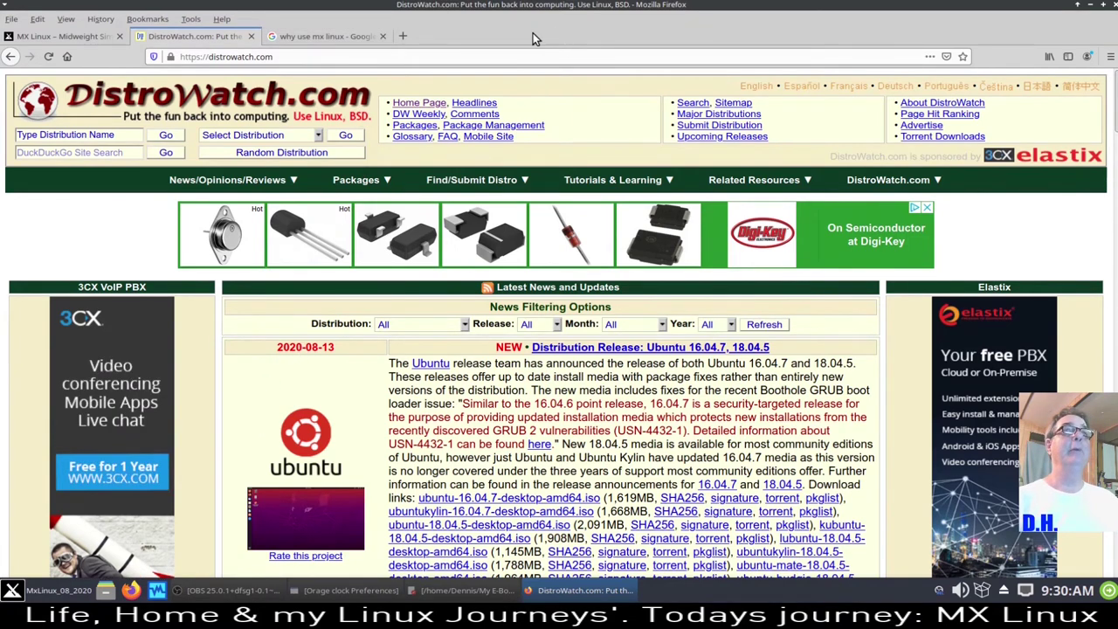
left_click(1090, 7)
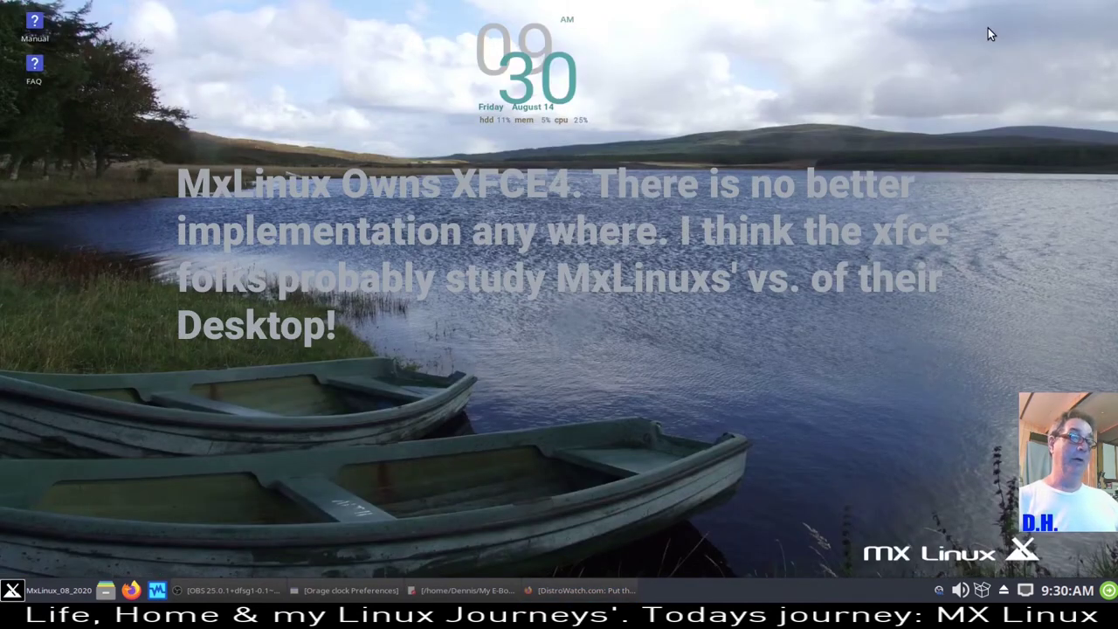
left_click(564, 591)
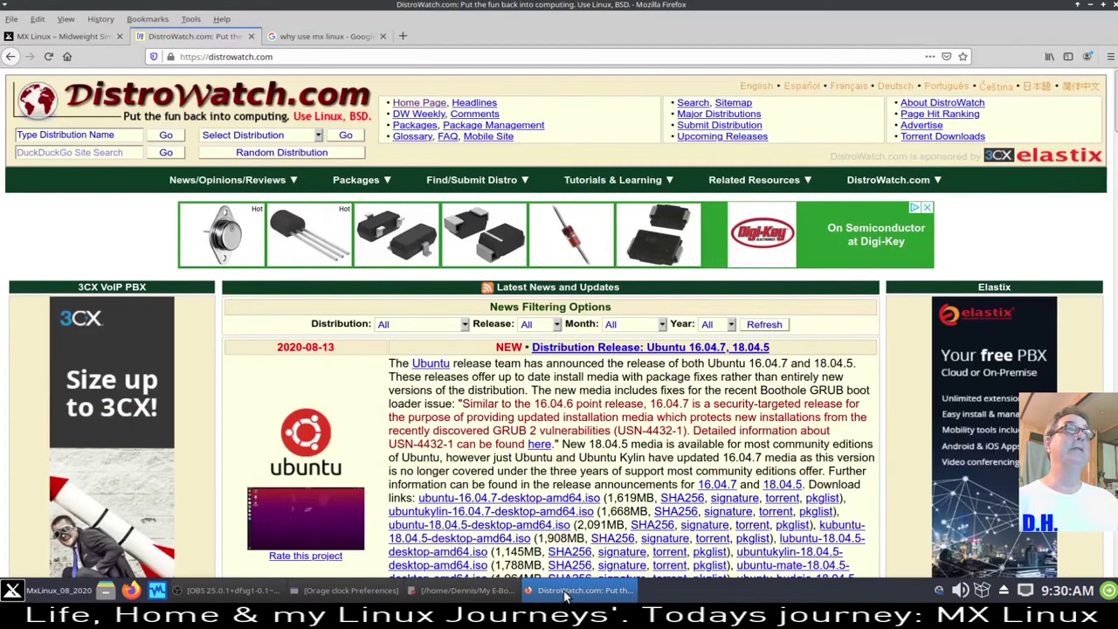
- Switch to the 'why use mx linux' Google results tab and scroll through them
left_click(322, 34)
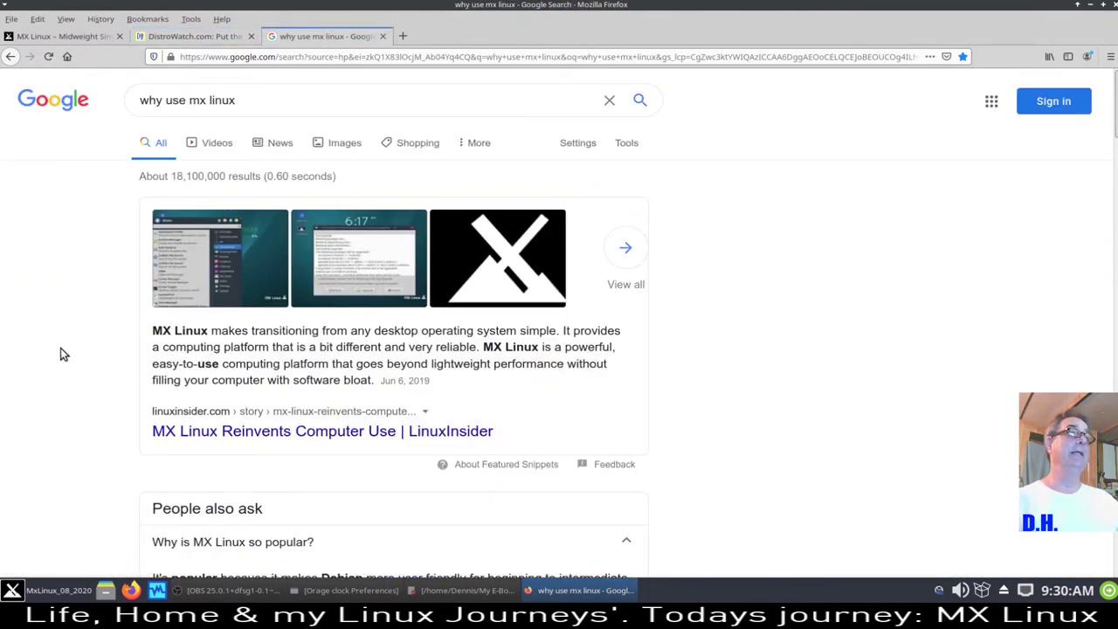
scroll(58, 355, "down", 1)
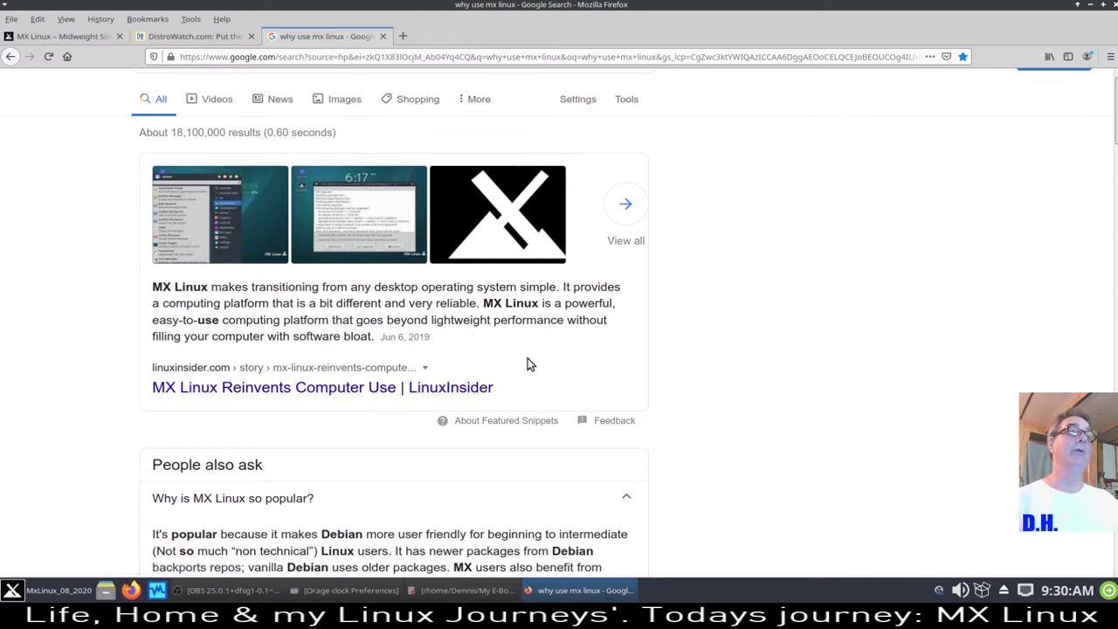
scroll(527, 360, "down", 2)
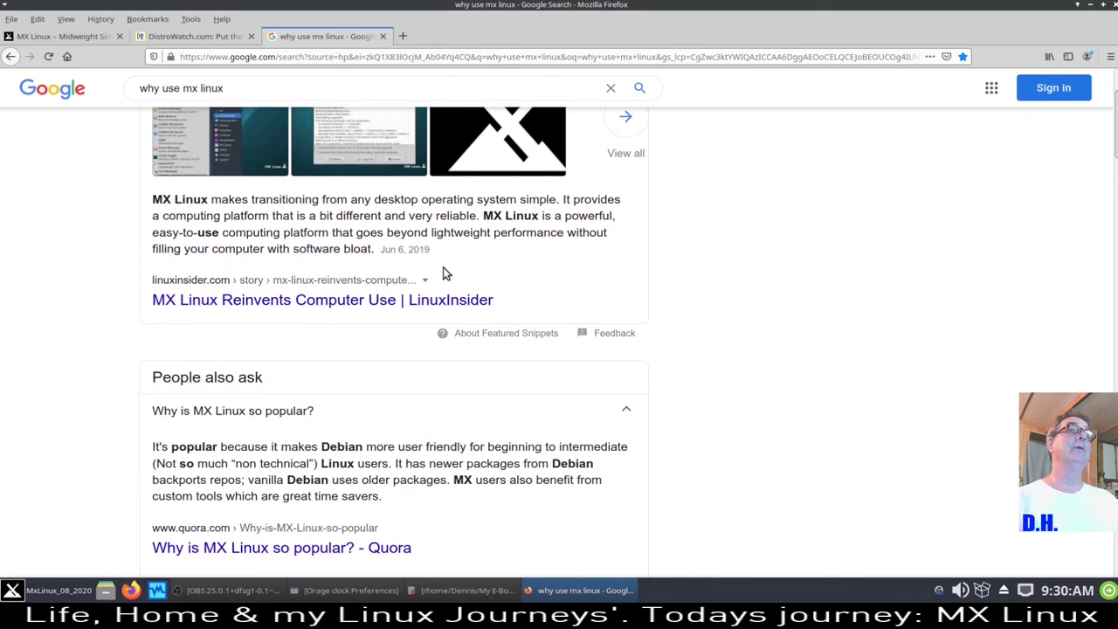
scroll(450, 267, "down", 2)
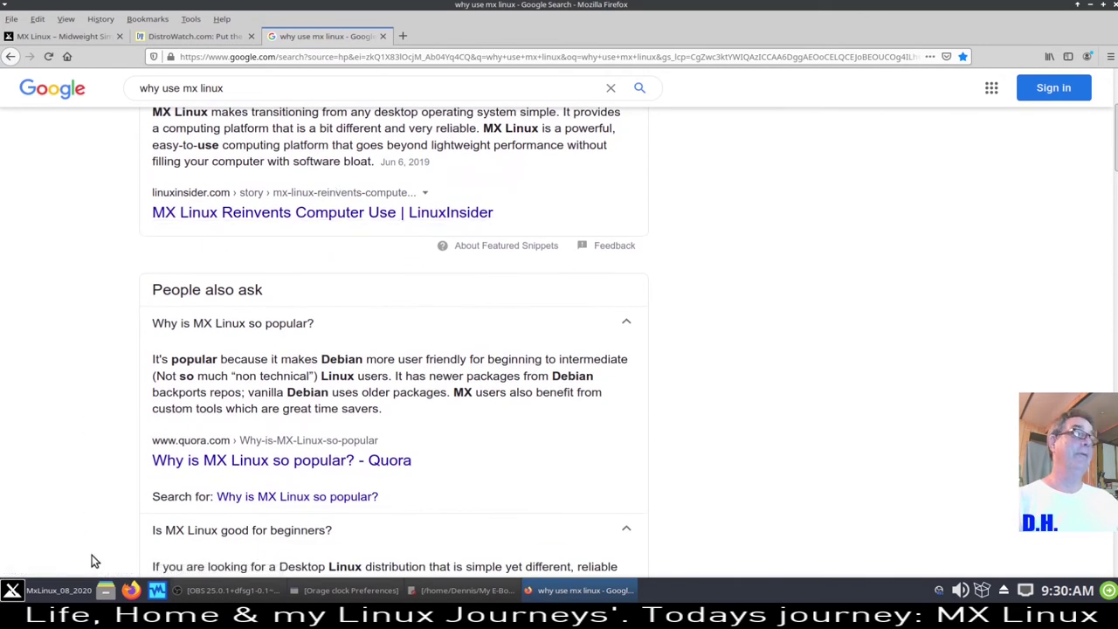
- Browse the Whisker menu's Development, Games, Graphics, Internet, Multimedia and MX Tools categories, then close it
left_click(59, 592)
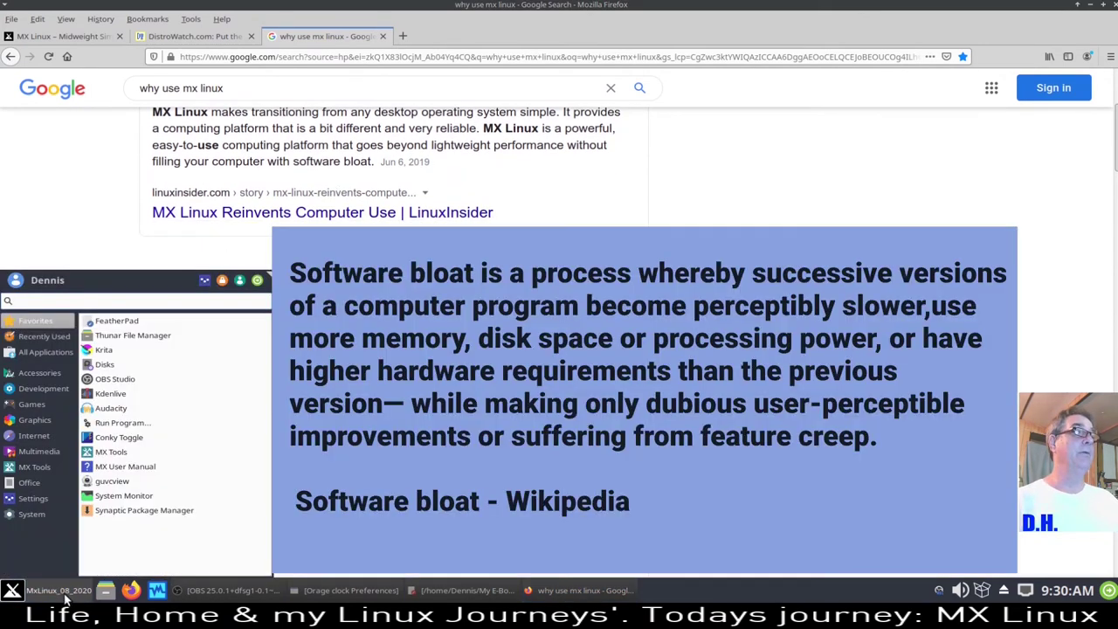
left_click(40, 386)
left_click(35, 404)
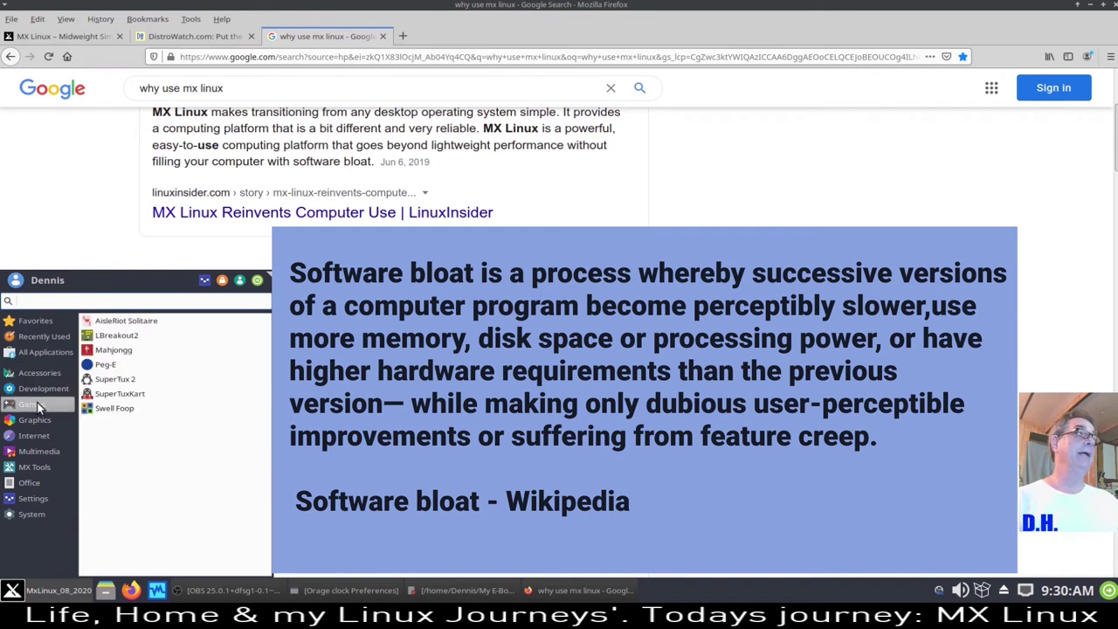
left_click(41, 422)
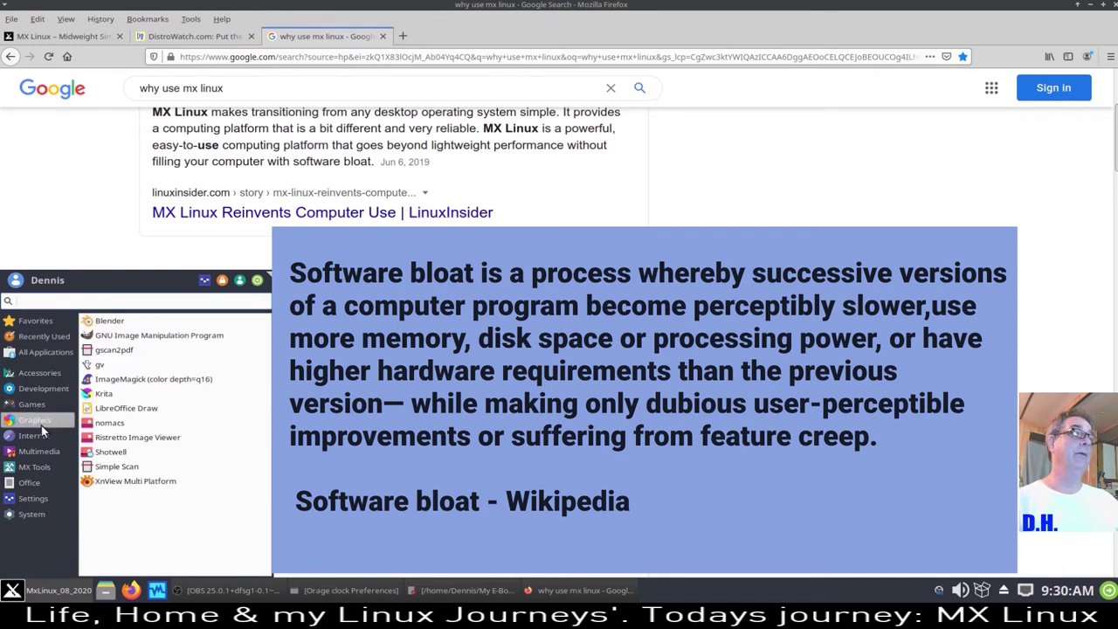
left_click(42, 436)
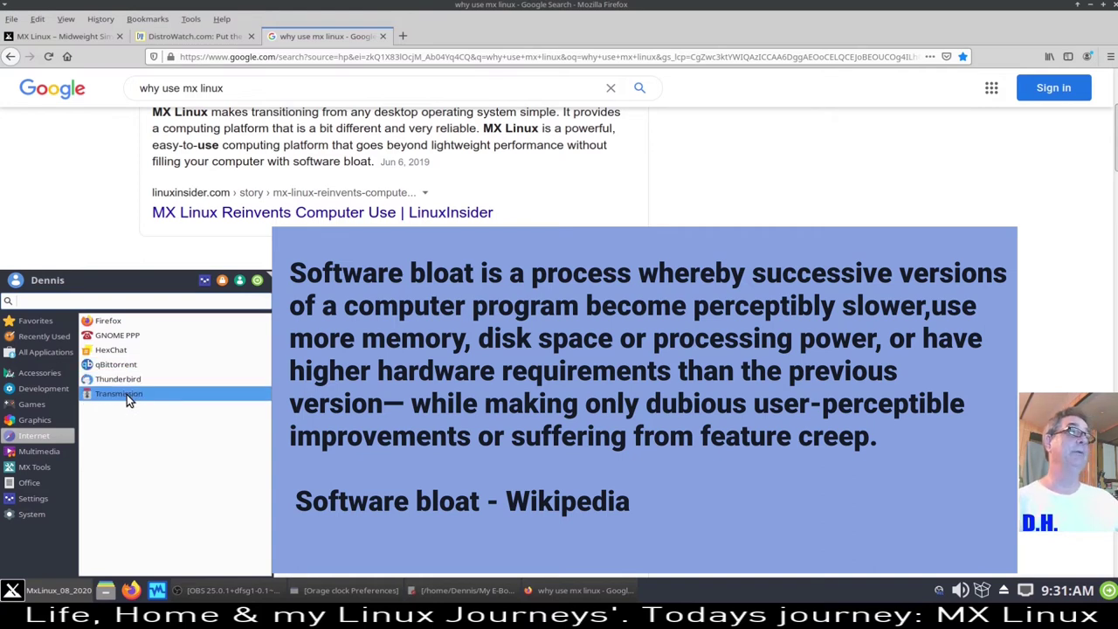
left_click(47, 453)
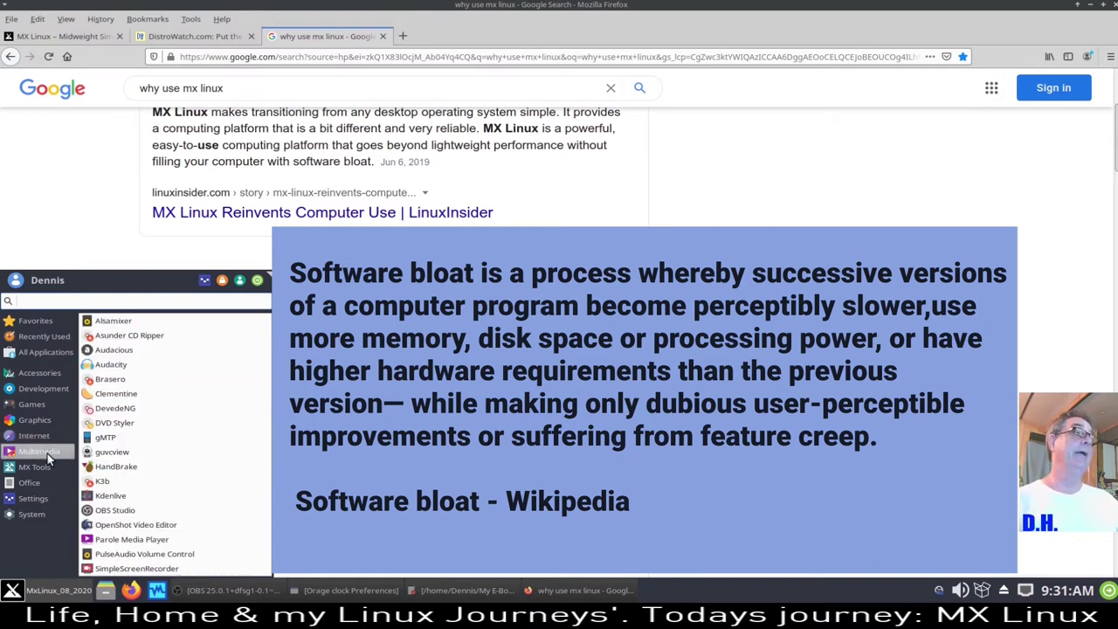
left_click(45, 470)
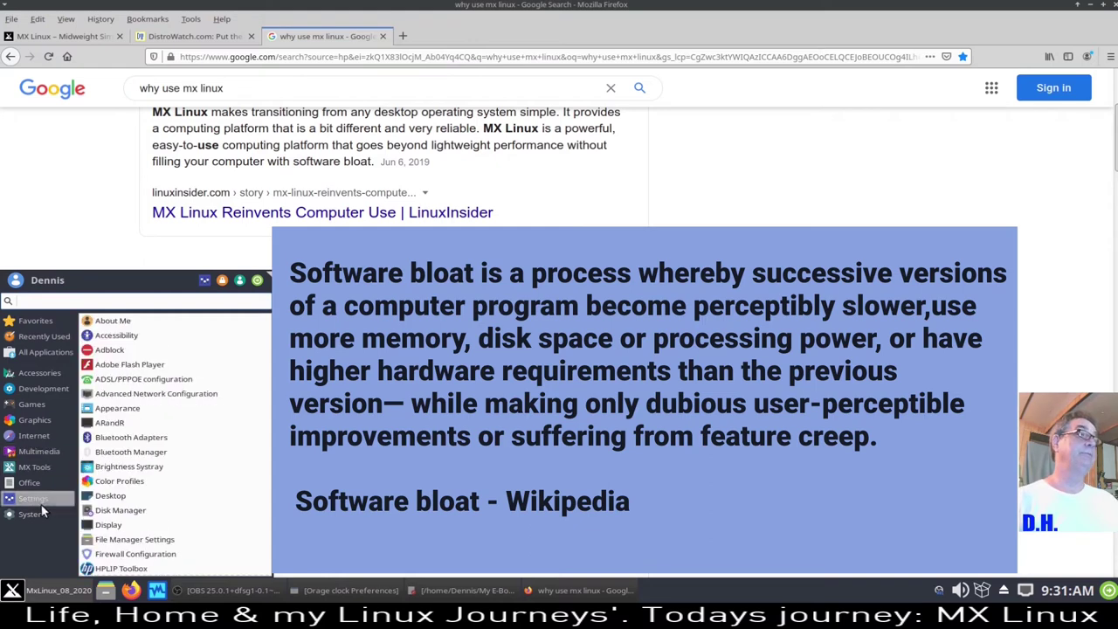
left_click(73, 220)
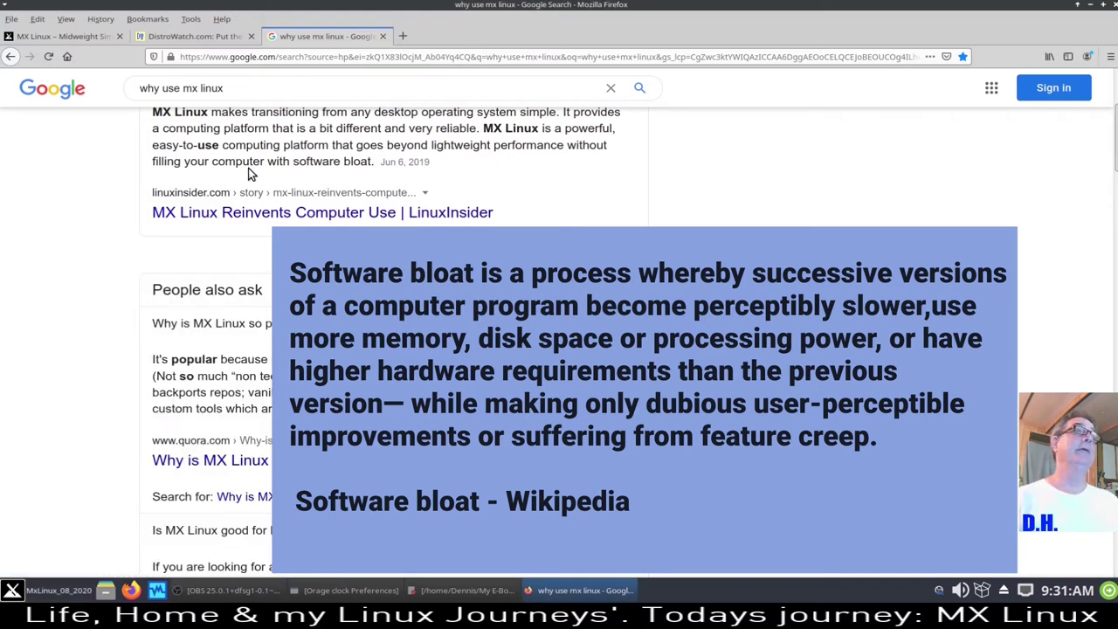
- Highlight 'bloat' in a result snippet, clear it, and scroll further down the results
left_click_drag(343, 164, 372, 163)
left_click(871, 265)
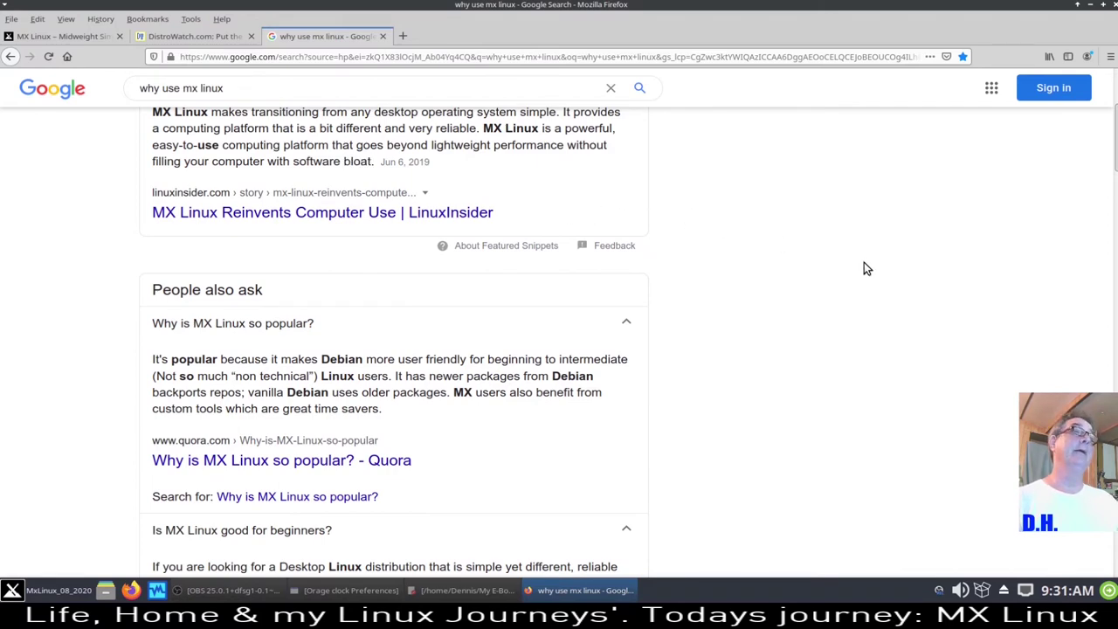
scroll(865, 270, "down", 1)
scroll(865, 269, "down", 2)
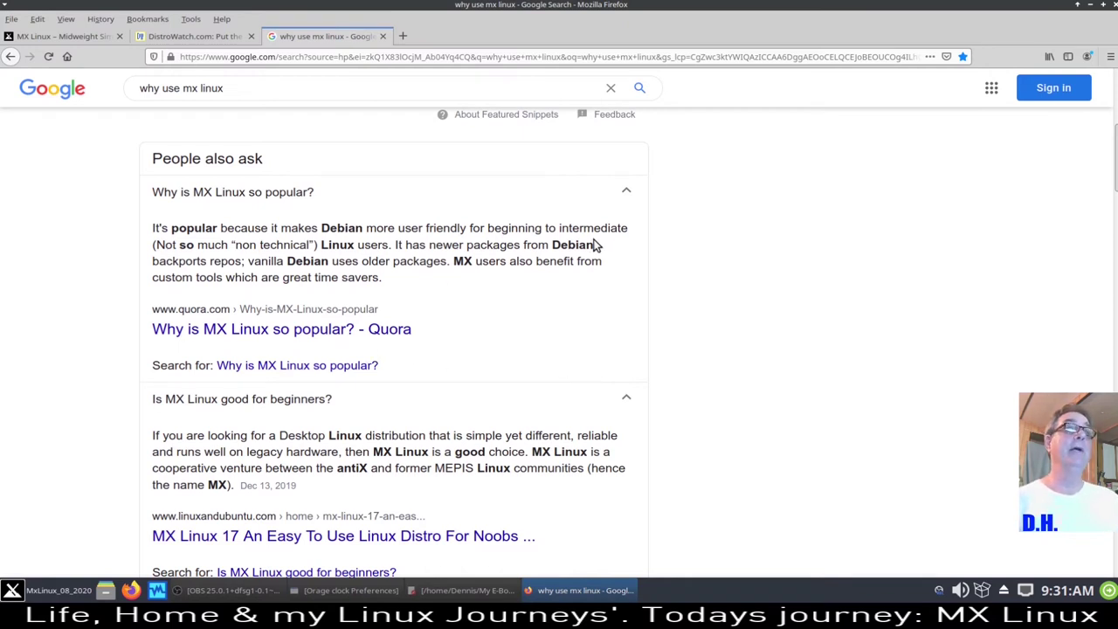
left_click_drag(157, 245, 311, 247)
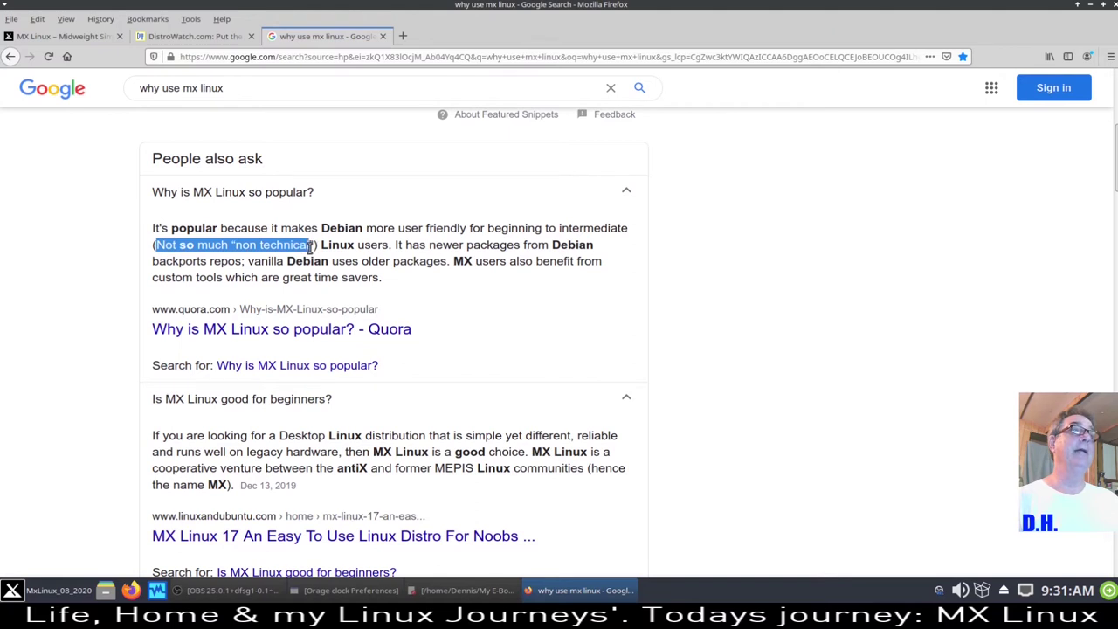
left_click(85, 269)
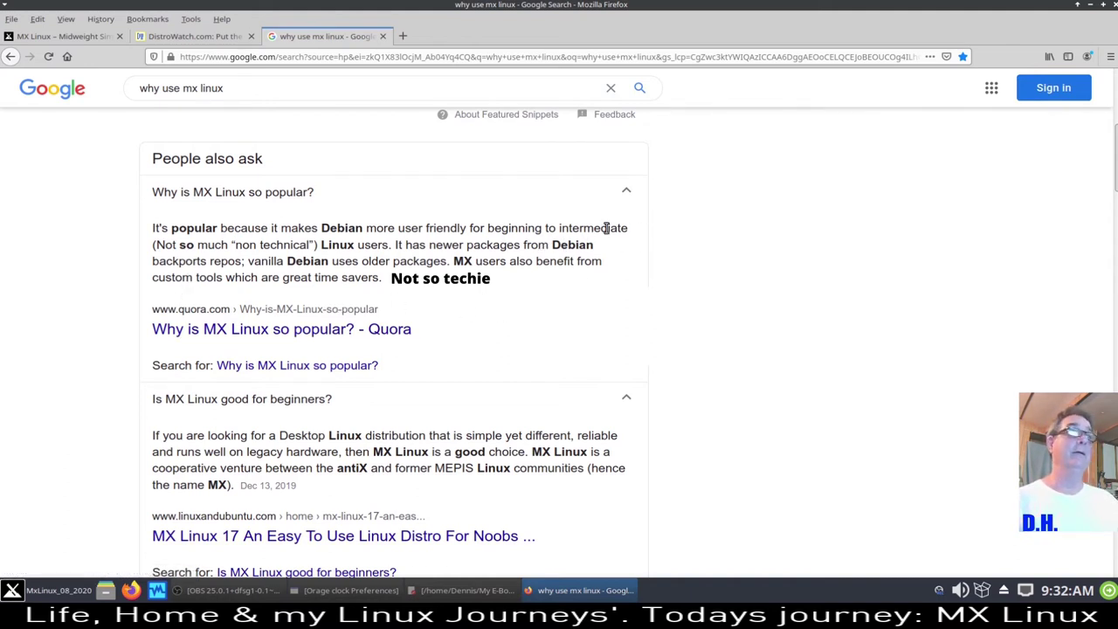
scroll(170, 248, "down", 1)
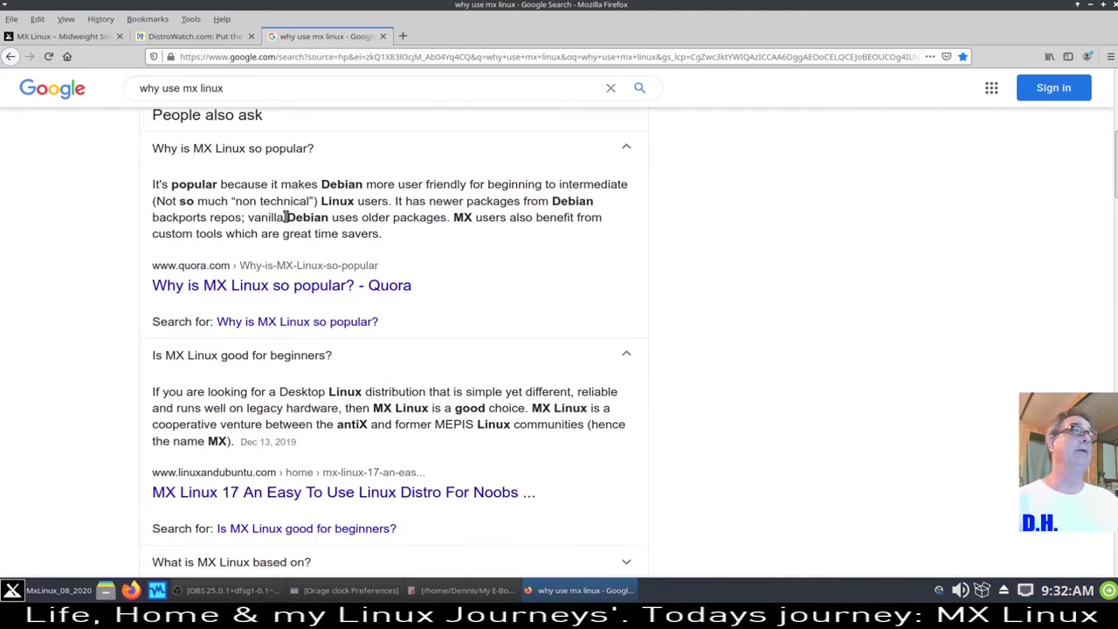
scroll(717, 295, "down", 4)
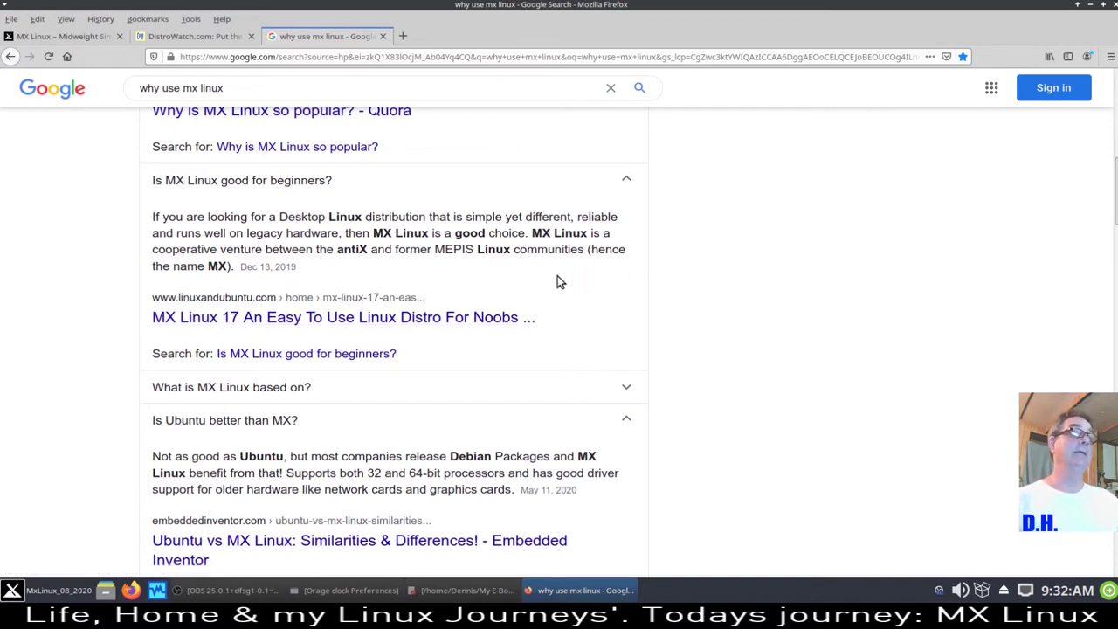
scroll(557, 283, "down", 1)
scroll(185, 276, "down", 2)
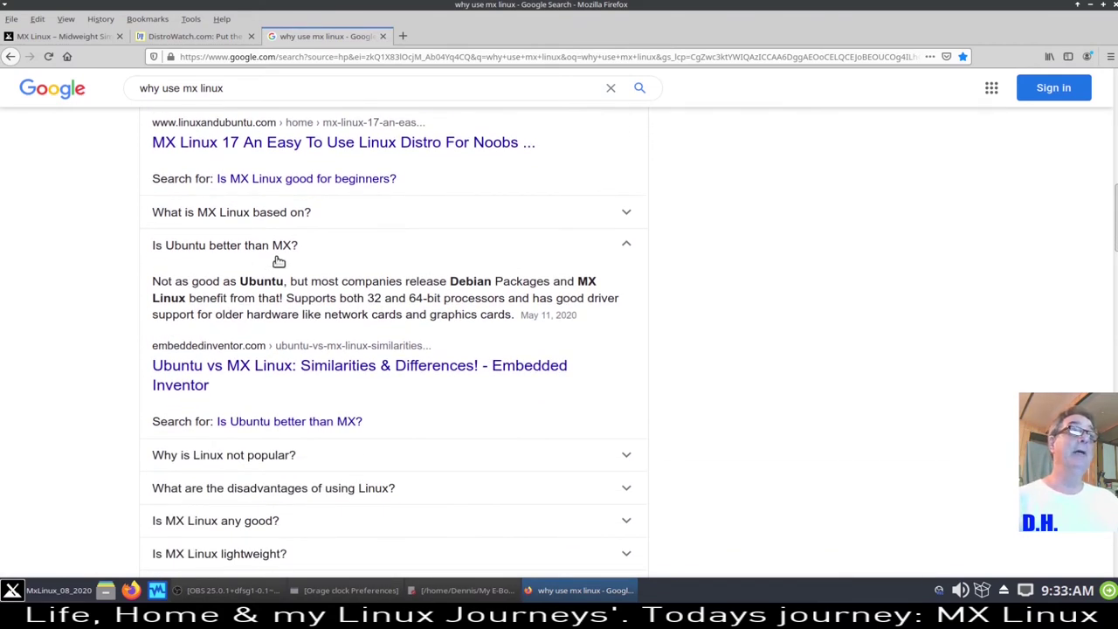
scroll(63, 288, "down", 3)
scroll(63, 284, "up", 2)
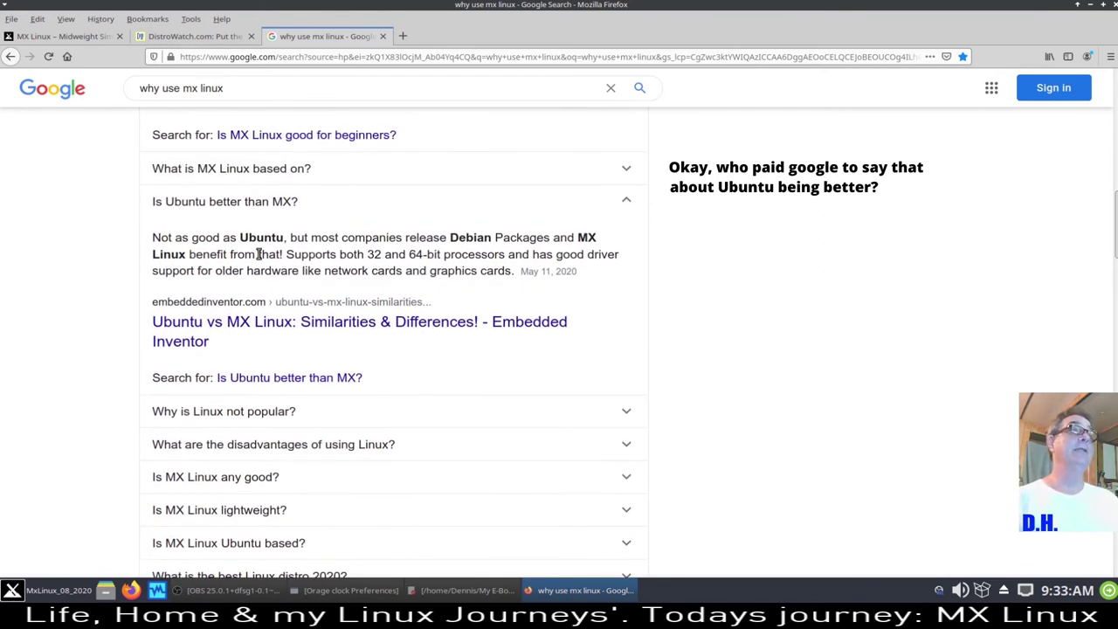
left_click_drag(240, 240, 278, 238)
left_click(263, 238)
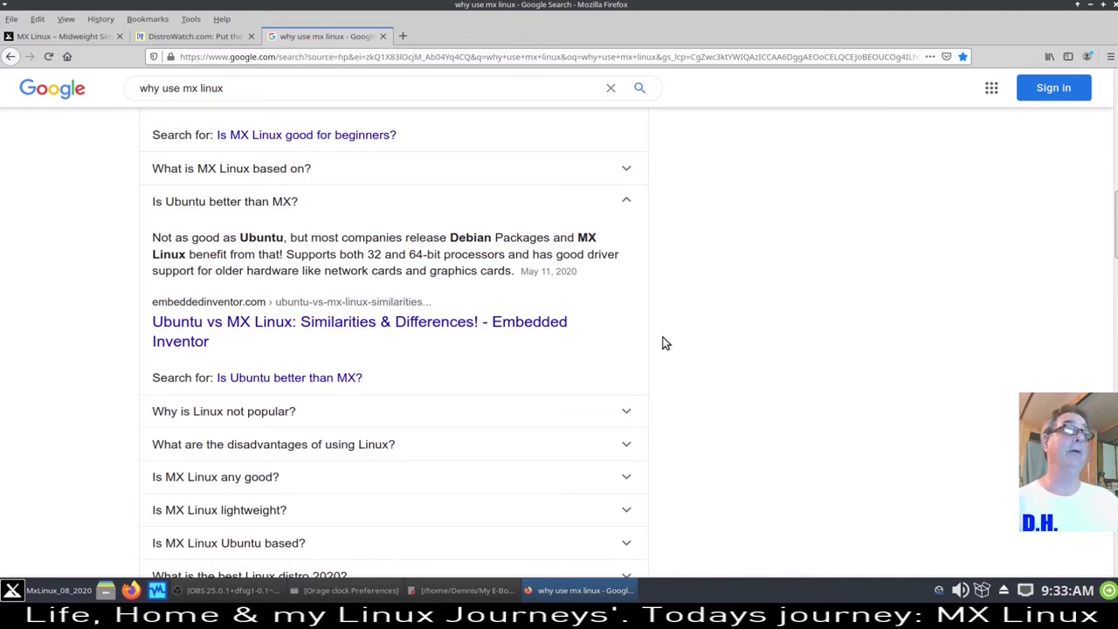
scroll(668, 340, "up", 2)
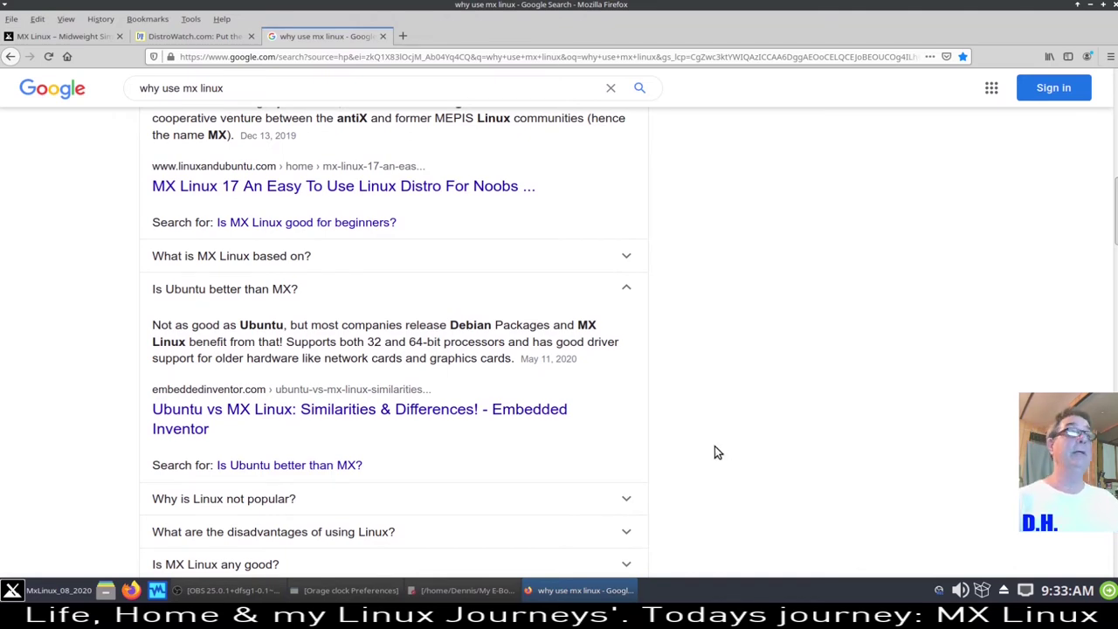
scroll(715, 452, "up", 10)
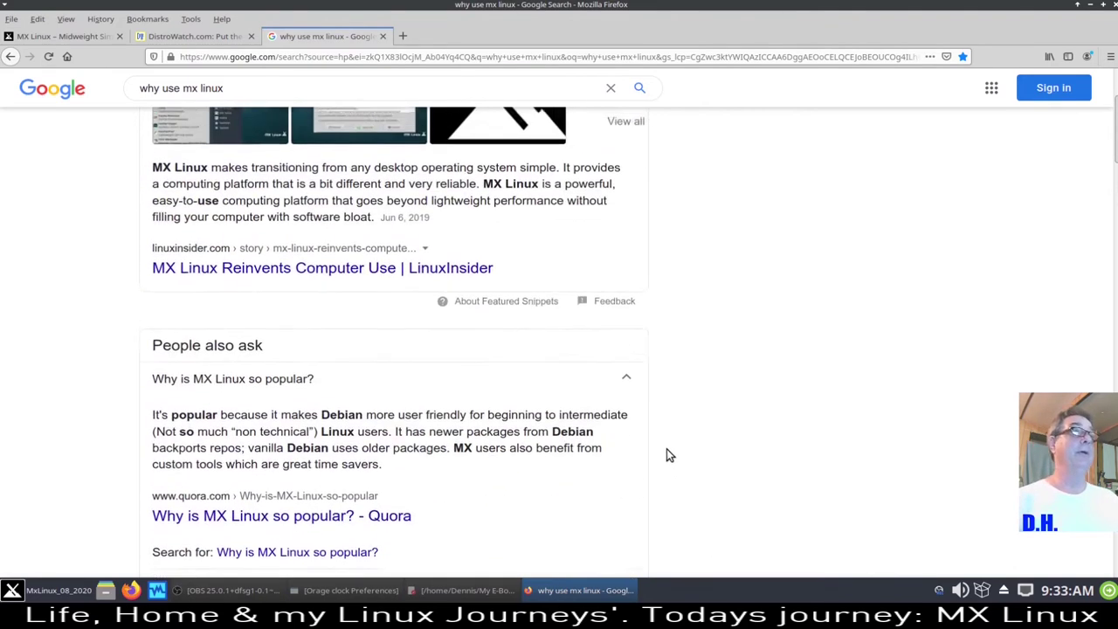
scroll(666, 454, "up", 3)
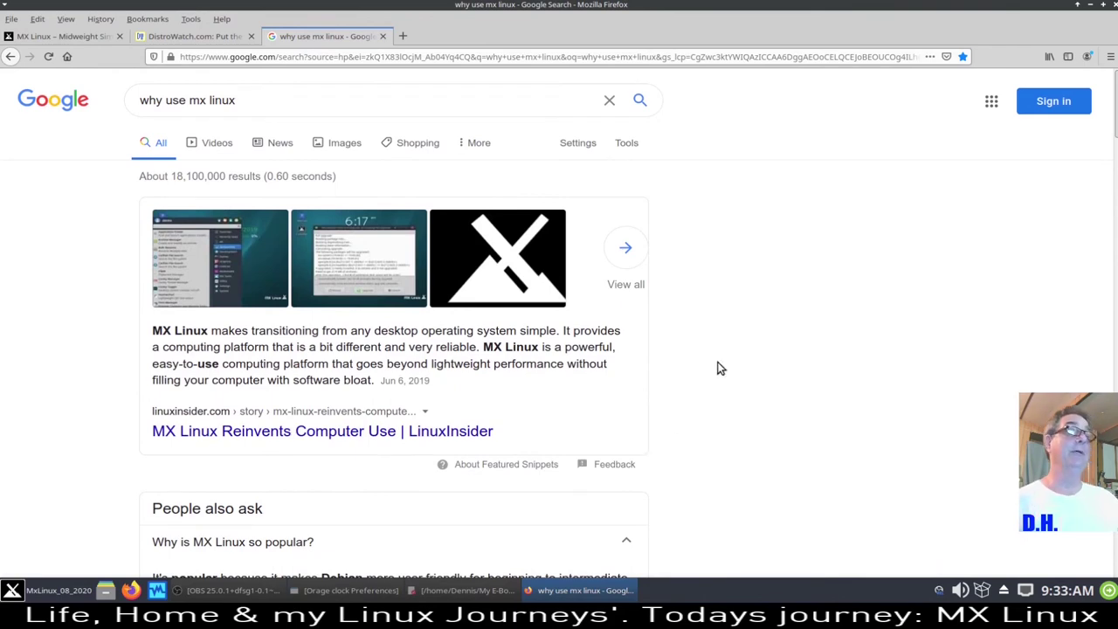
scroll(715, 366, "down", 10)
scroll(701, 367, "down", 4)
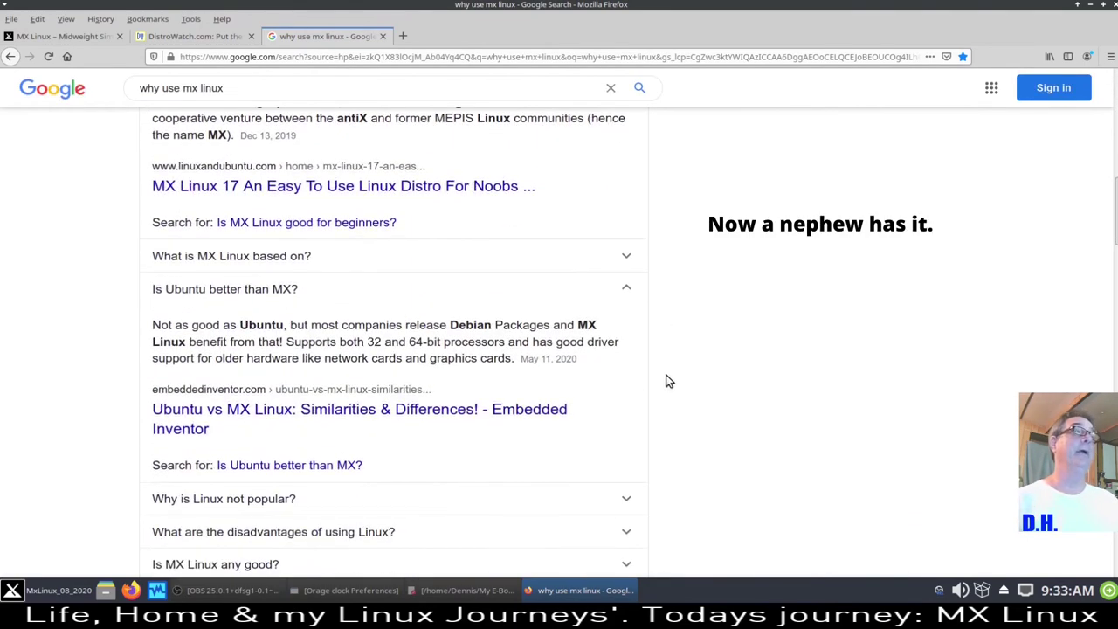
scroll(669, 380, "down", 4)
scroll(665, 395, "down", 2)
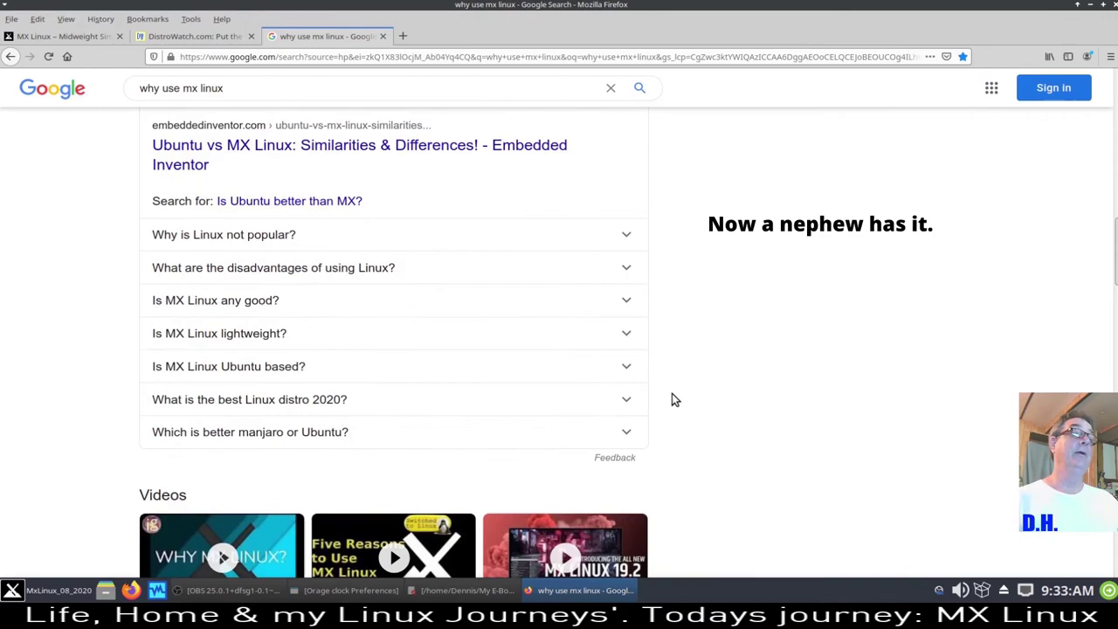
scroll(672, 393, "up", 6)
scroll(669, 394, "up", 8)
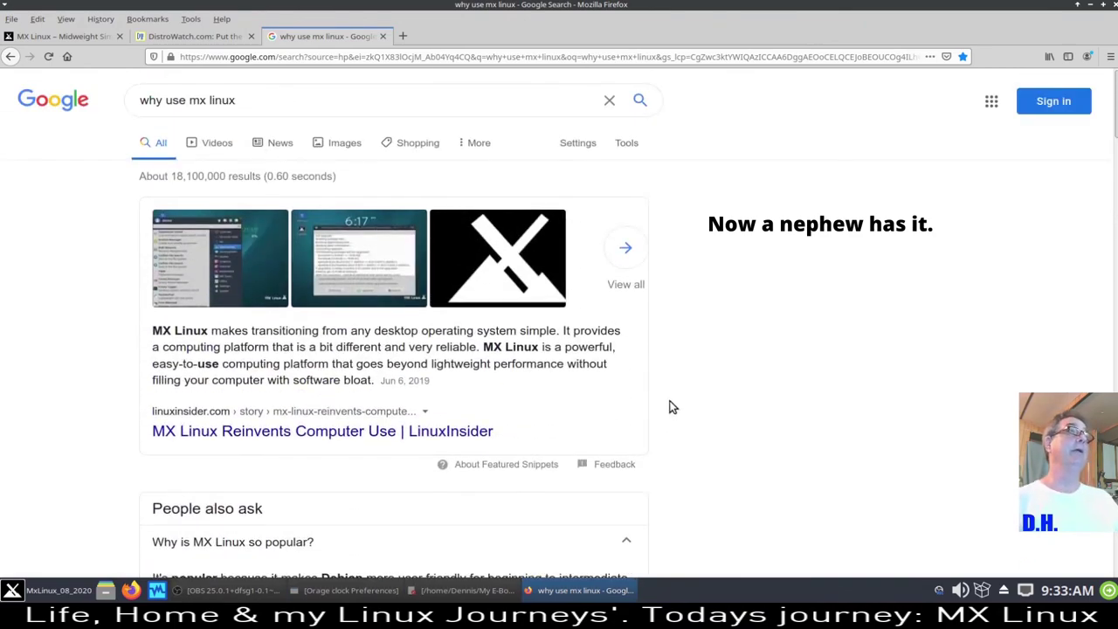
- Minimize and restore the Firefox search results window twice from the taskbar
left_click(1091, 5)
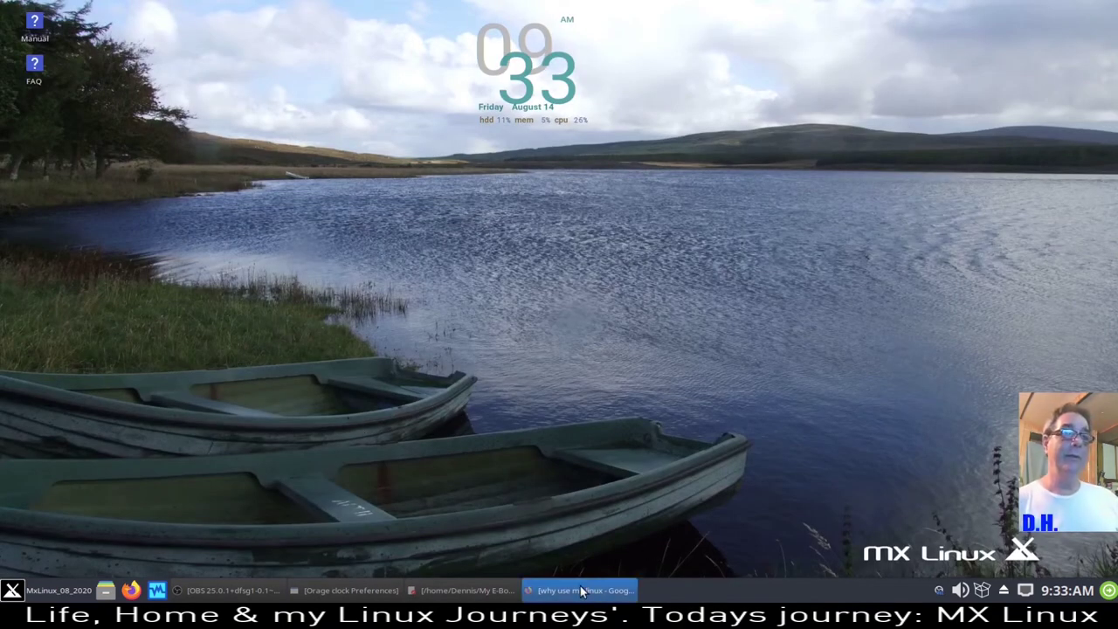
left_click(579, 585)
left_click(577, 584)
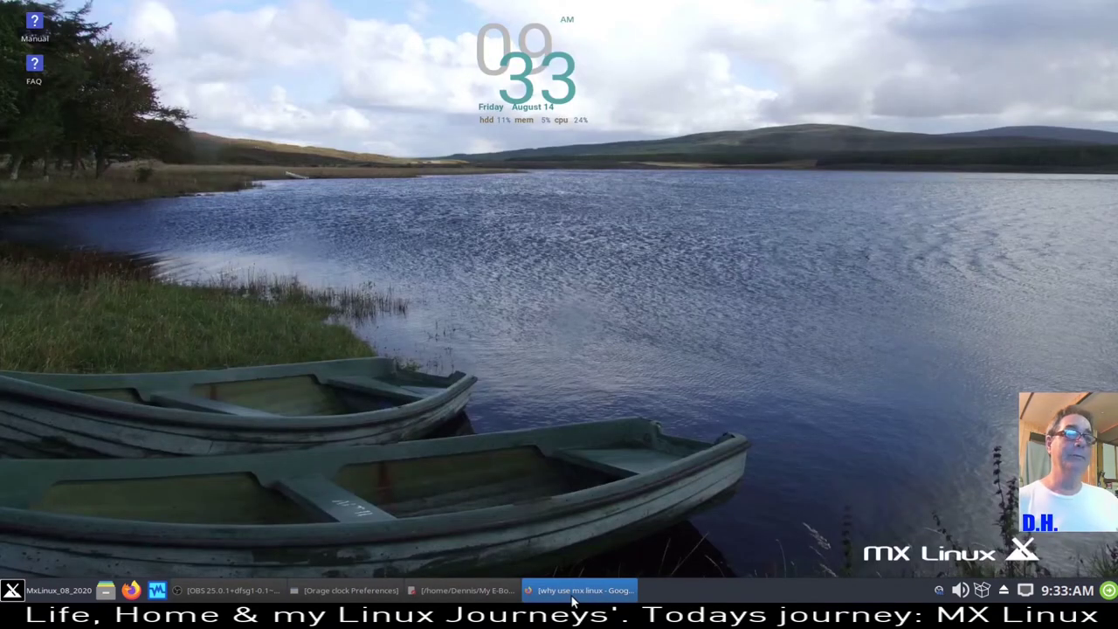
left_click(575, 585)
- Quit Firefox closing all three tabs, and bring back the Mousepad clock notes
left_click(1113, 5)
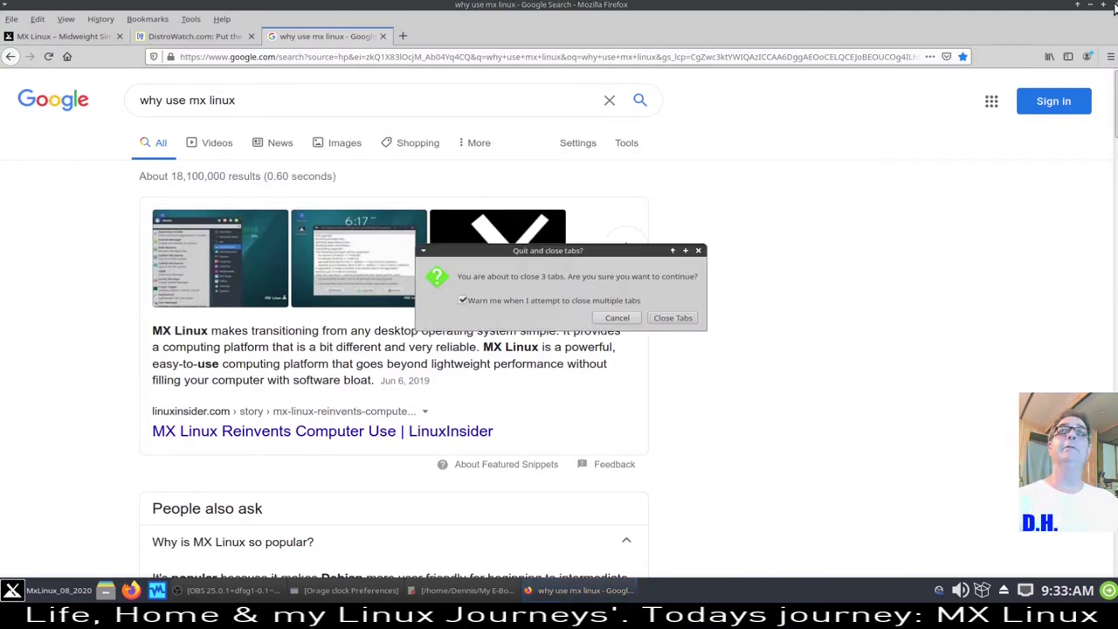
left_click(670, 319)
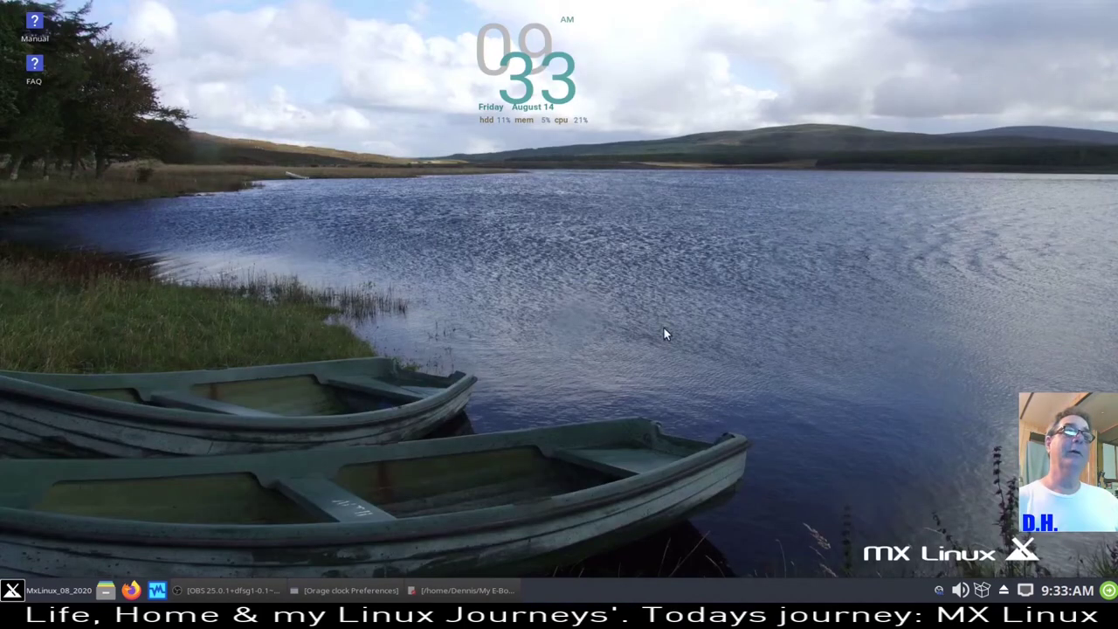
left_click(492, 603)
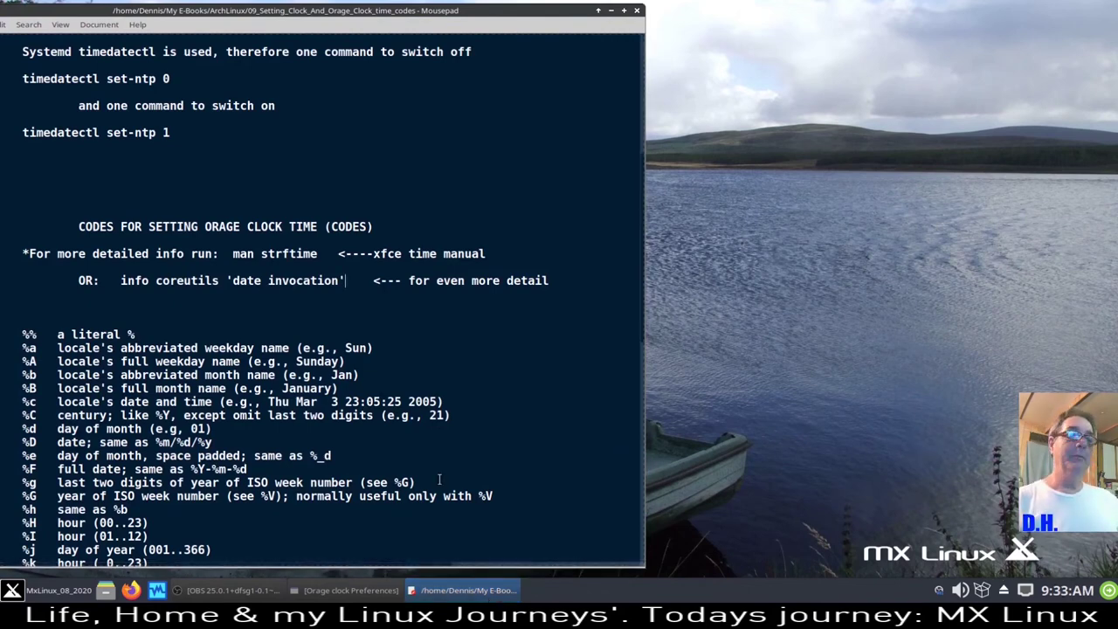
- Close the old Orage clock preferences and reopen them from the panel clock's Properties, placed top-right
left_click(349, 591)
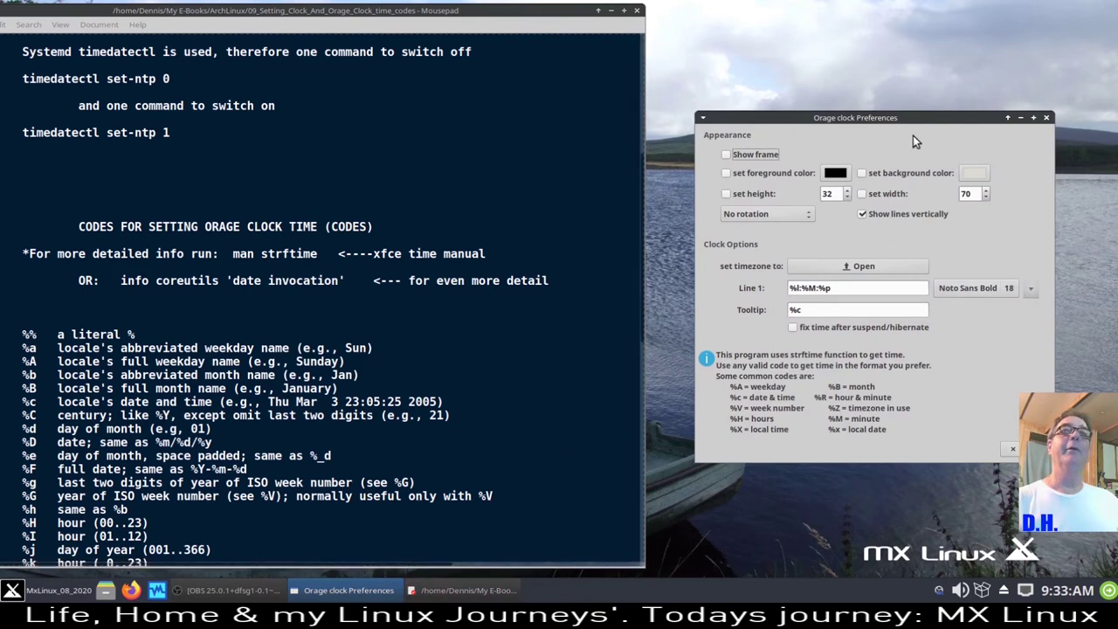
left_click_drag(909, 117, 911, 28)
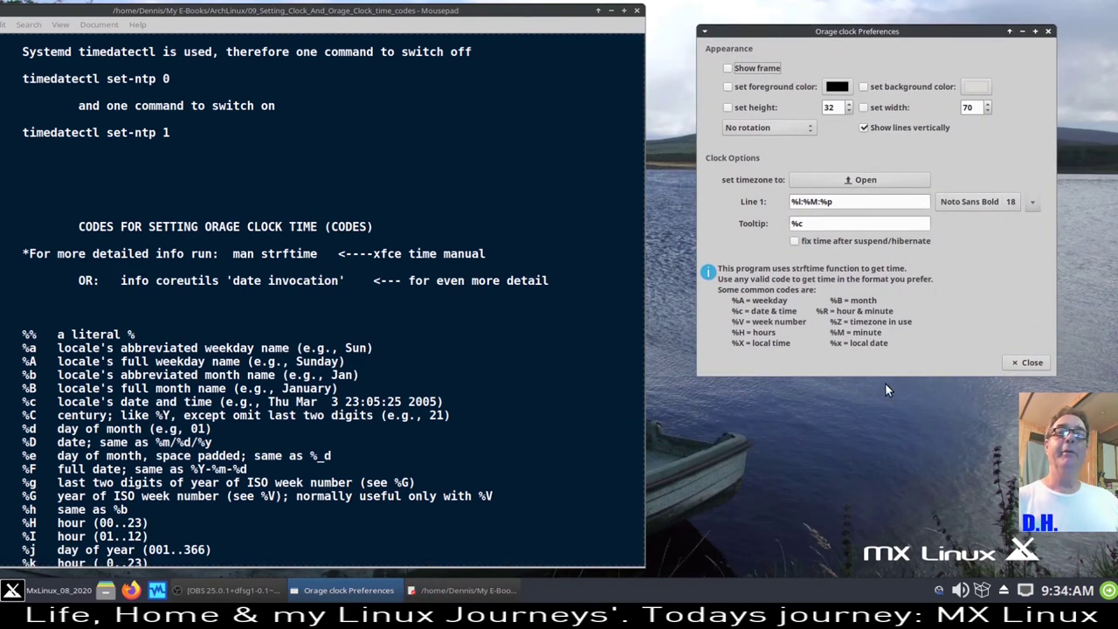
left_click(1028, 361)
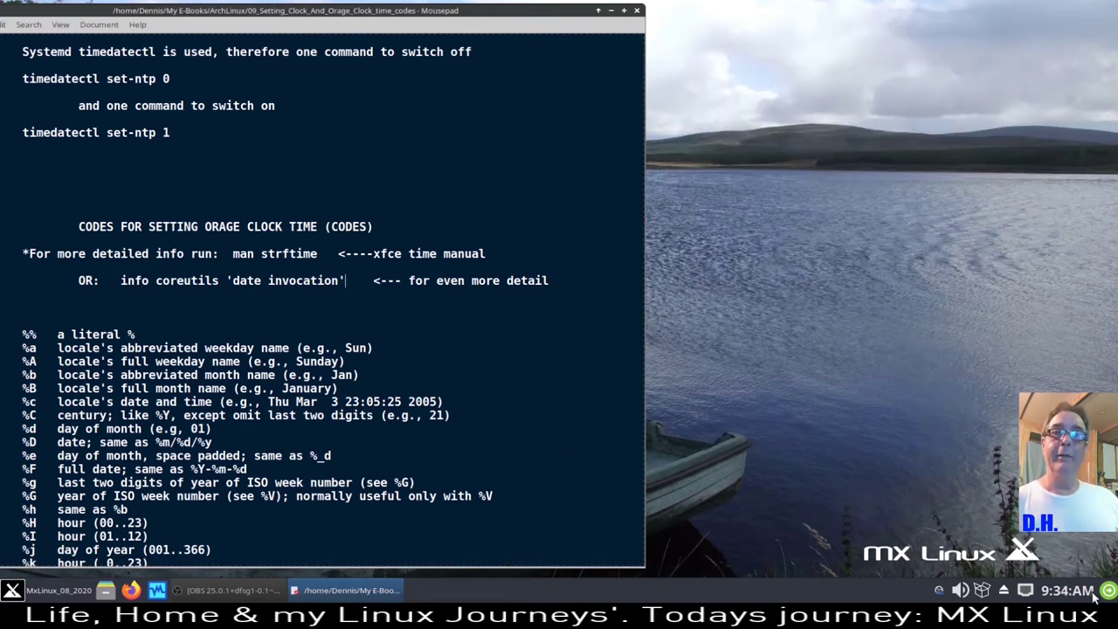
right_click(1060, 592)
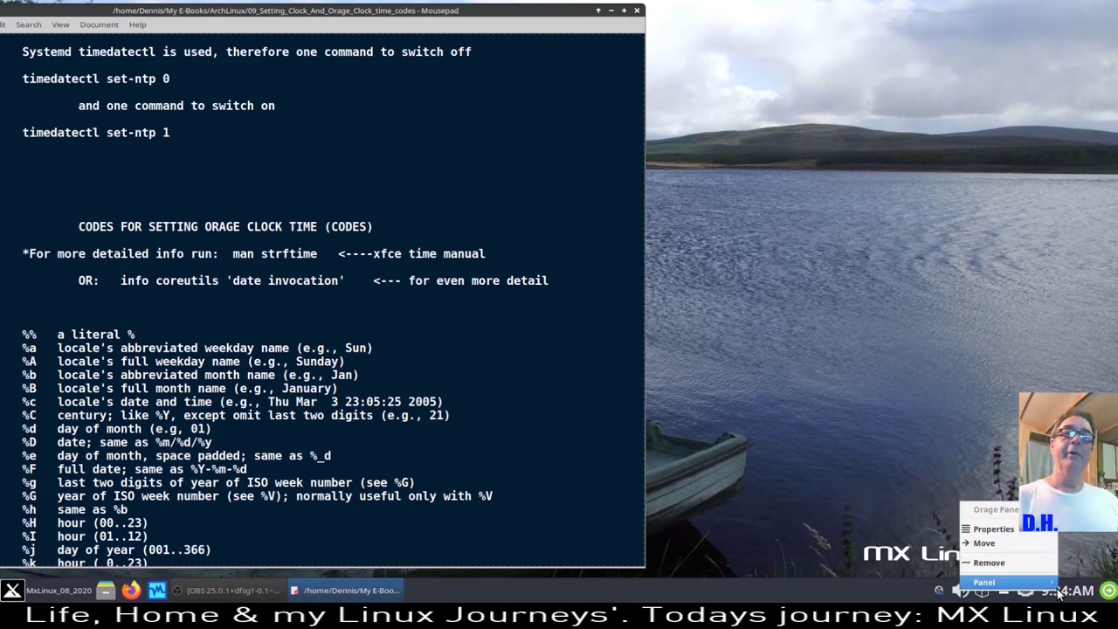
left_click(1029, 529)
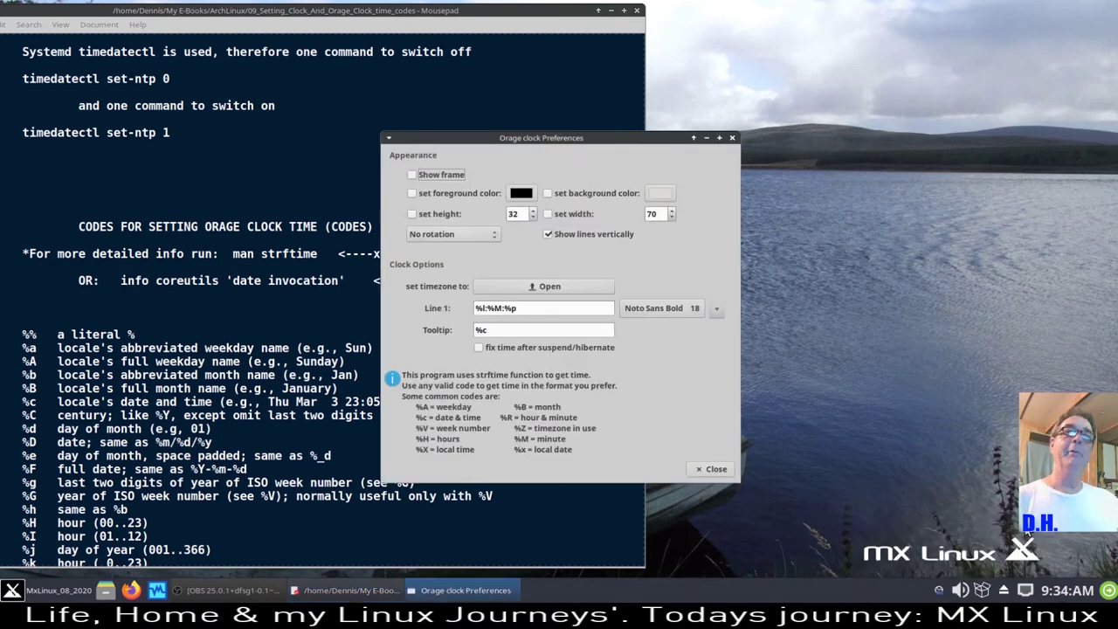
left_click_drag(543, 143, 822, 66)
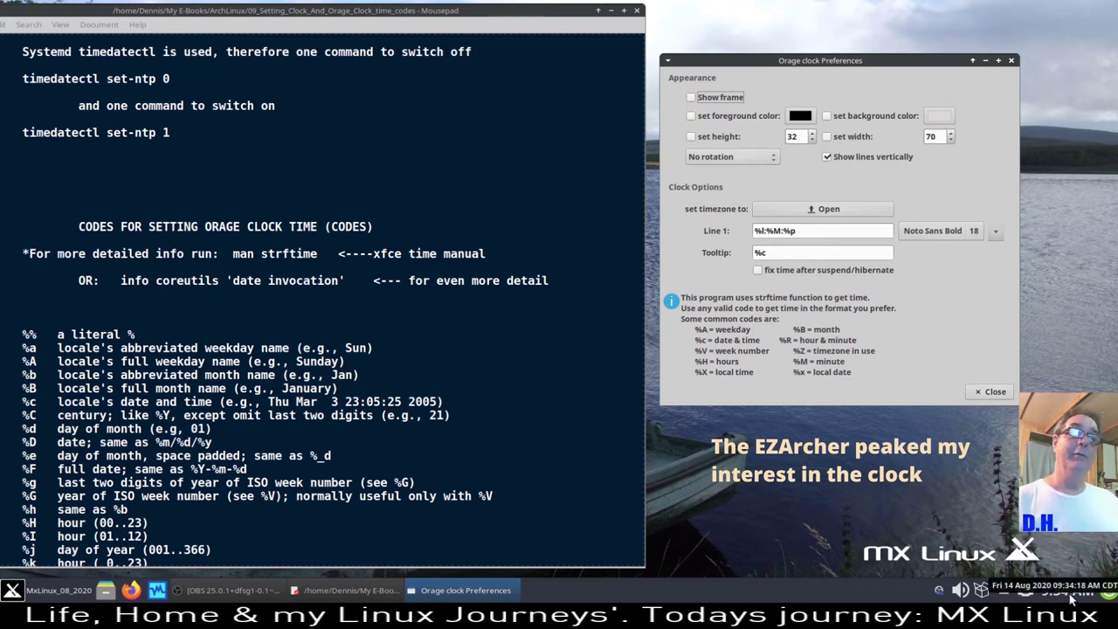
- Scroll through and select the strftime time-code list in the Mousepad notes
left_click(566, 497)
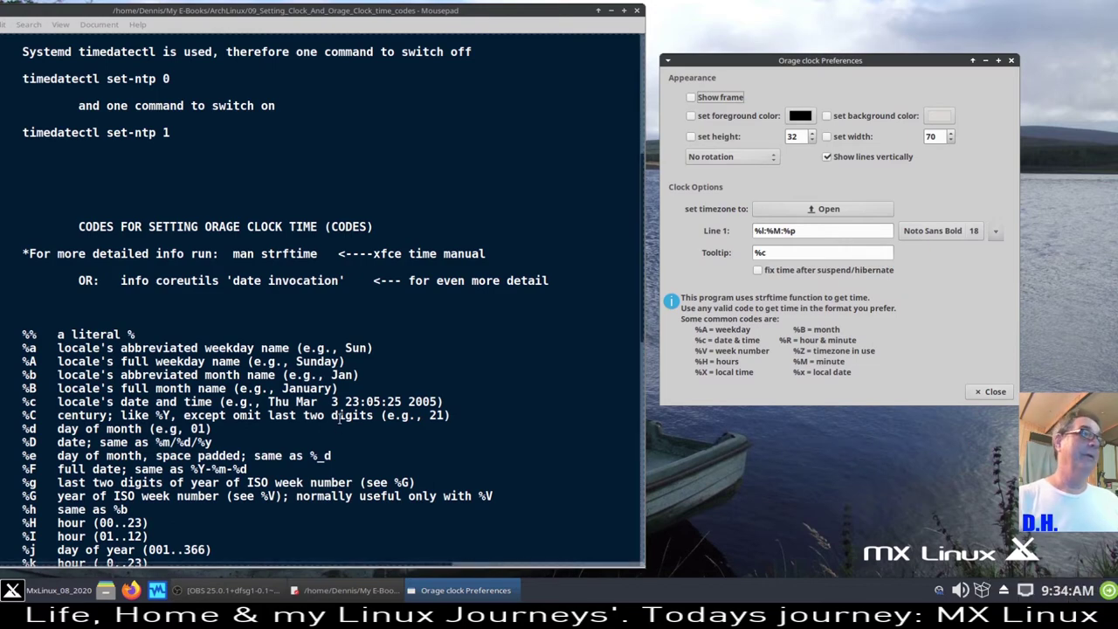
scroll(332, 415, "down", 5)
scroll(329, 414, "down", 5)
scroll(233, 363, "up", 5)
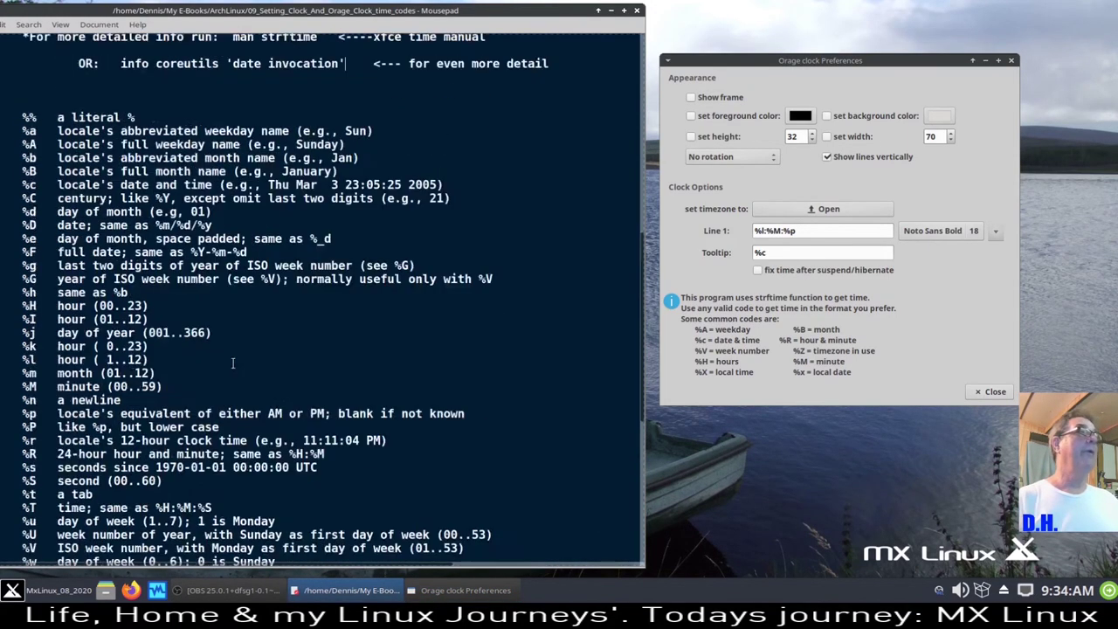
left_click_drag(11, 129, 413, 446)
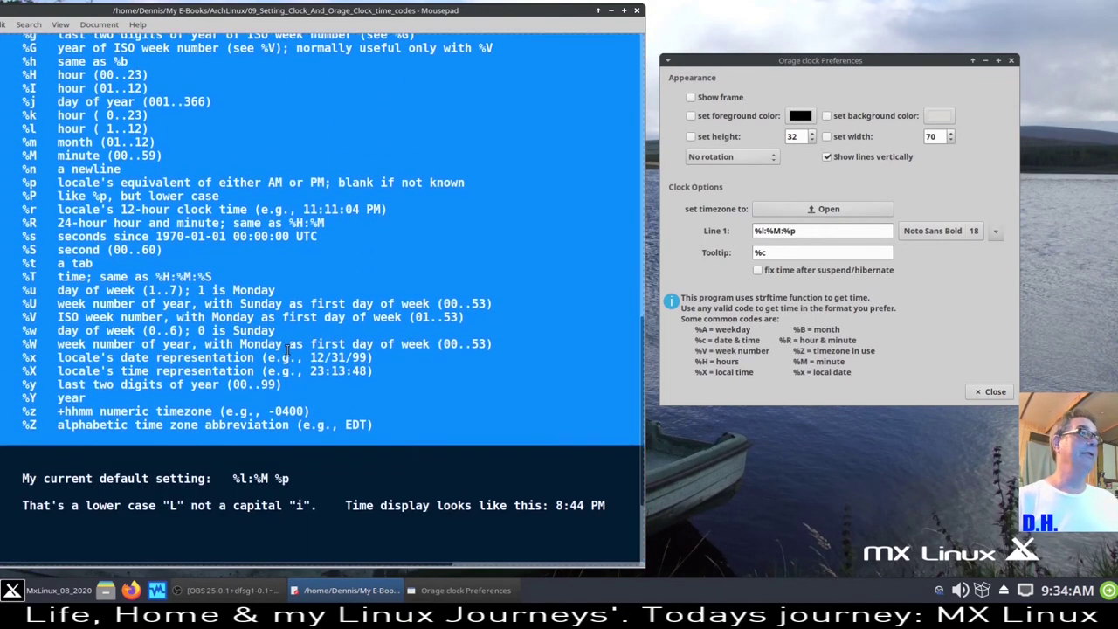
scroll(138, 388, "up", 8)
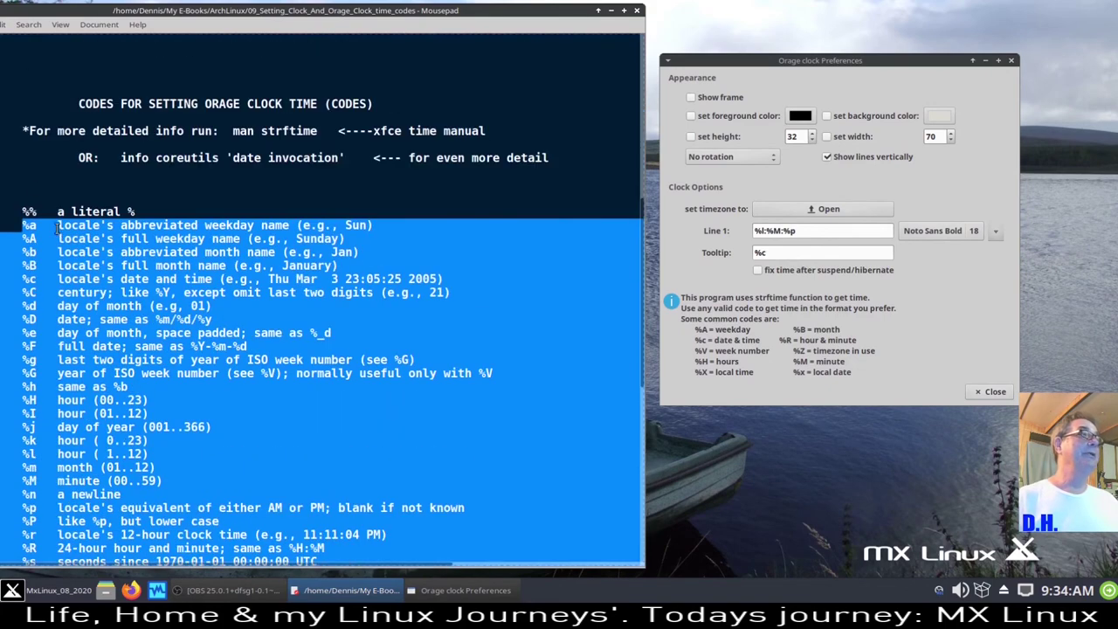
left_click(26, 187)
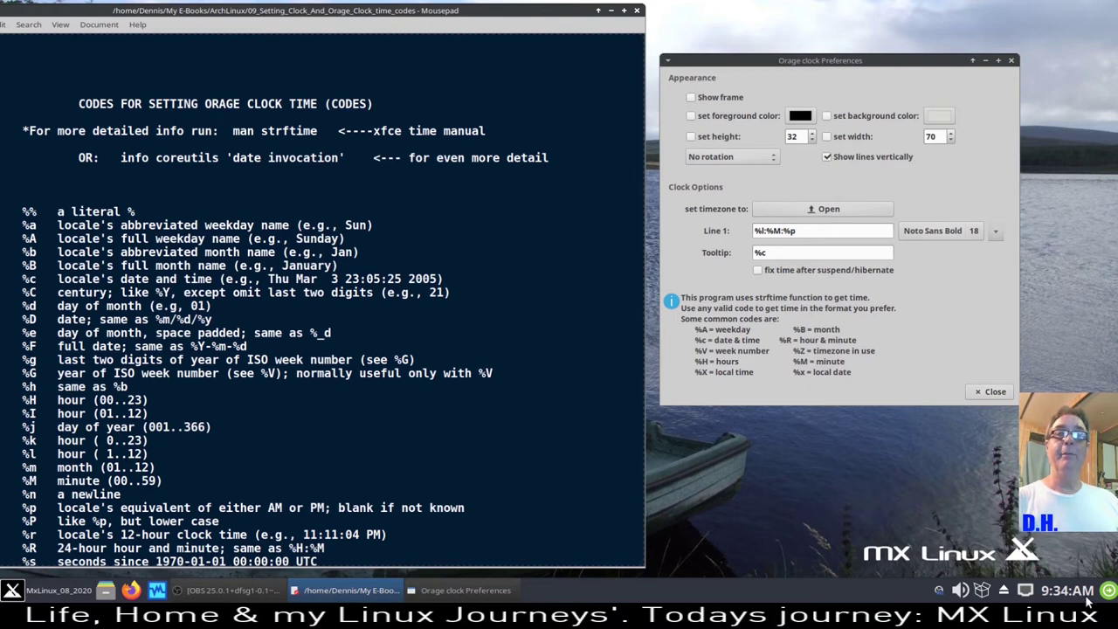
- Give the clock a custom bright yellow text colour, #EAF51E
left_click(692, 119)
left_click(692, 118)
left_click(799, 117)
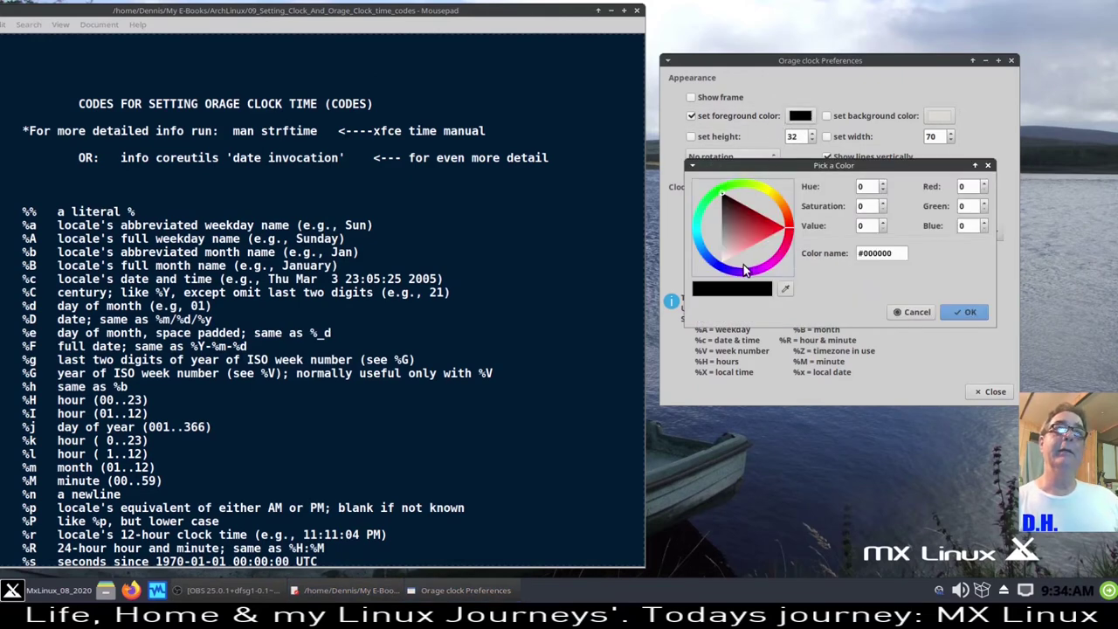
left_click(714, 269)
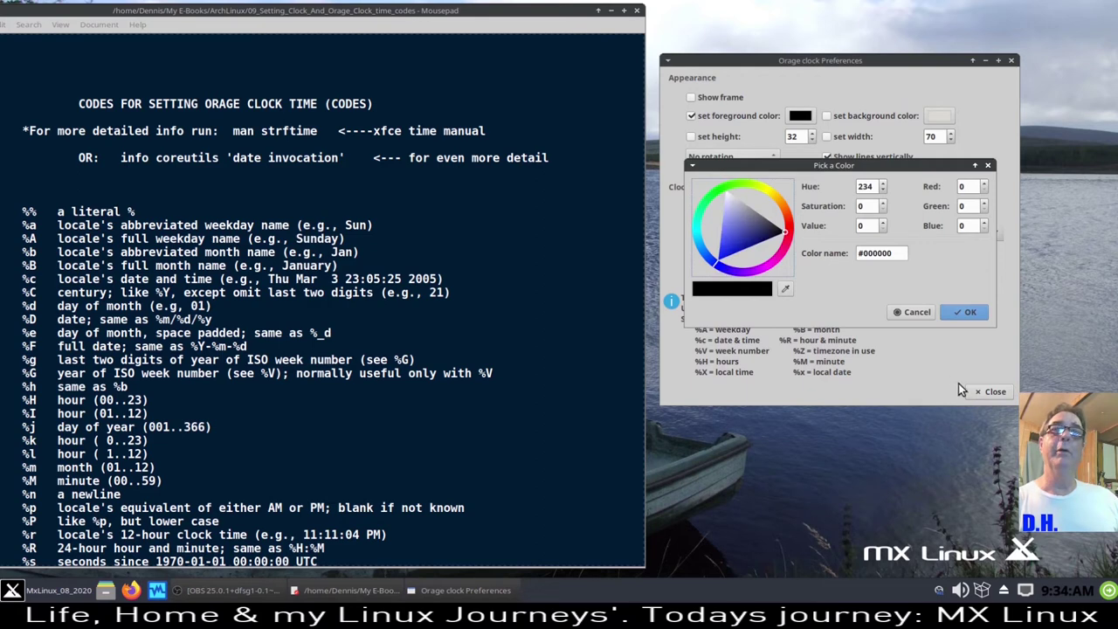
left_click(762, 188)
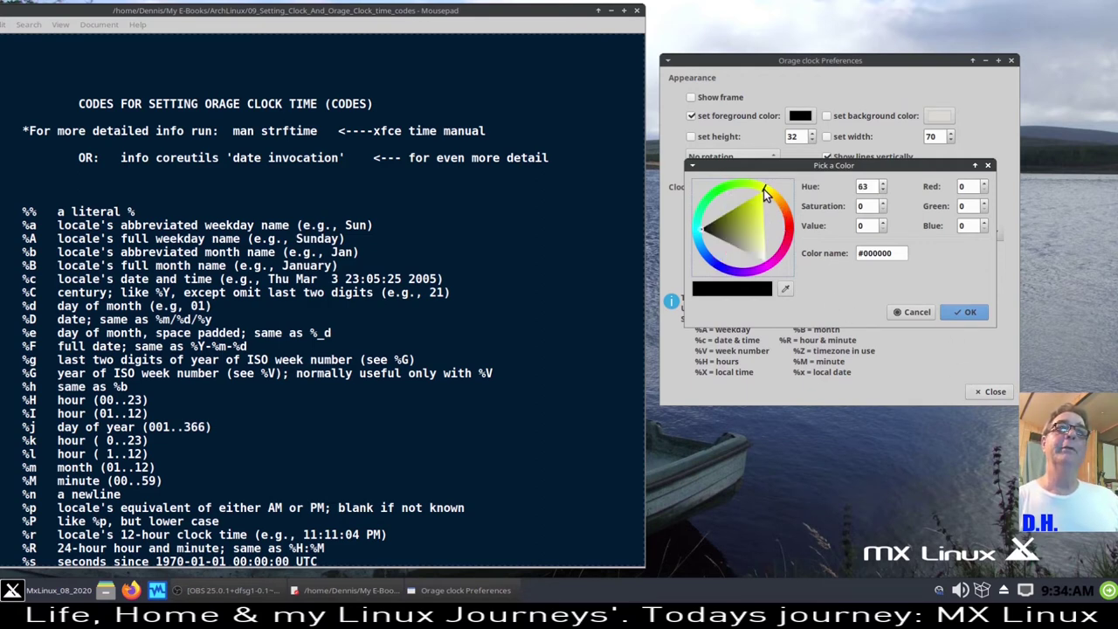
left_click(785, 292)
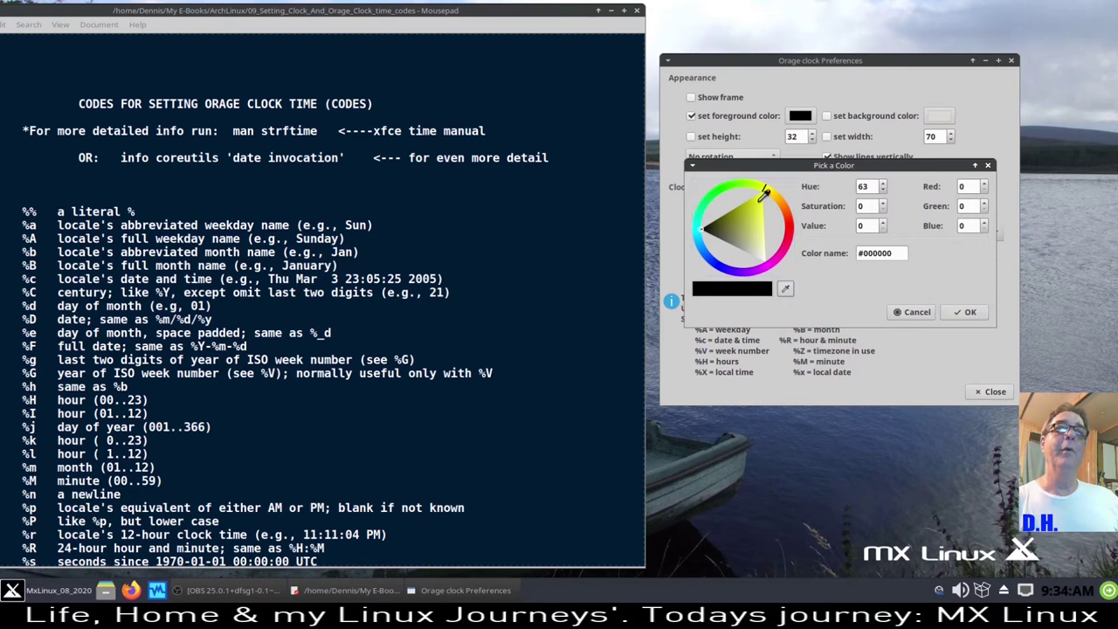
left_click(762, 202)
left_click(961, 313)
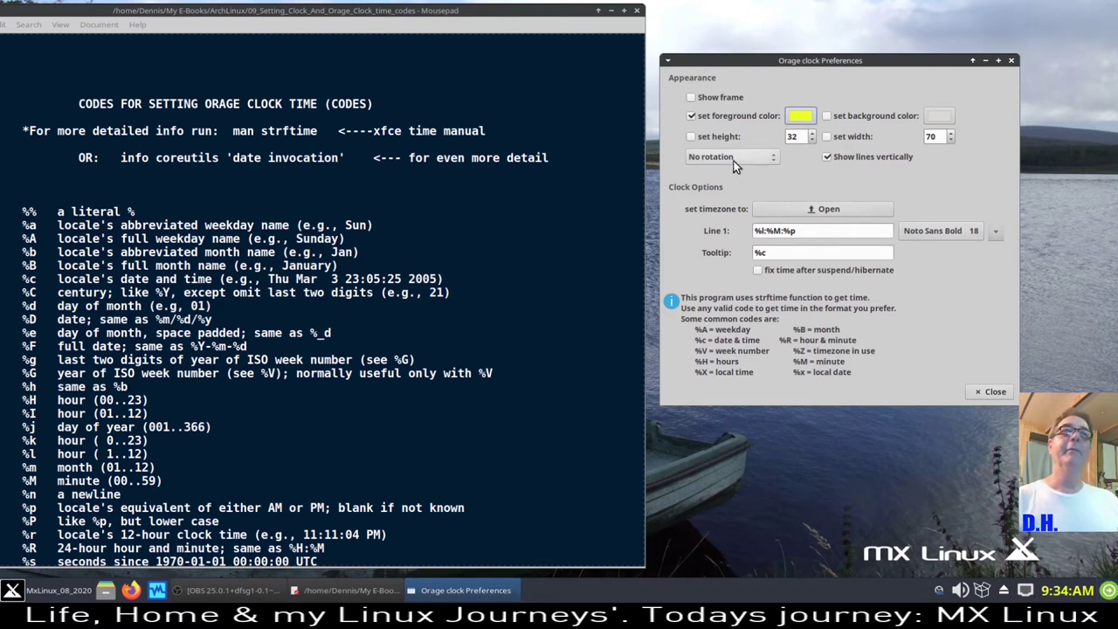
left_click(936, 116)
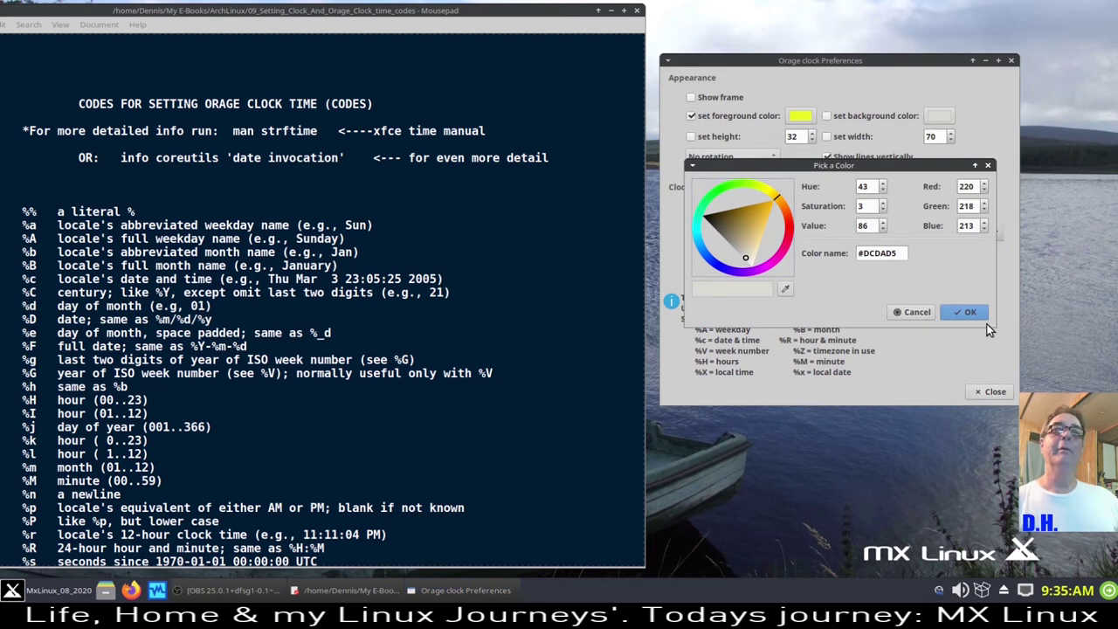
left_click(918, 312)
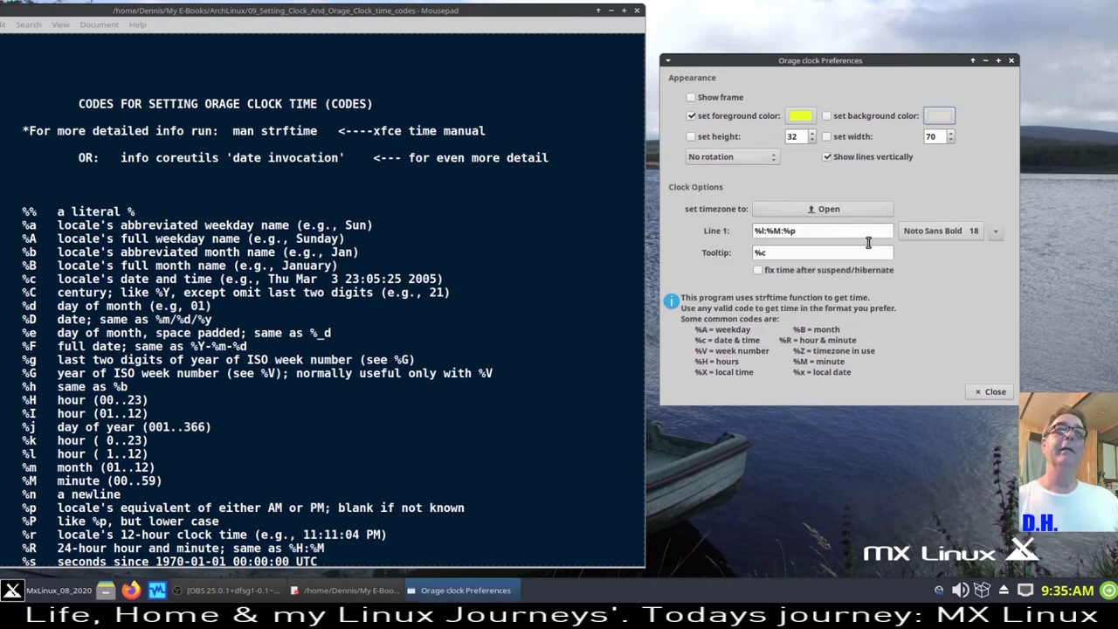
left_click(800, 122)
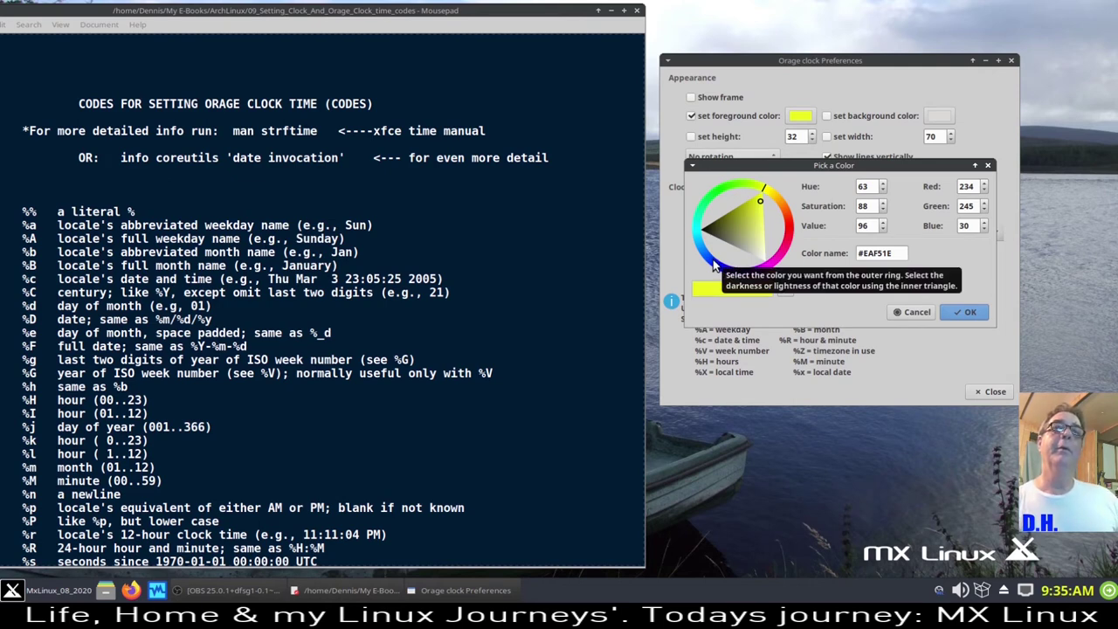
left_click(967, 312)
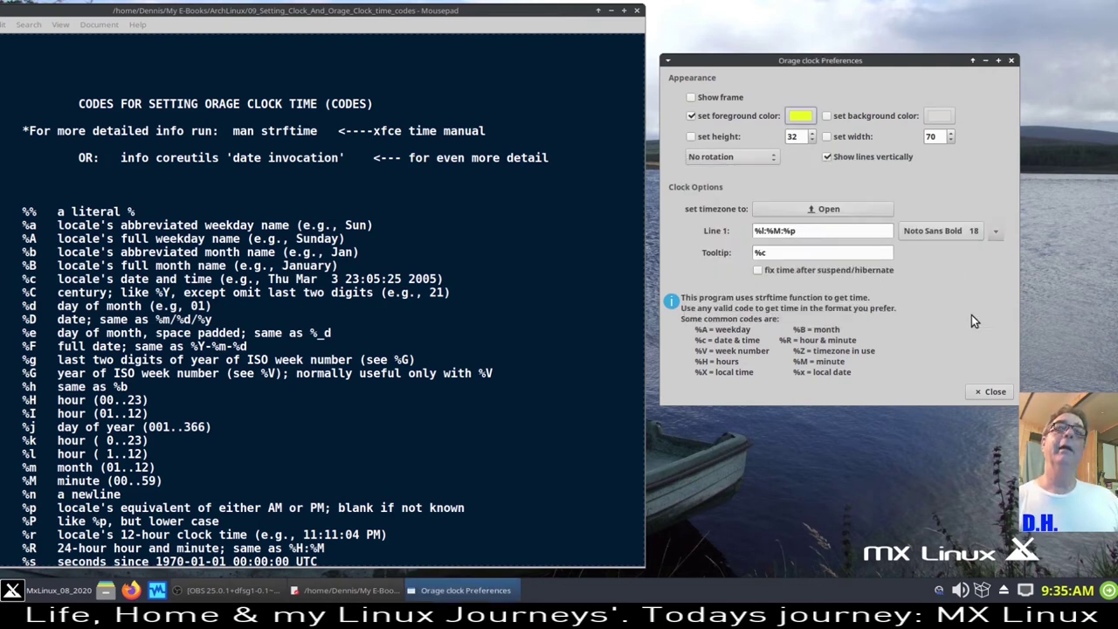
- Pick a near-black background colour and turn on the clock's background colour
left_click(940, 118)
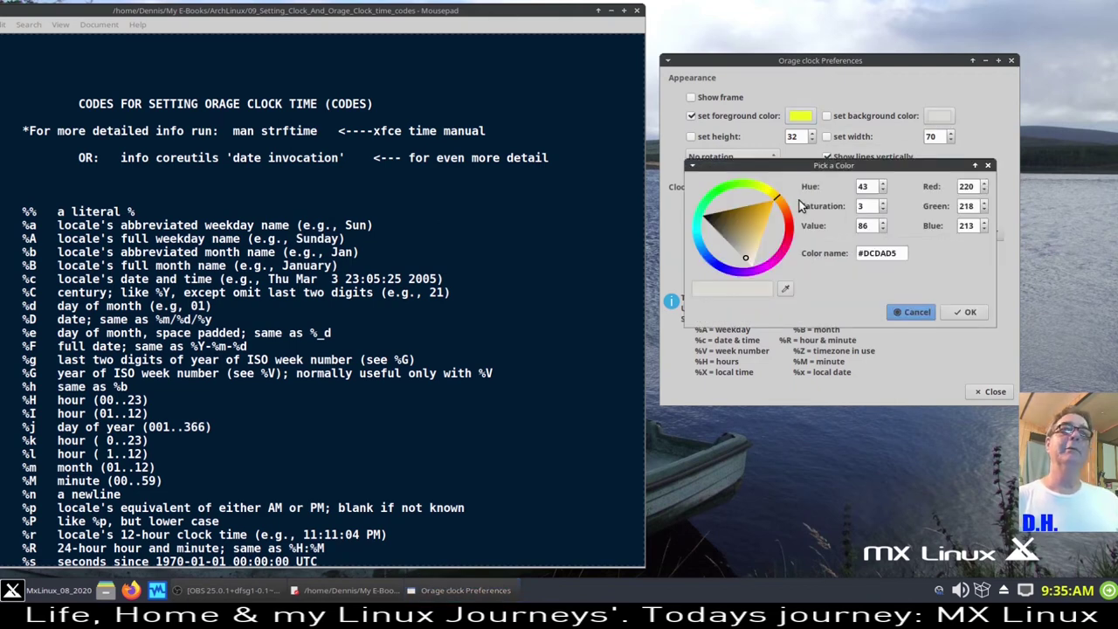
left_click(709, 223)
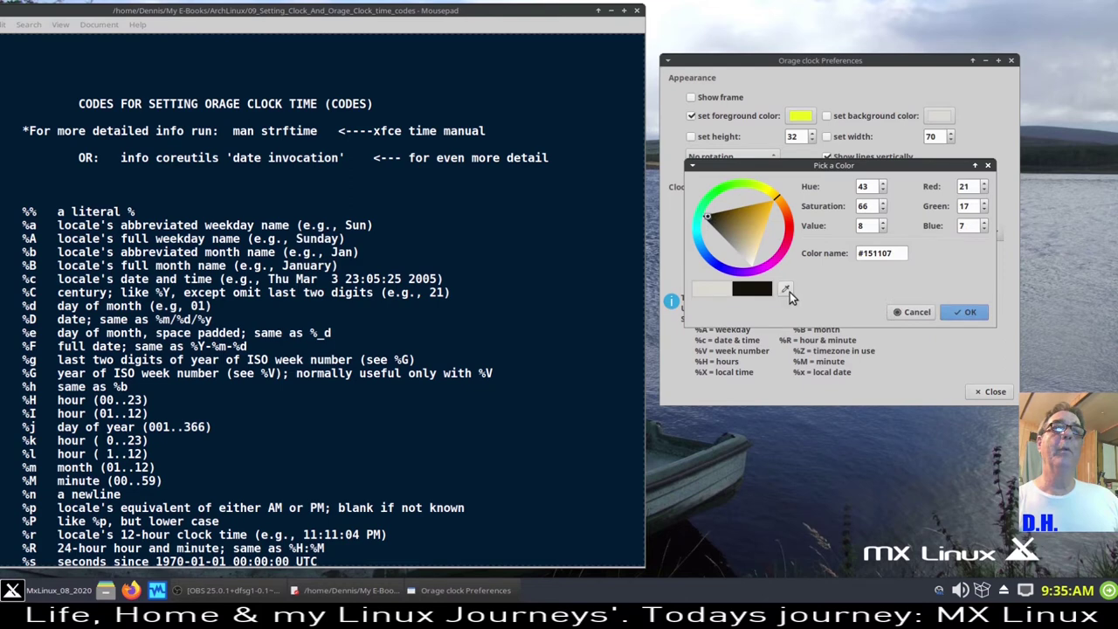
left_click(786, 289)
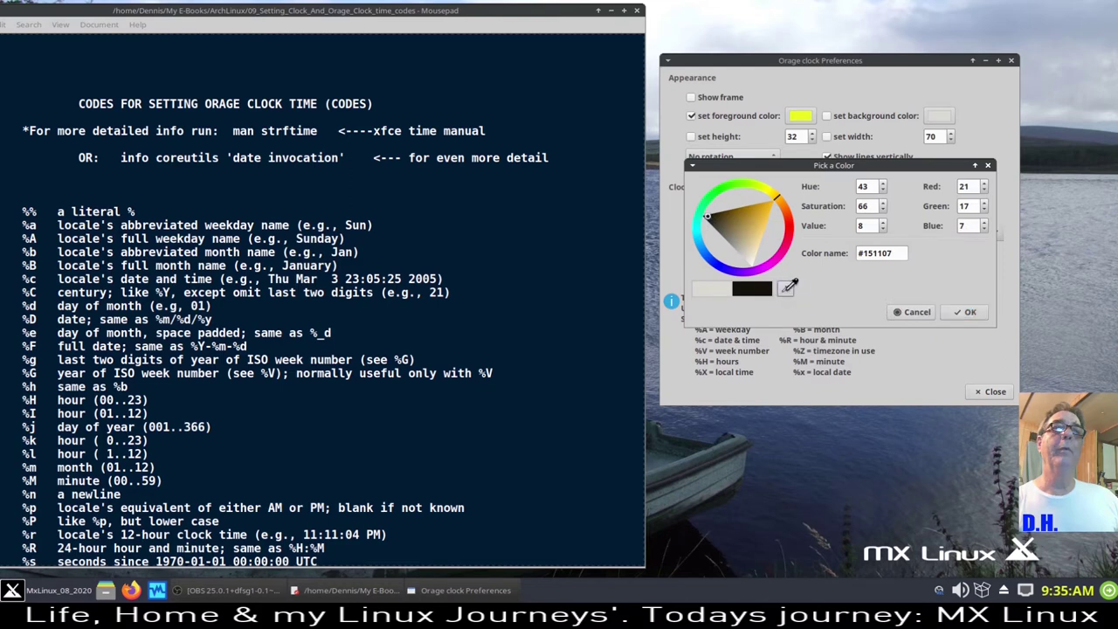
left_click(959, 312)
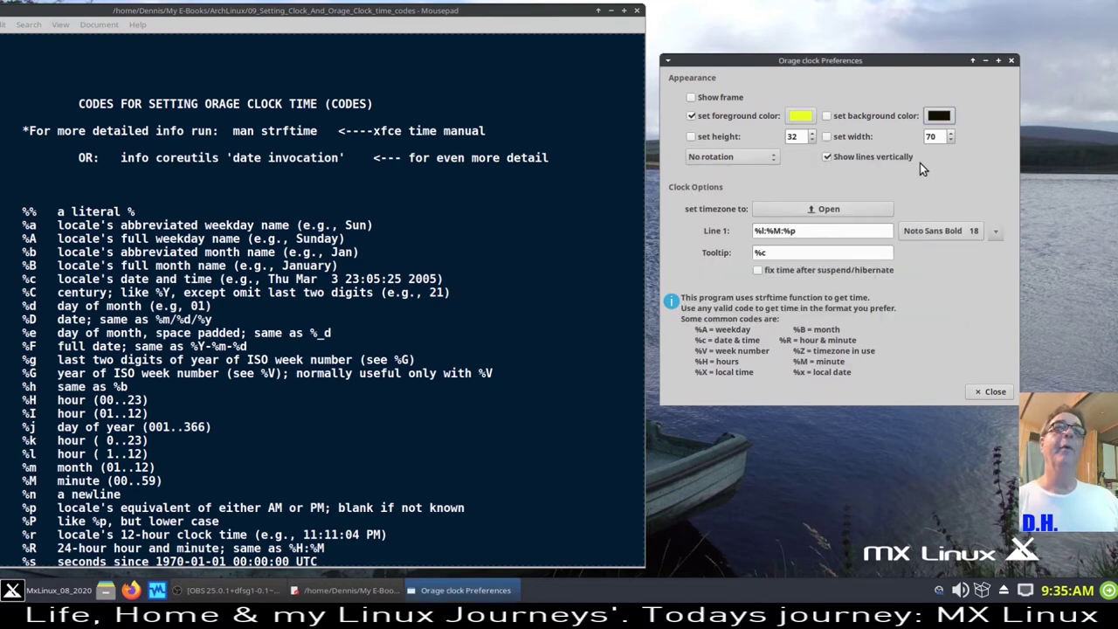
left_click(829, 119)
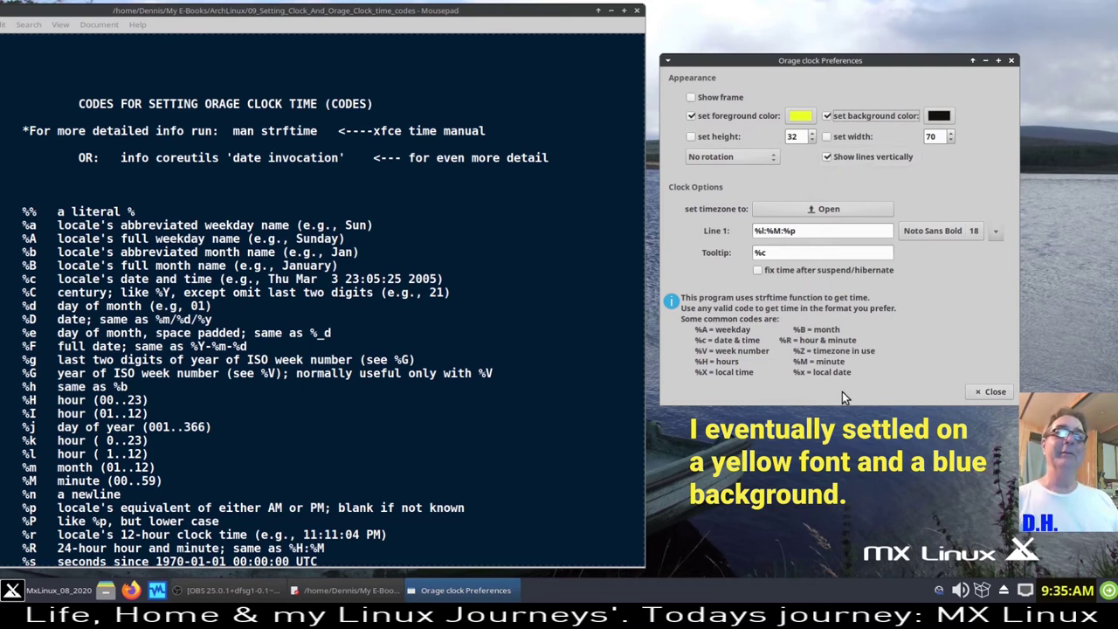
- Keep the Line 1 font at Noto Sans Bold 18 and close the clock preferences
left_click(979, 233)
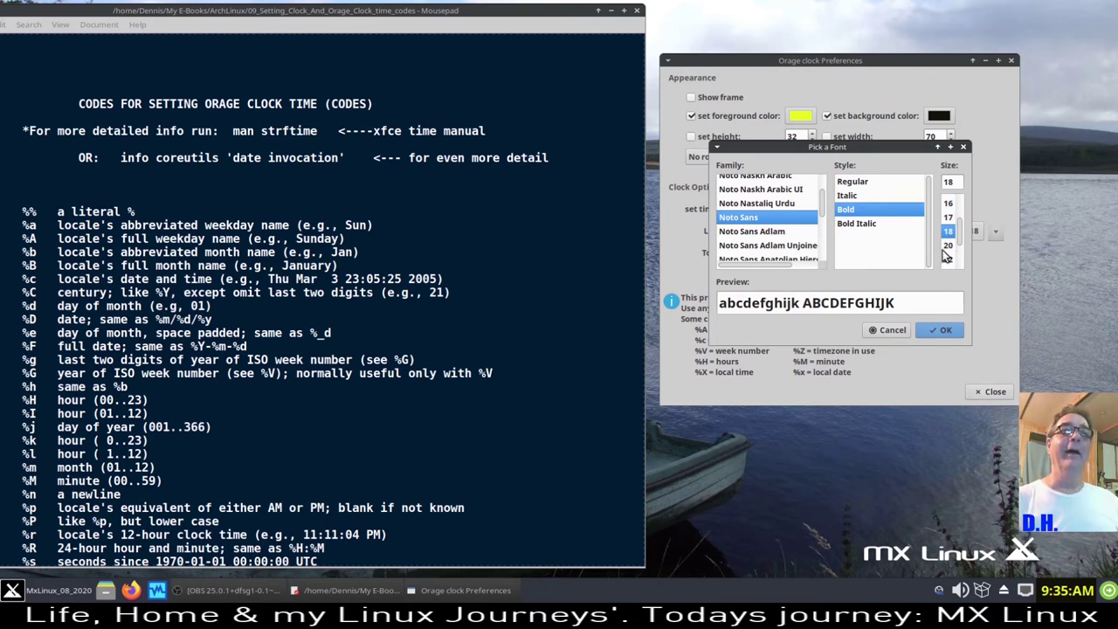
left_click(900, 334)
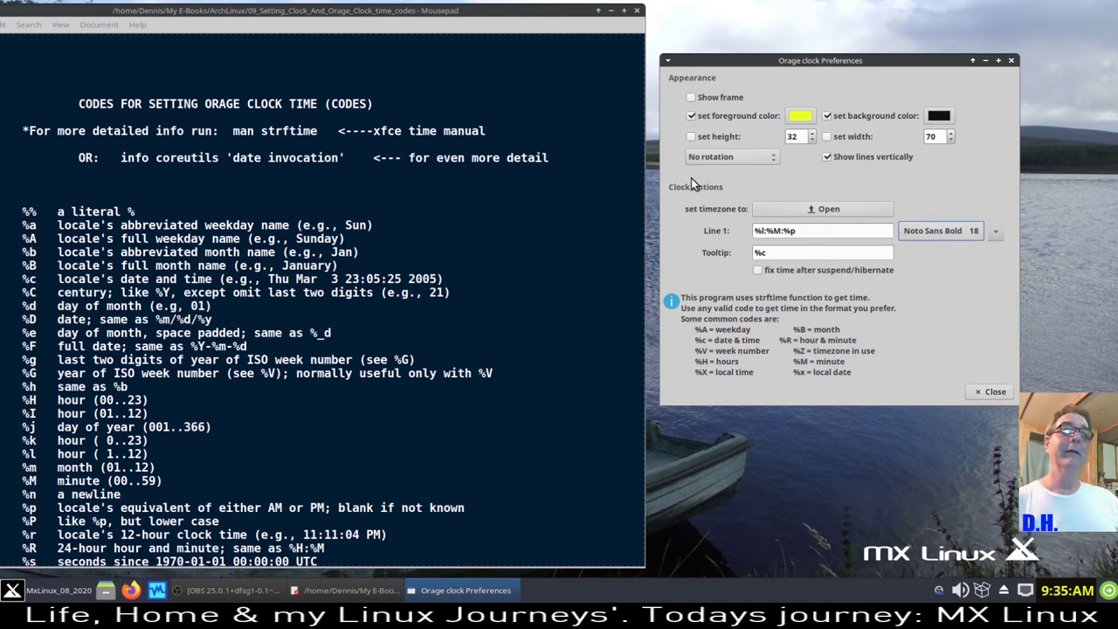
left_click(973, 395)
- Maximize Mousepad and scroll through the Orage clock time-code notes
left_click(624, 10)
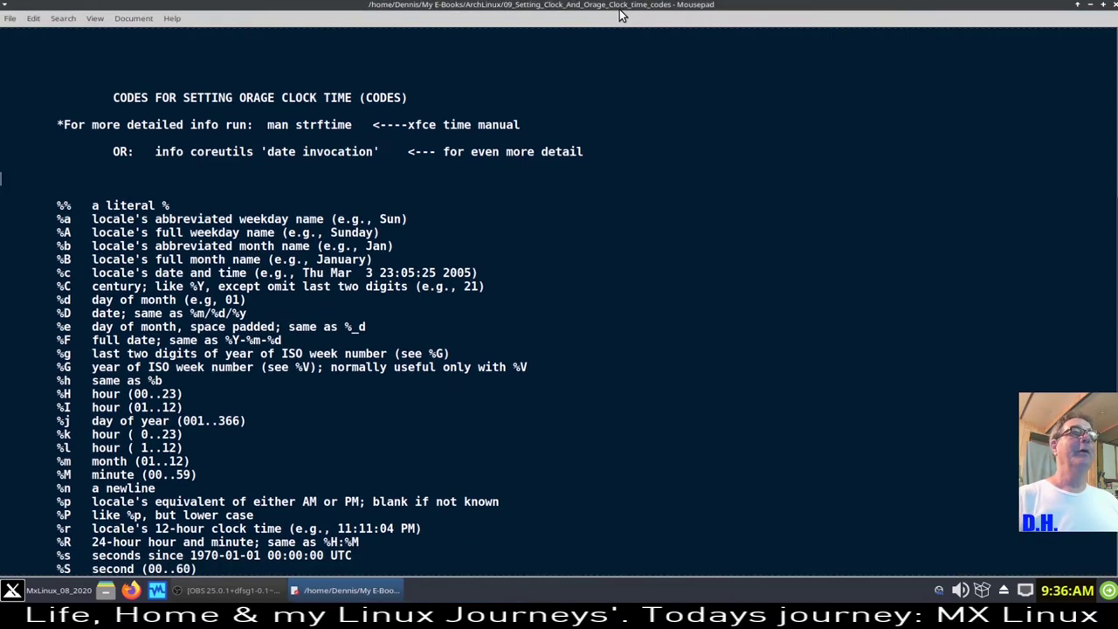
scroll(163, 180, "up", 10)
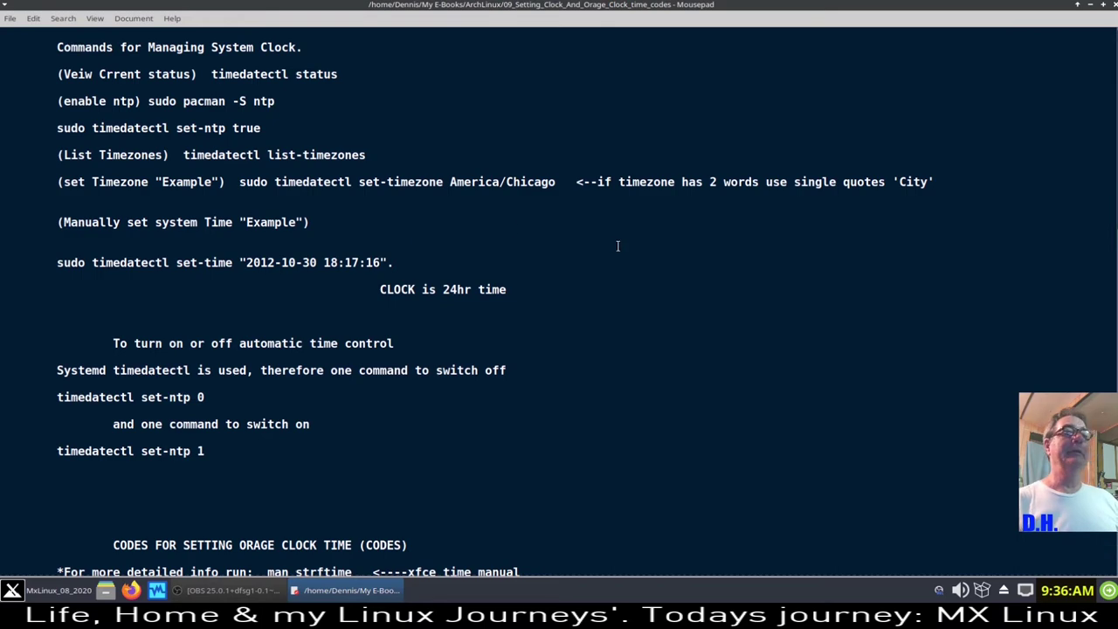
scroll(202, 256, "down", 3)
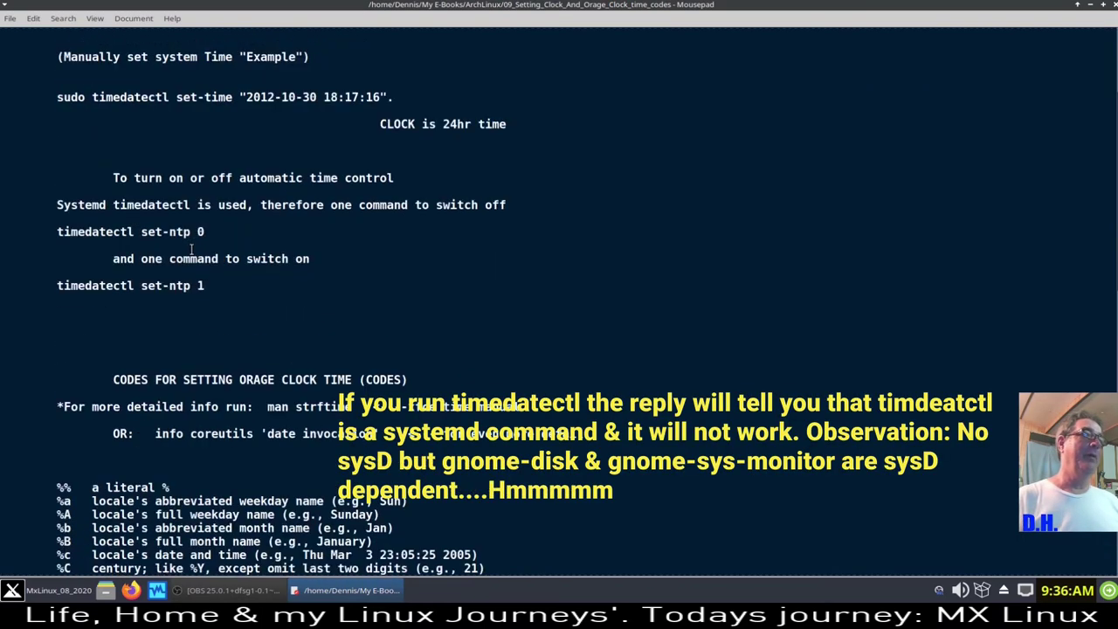
scroll(80, 109, "down", 2)
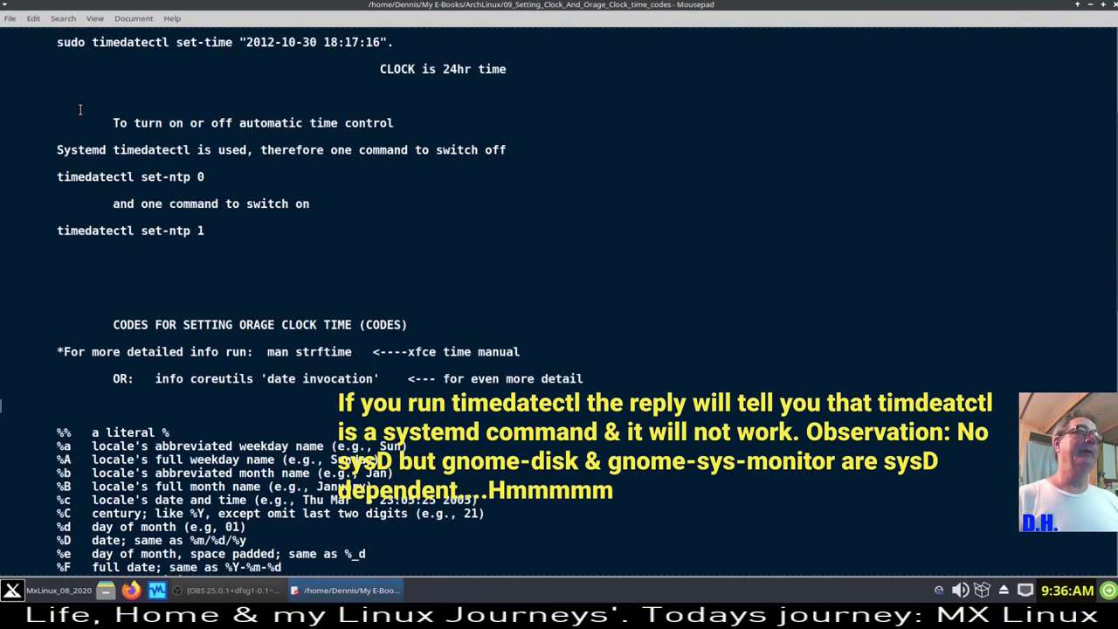
scroll(80, 109, "up", 2)
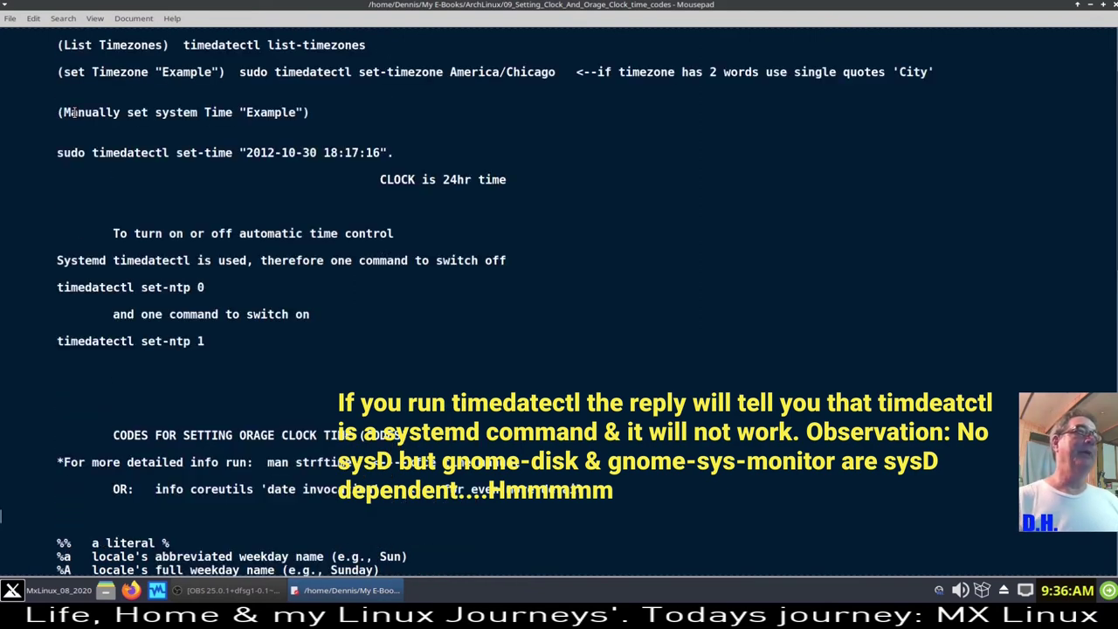
scroll(74, 112, "up", 2)
scroll(71, 115, "down", 6)
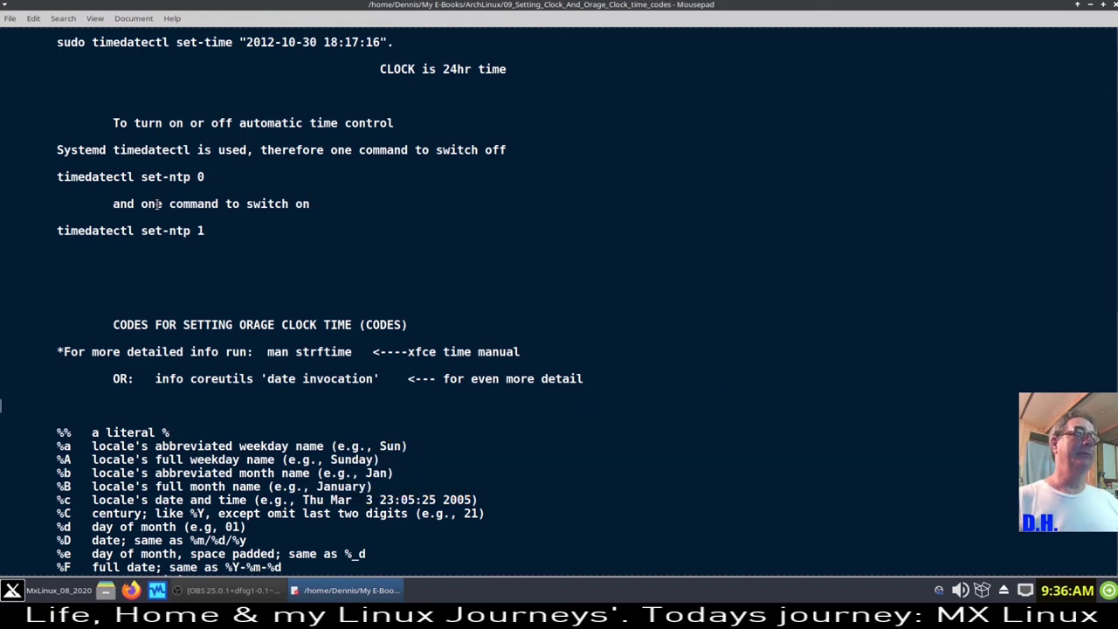
scroll(157, 204, "down", 4)
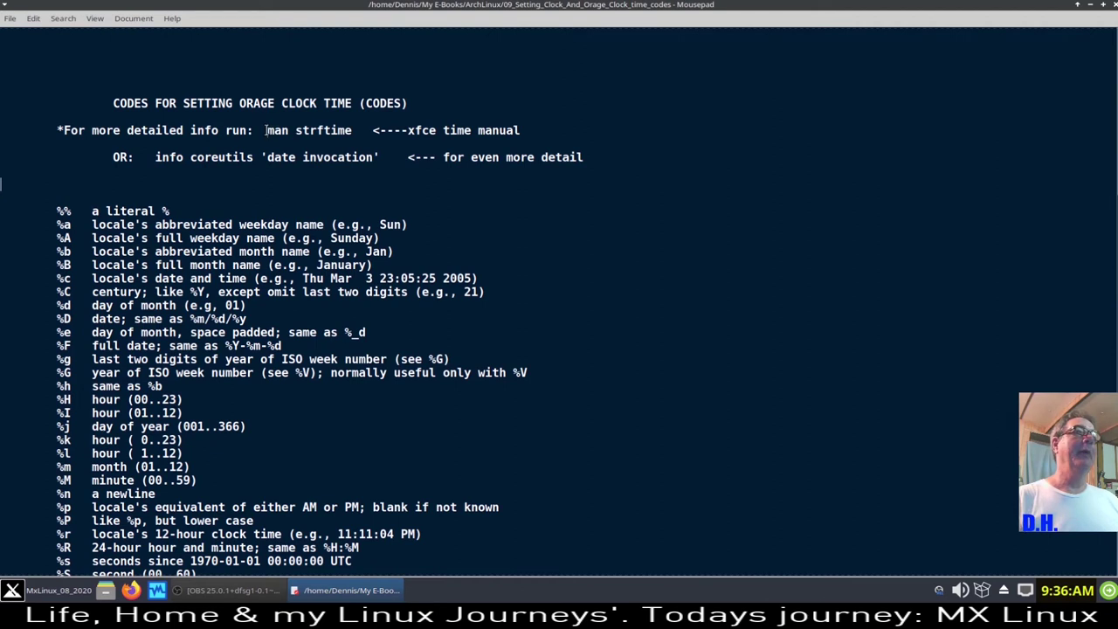
- Copy the 'man strftime' command from the notes
left_click_drag(265, 130, 356, 130)
key("ctrl+c")
right_click(335, 129)
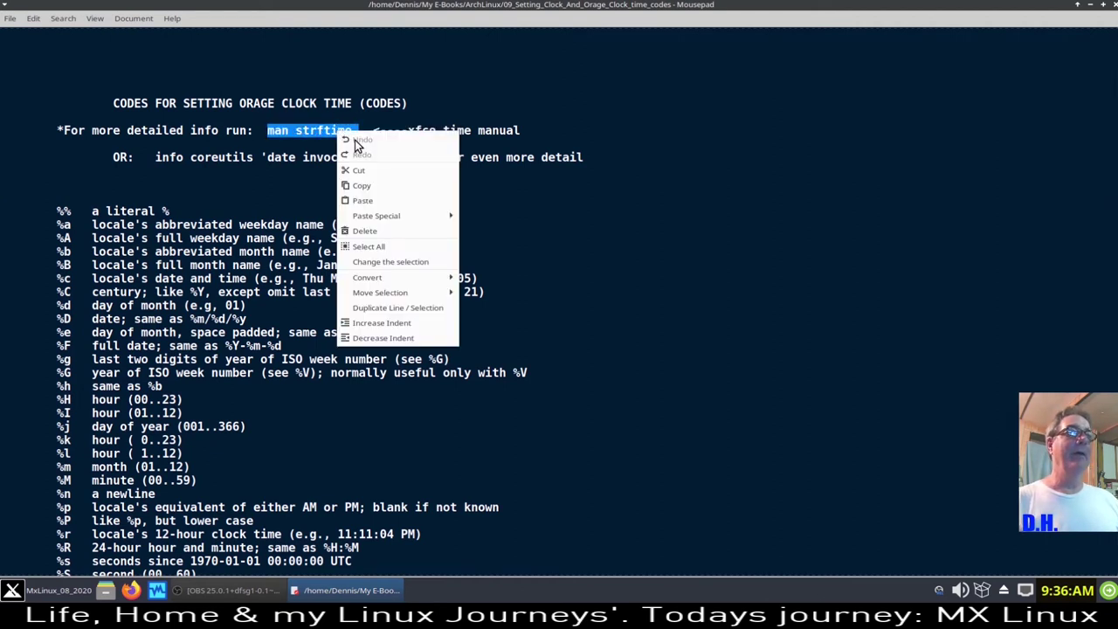
left_click(376, 185)
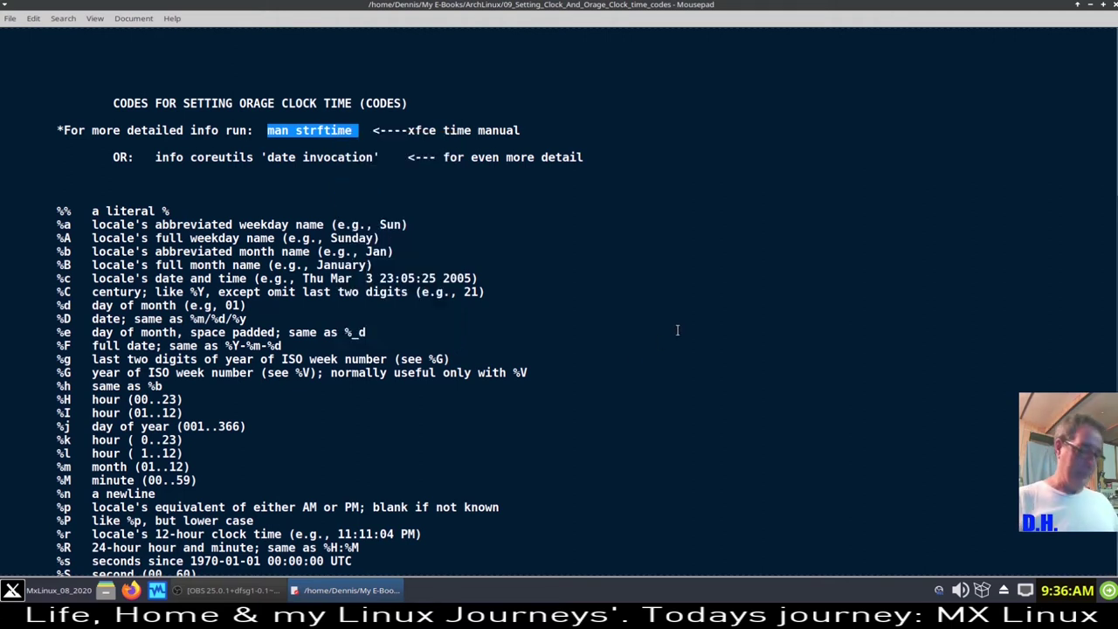
- Paste and run 'man strftime' in a new terminal, scroll the STRFTIME(3) page, then quit it
key("ctrl+alt+t")
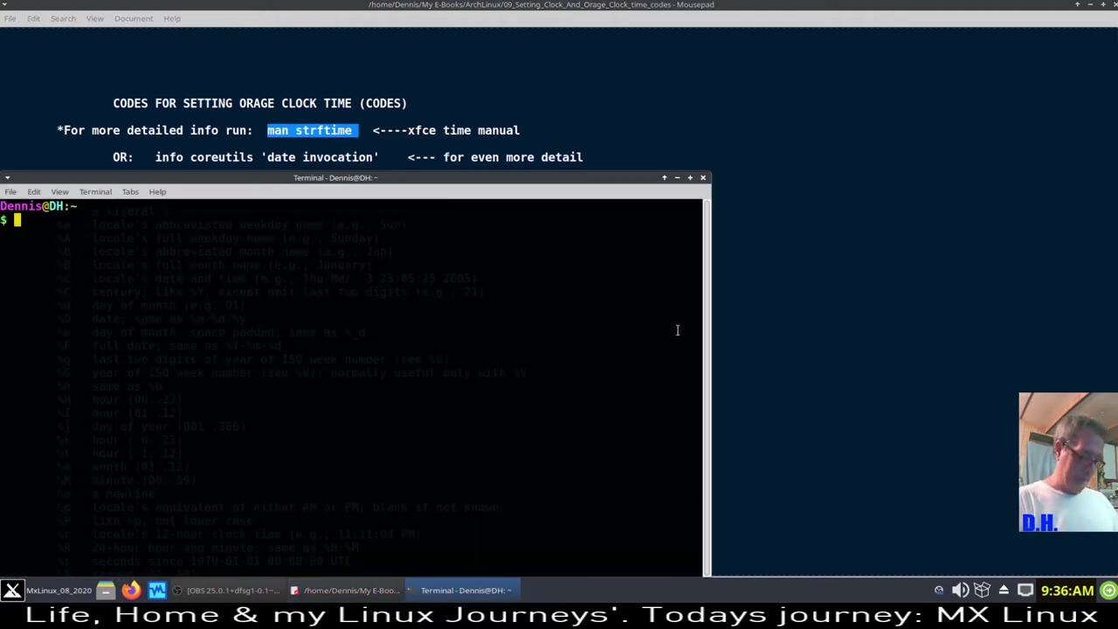
key("ctrl+shift+v")
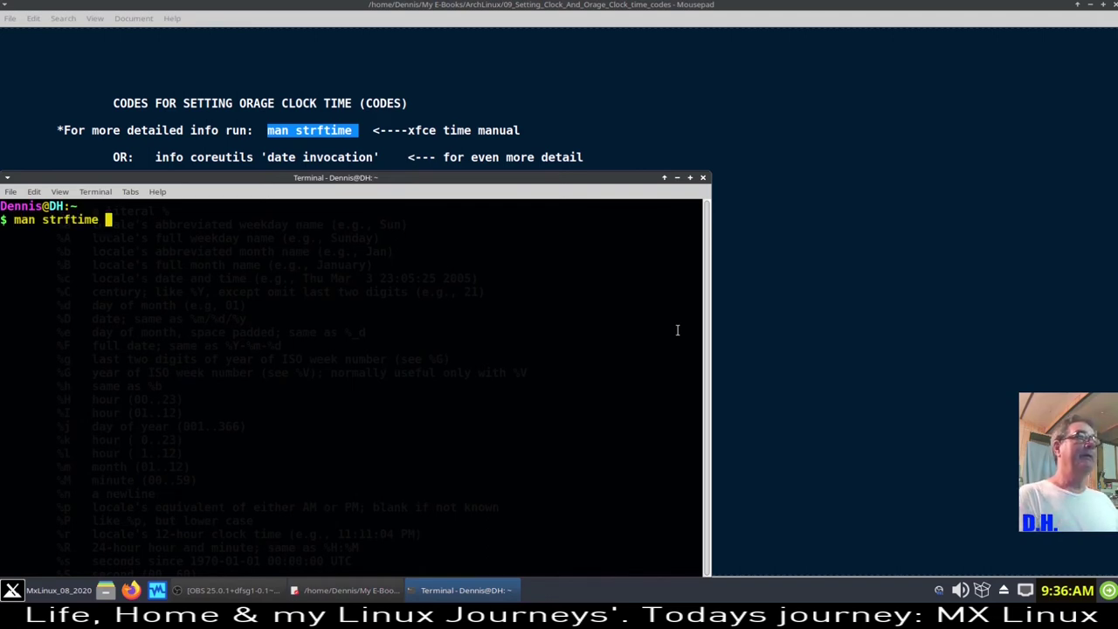
key("Return")
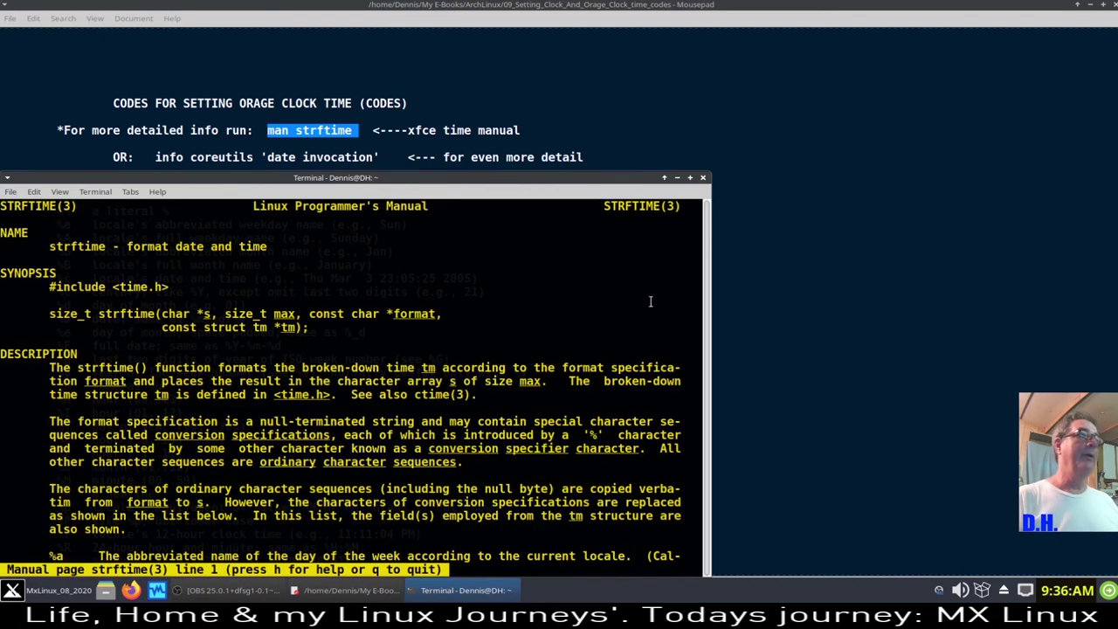
left_click_drag(592, 179, 926, 38)
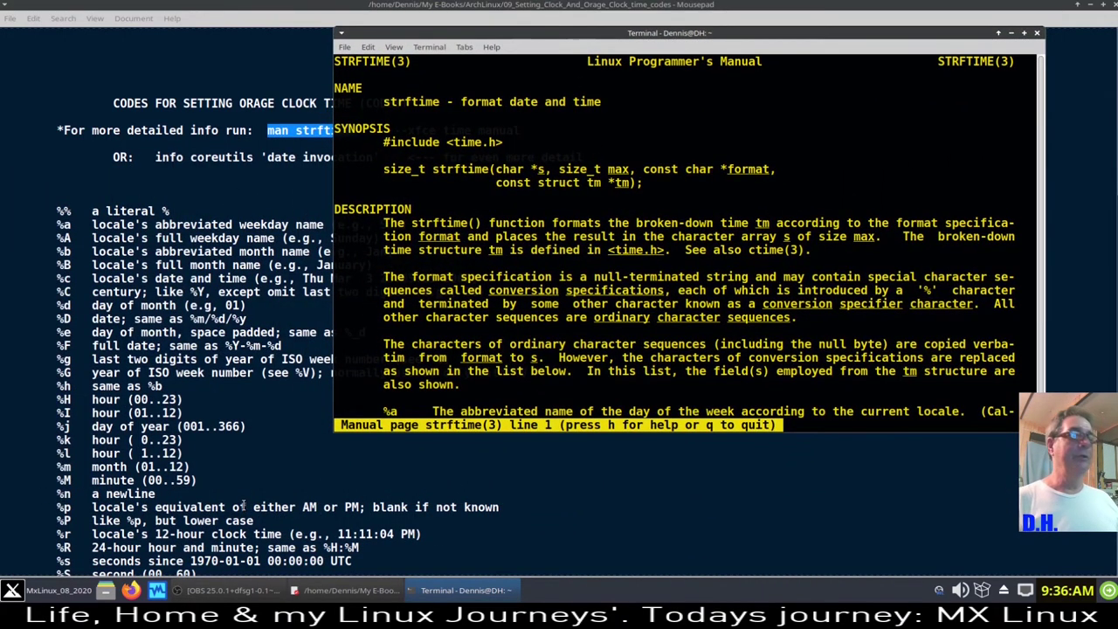
scroll(563, 332, "down", 3)
scroll(562, 310, "down", 10)
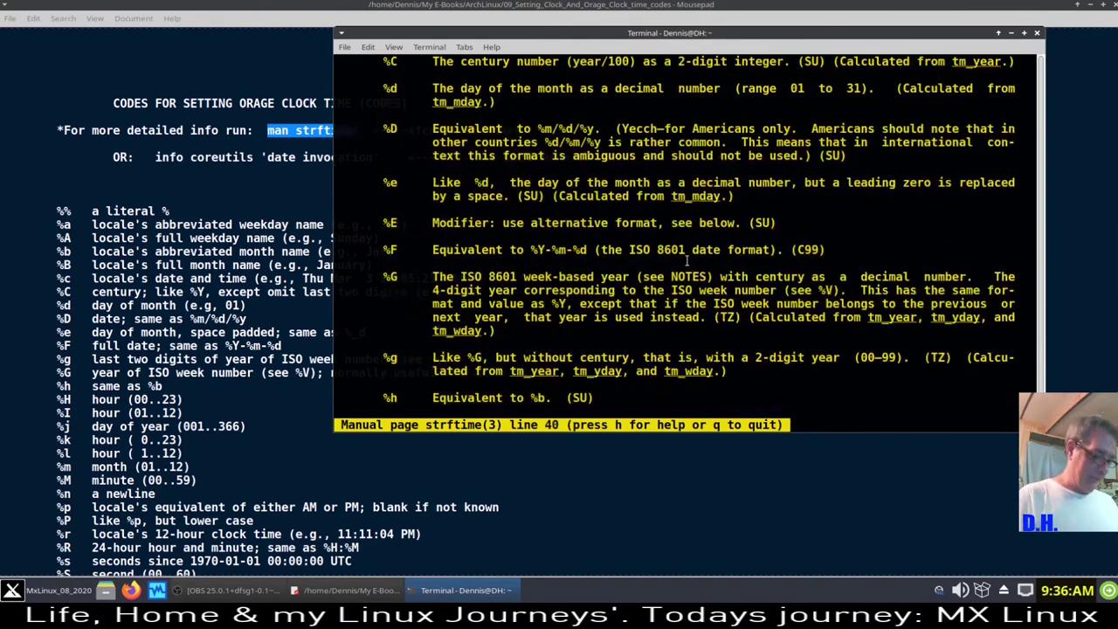
key("q")
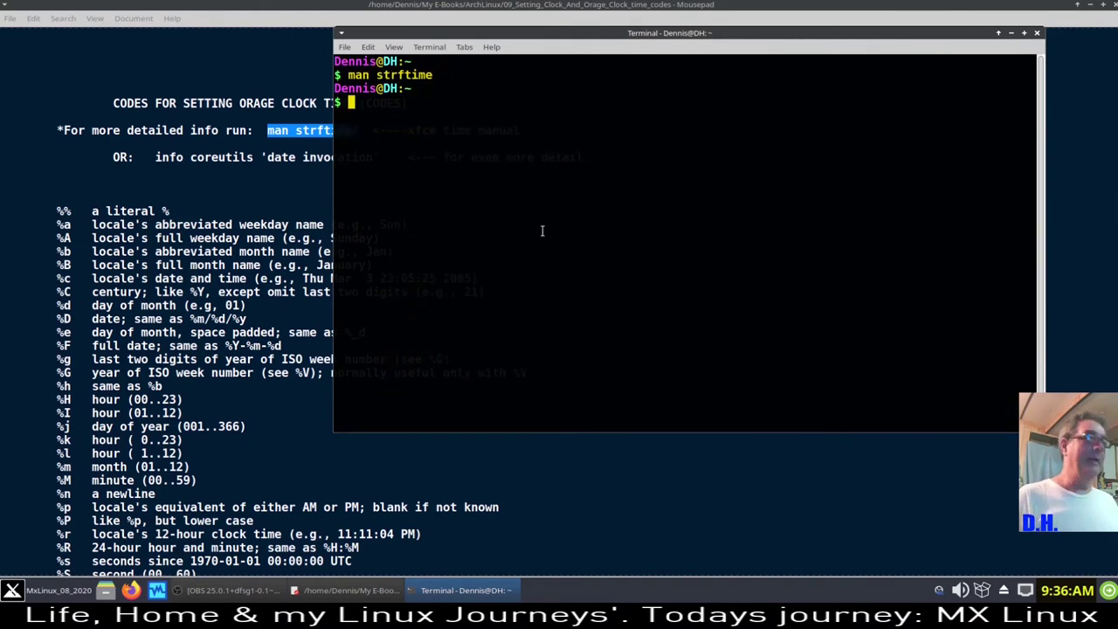
- Copy the info coreutils 'date invocation' line from the Mousepad notes and return to the terminal
left_click(155, 160)
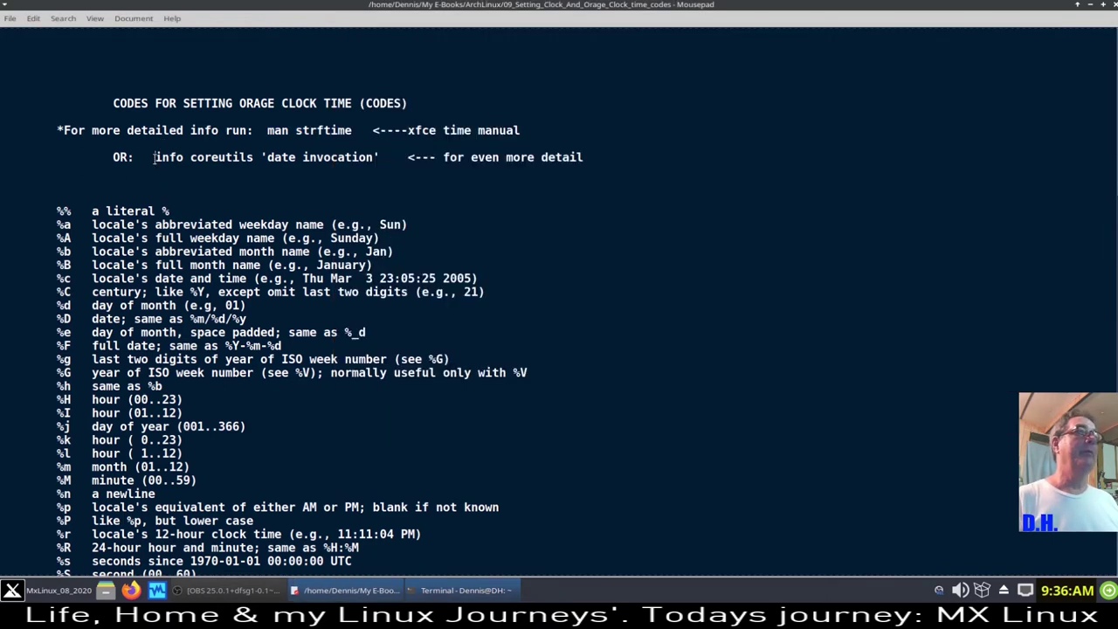
left_click_drag(154, 158, 380, 158)
right_click(357, 163)
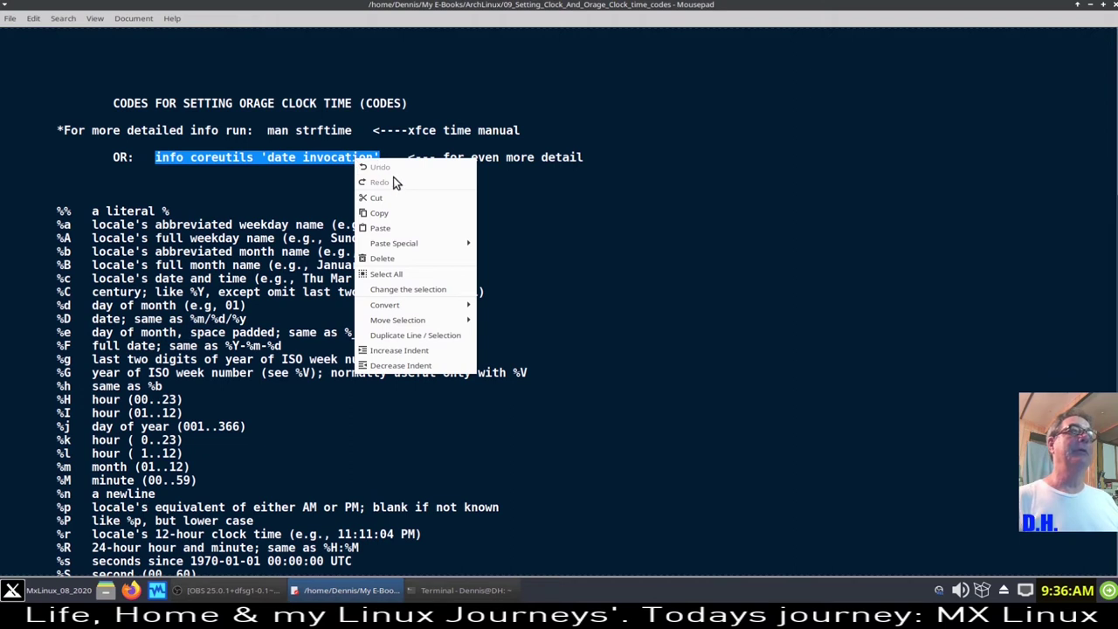
left_click(396, 221)
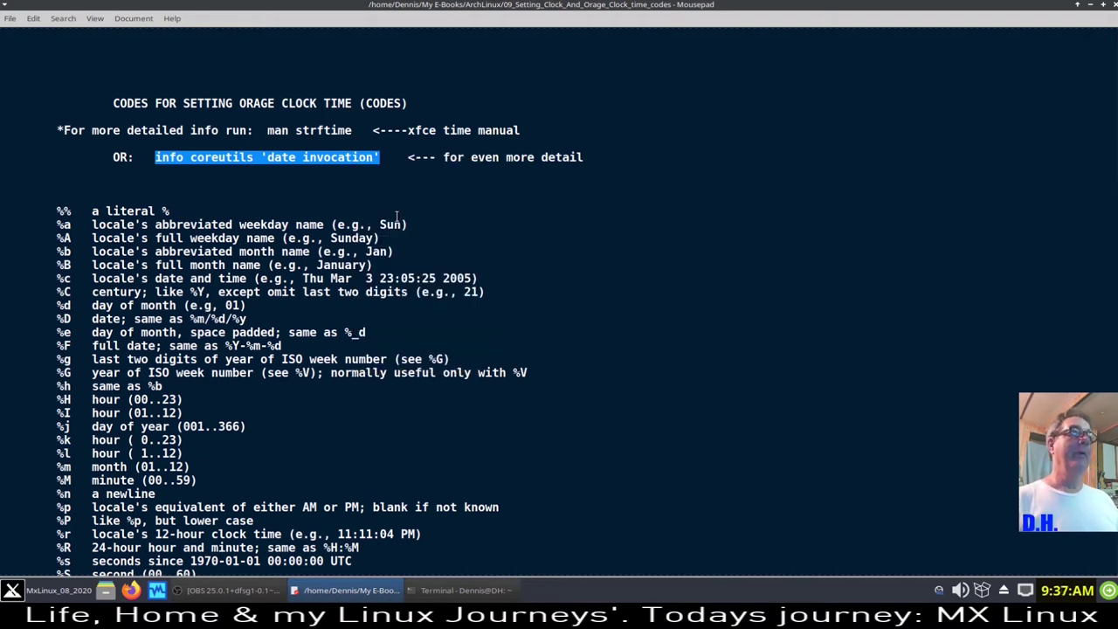
left_click(479, 590)
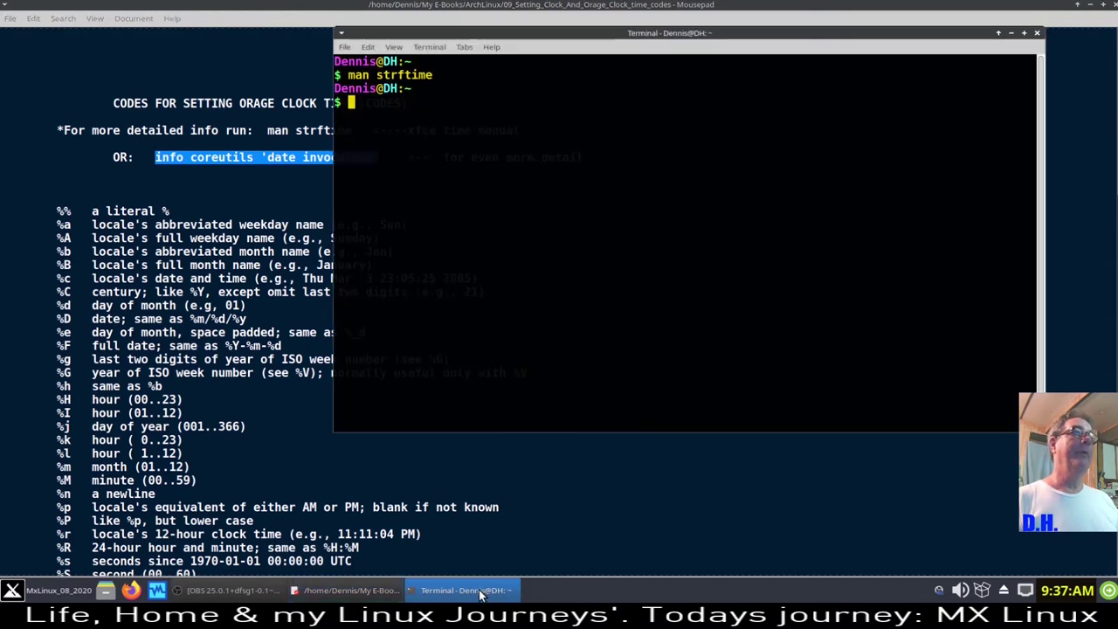
right_click(356, 104)
- Paste and run info coreutils 'date invocation', then jump to Time conversion specifiers
left_click(406, 173)
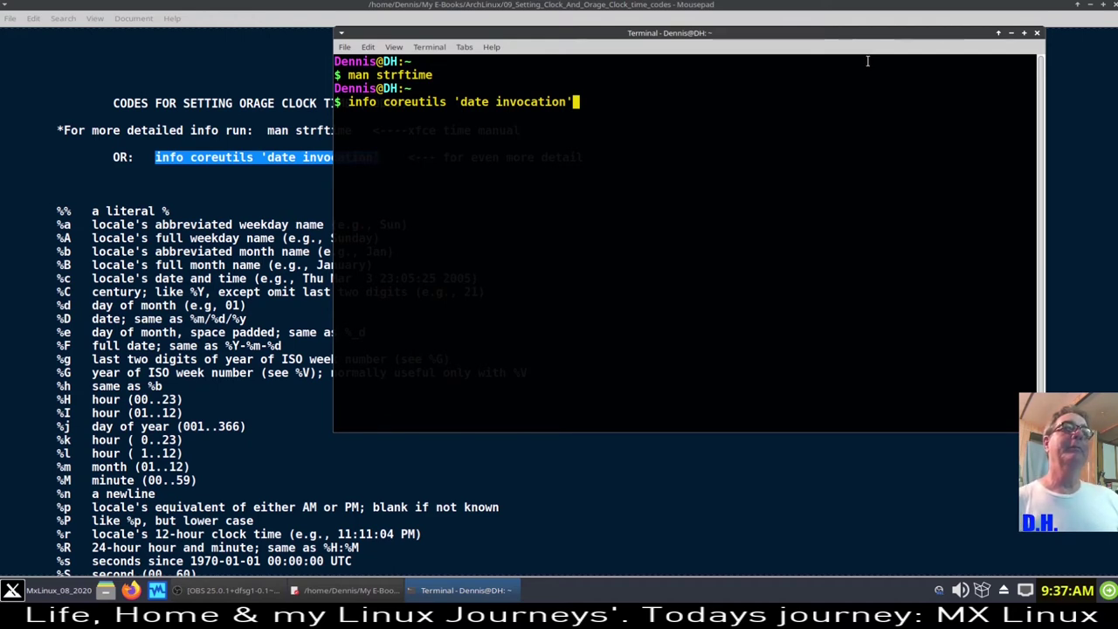
key("Return")
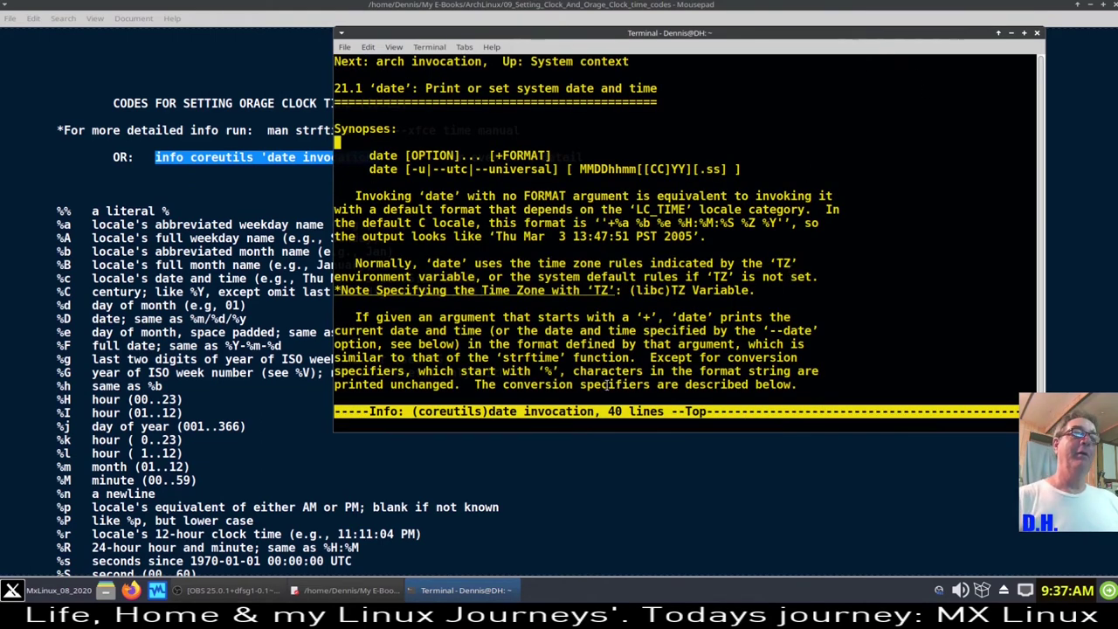
scroll(570, 249, "down", 7)
key("Return")
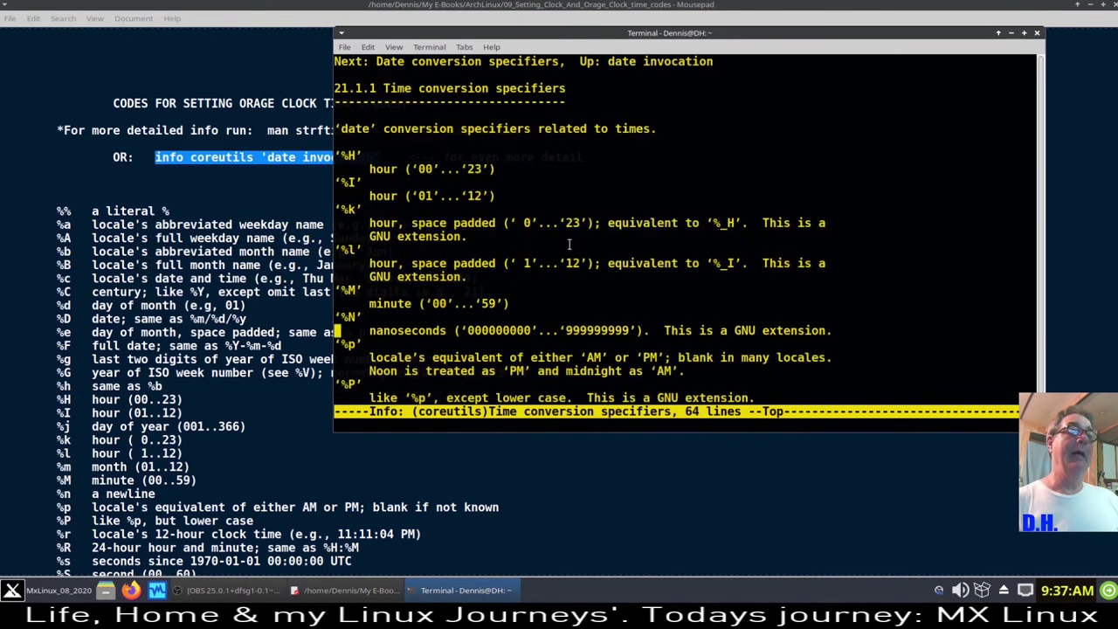
- Scroll past the Date conversion and Literal specifiers to the 'Padding and other flags' section
scroll(581, 262, "down", 2)
scroll(592, 272, "down", 3)
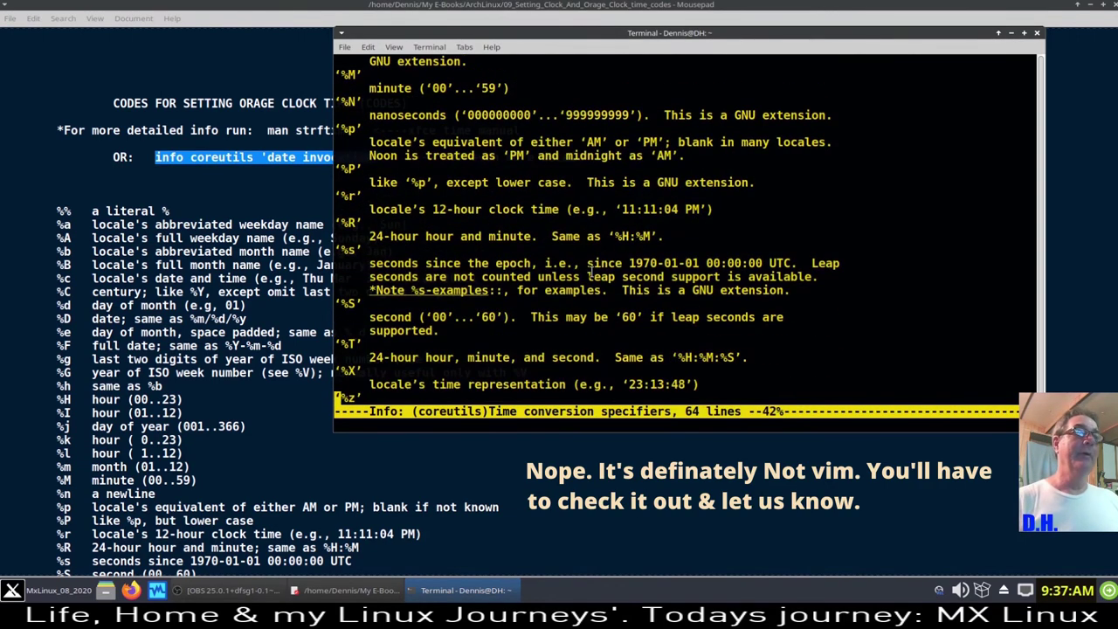
scroll(731, 222, "down", 3)
scroll(724, 222, "down", 8)
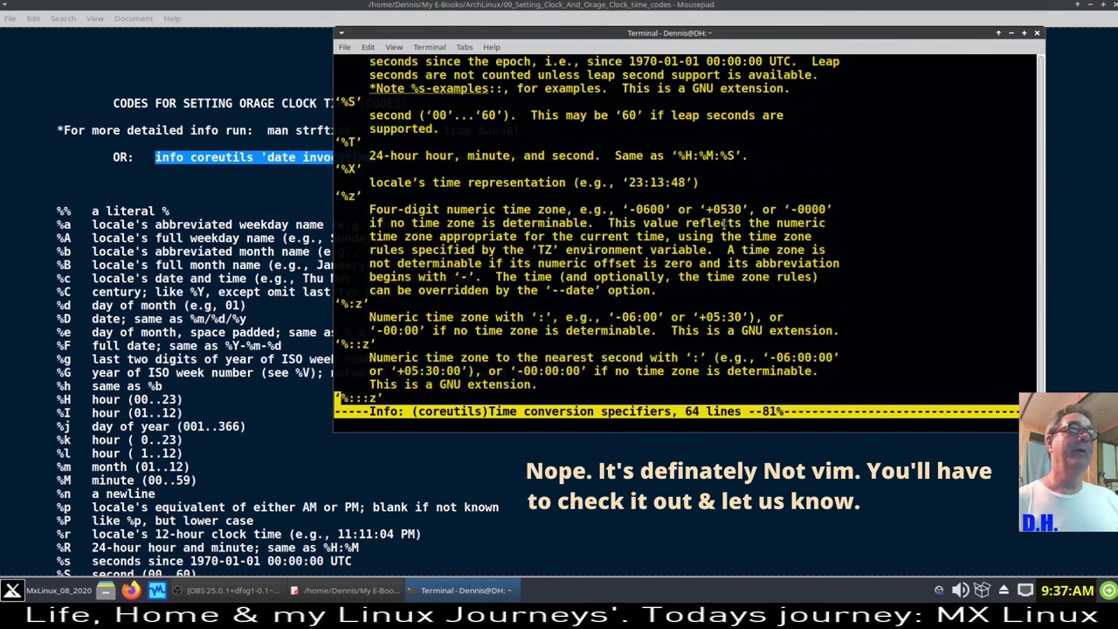
scroll(722, 228, "down", 15)
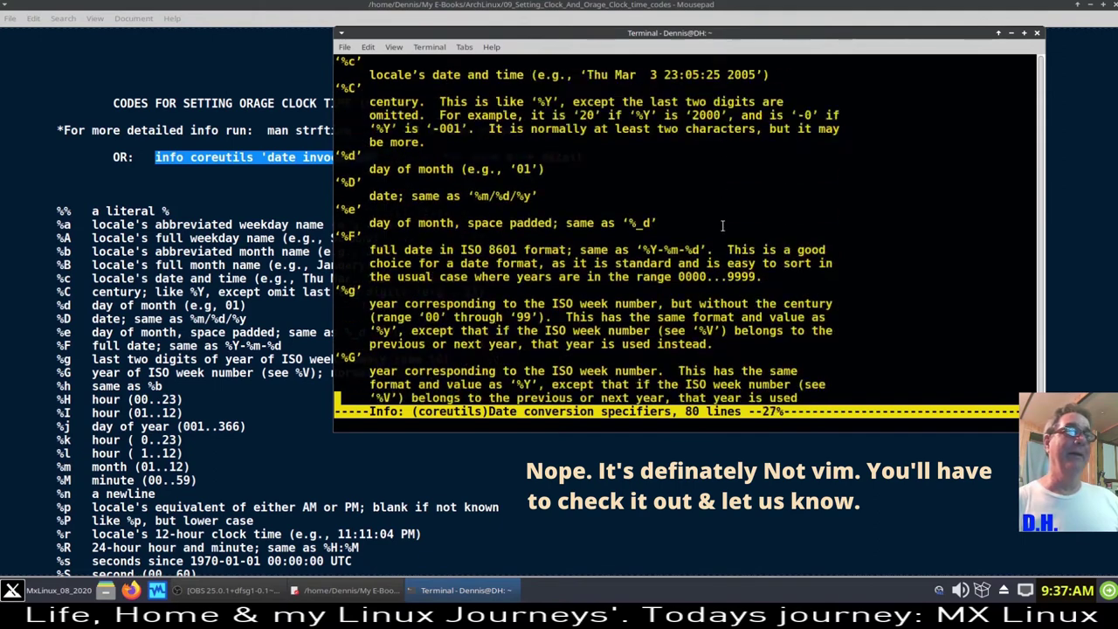
scroll(723, 222, "down", 6)
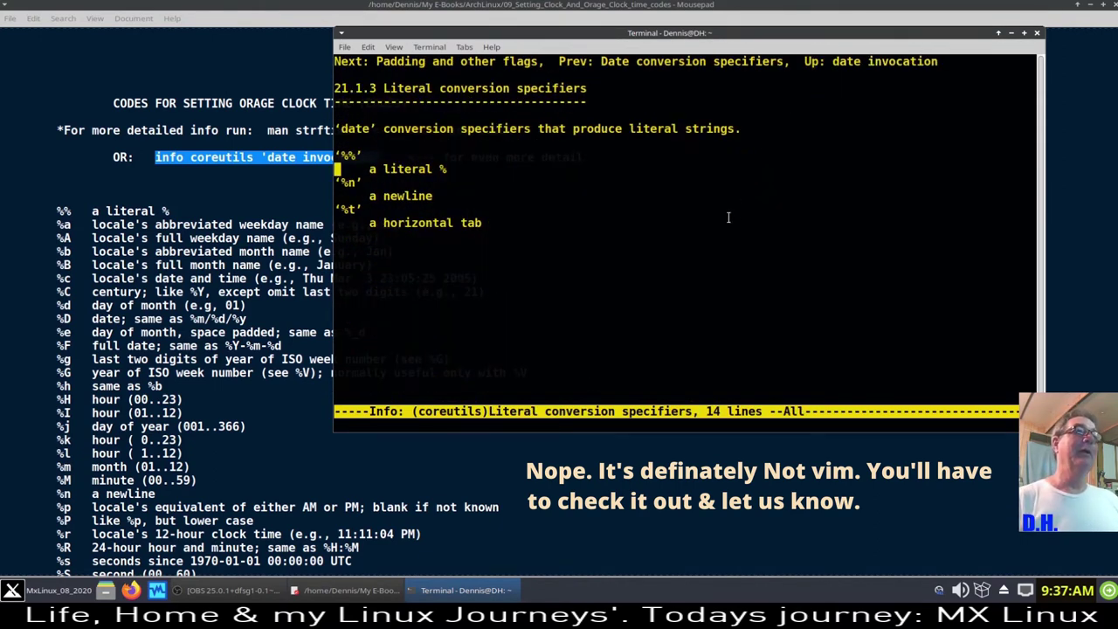
scroll(728, 220, "up", 2)
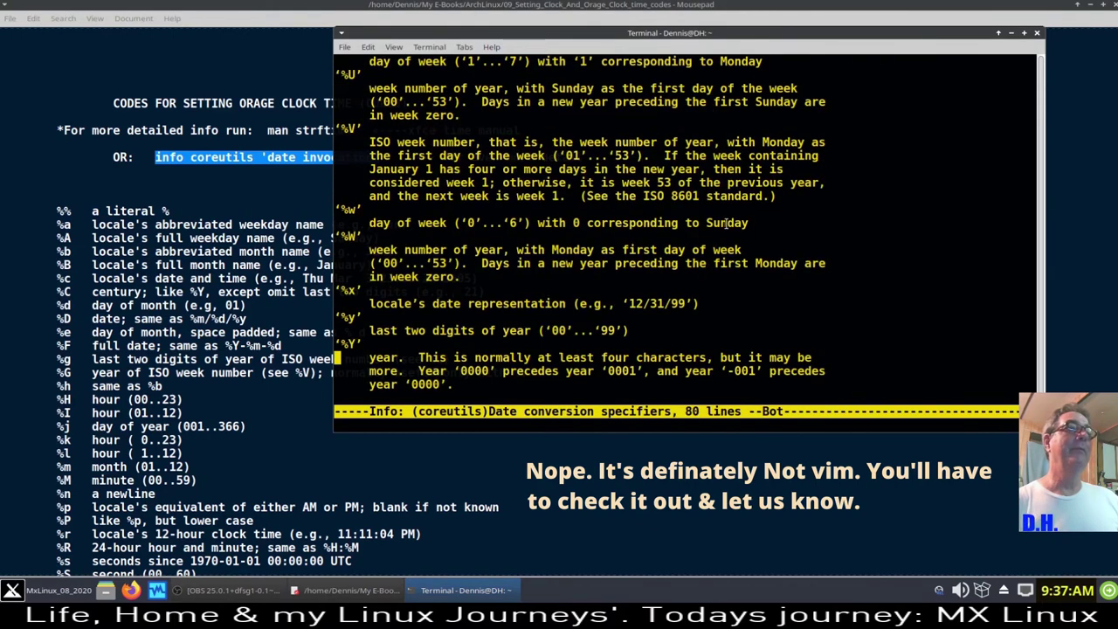
scroll(725, 223, "down", 4)
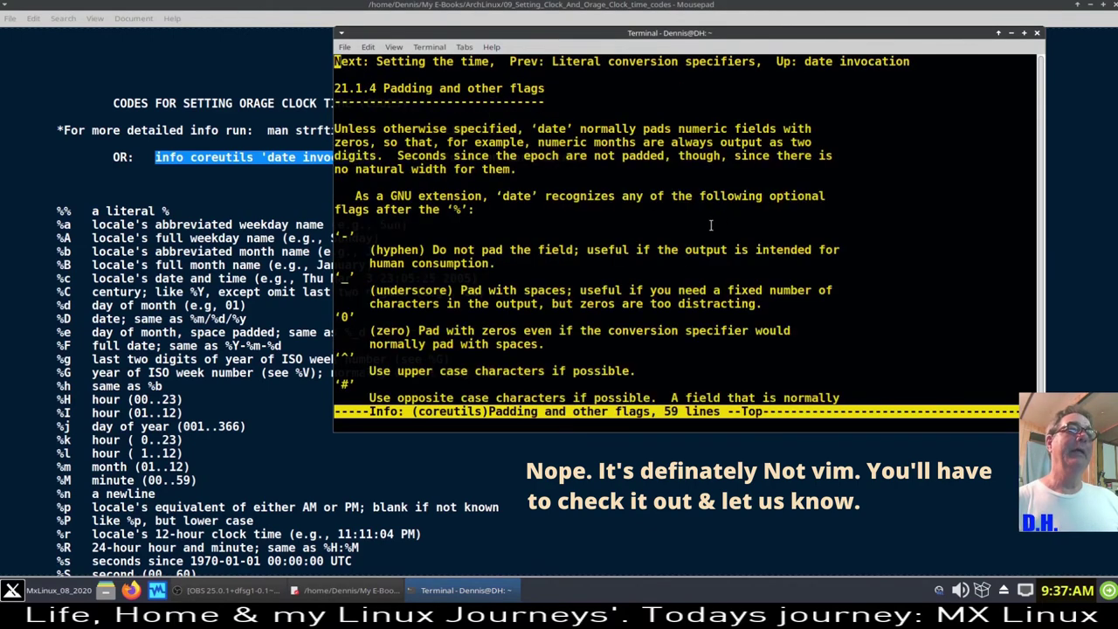
scroll(734, 223, "down", 3)
scroll(737, 222, "down", 1)
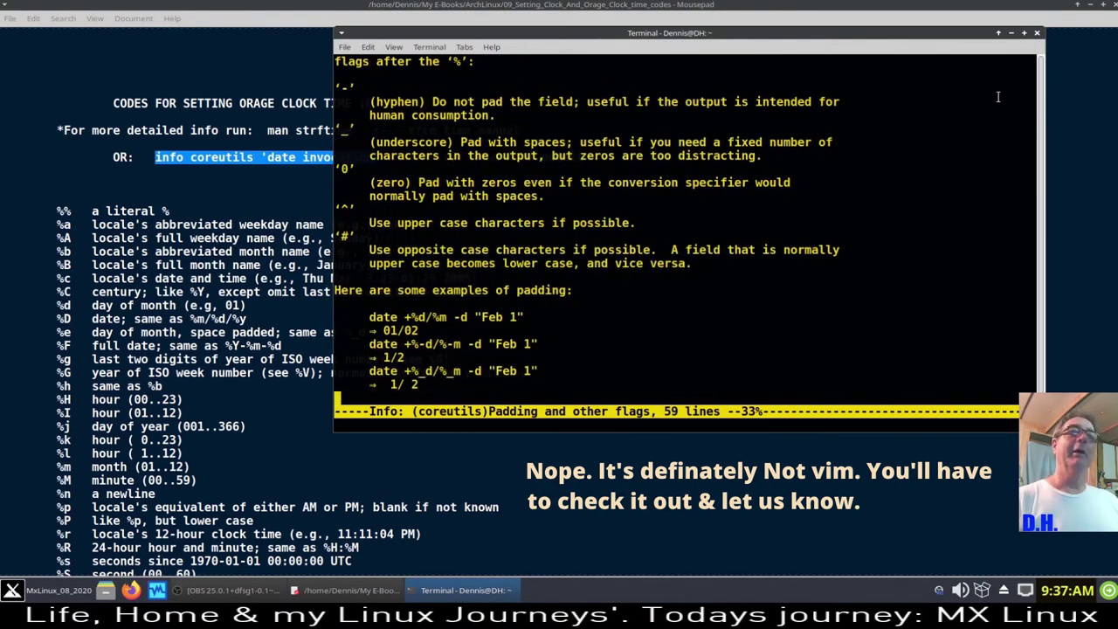
- Close the info terminal and scroll through the Orage clock time-code notes in Mousepad
left_click(1036, 33)
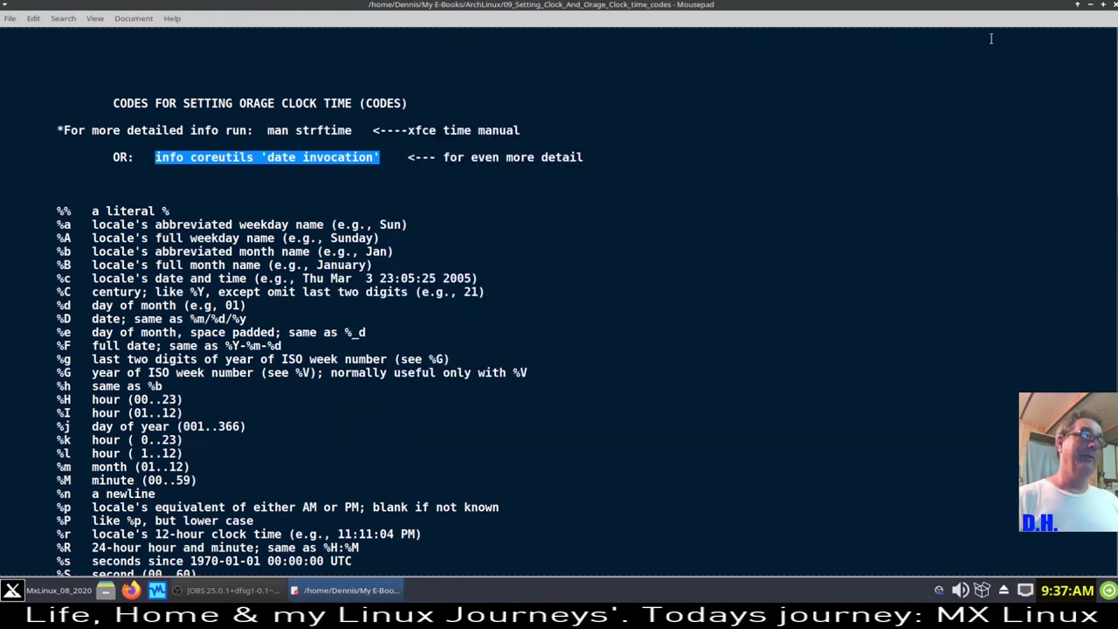
scroll(619, 334, "down", 1)
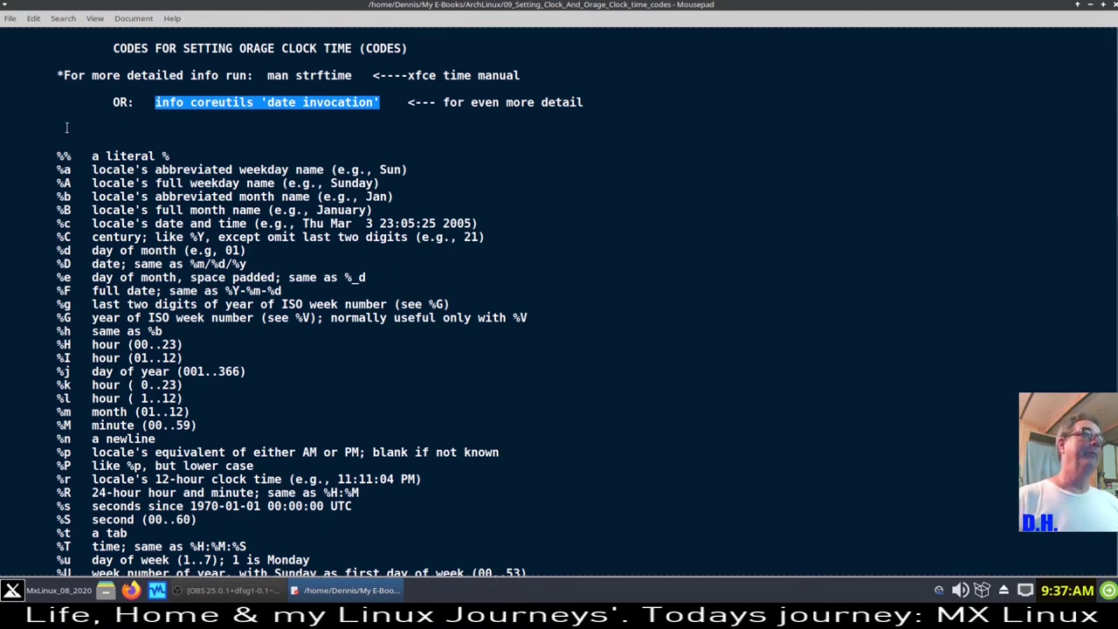
scroll(121, 310, "down", 3)
scroll(120, 308, "down", 3)
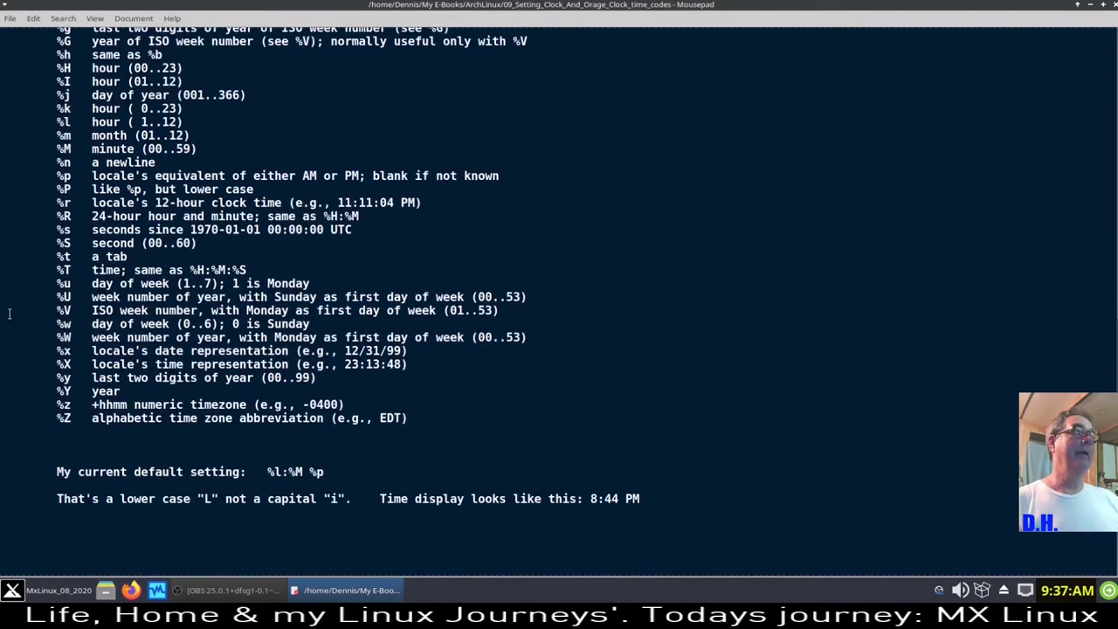
scroll(201, 347, "up", 10)
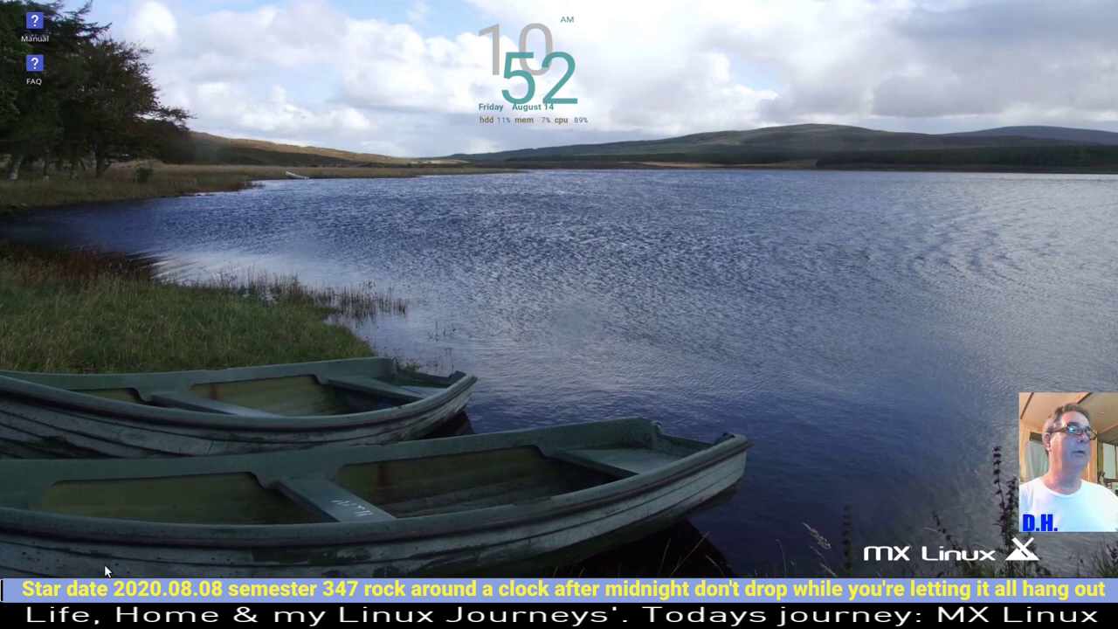
- Open Whisker Menu Properties on the Panel Button tab and bring up the icon picker
right_click(46, 580)
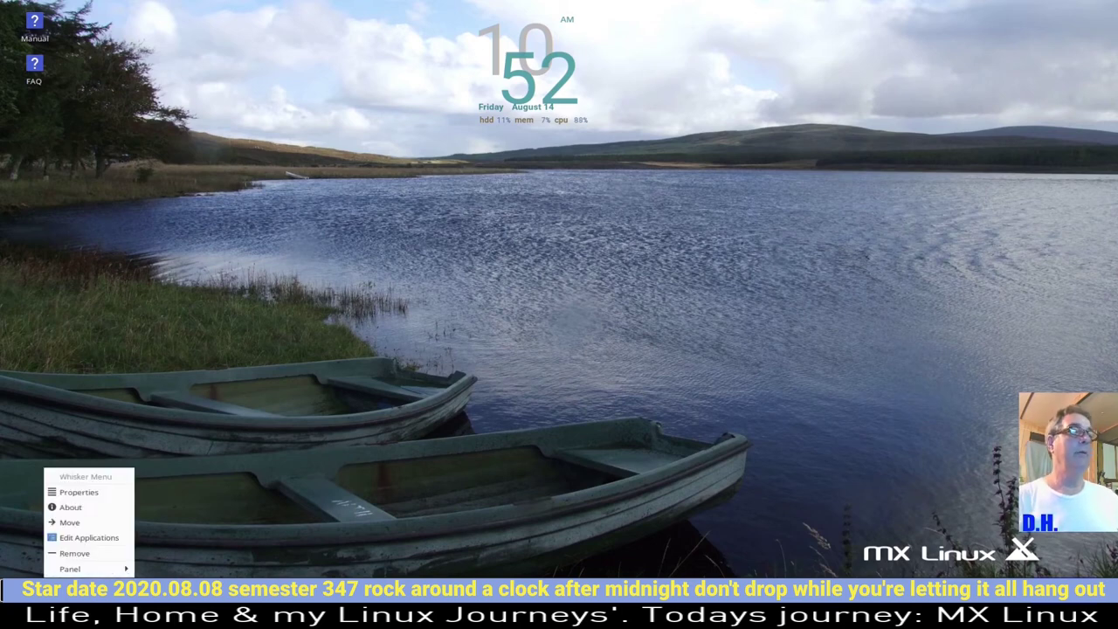
left_click(91, 495)
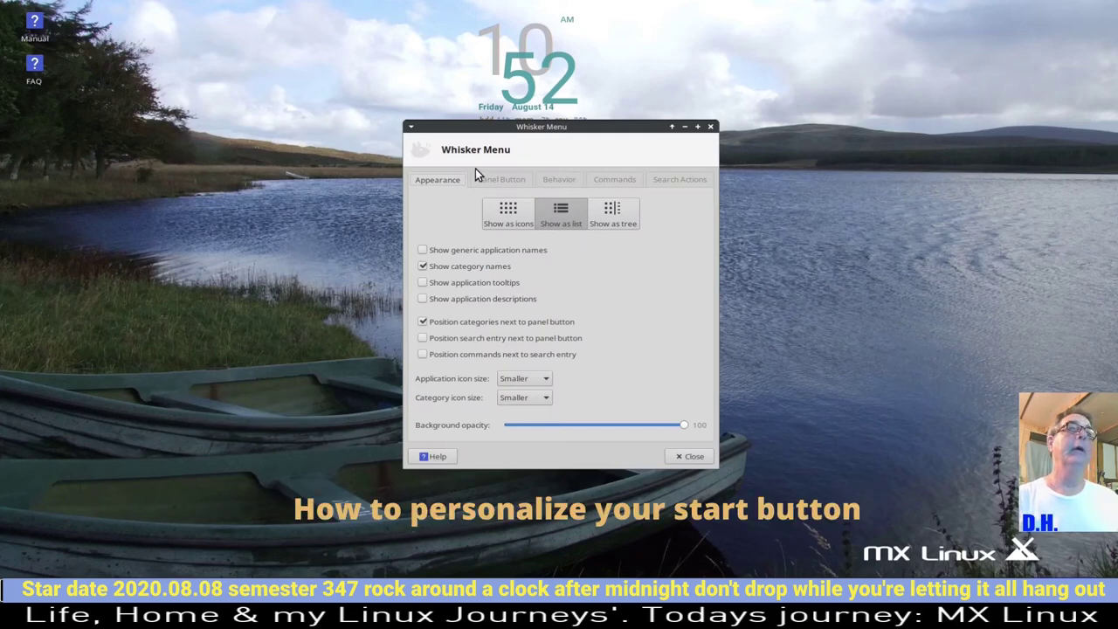
left_click(498, 180)
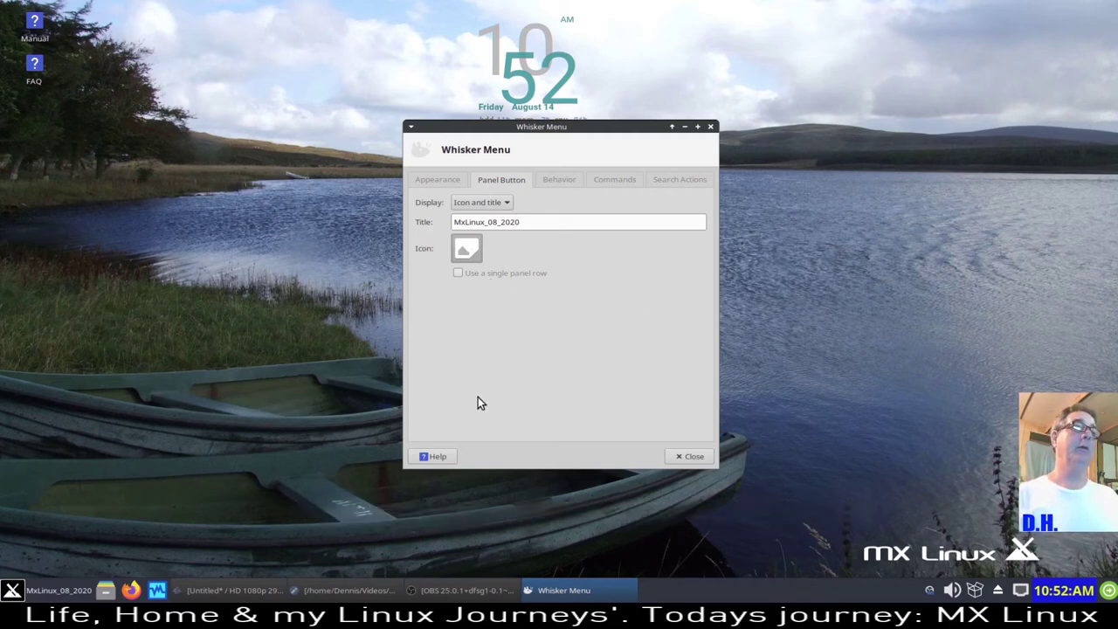
key("Return")
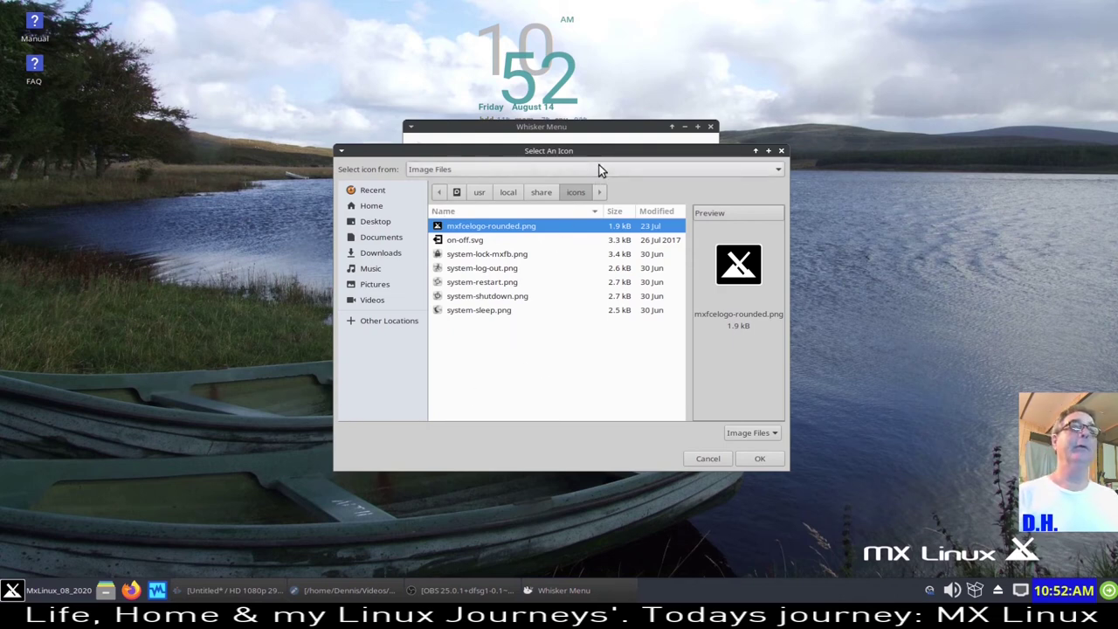
- Set backgrounds/MXLinux/wallpaper/Fall-logo.jpg as the start button icon after previewing other wallpapers
left_click_drag(574, 152, 393, 159)
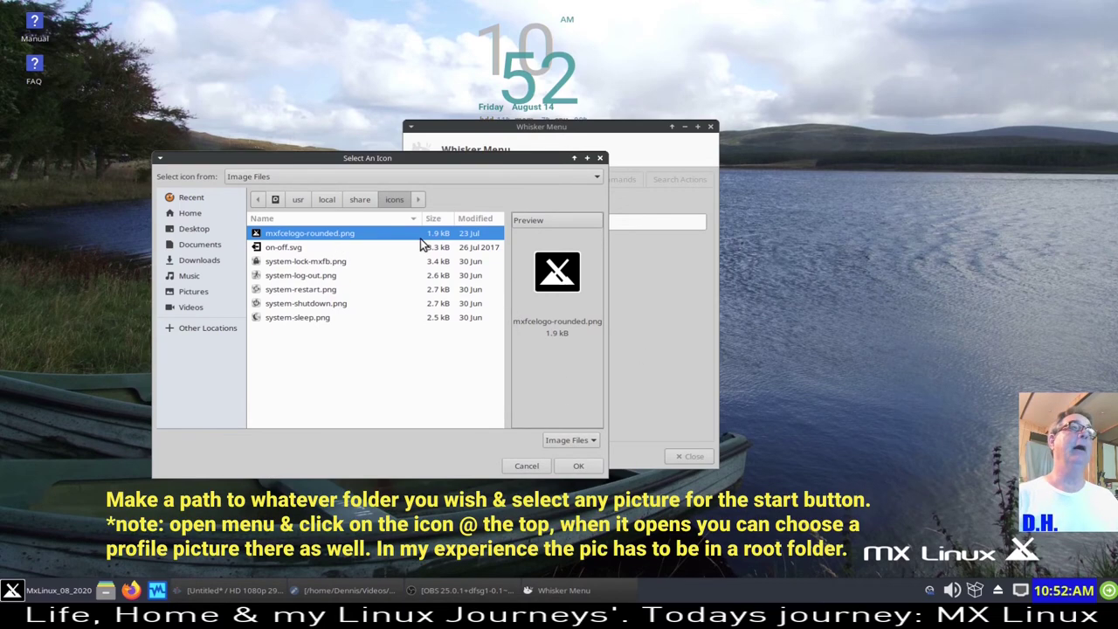
left_click(361, 200)
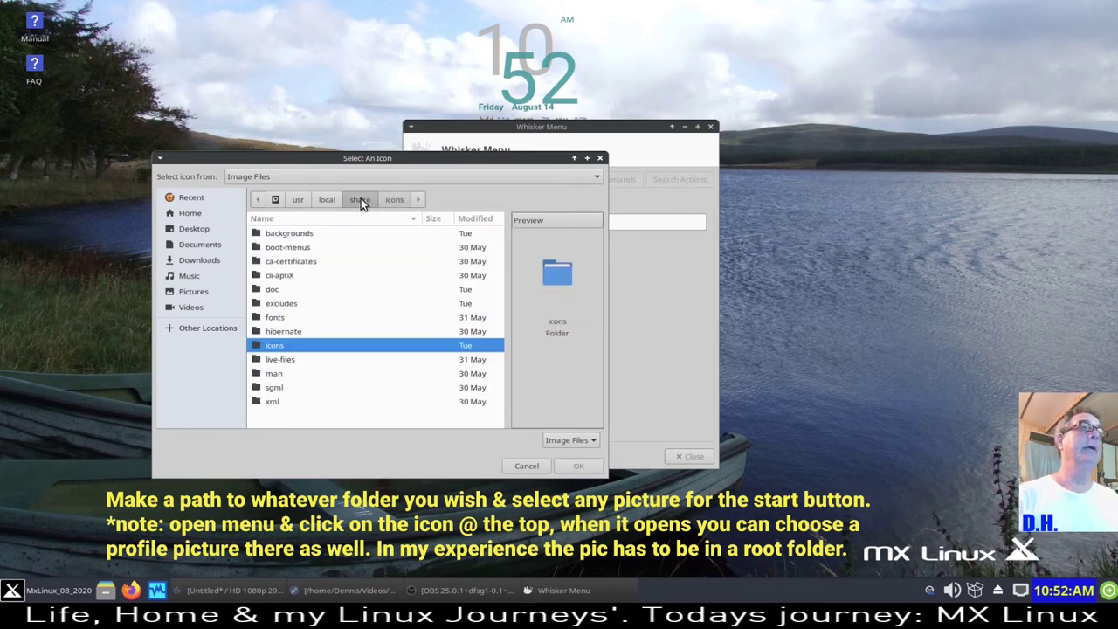
double_click(314, 235)
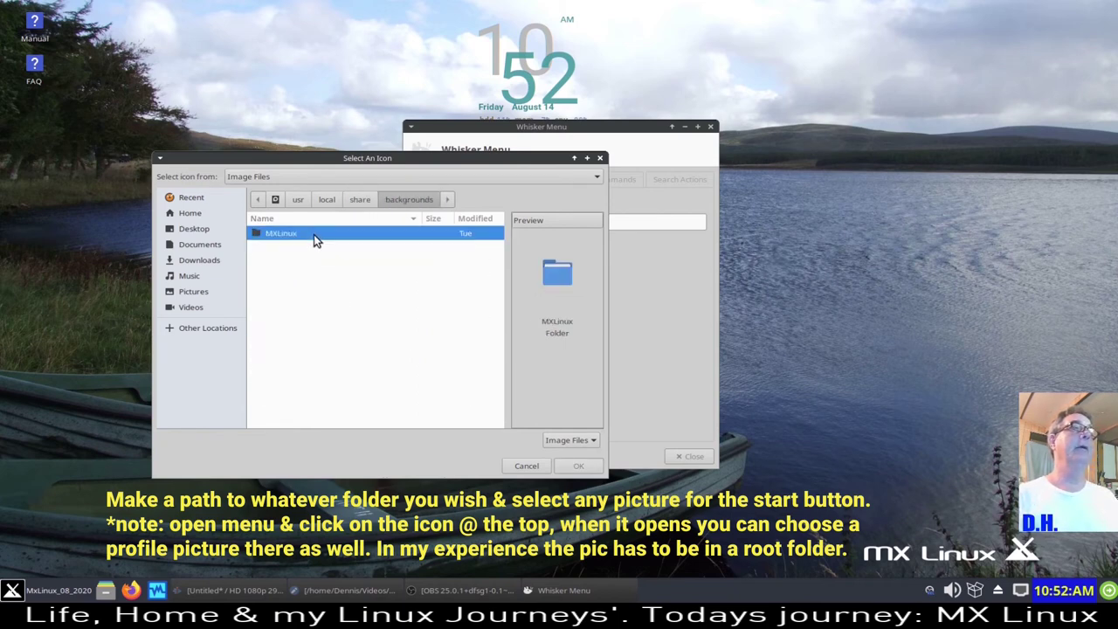
double_click(314, 235)
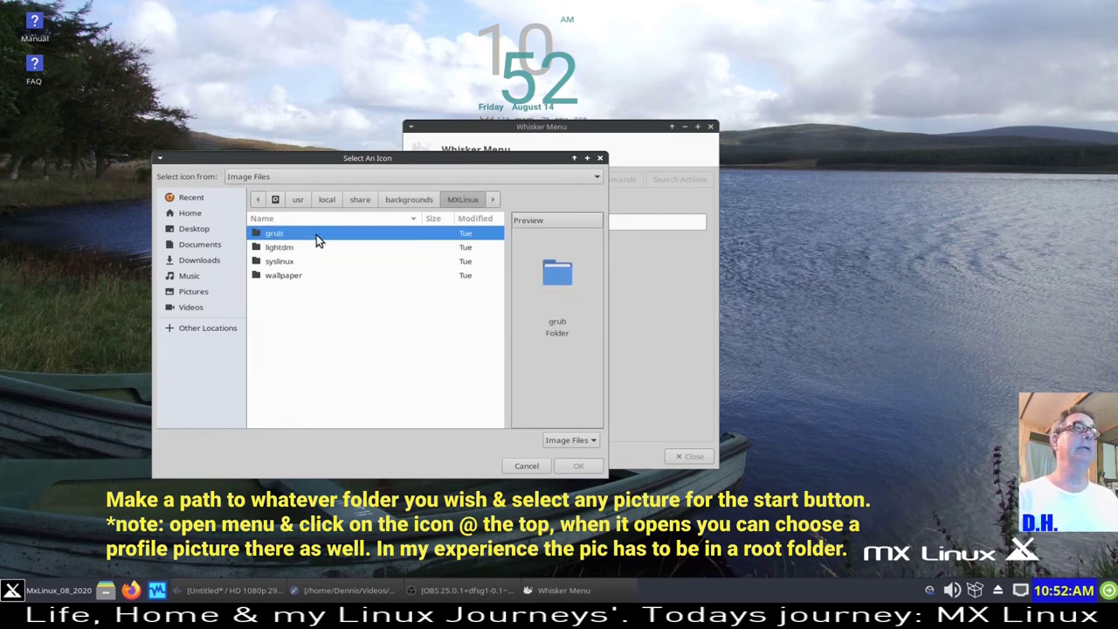
double_click(297, 276)
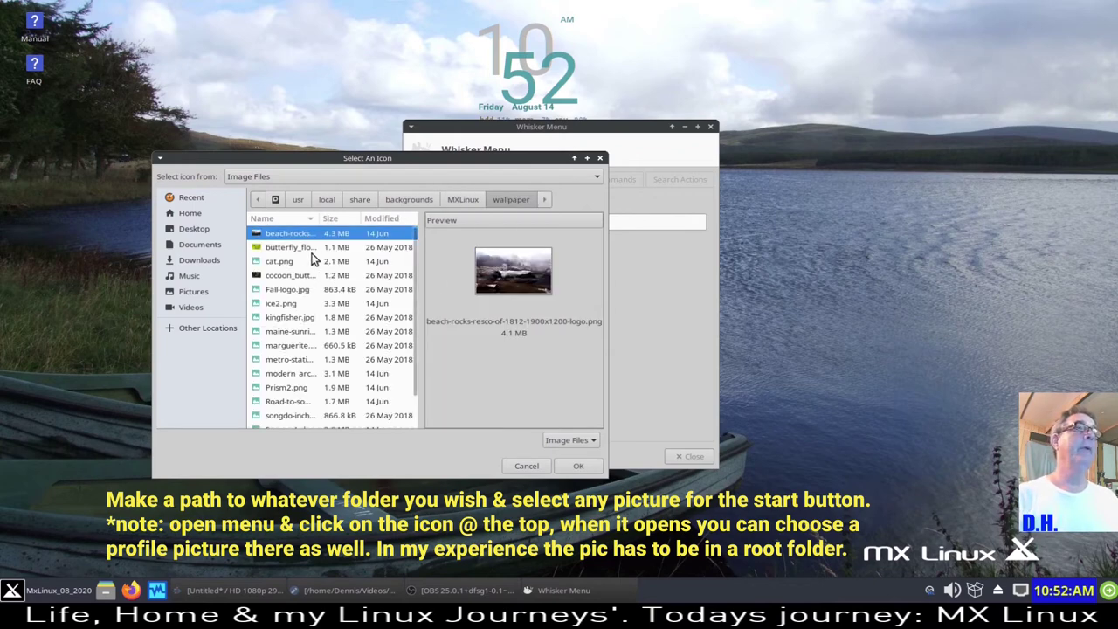
left_click(307, 249)
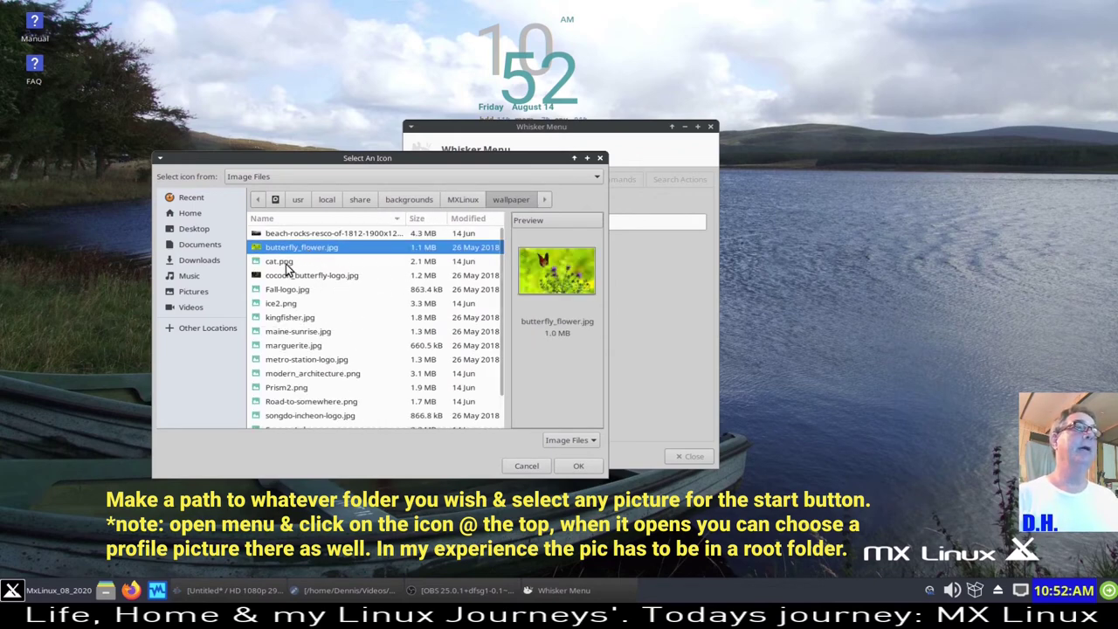
left_click(288, 264)
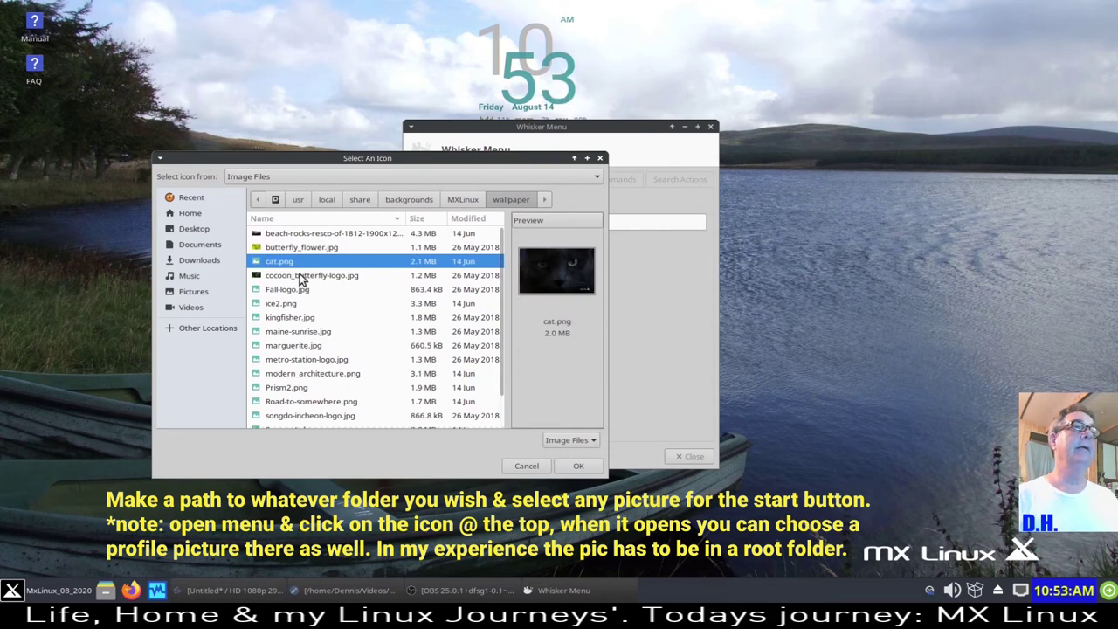
left_click(300, 276)
left_click(289, 291)
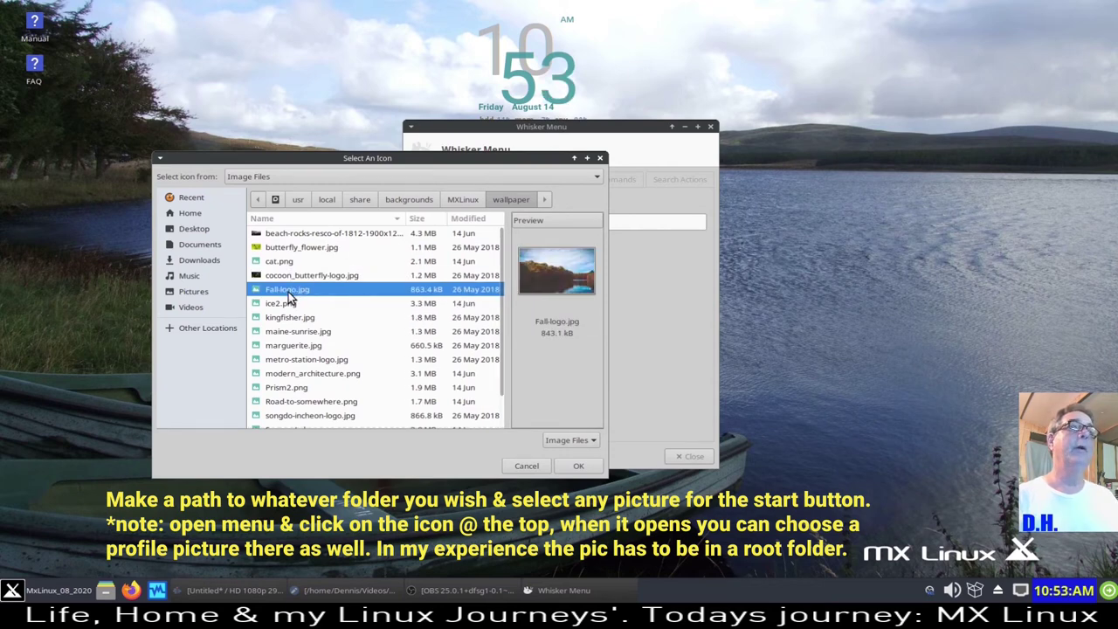
left_click(578, 466)
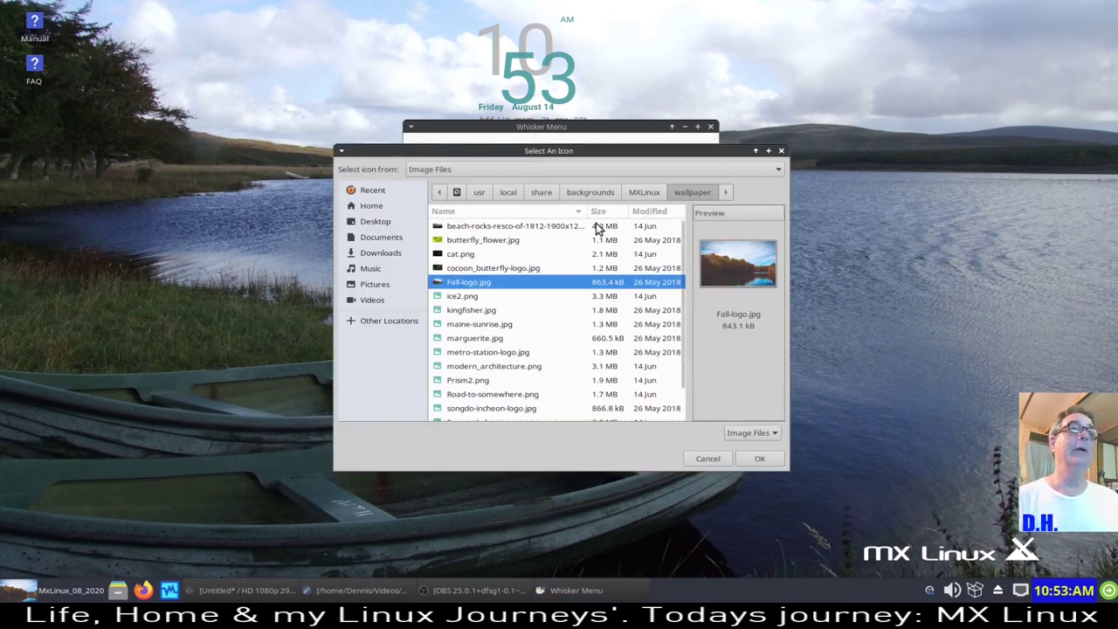
- Restore mxfcelogo-rounded.png from the icons folder as the start button icon
left_click(550, 194)
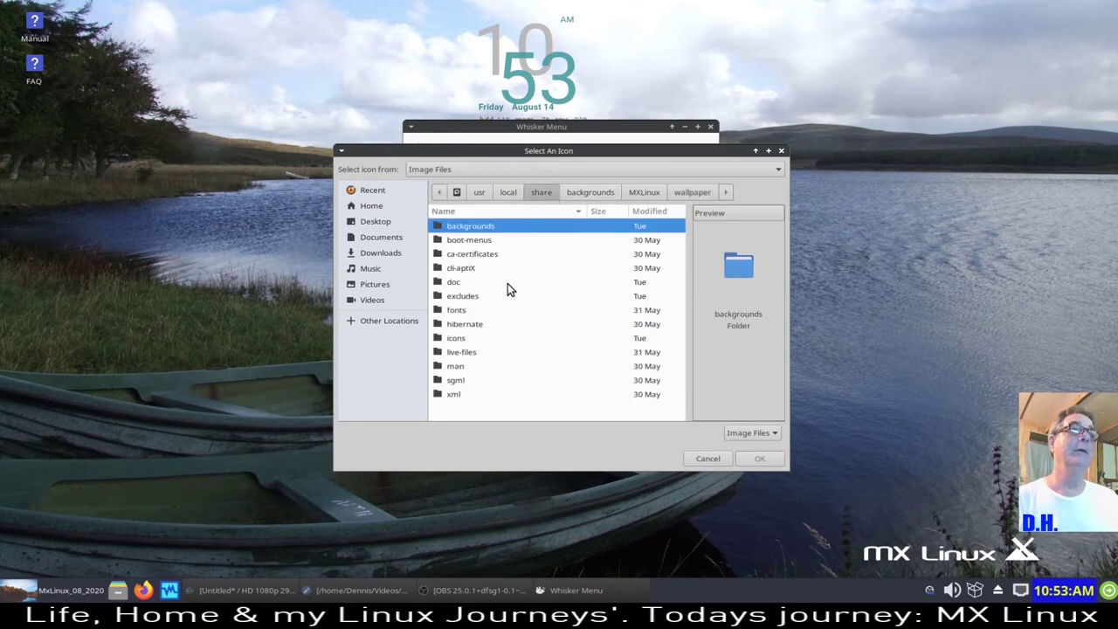
left_click(455, 340)
double_click(455, 341)
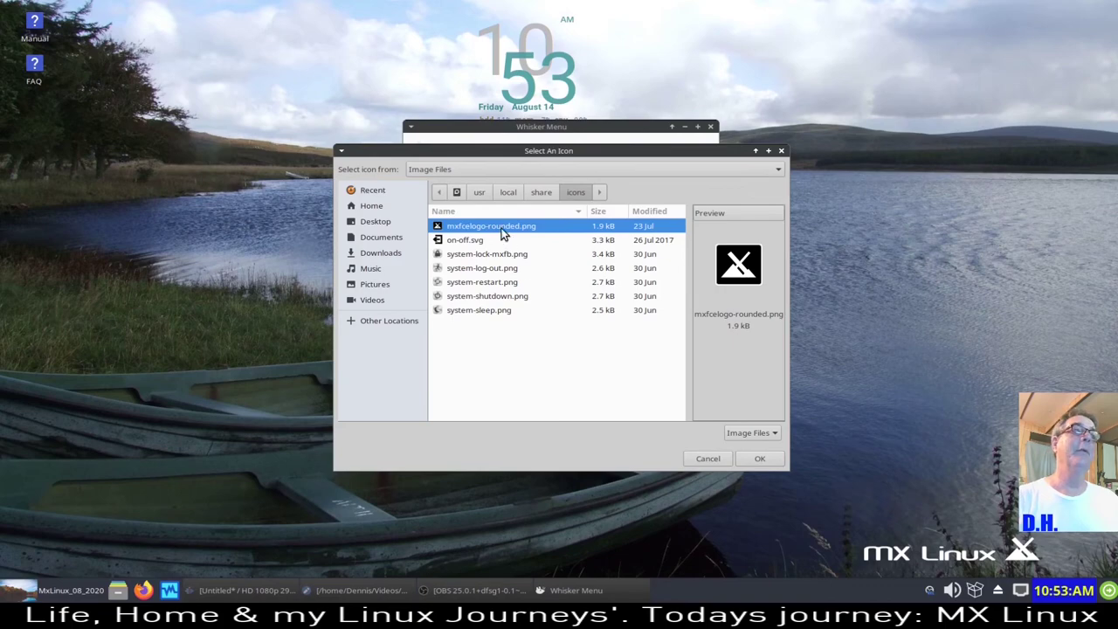
left_click(747, 458)
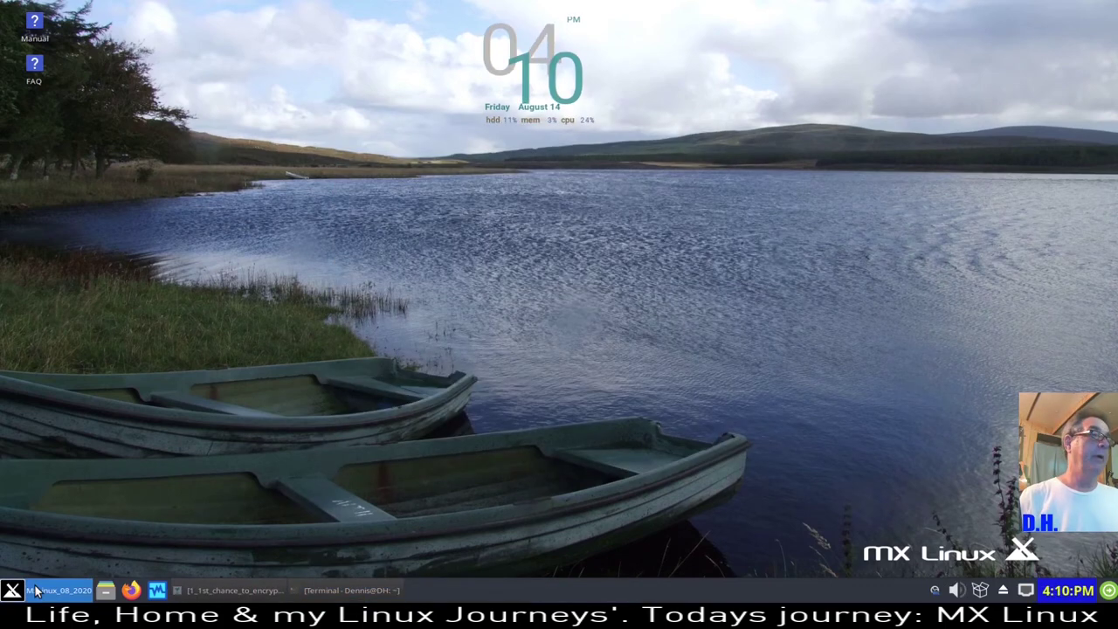
- Browse the Settings, Internet, Multimedia and Accessories categories before showing Games (AisleRiot, Mahjongg, SuperTux)
key("super")
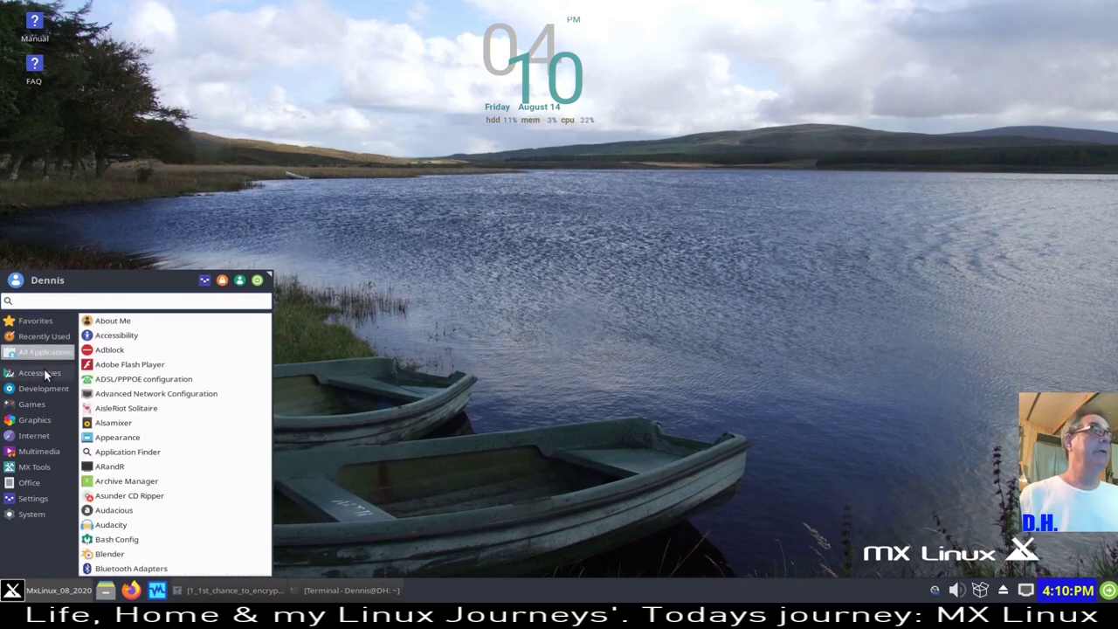
mouse_move(48, 332)
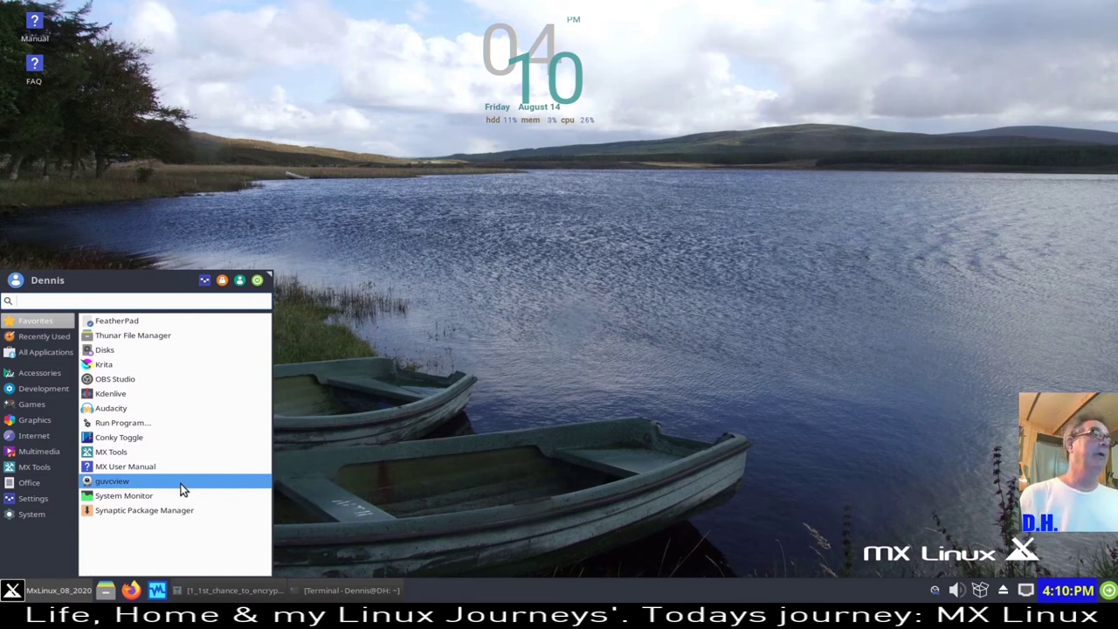
left_click(41, 498)
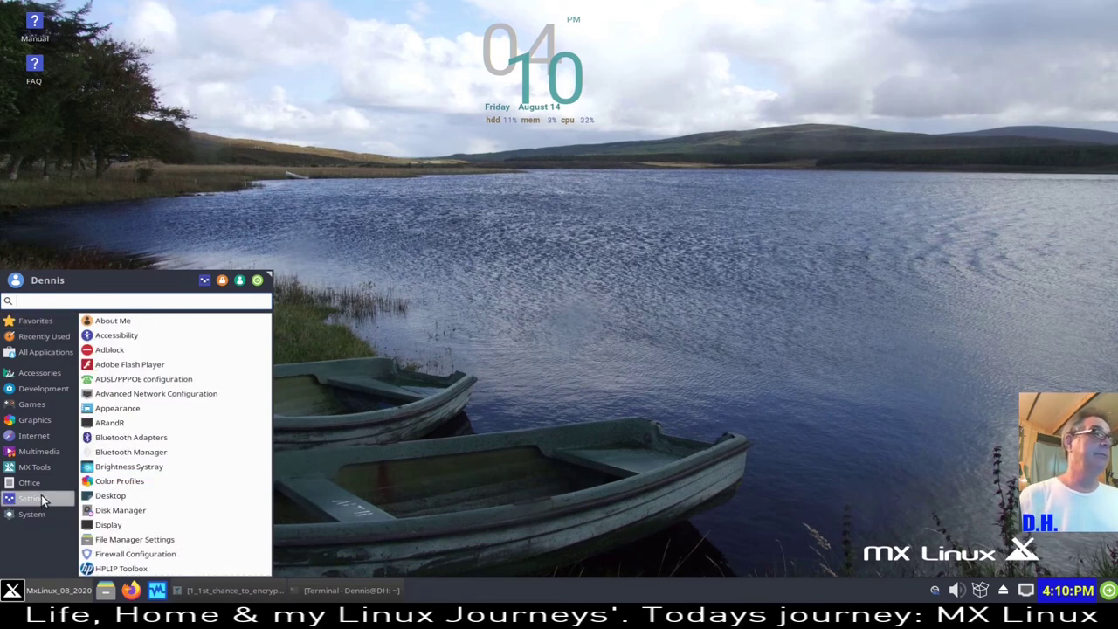
left_click(41, 437)
left_click(41, 452)
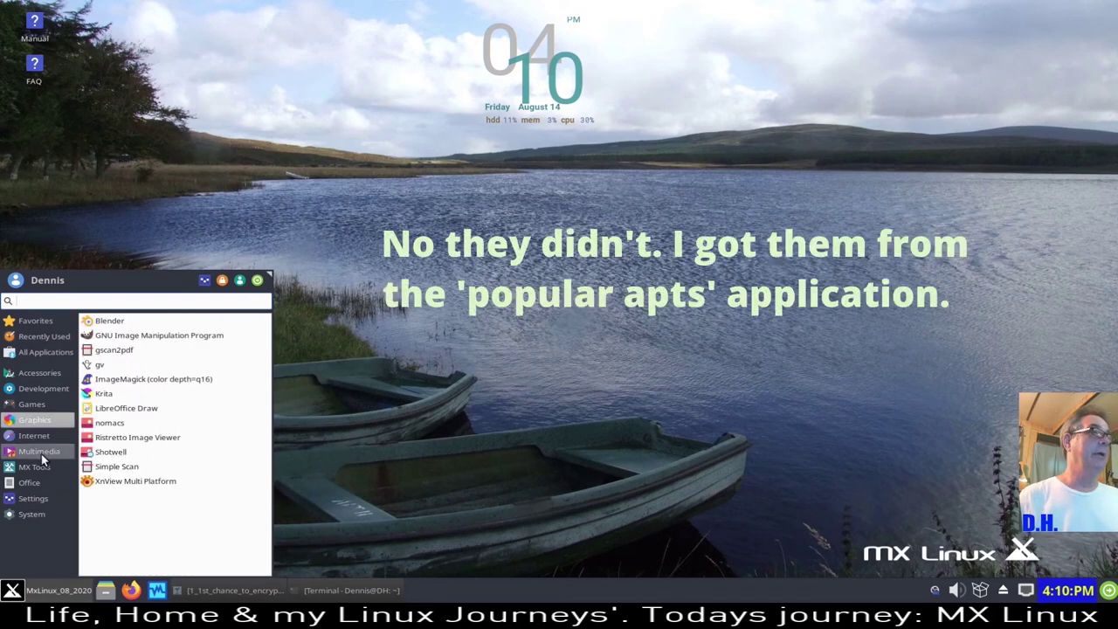
scroll(182, 496, "down", 2)
scroll(175, 493, "up", 2)
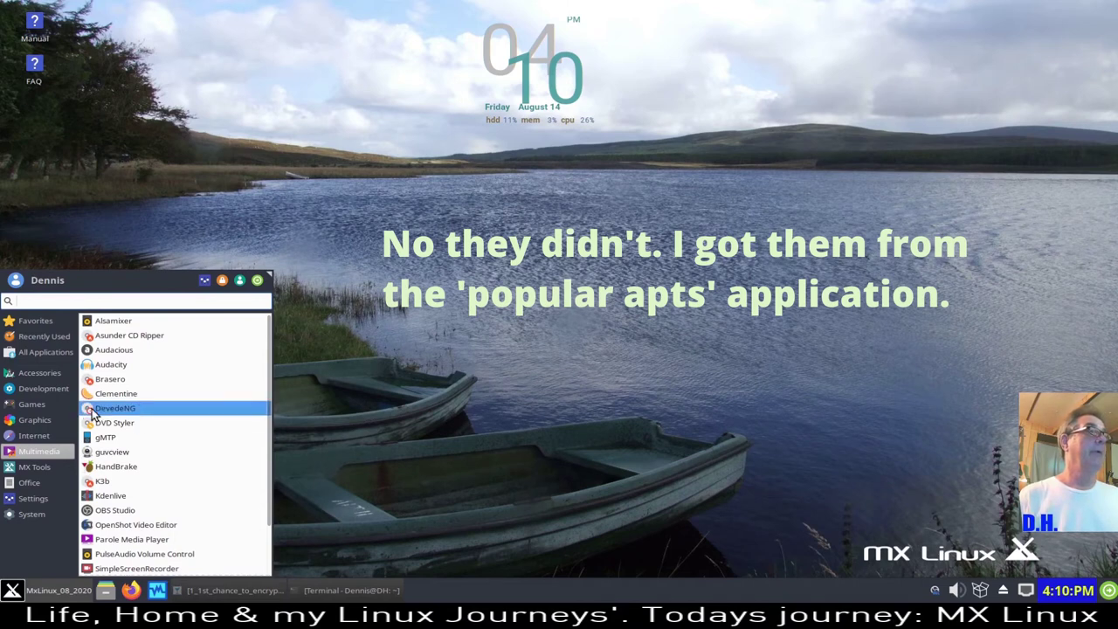
left_click(21, 376)
left_click(30, 402)
left_click(35, 373)
left_click(39, 407)
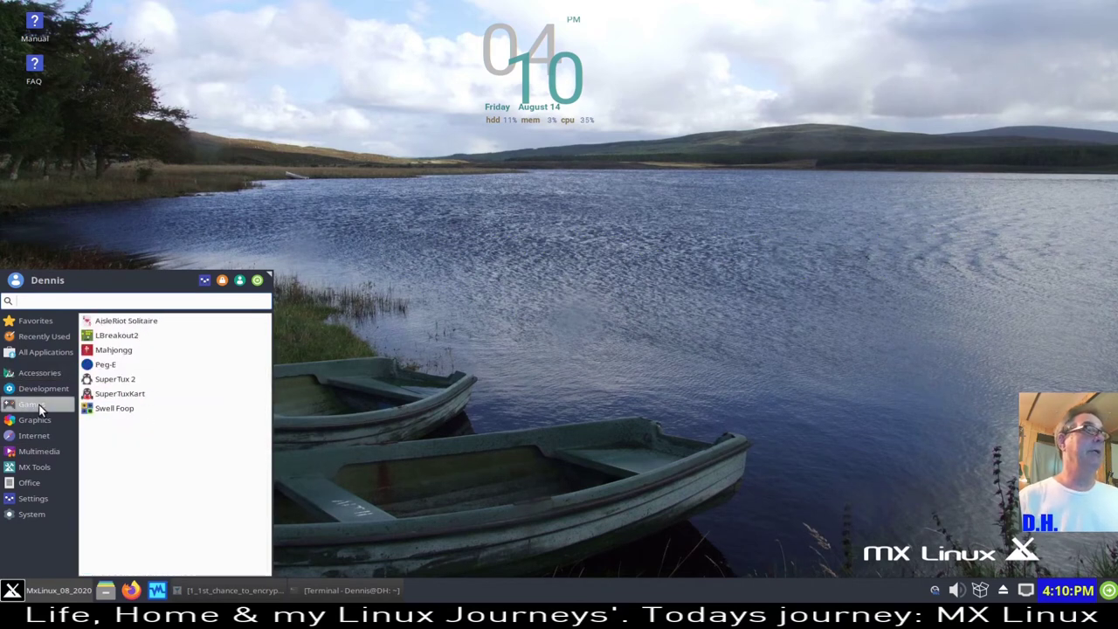
- Launch AisleRiot Solitaire for a Klondike deal and reopen the menu on Games
left_click(172, 323)
left_click(44, 597)
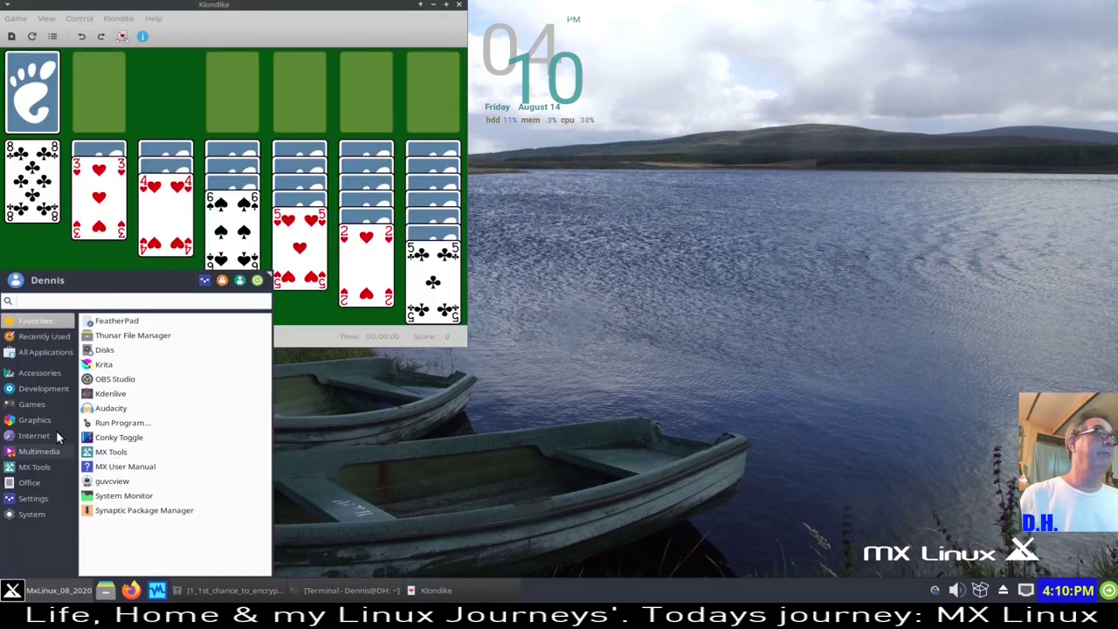
left_click(38, 404)
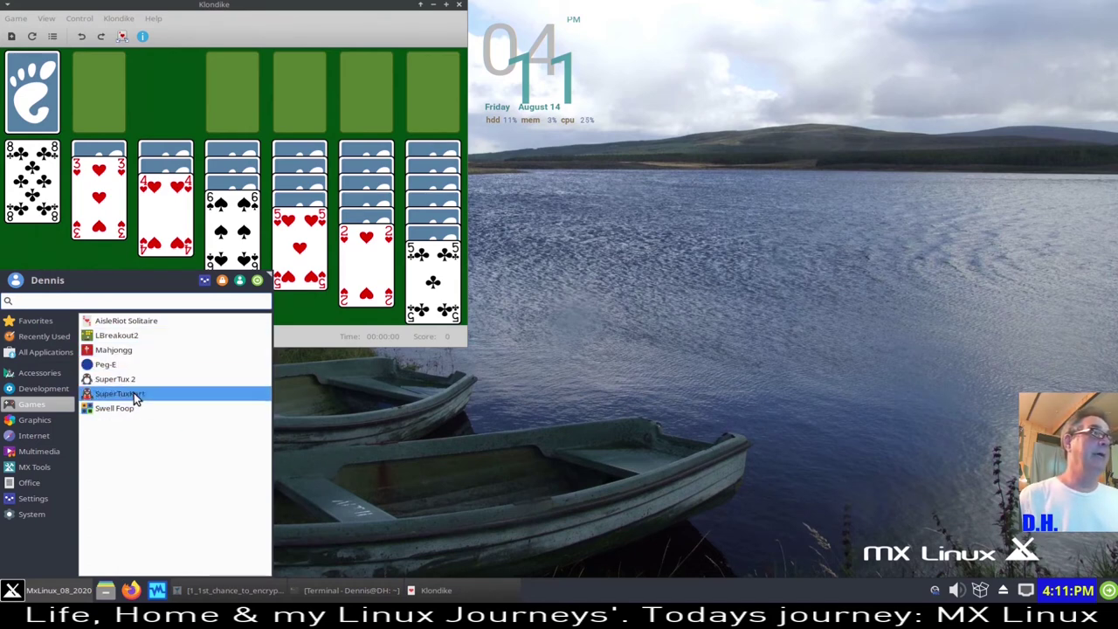
- Browse the Internet, Multimedia and MX Tools application lists
mouse_move(31, 423)
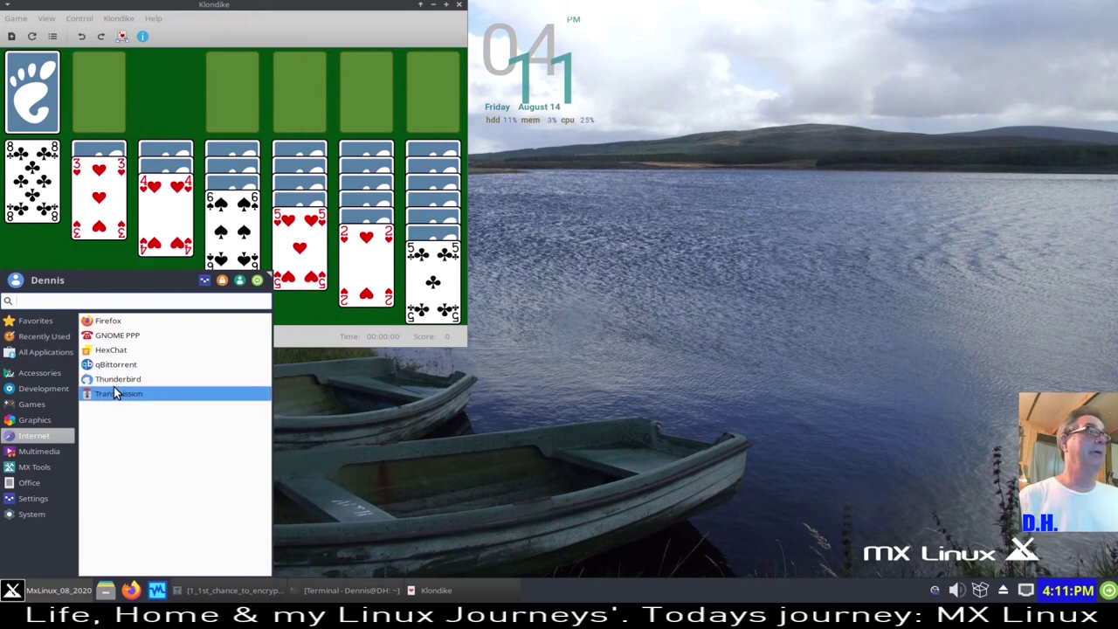
left_click(41, 452)
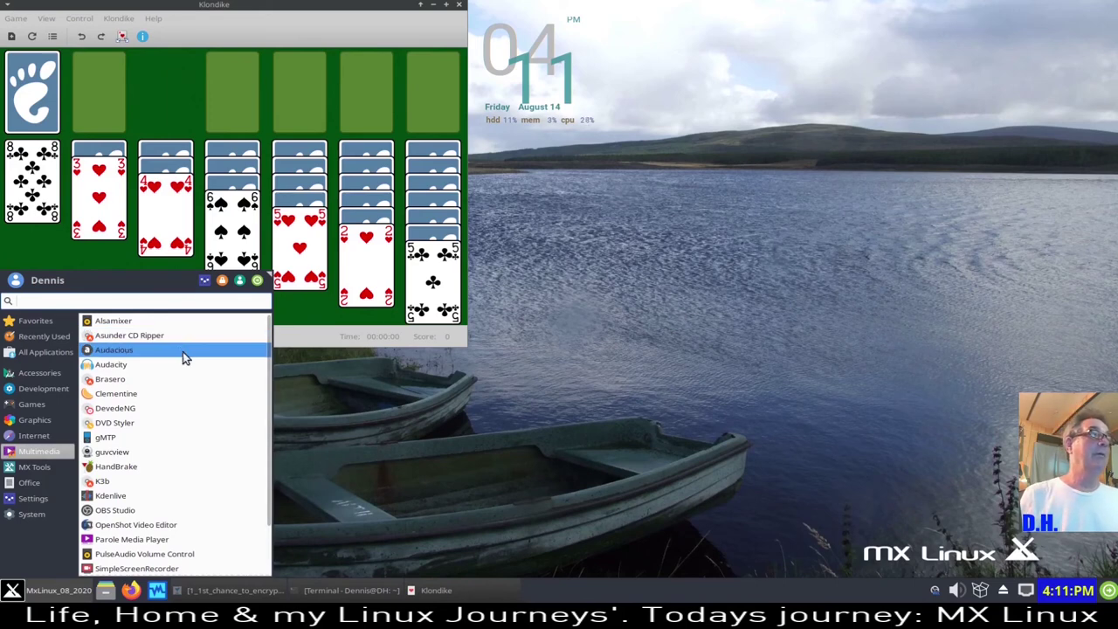
scroll(181, 350, "down", 4)
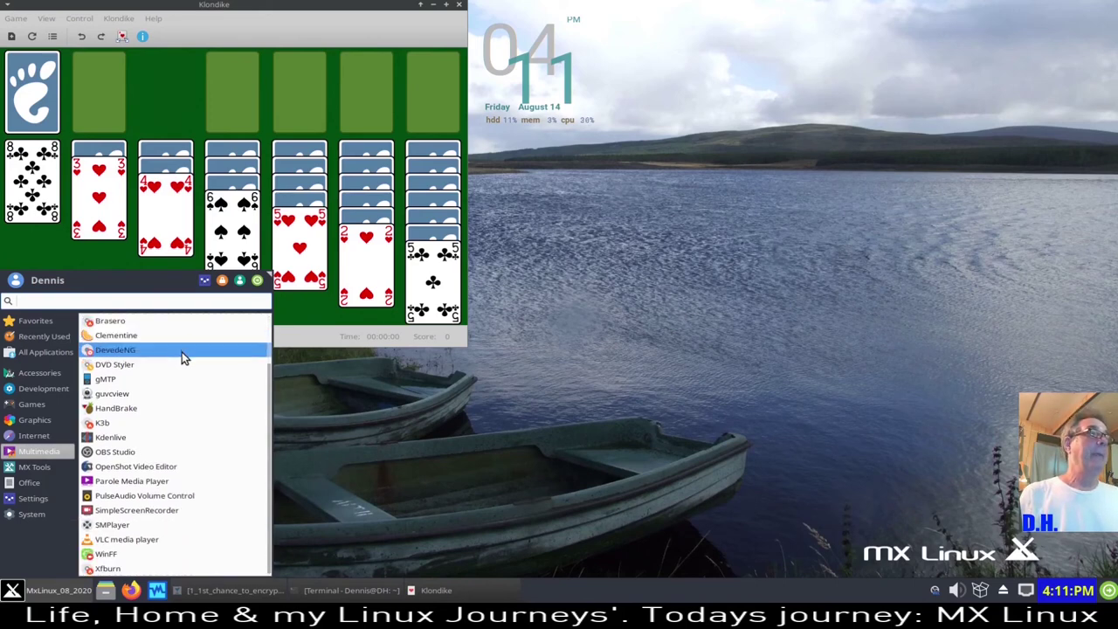
scroll(182, 352, "up", 4)
scroll(179, 354, "down", 4)
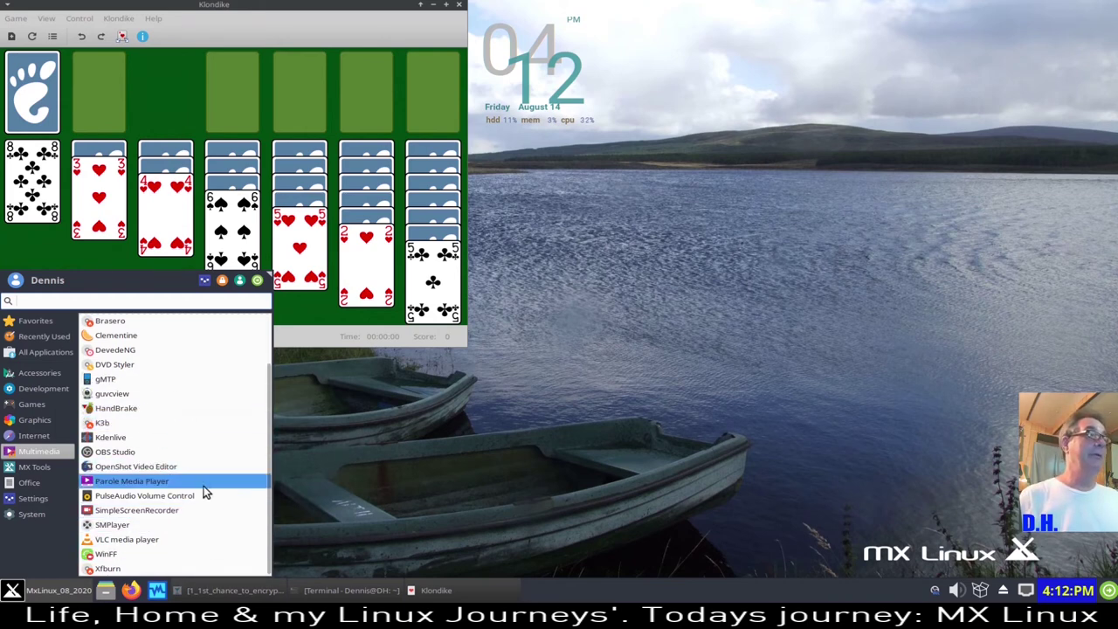
left_click(36, 469)
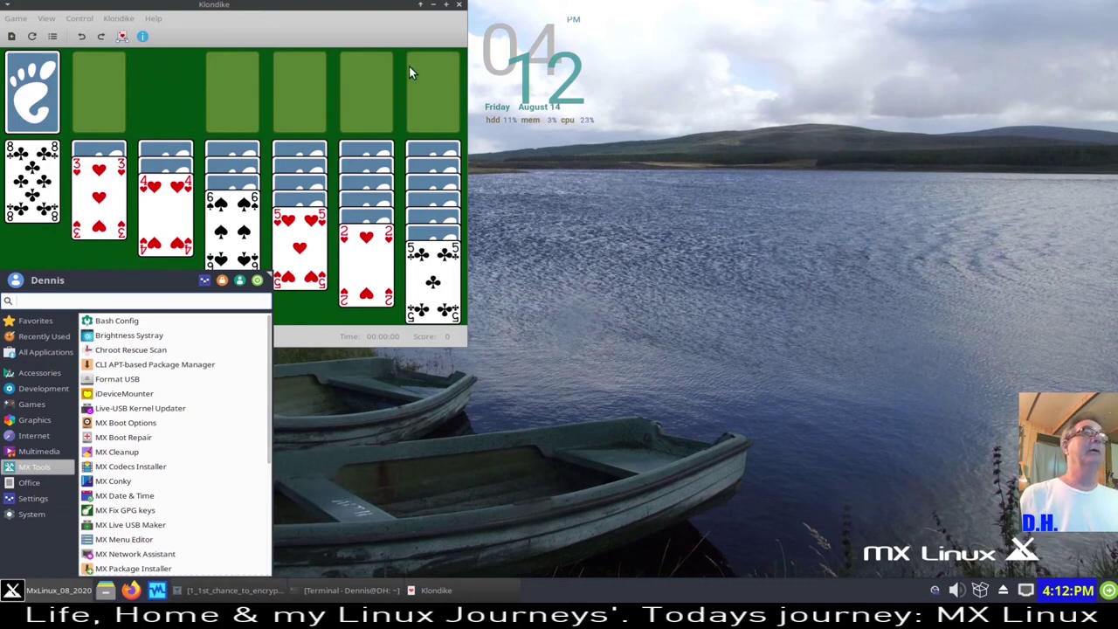
- Close the Klondike game, then open and close the Settings Manager
left_click(460, 11)
left_click(459, 7)
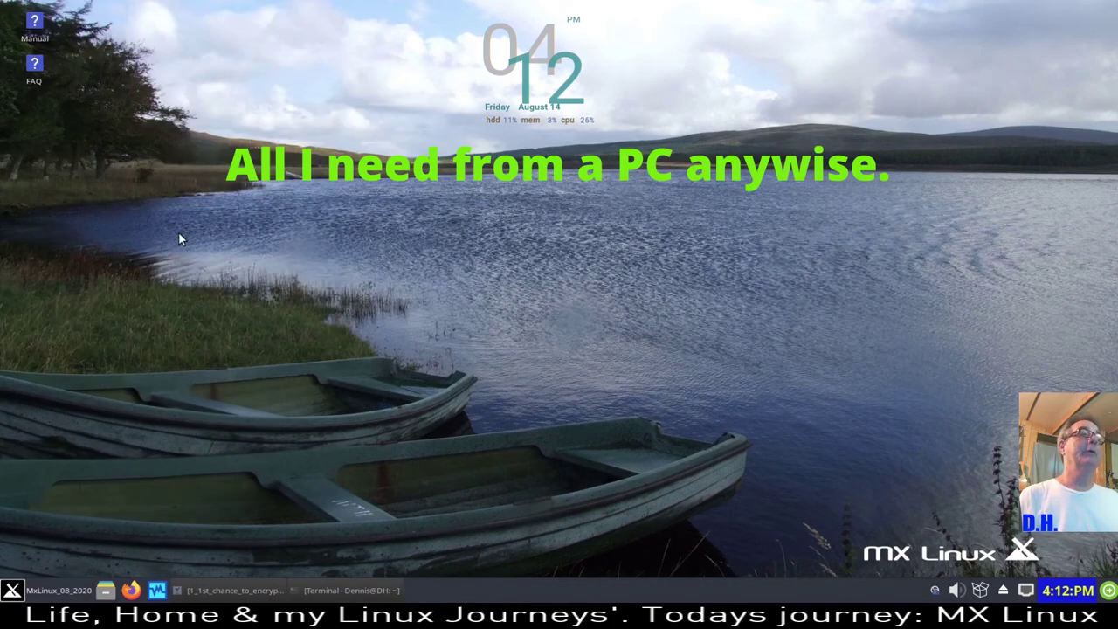
left_click(42, 593)
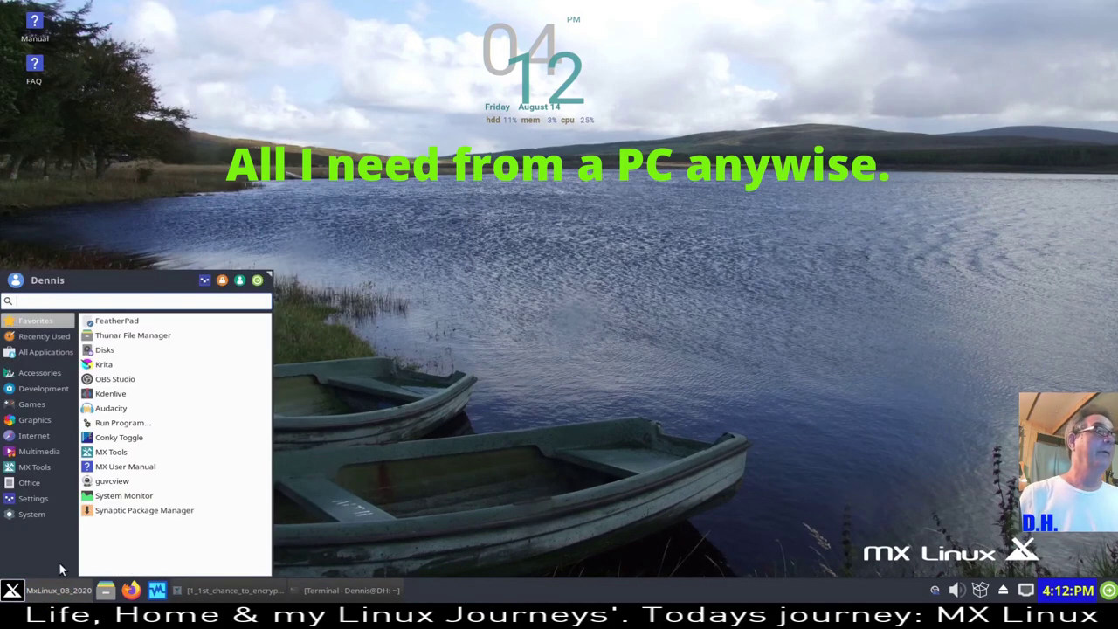
mouse_move(40, 470)
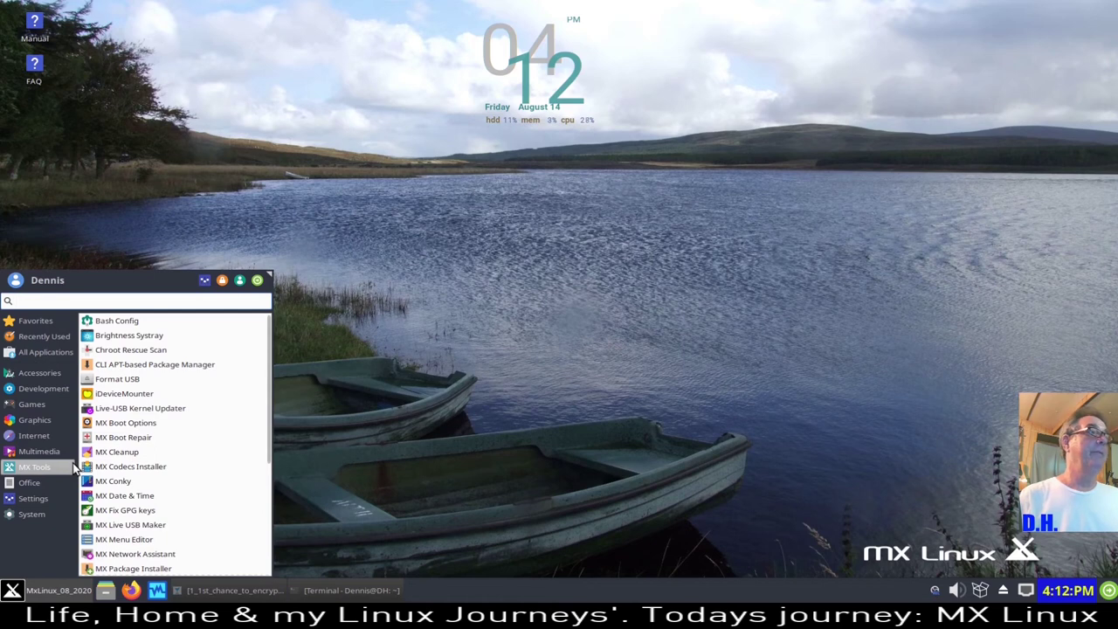
left_click(205, 281)
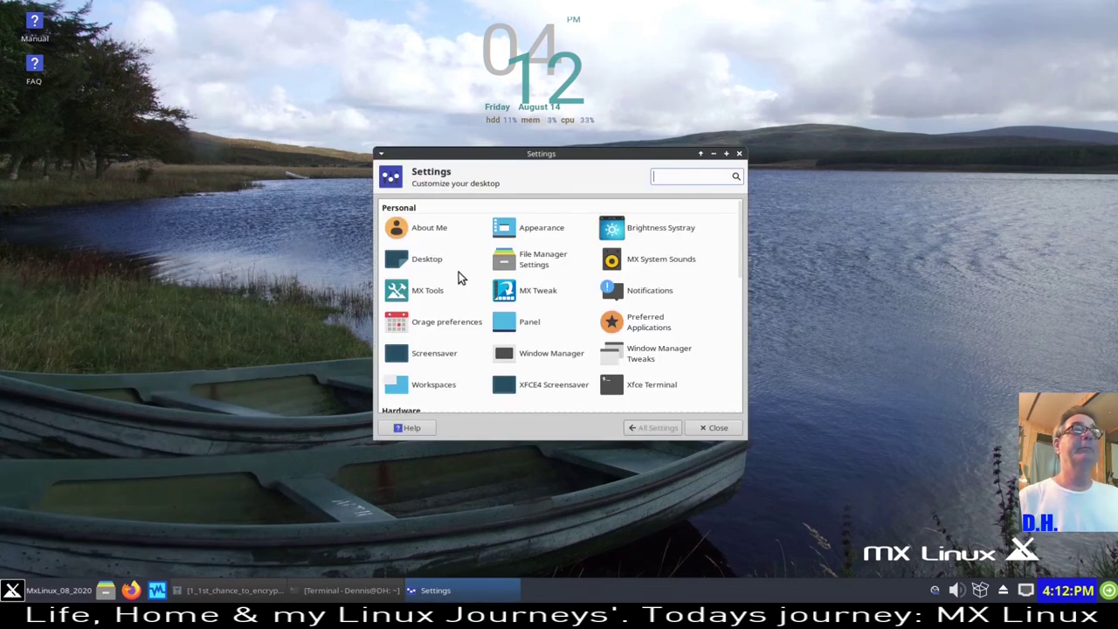
left_click(738, 155)
- Reopen the Whisker Menu on the MX Tools list, from Bash Config to MX Package Installer
left_click(21, 591)
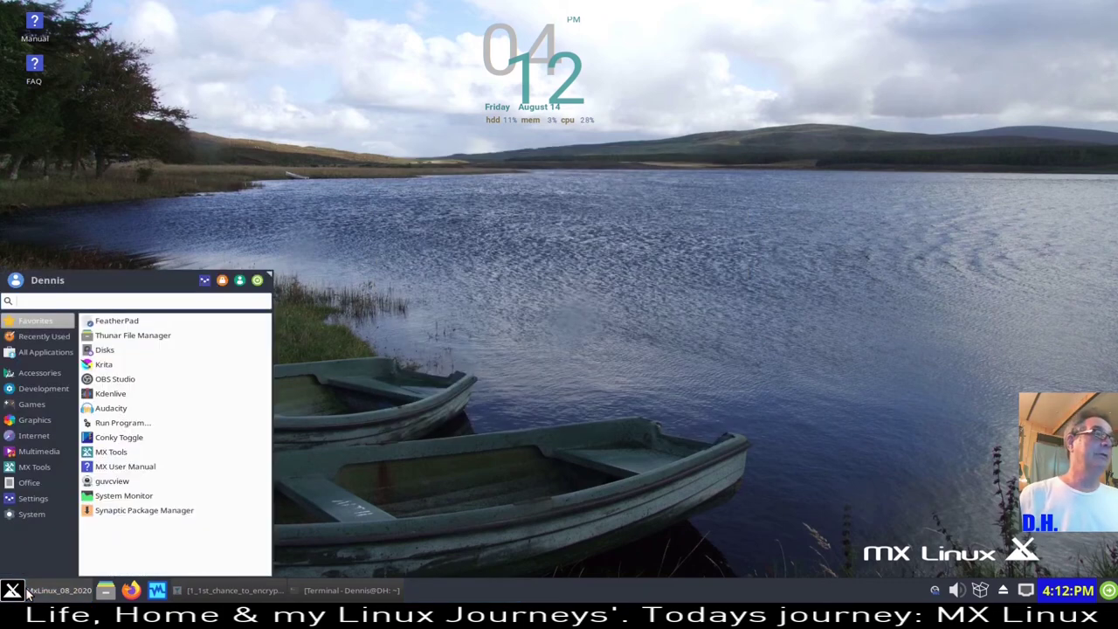
left_click(39, 466)
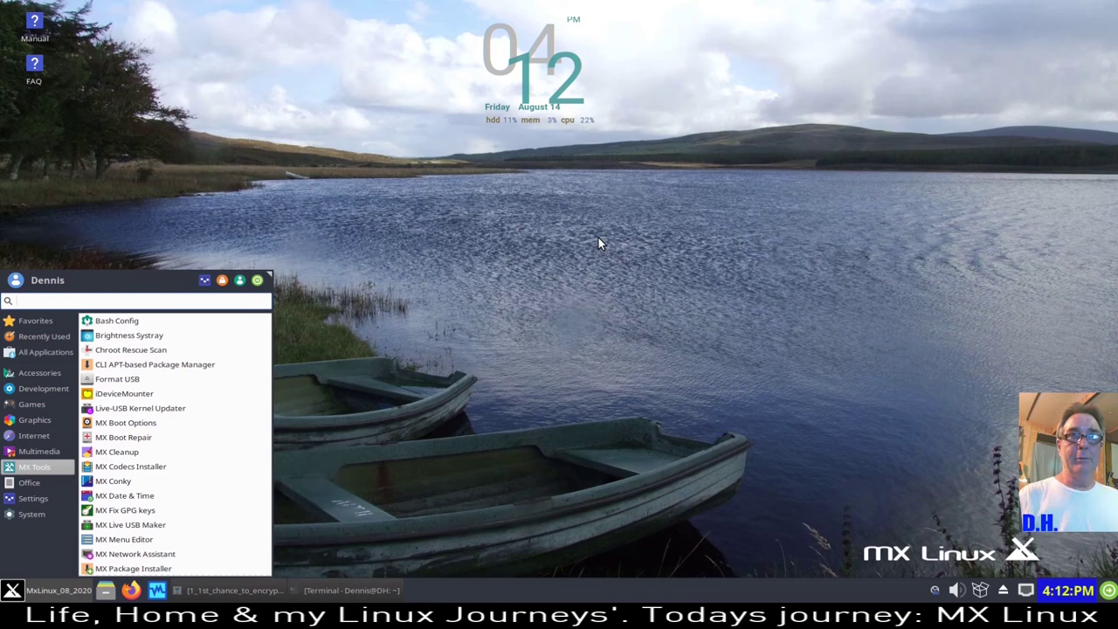
left_click(540, 74)
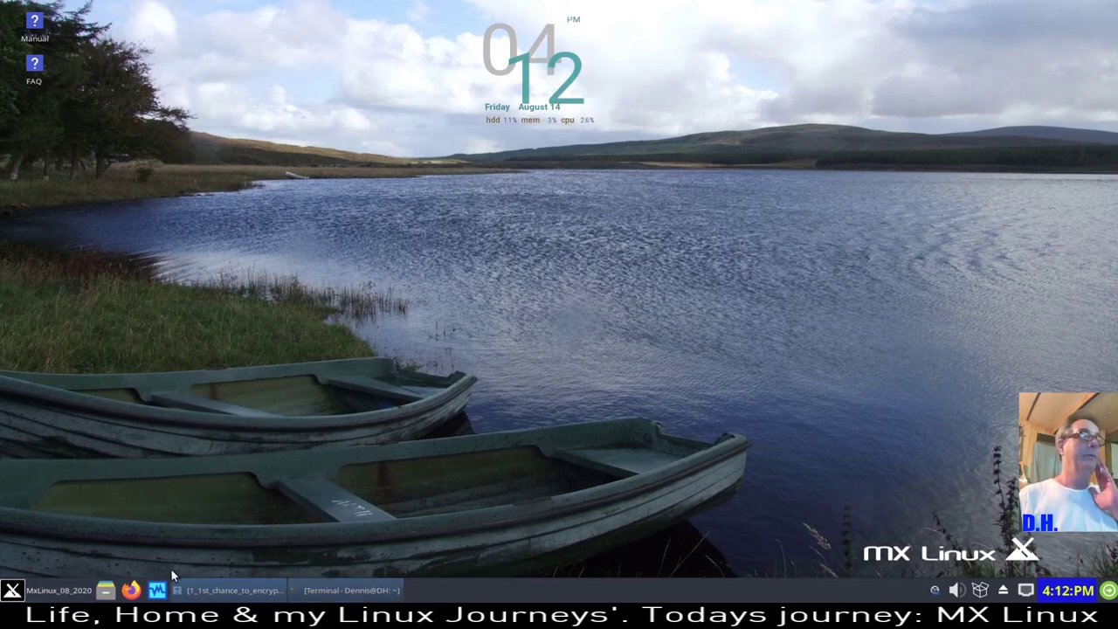
left_click(57, 593)
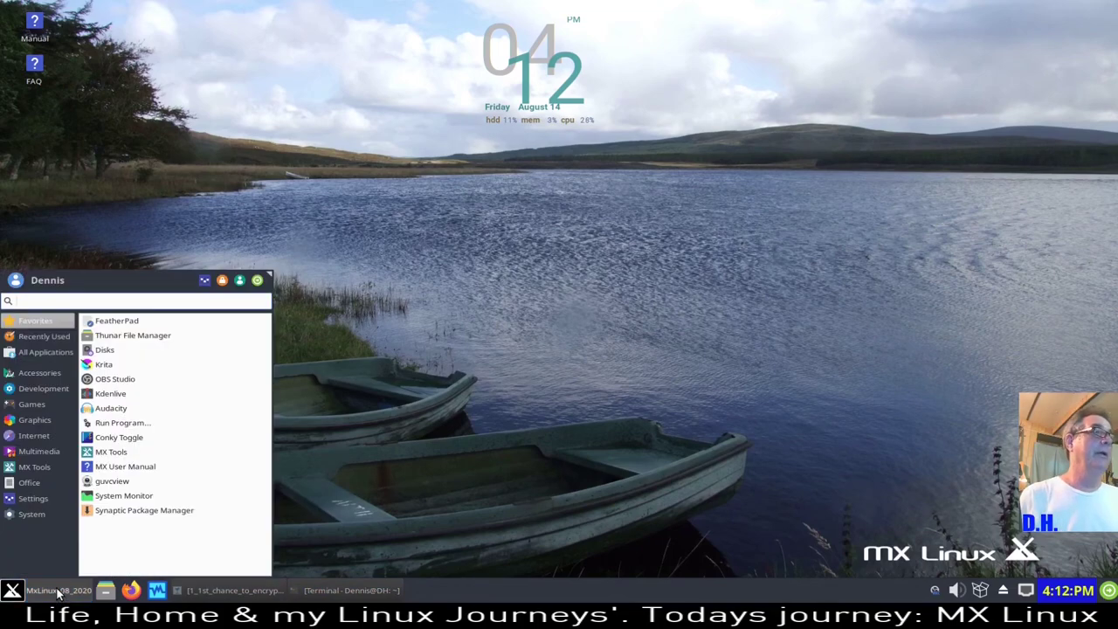
mouse_move(51, 497)
mouse_move(44, 472)
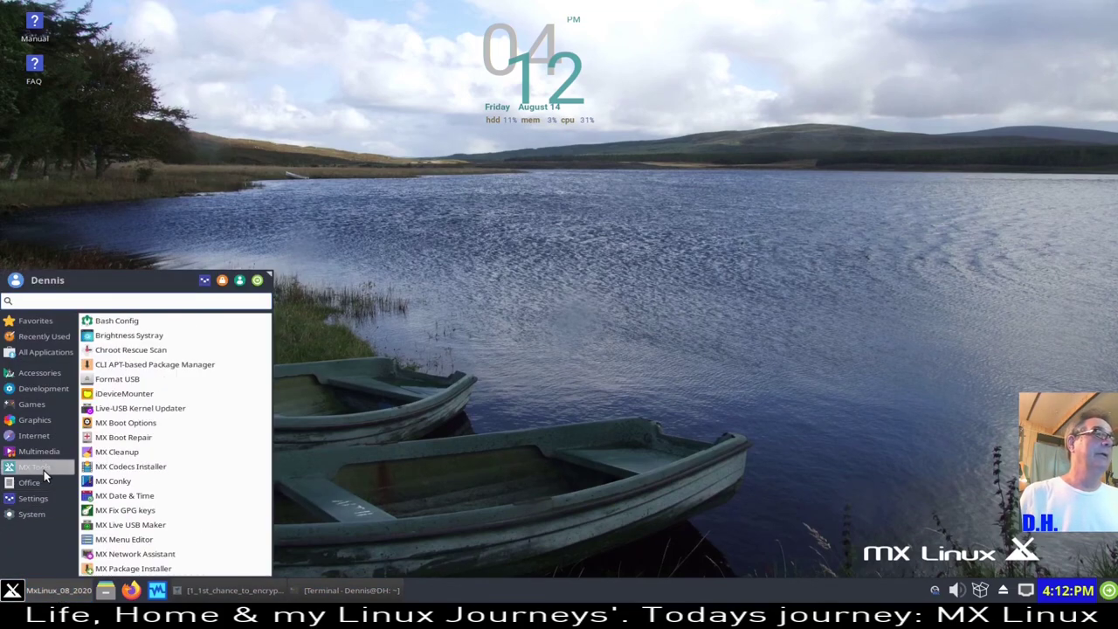
- Launch MX Conky and open Conky Manager from it
left_click(173, 483)
left_click_drag(633, 124, 454, 150)
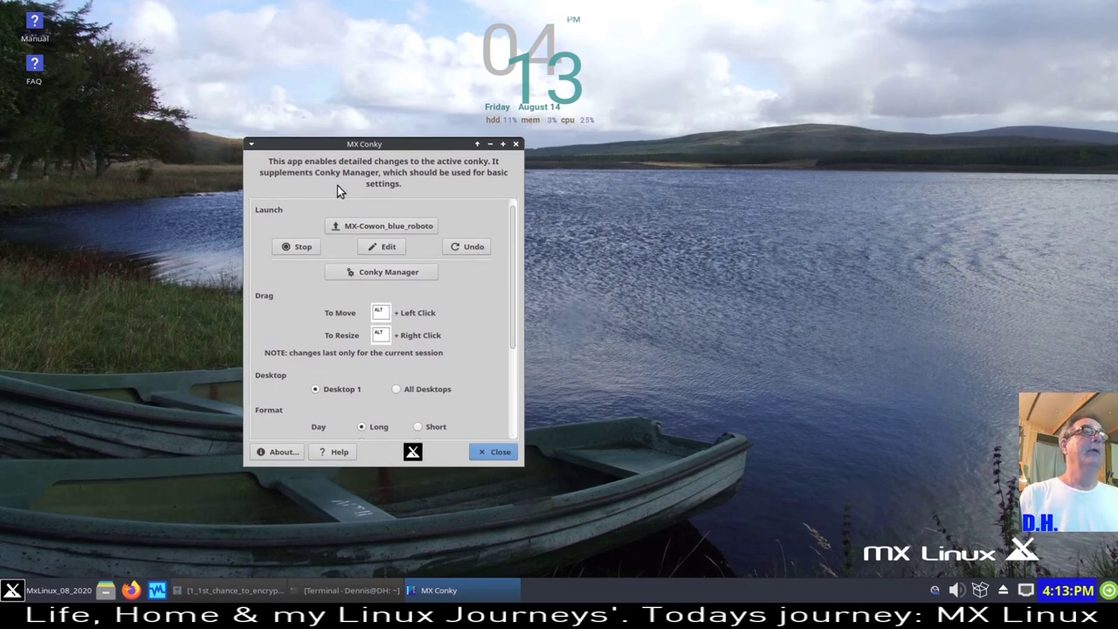
left_click(414, 274)
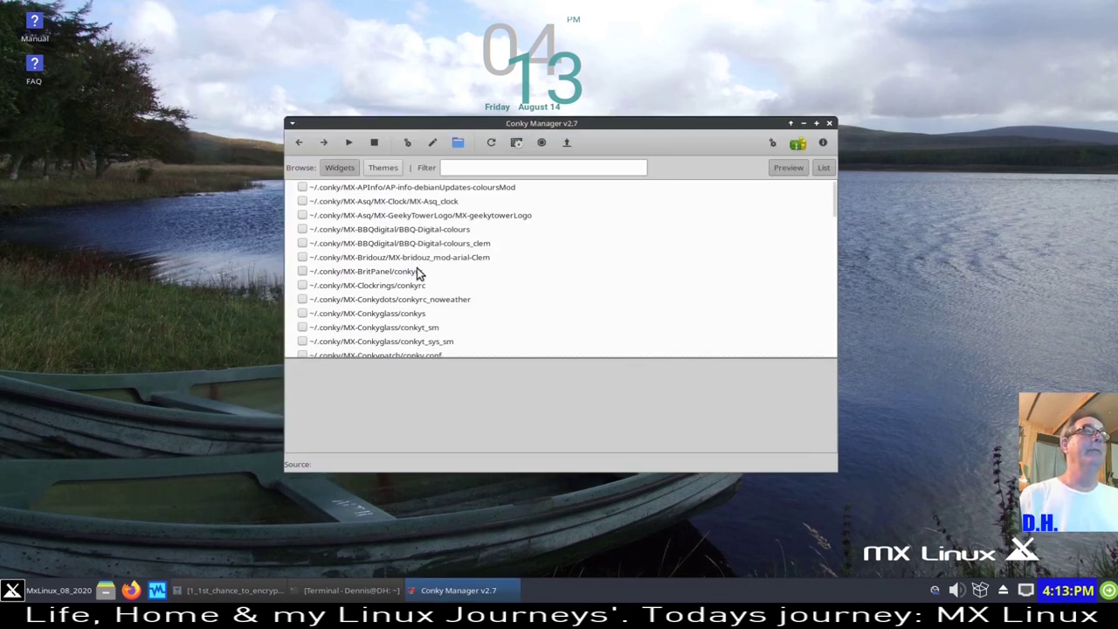
- Preview several widgets, select MX-Cowon_blue_roboto, and view the 20-second startup delay setting
scroll(407, 286, "down", 10)
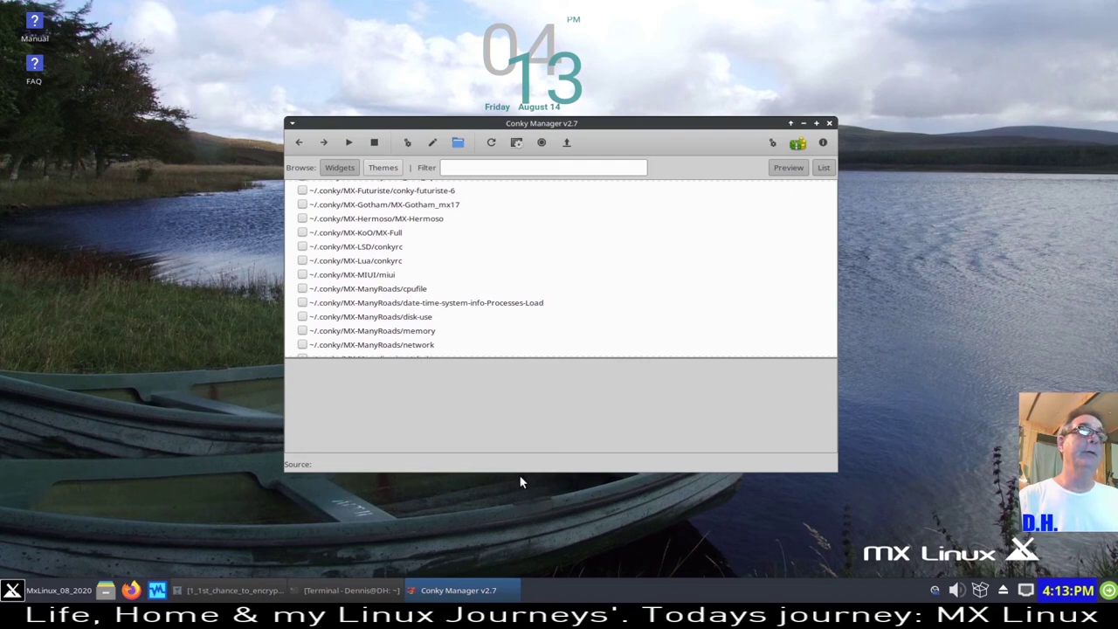
left_click(343, 232)
left_click(373, 275)
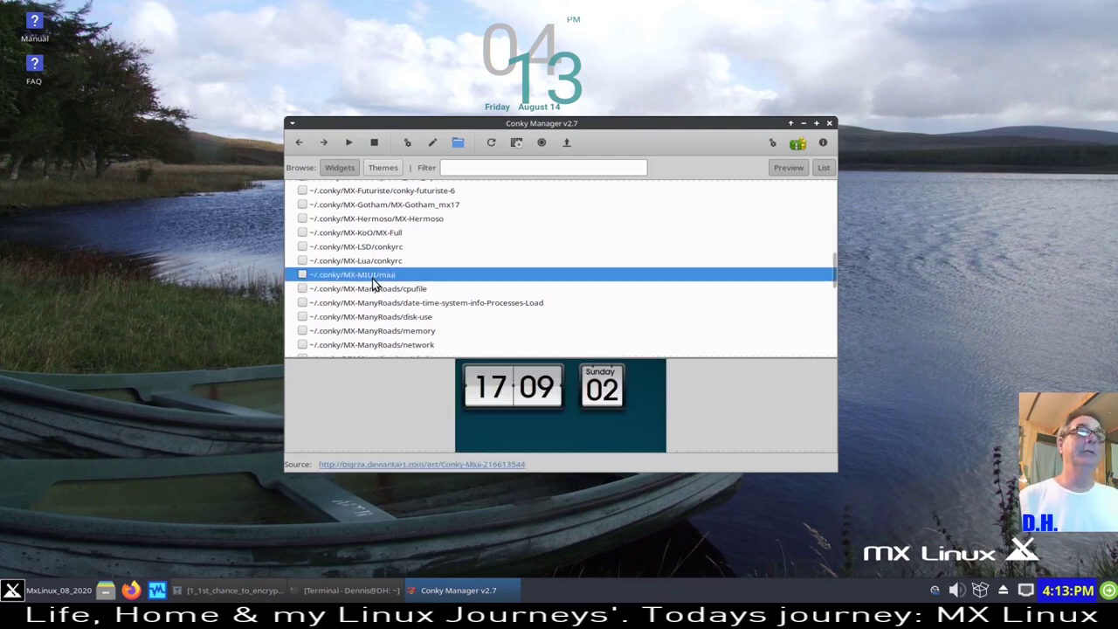
left_click(382, 333)
scroll(455, 259, "down", 4)
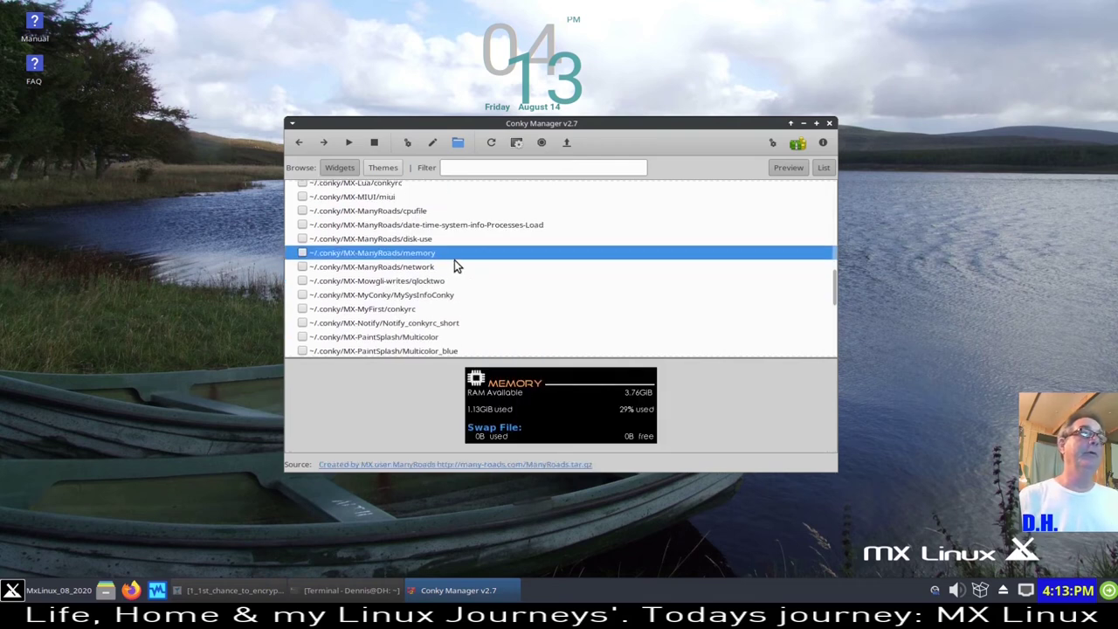
scroll(451, 264, "down", 3)
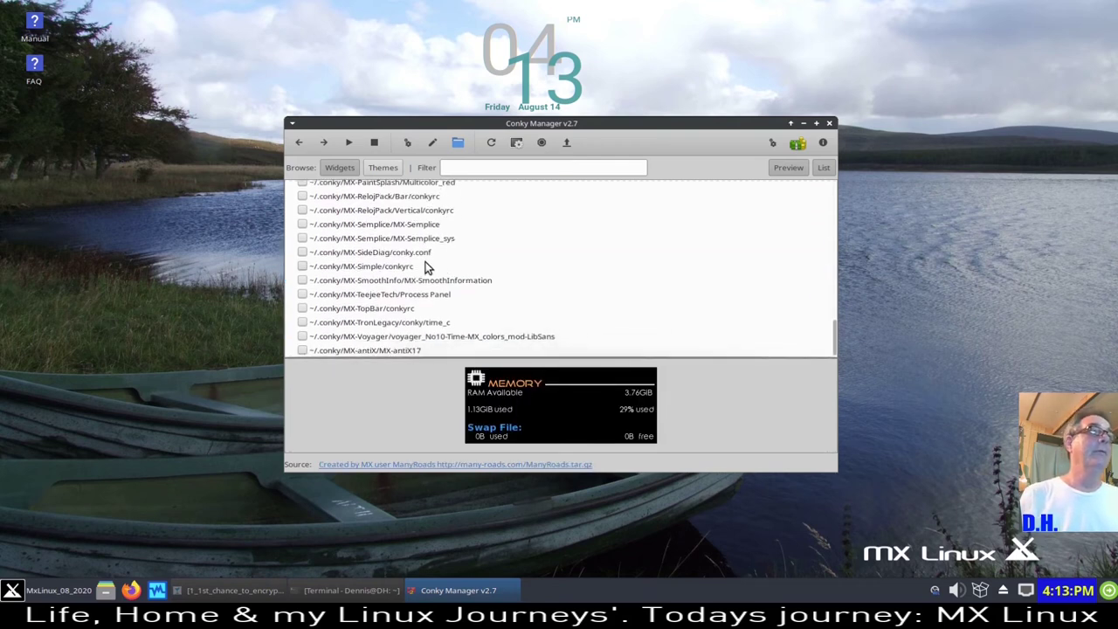
scroll(449, 264, "up", 6)
scroll(423, 263, "up", 10)
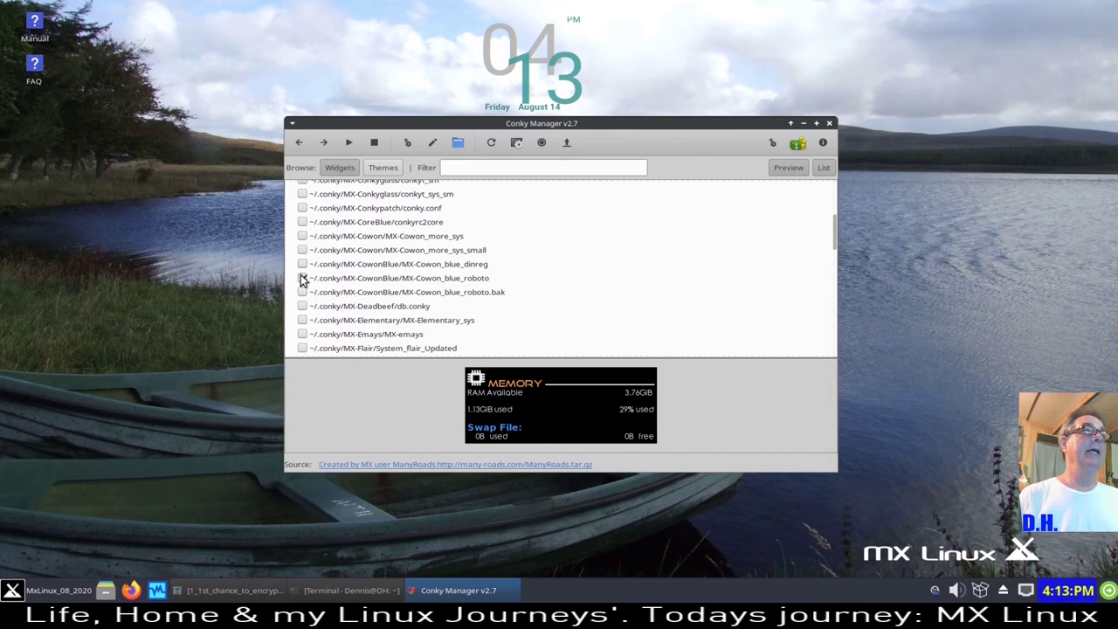
left_click(387, 282)
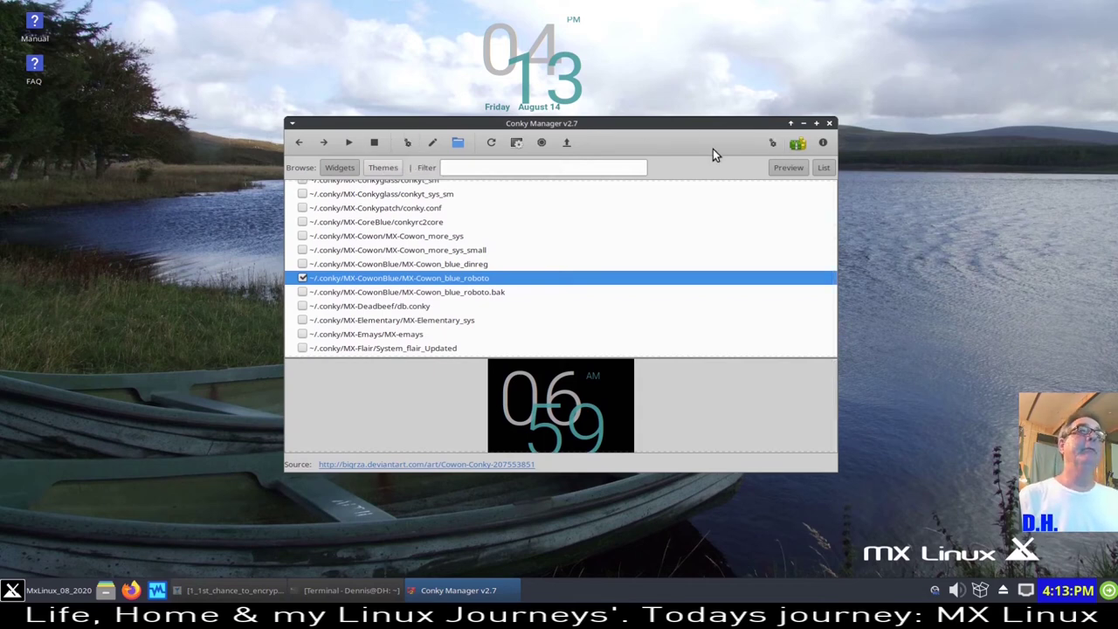
left_click(774, 142)
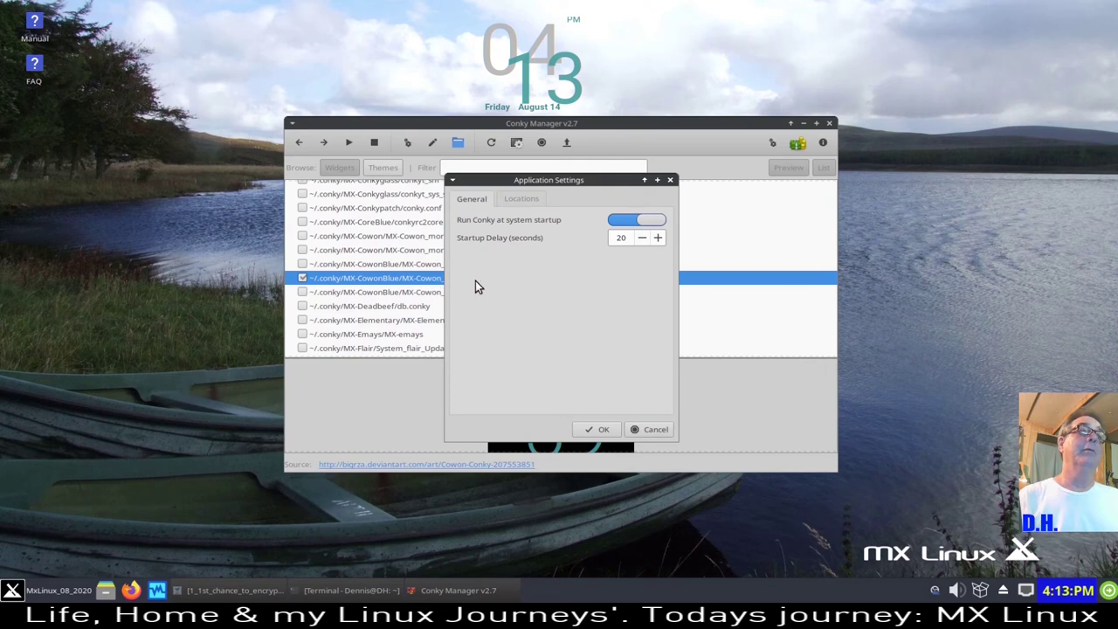
- Change the MX-Cowon_blue_roboto widget location to Top Middle, after trying Bottom Left
left_click(657, 430)
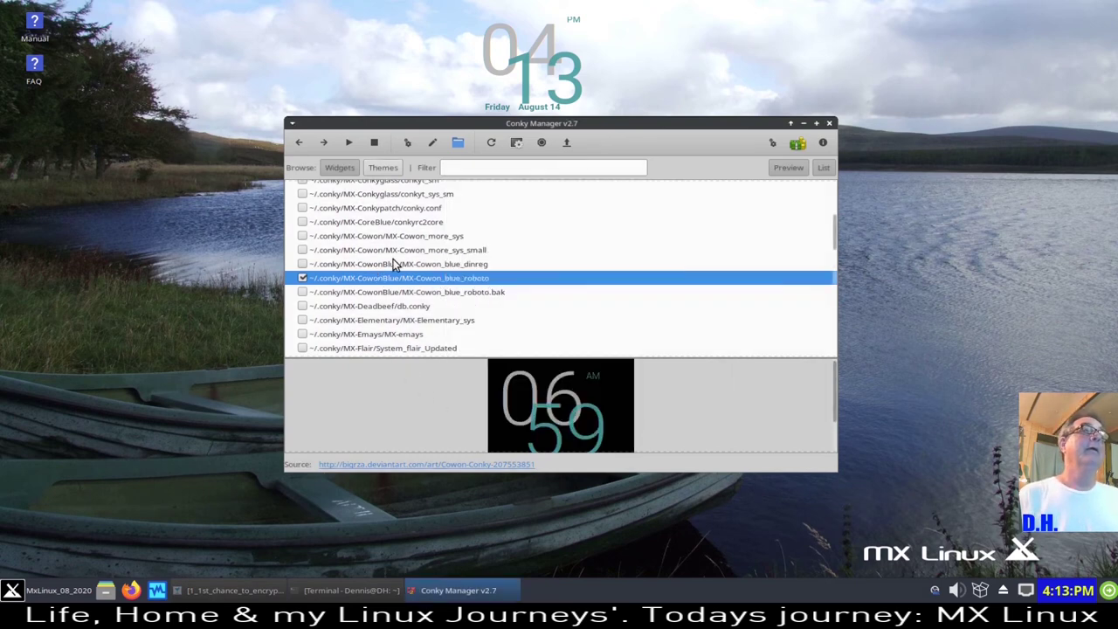
left_click(407, 141)
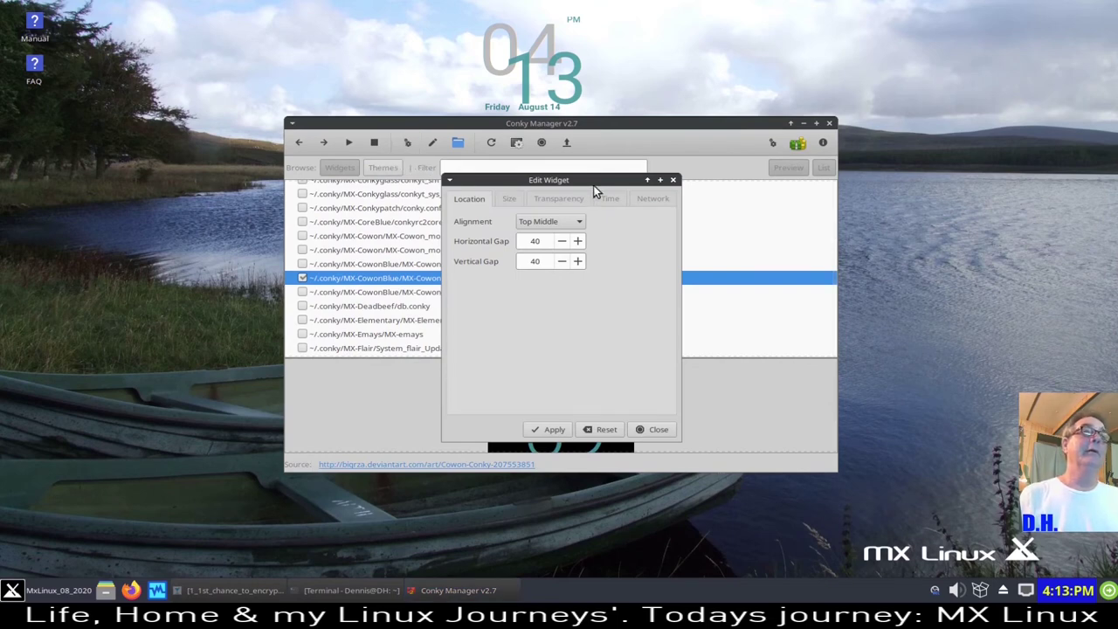
left_click_drag(590, 186, 529, 188)
left_click(522, 224)
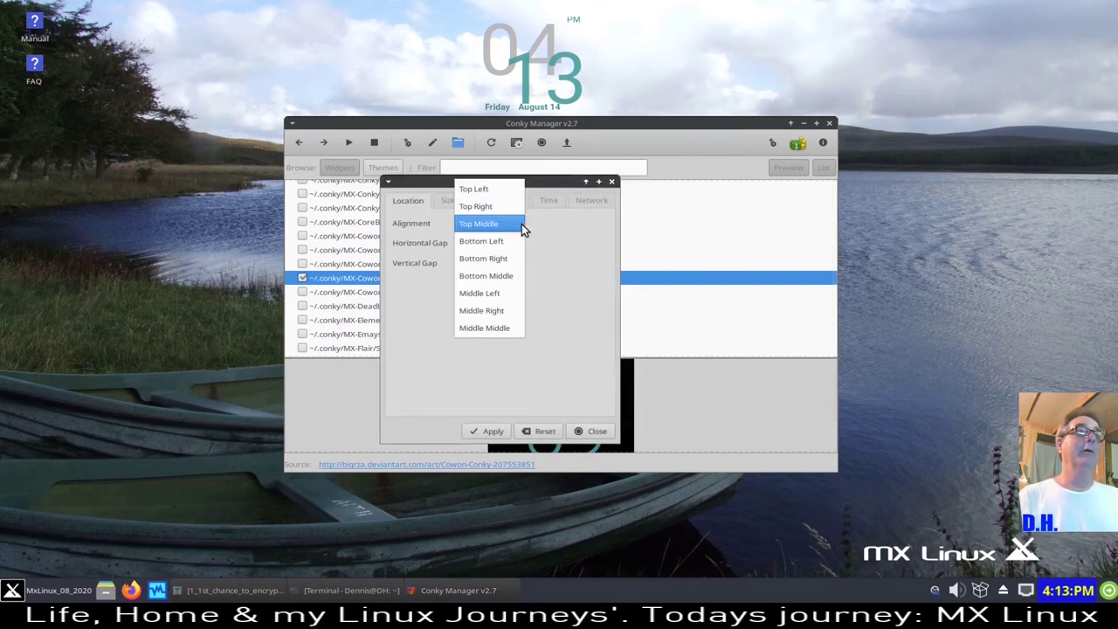
left_click(507, 242)
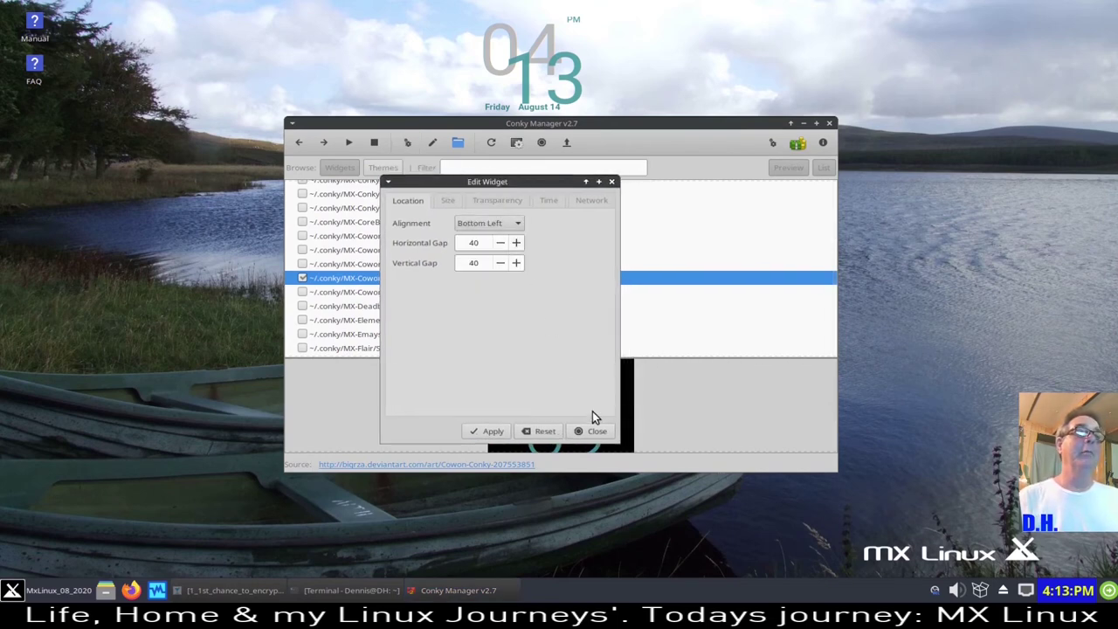
left_click(483, 430)
left_click(510, 225)
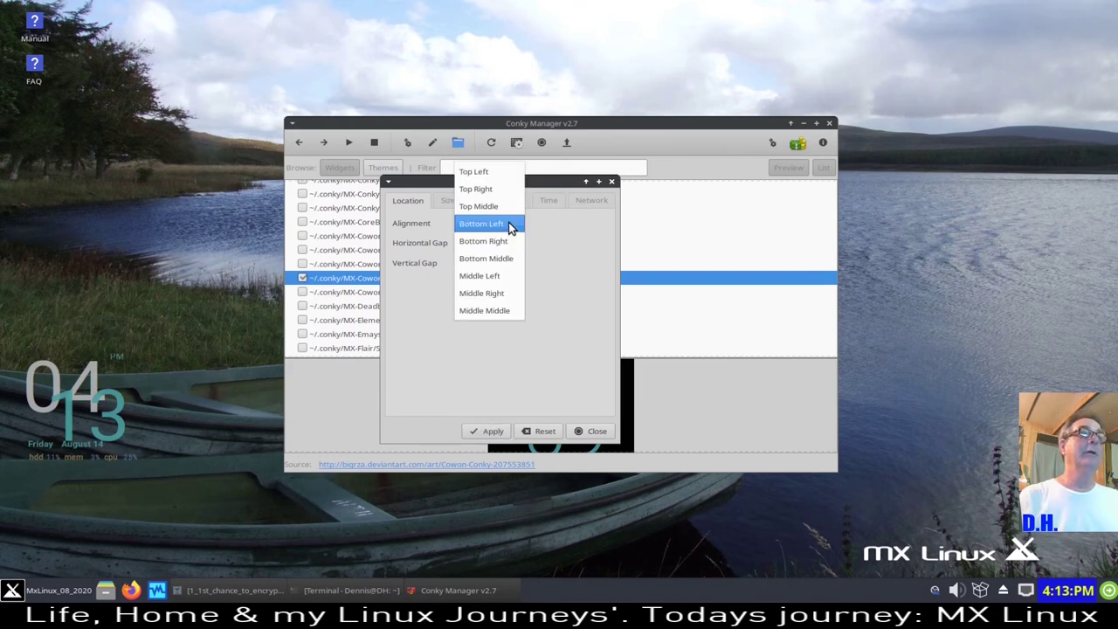
left_click(489, 431)
left_click(448, 201)
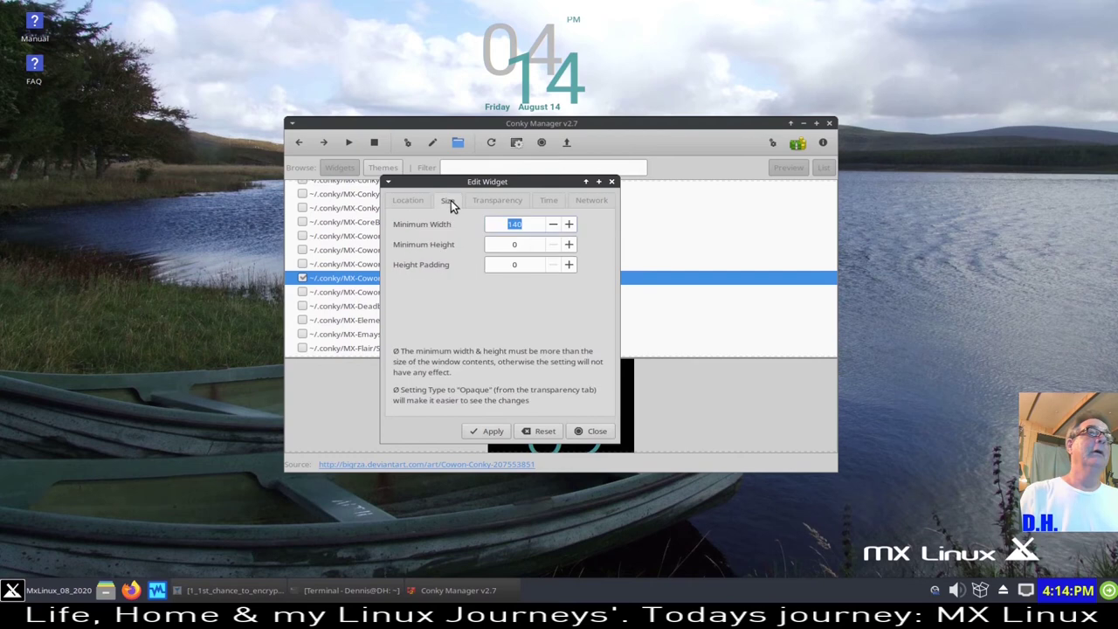
left_click(499, 200)
left_click(551, 203)
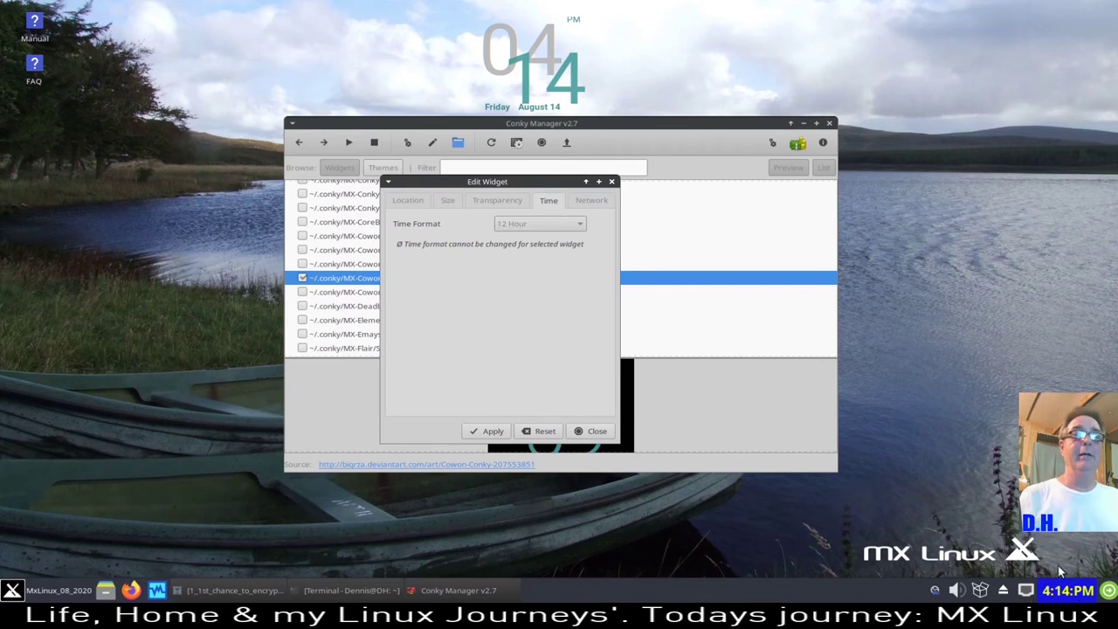
left_click(597, 431)
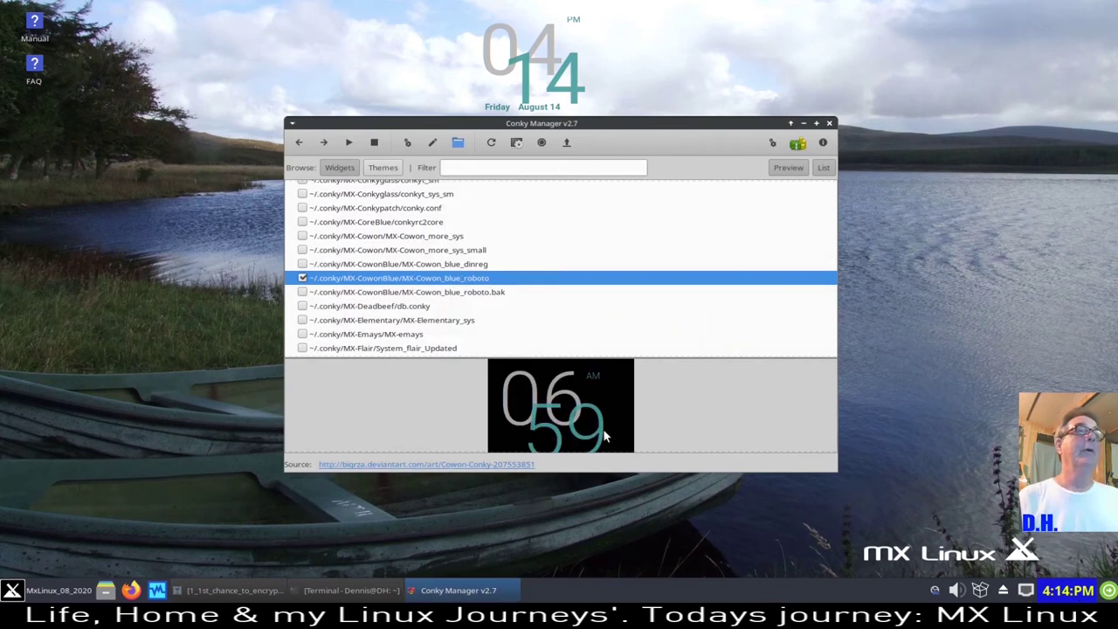
- Disable MX-Cowon_blue_roboto and turn off Run Conky at system startup
left_click(302, 278)
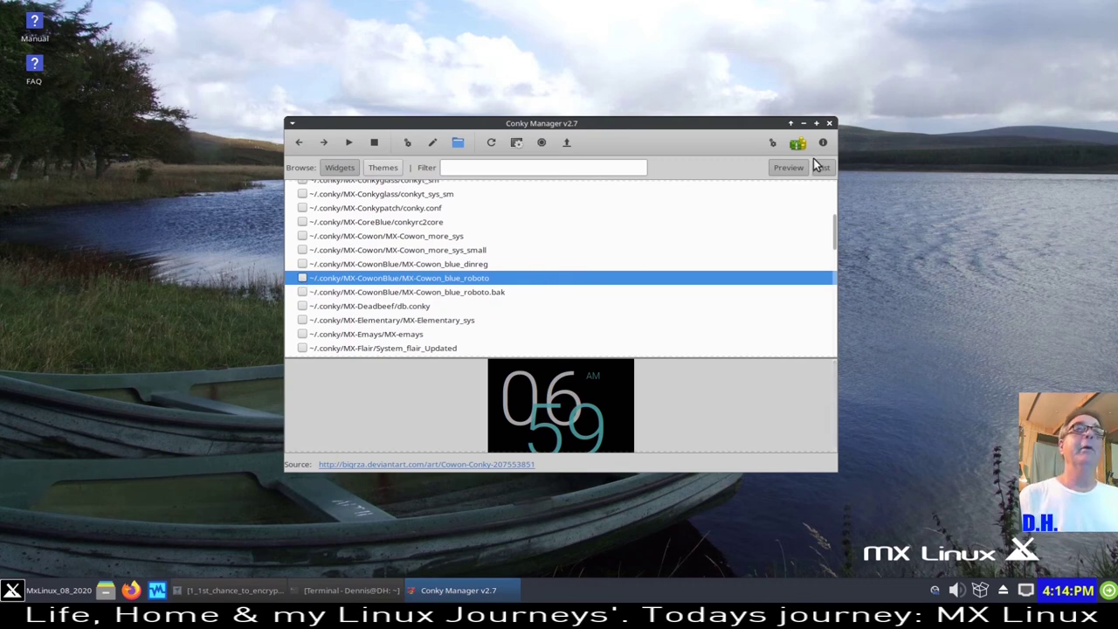
left_click(774, 143)
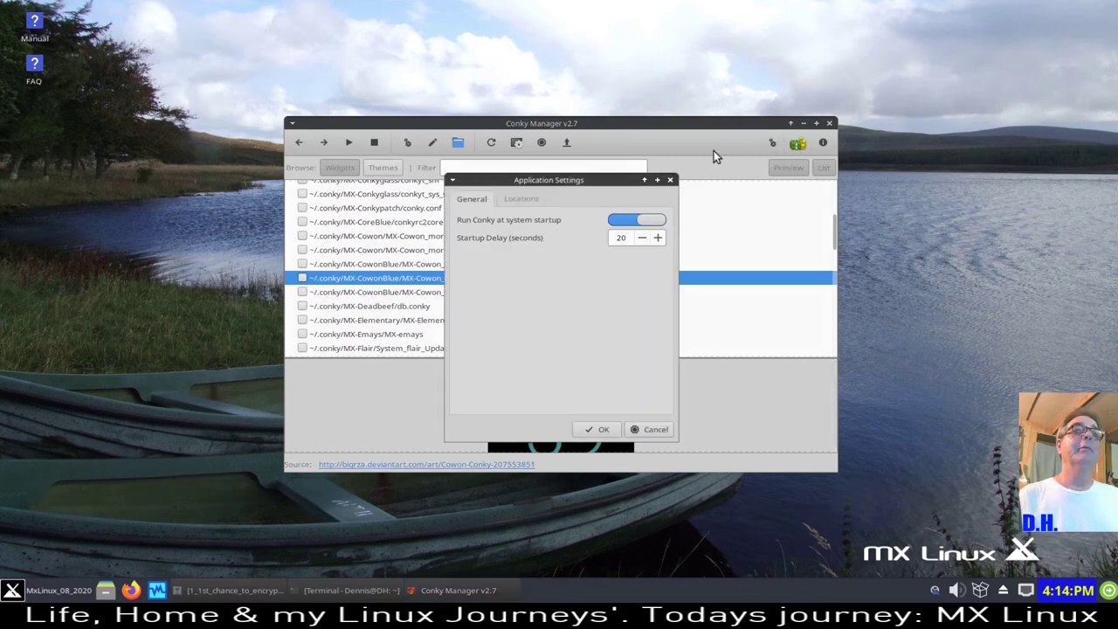
left_click(616, 219)
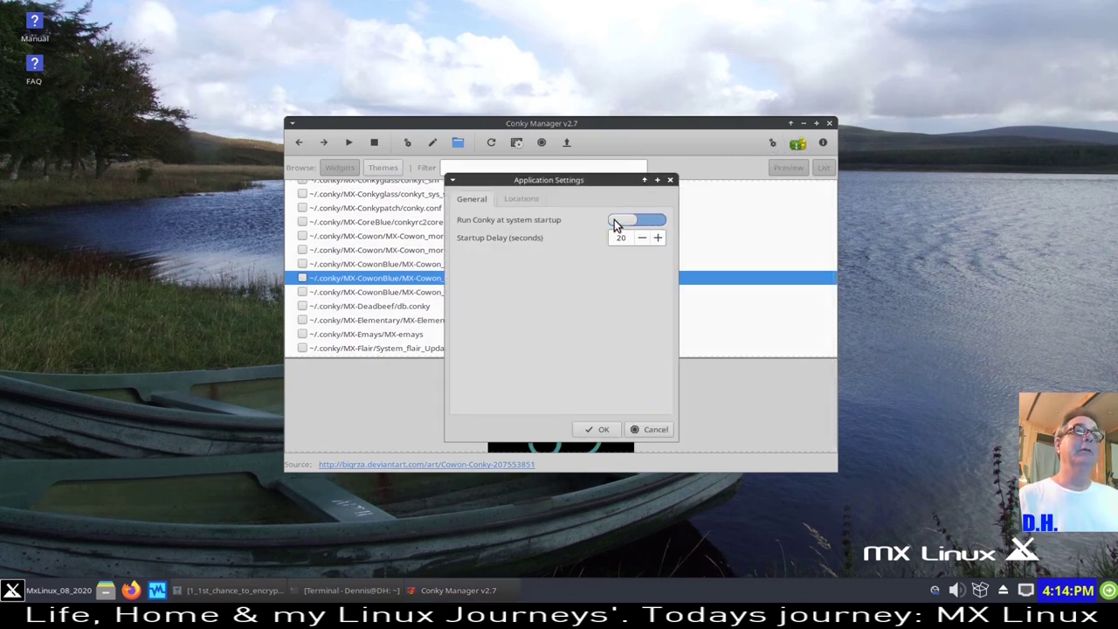
left_click(603, 429)
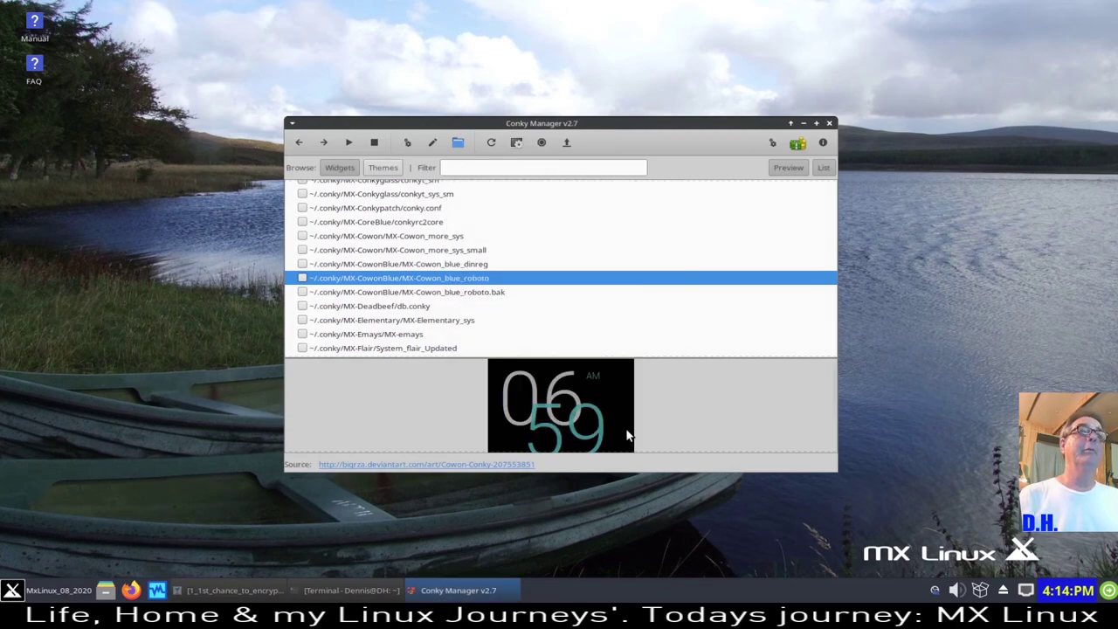
- Preview the MX-Conkyglass conkyt_sys_sm widget in Conky Manager and enable it on the desktop
left_click(829, 123)
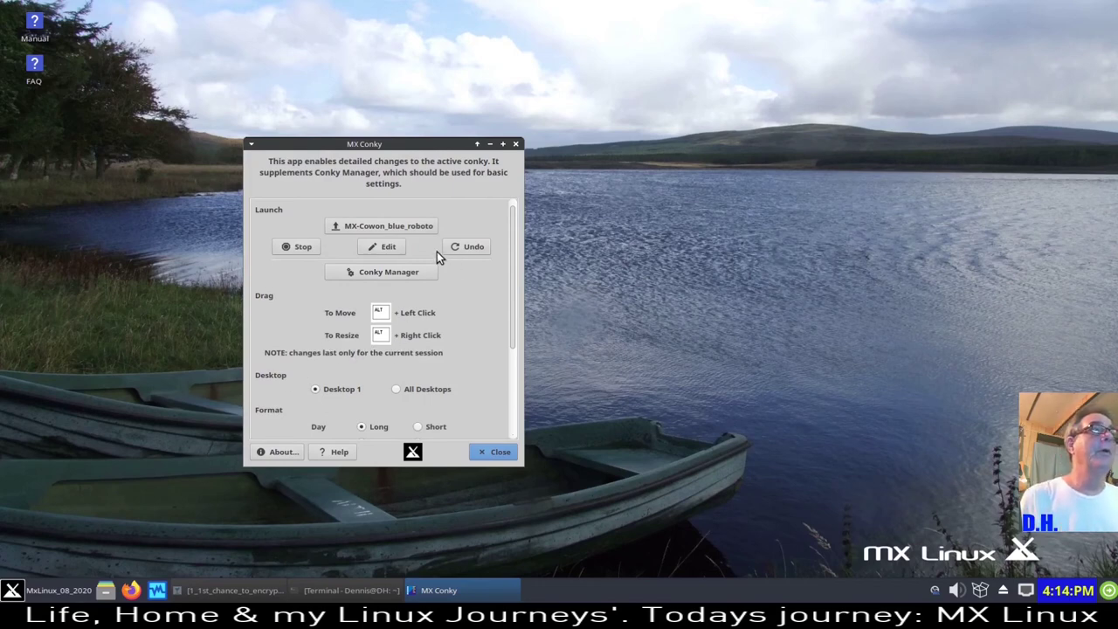
left_click(390, 272)
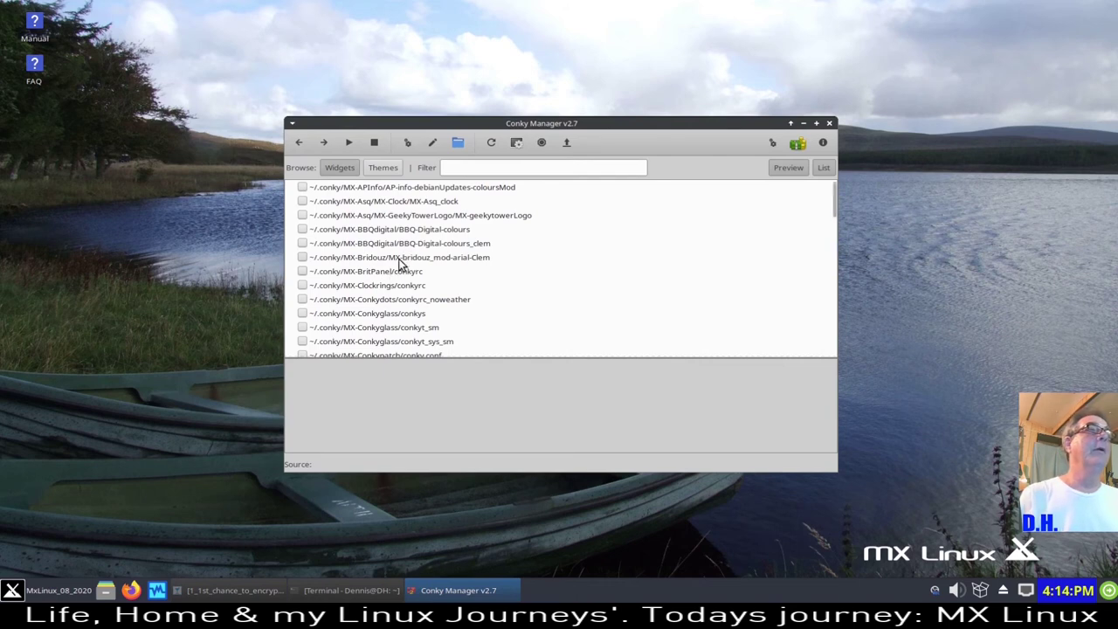
left_click(400, 271)
scroll(399, 272, "down", 2)
left_click(397, 265)
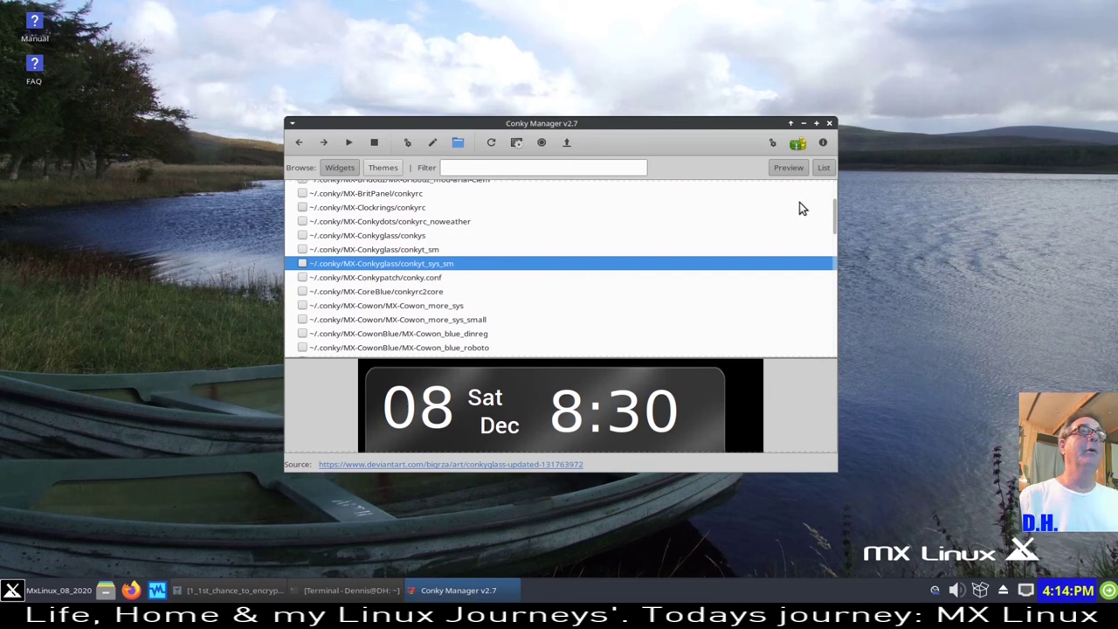
left_click(302, 263)
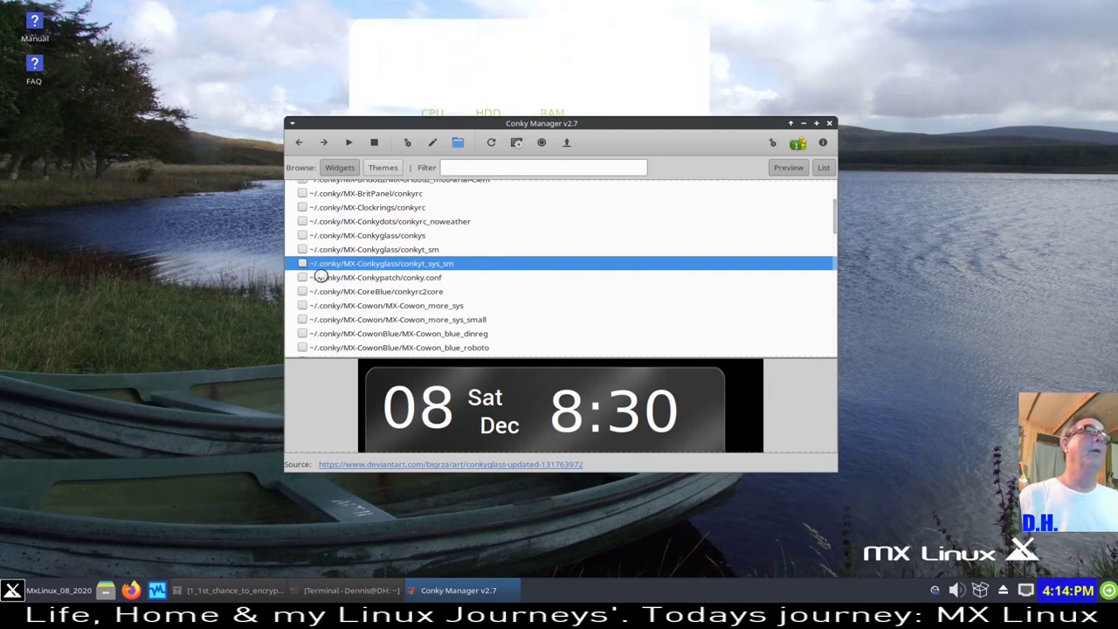
left_click(830, 123)
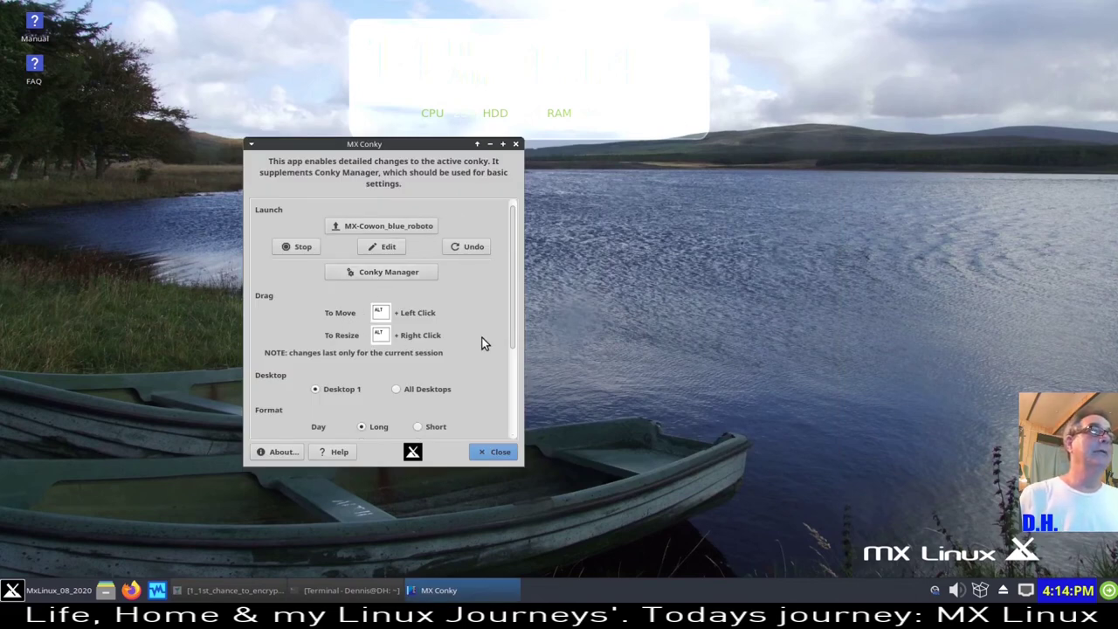
- Uncheck conkyt_sys_sm to remove it from the desktop and close MX Conky
left_click_drag(448, 149, 271, 149)
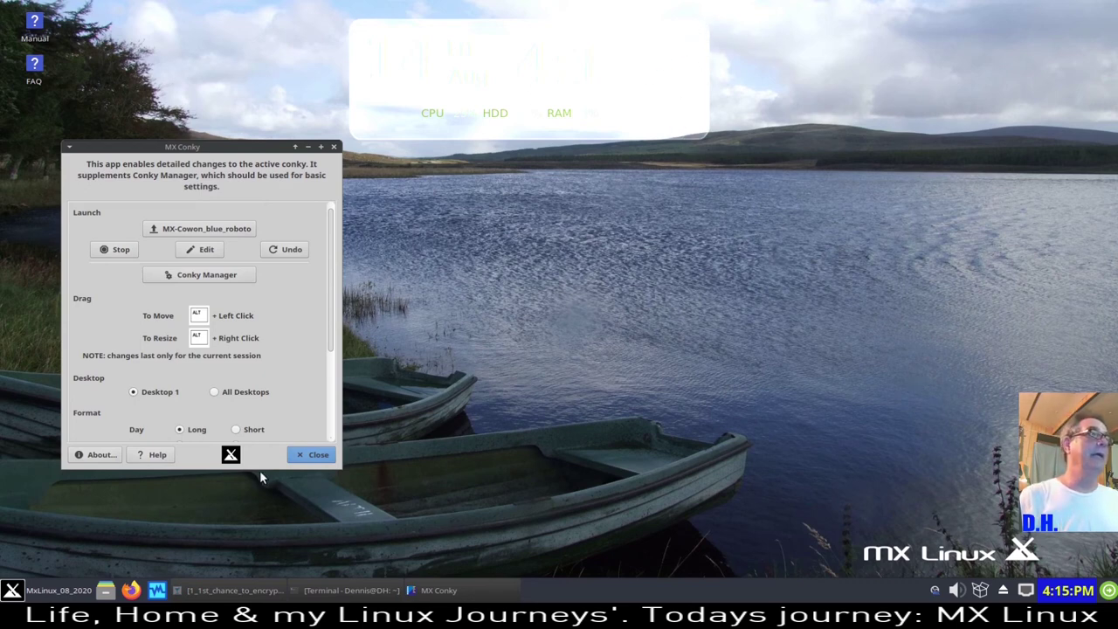
left_click_drag(245, 149, 445, 194)
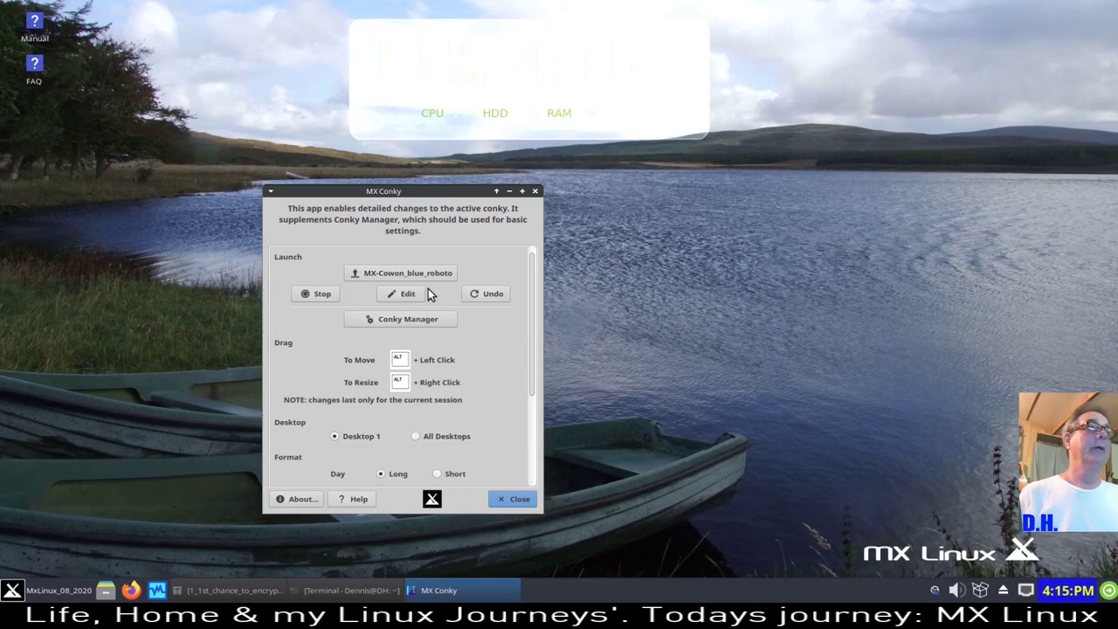
left_click(412, 321)
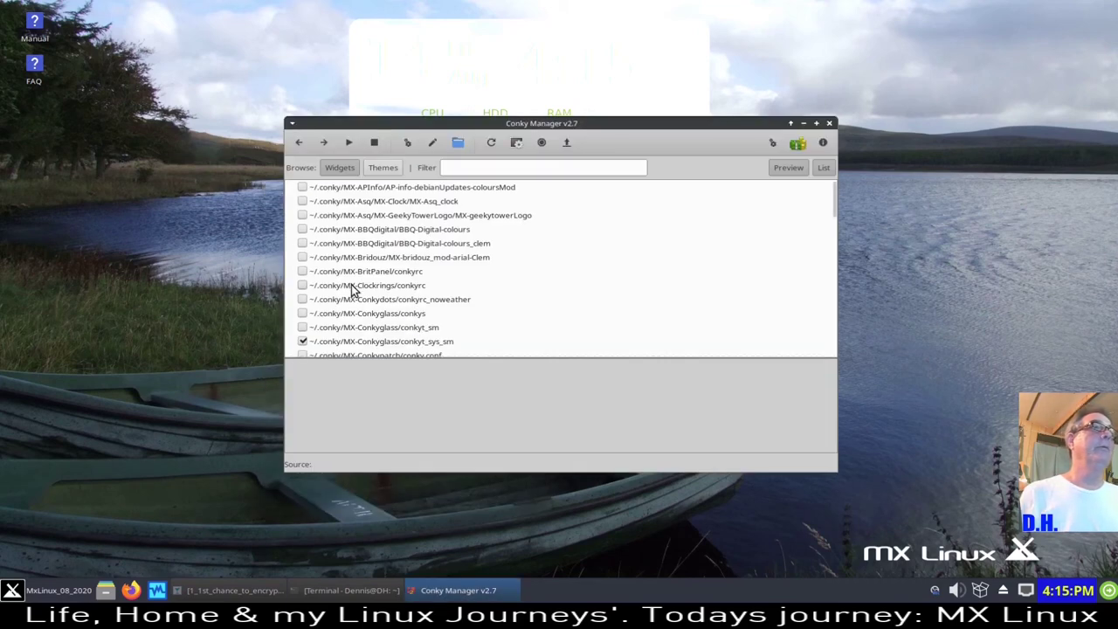
left_click(303, 342)
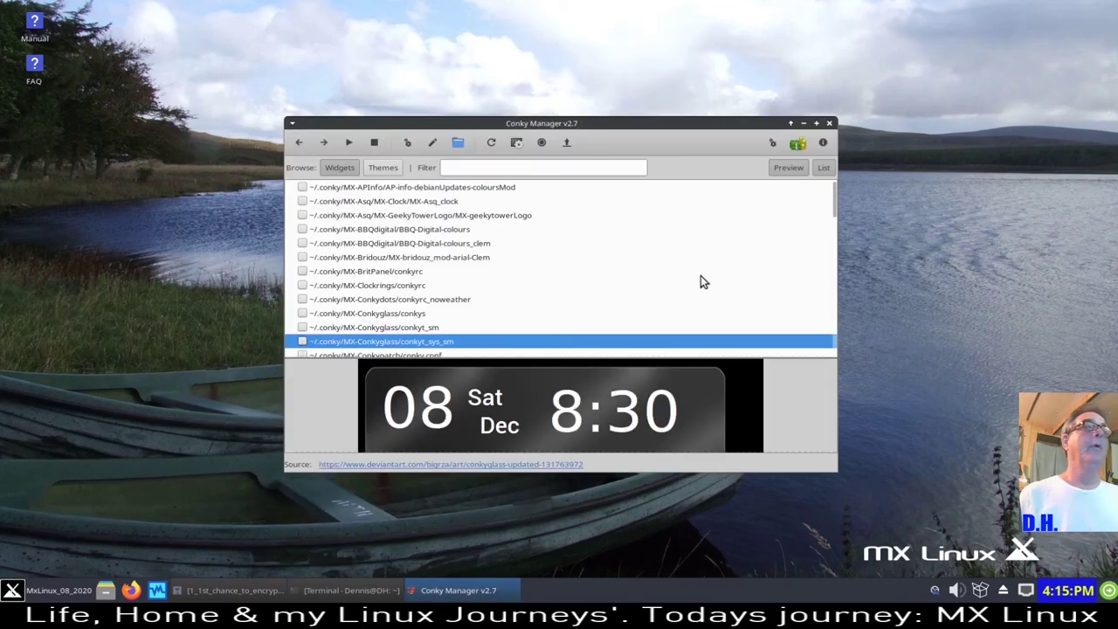
left_click(829, 123)
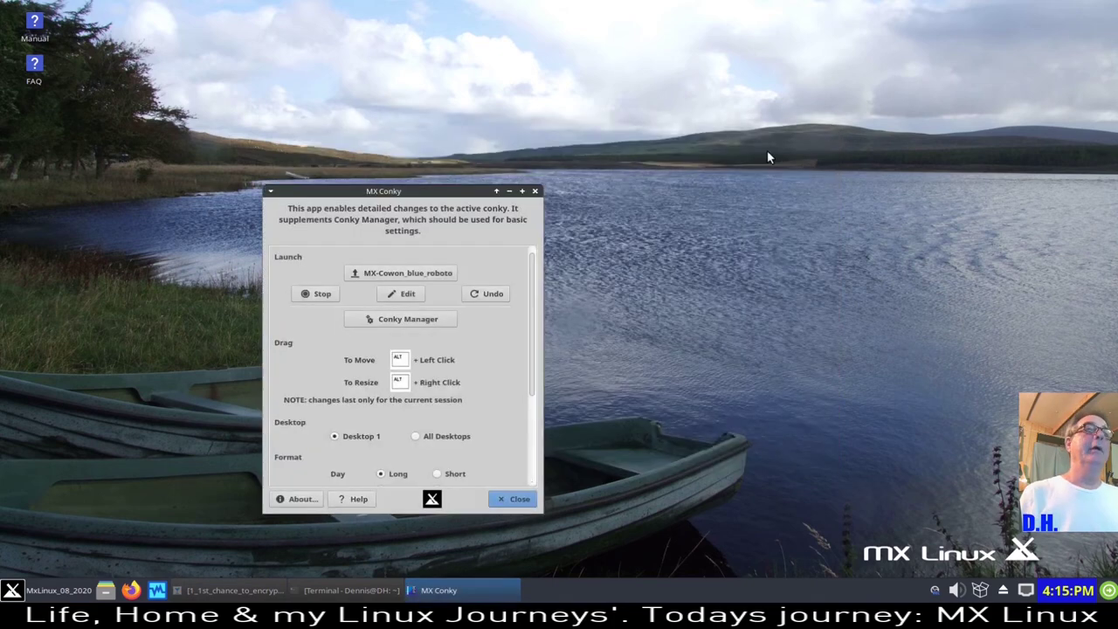
left_click(514, 500)
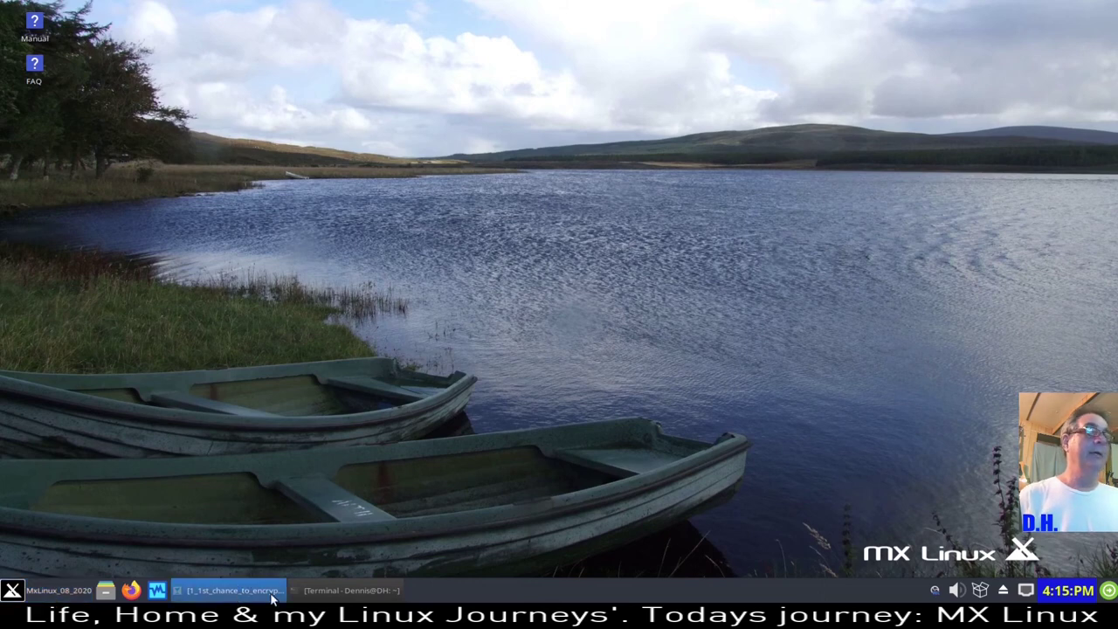
- Launch Synaptic Package Manager as root and filter the package list for virtualbox
left_click(25, 593)
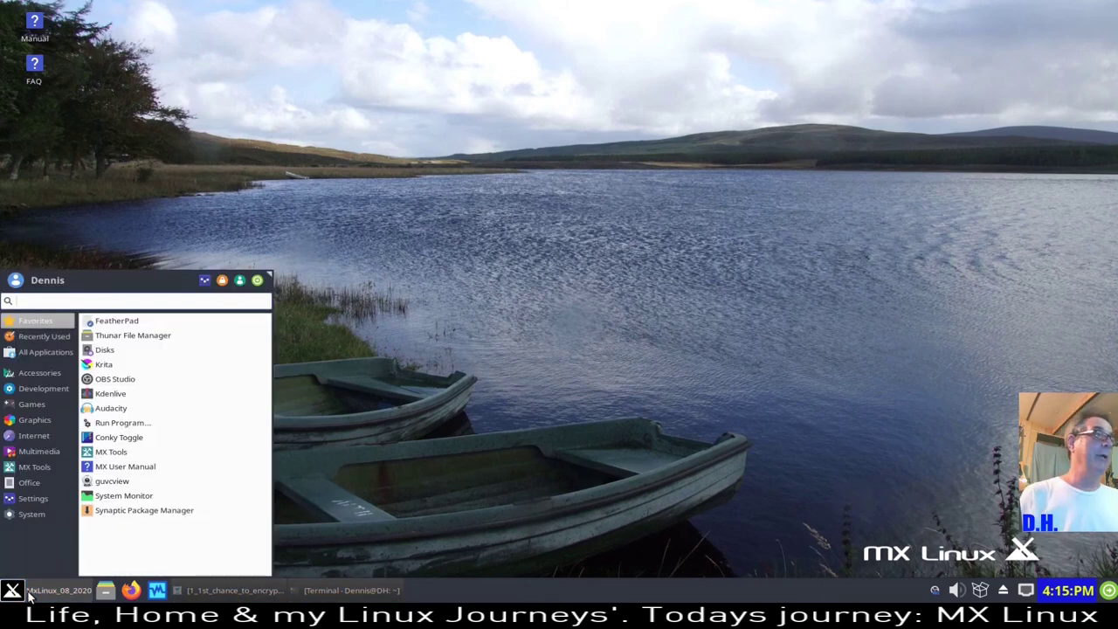
left_click(190, 509)
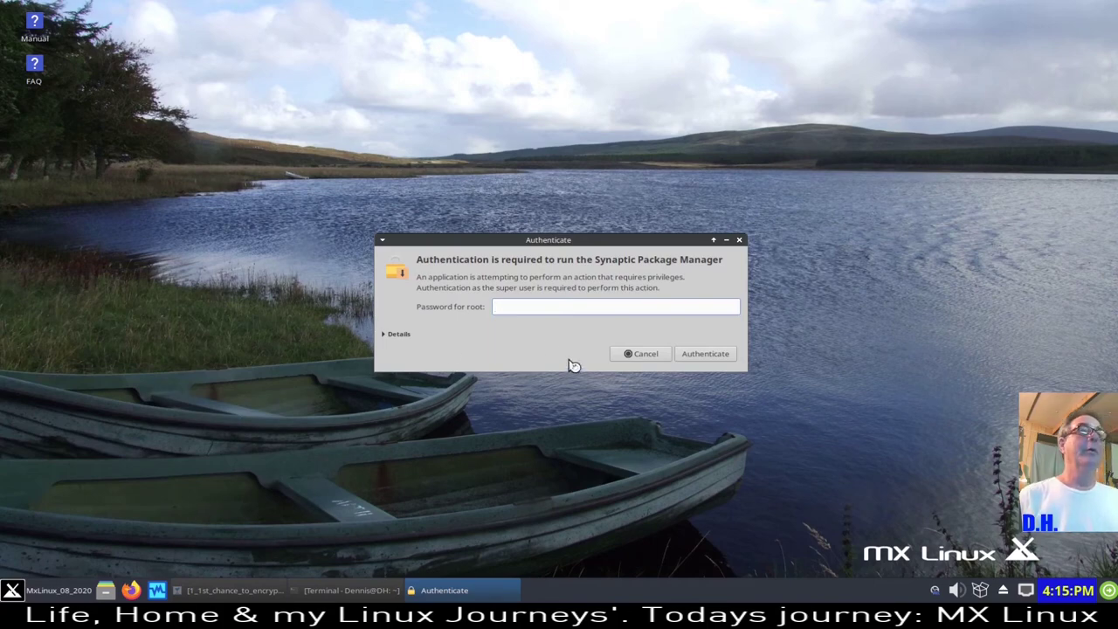
key("Return")
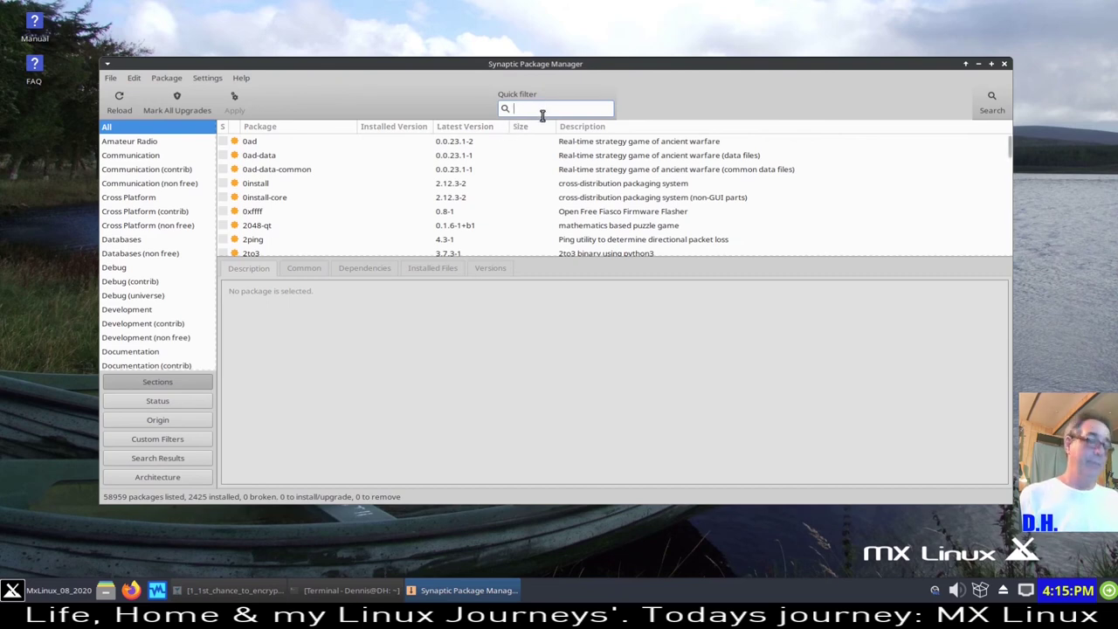
type("krita")
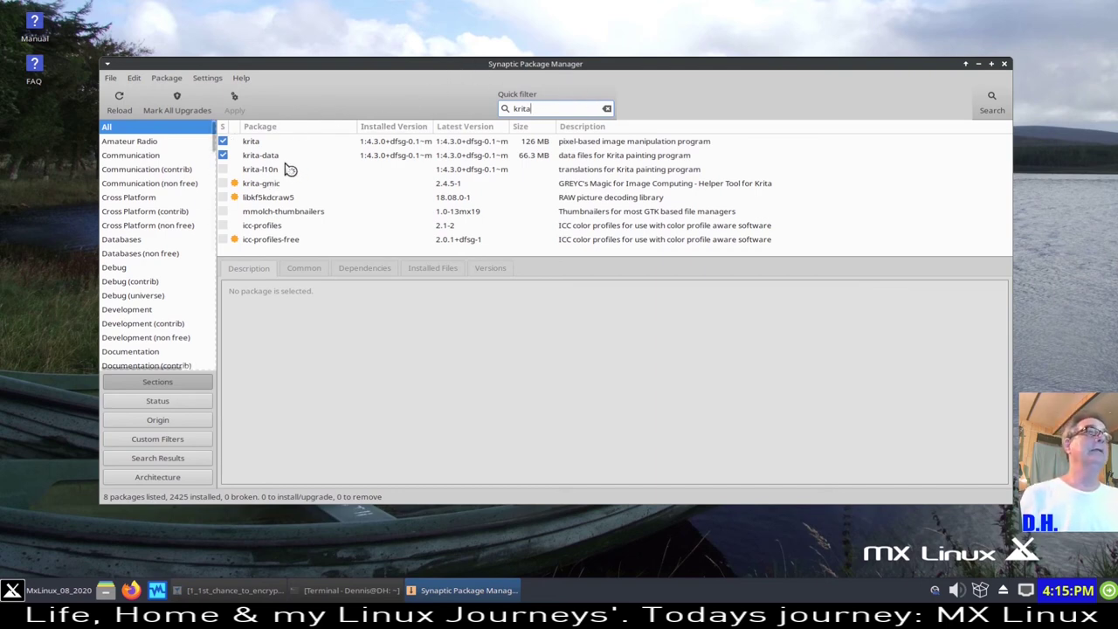
left_click_drag(539, 110, 504, 110)
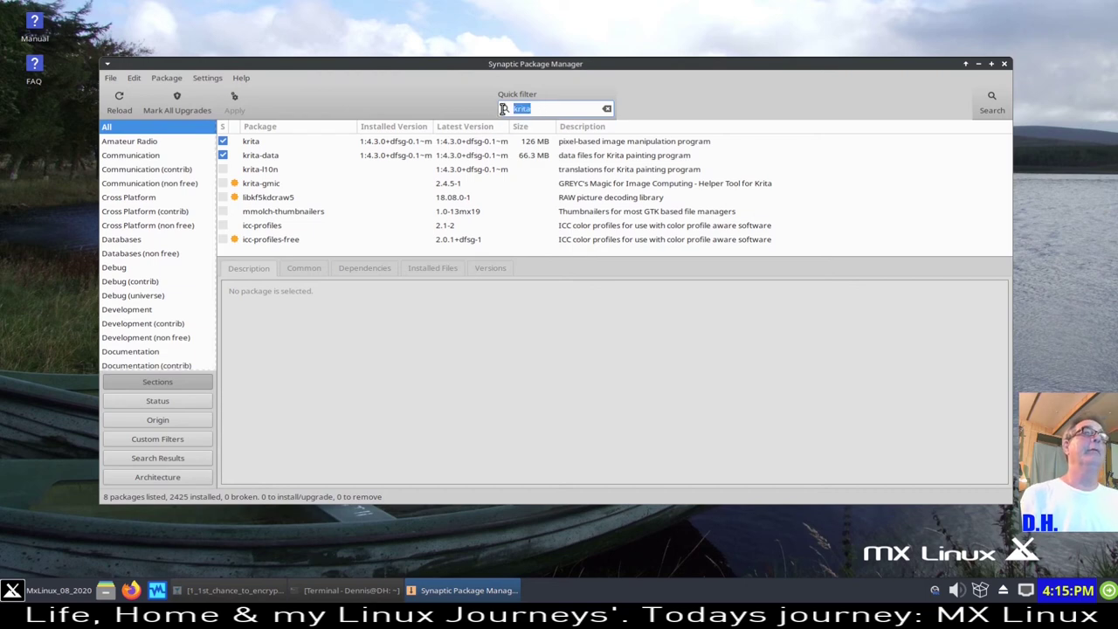
type("virtualbox")
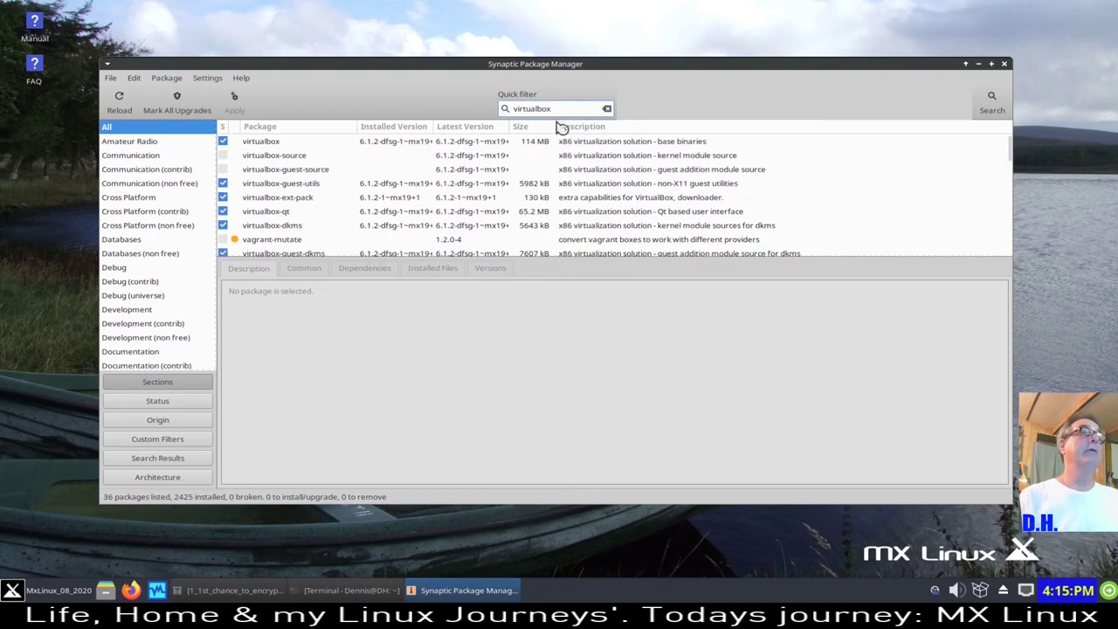
- Browse the 36 virtualbox packages and view the mark menu without marking anything, then close Synaptic
scroll(306, 204, "down", 1)
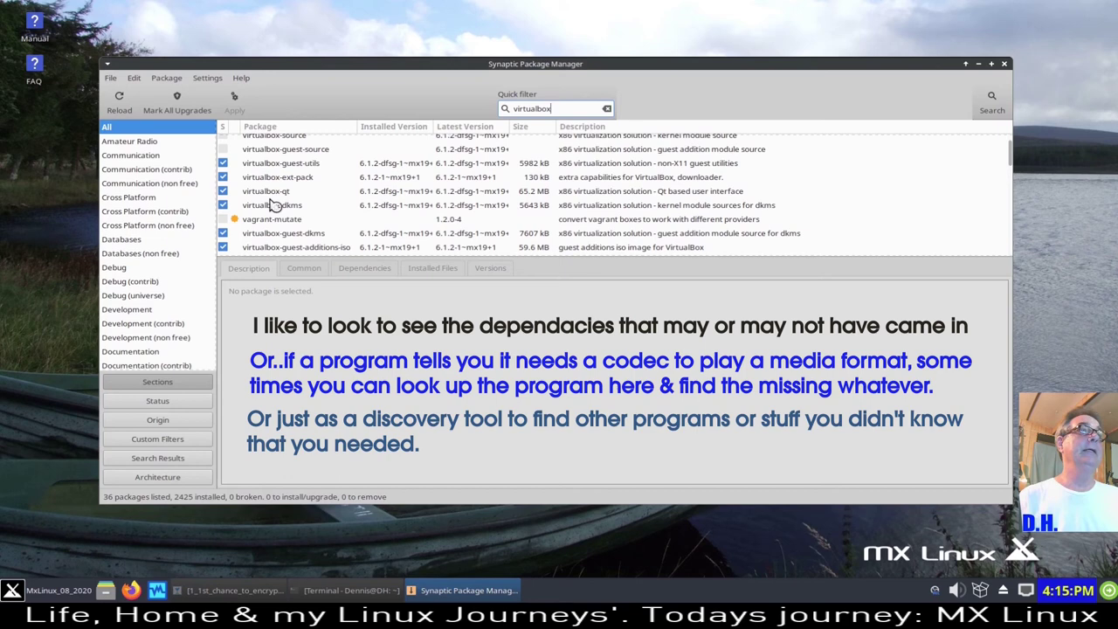
scroll(309, 210, "up", 1)
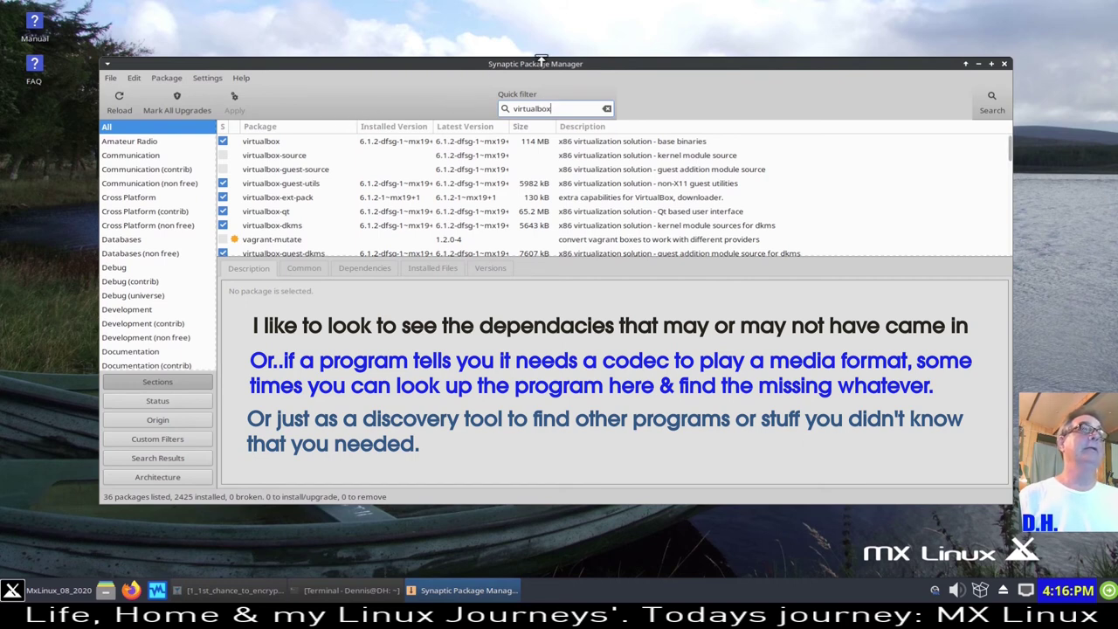
scroll(325, 208, "down", 3)
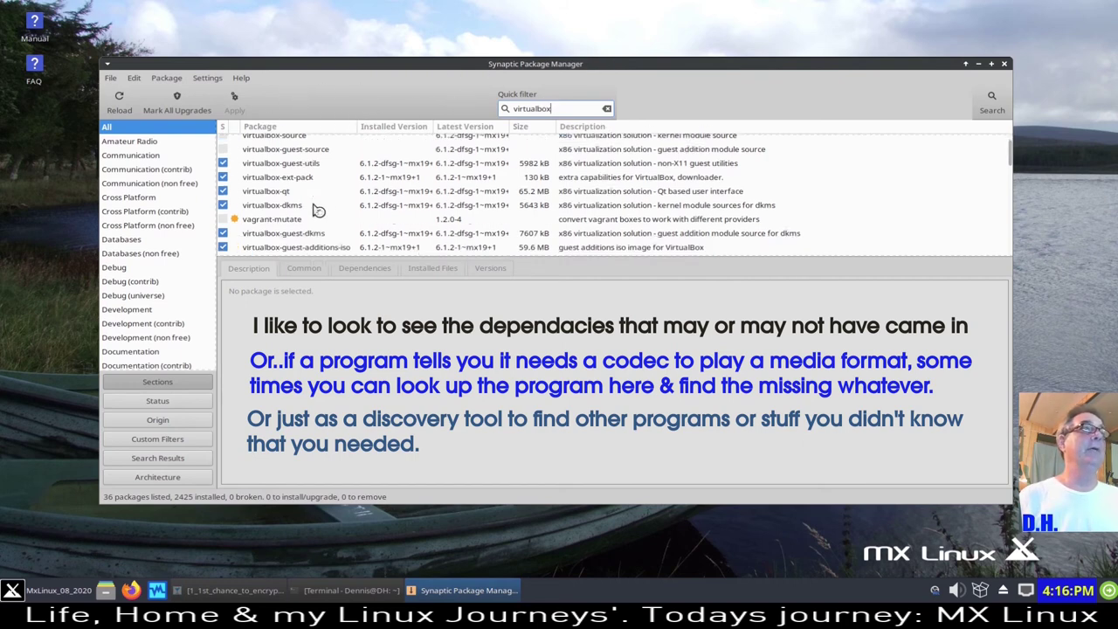
scroll(313, 207, "down", 3)
scroll(415, 221, "down", 2)
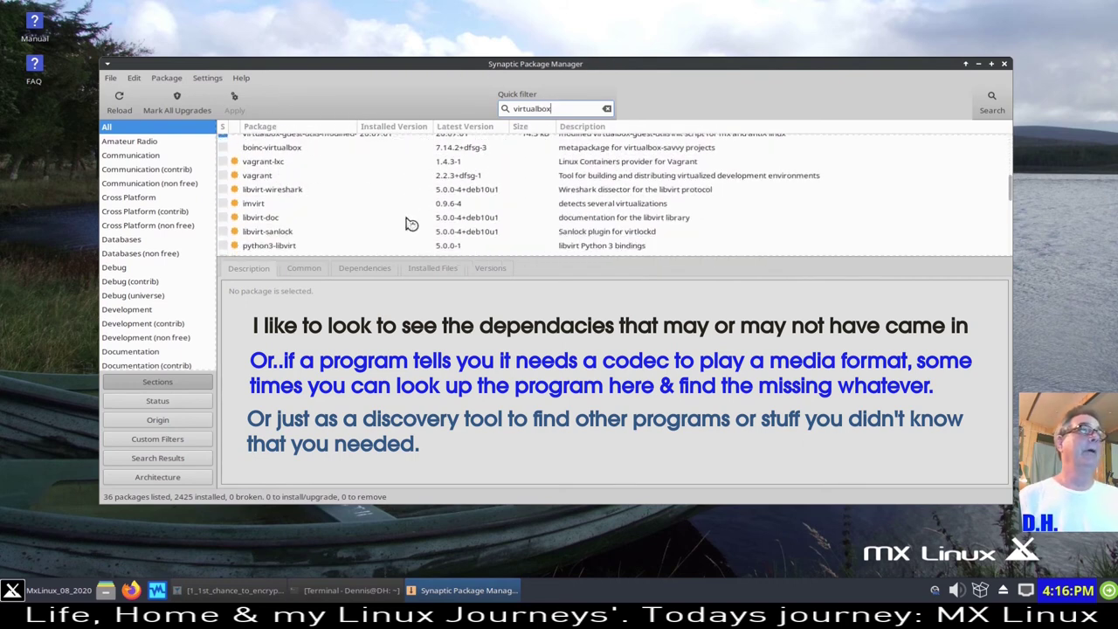
scroll(317, 200, "down", 3)
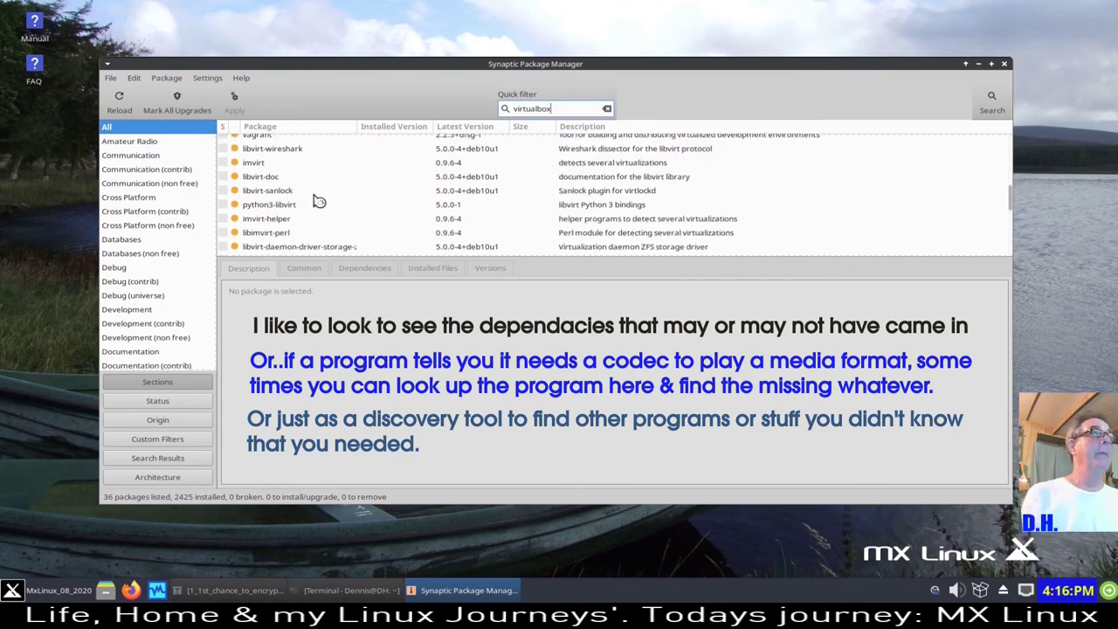
scroll(314, 198, "down", 2)
scroll(312, 194, "down", 2)
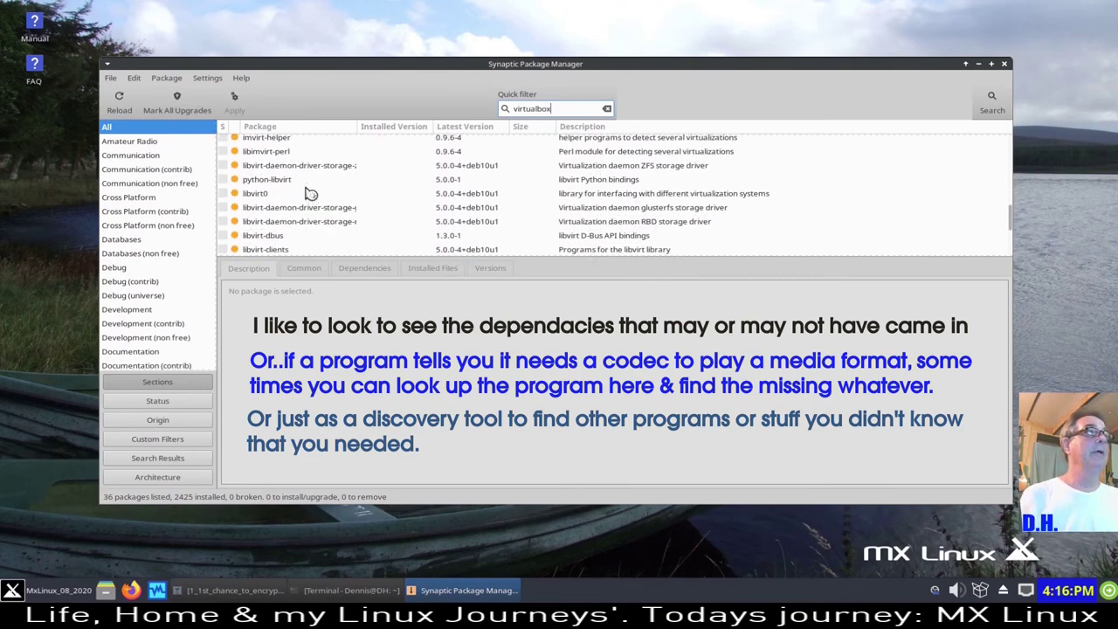
scroll(311, 193, "up", 5)
scroll(310, 200, "up", 5)
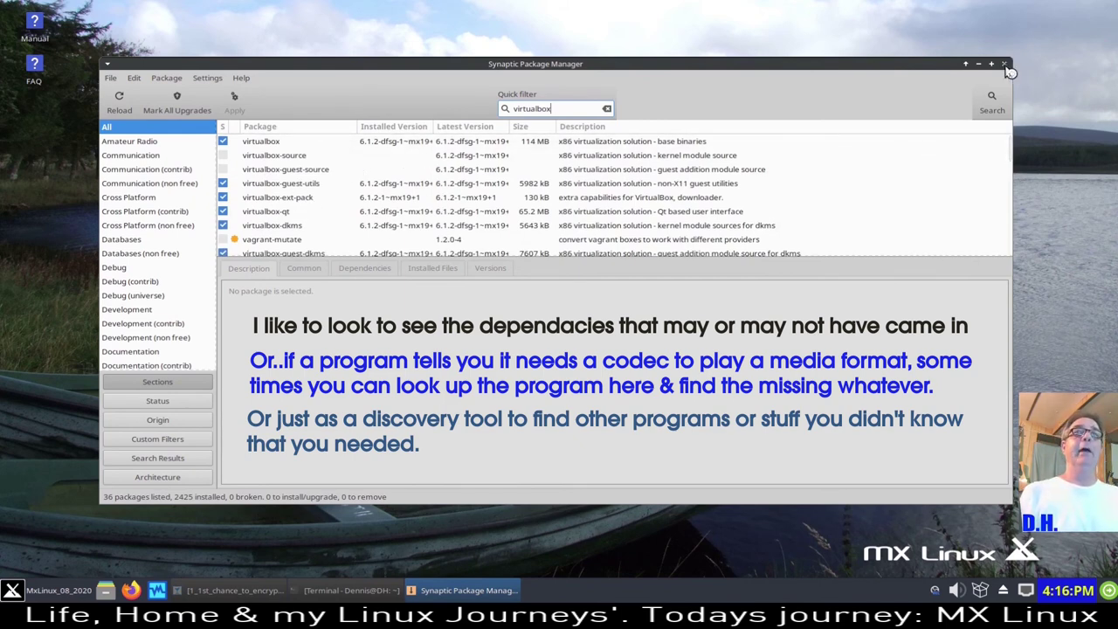
left_click(224, 142)
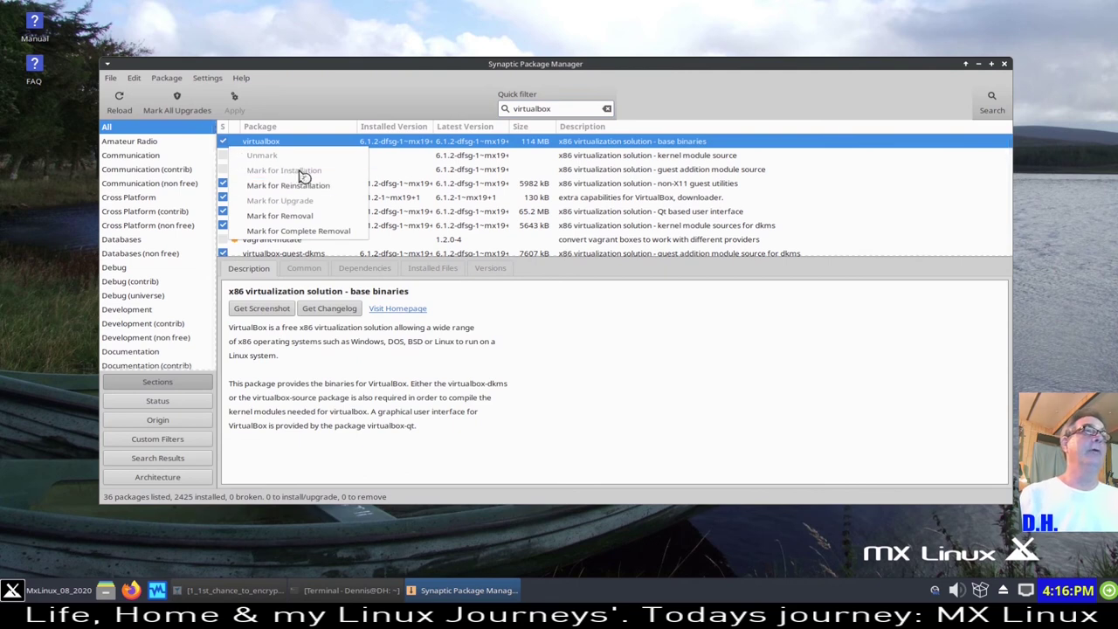
left_click(367, 73)
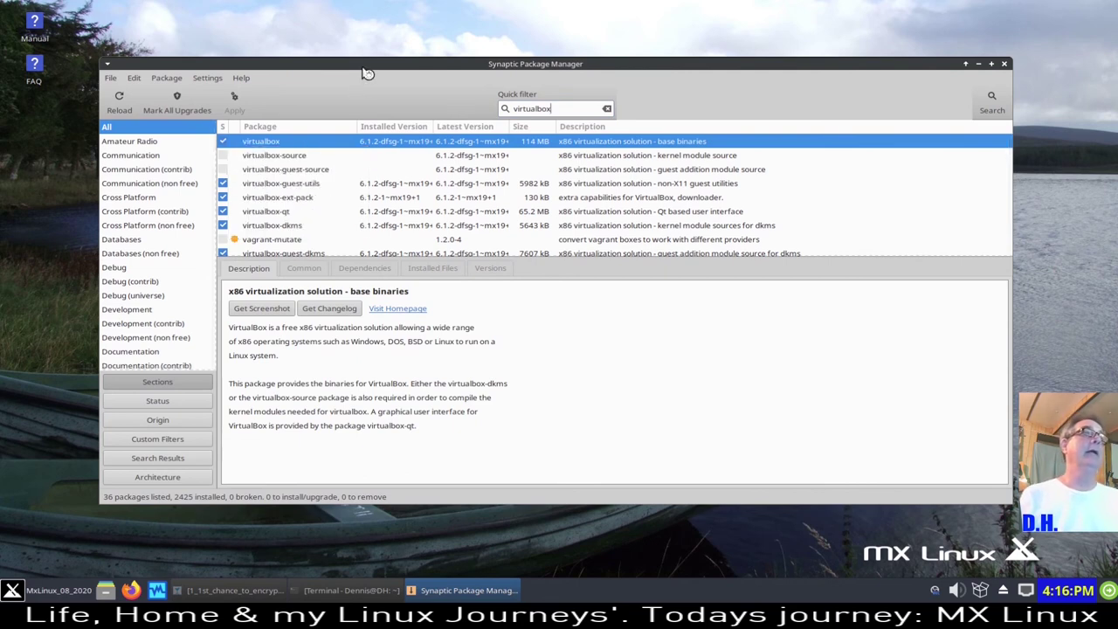
left_click(1005, 66)
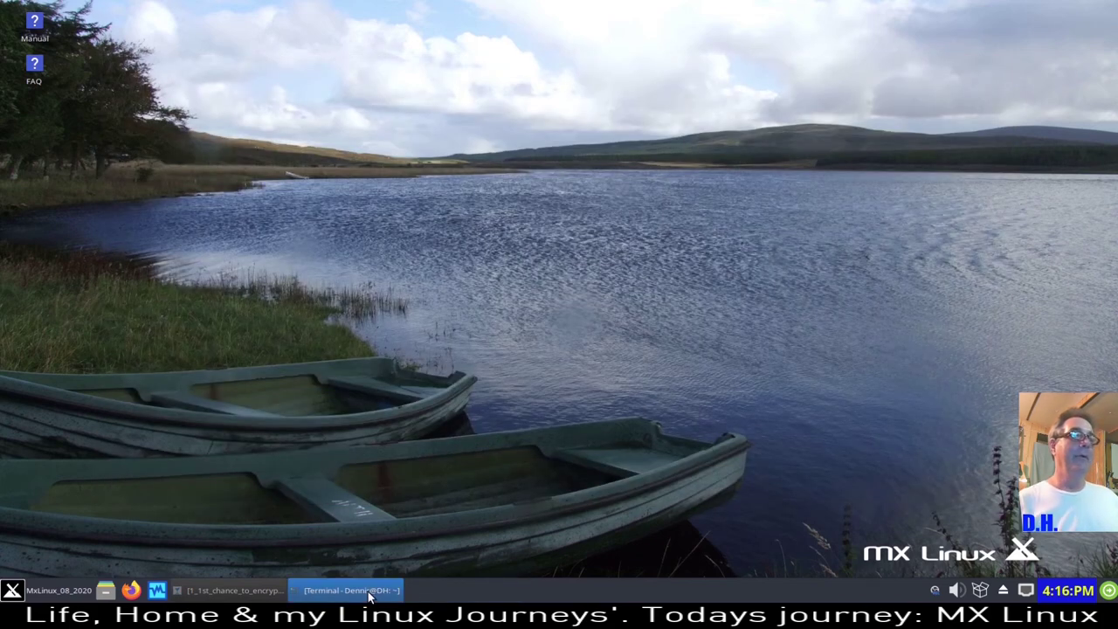
- Advance nomacs to 2_2nd_chance_to_encrypt.png, zoom in on it, then close the viewer
left_click(271, 593)
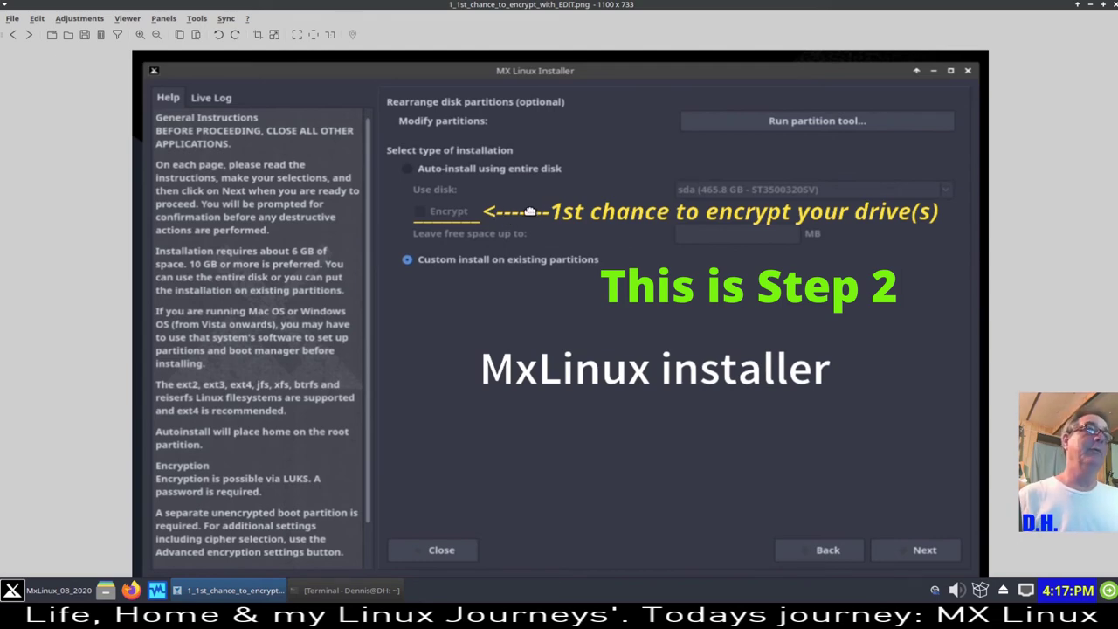
left_click(30, 36)
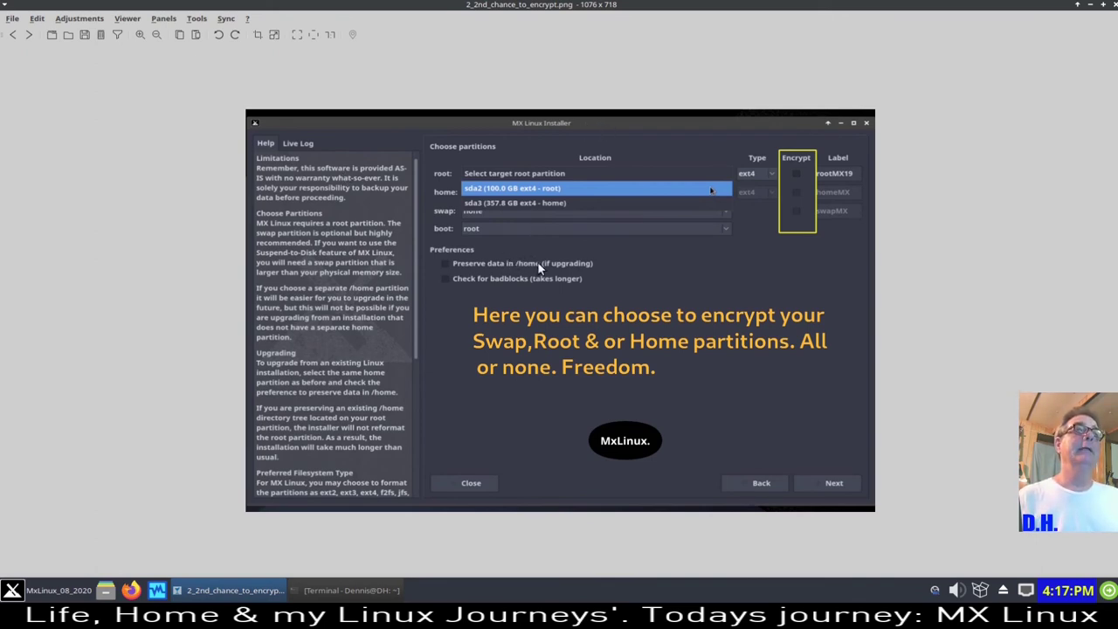
key("equal")
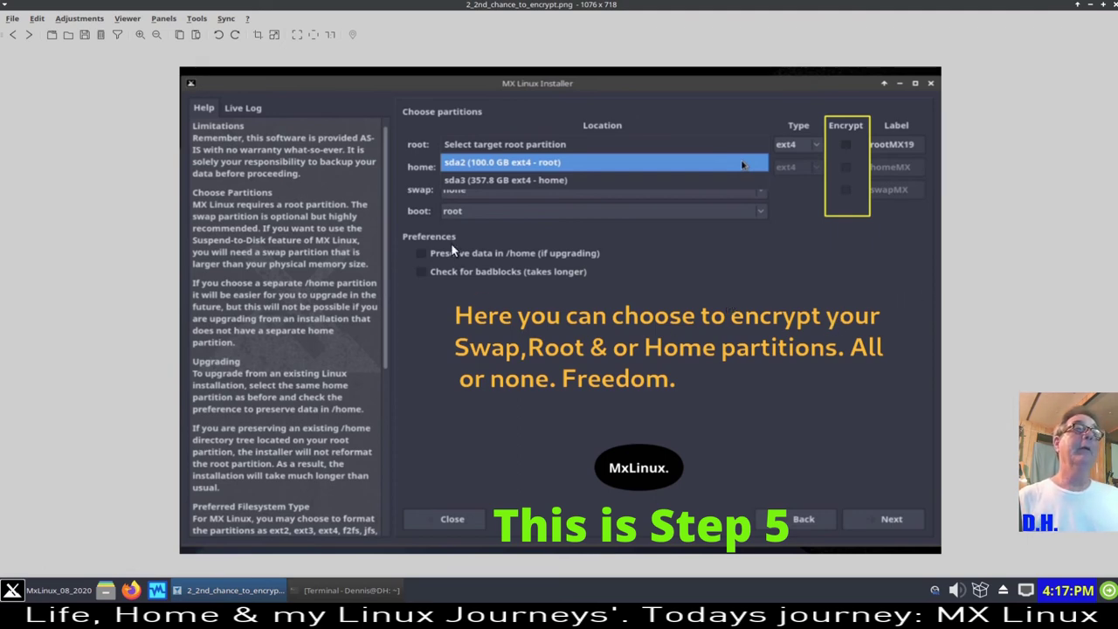
scroll(579, 337, "down", 1)
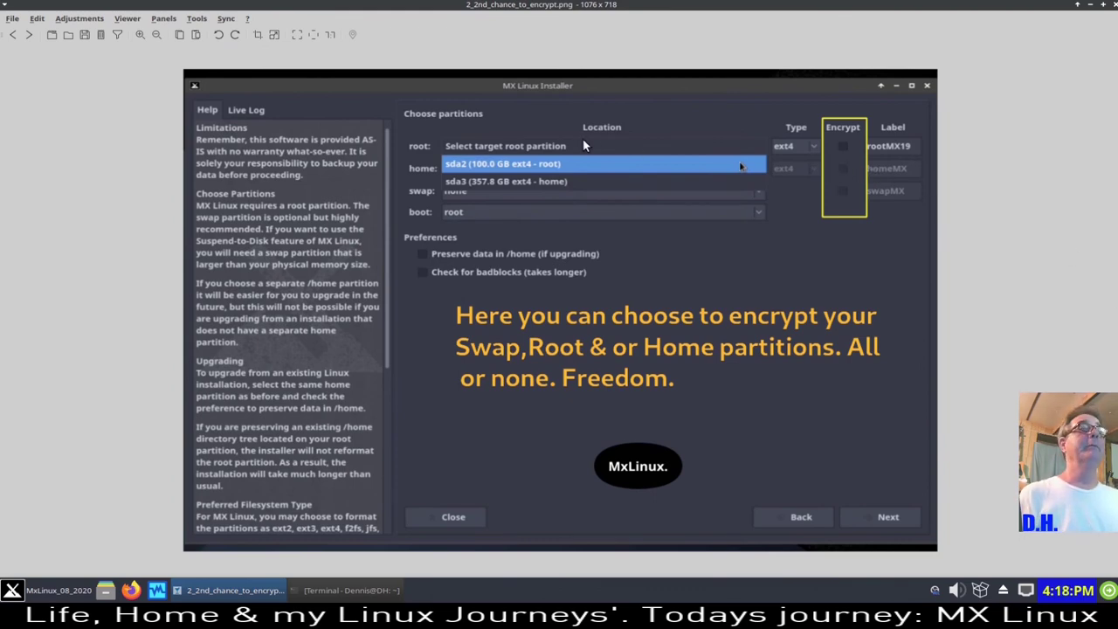
left_click(1114, 6)
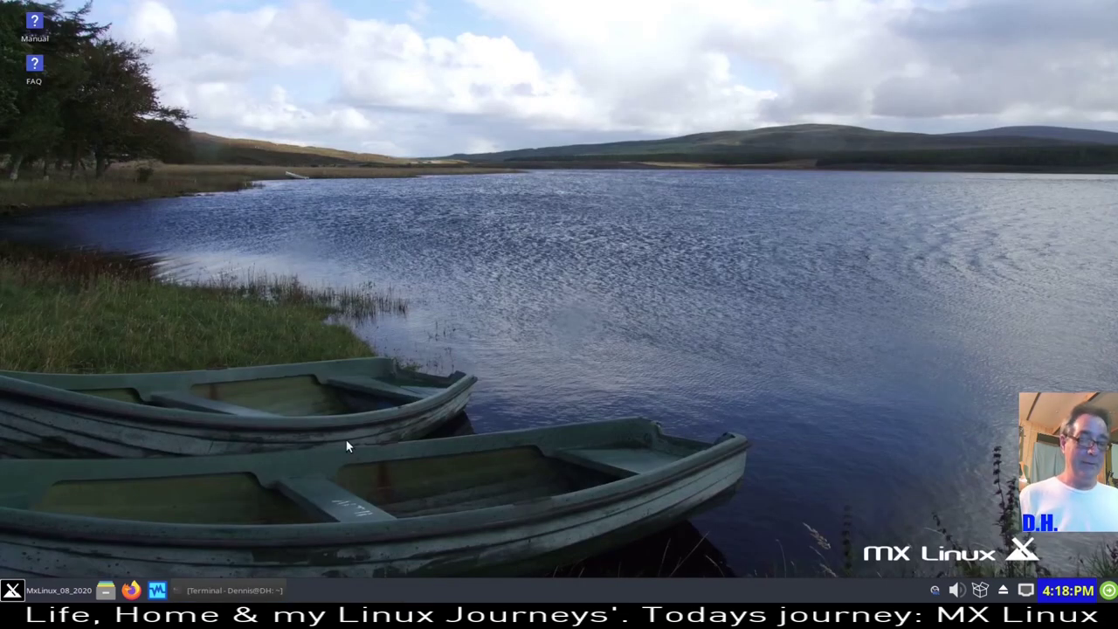
- Restore bashtop and highlight memory used 1.39, free 29.3 and swap 7.99
left_click(235, 591)
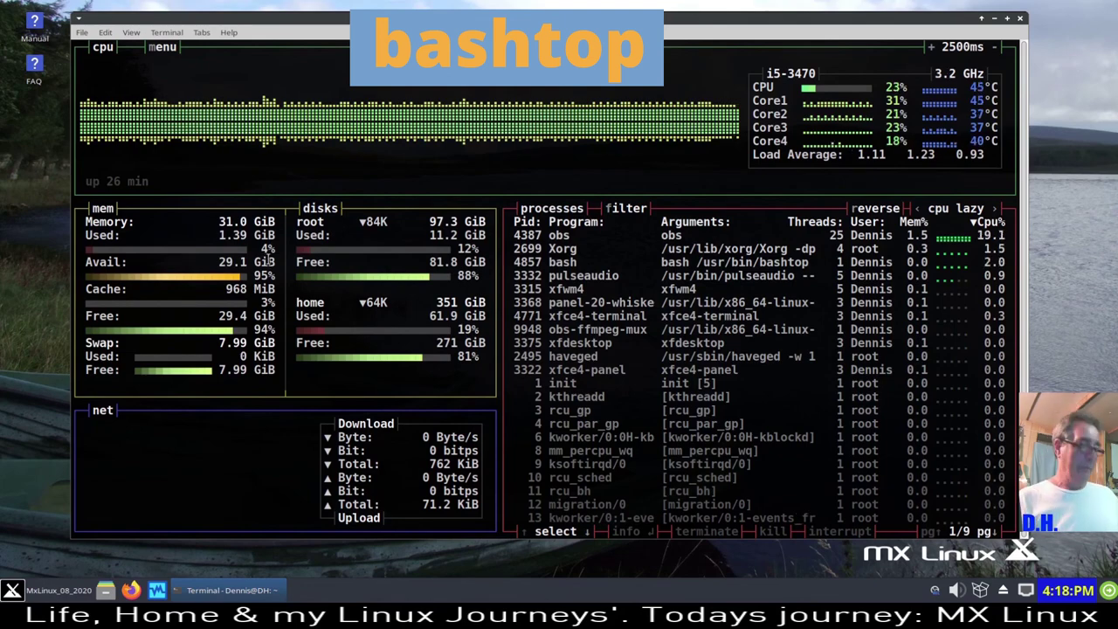
key("m")
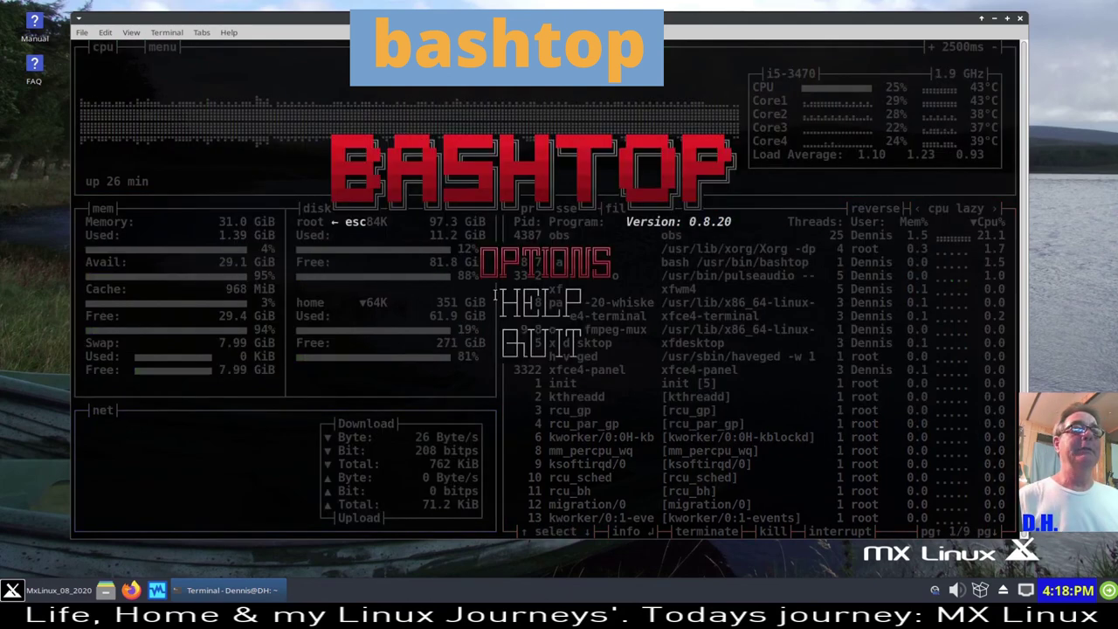
key("Escape")
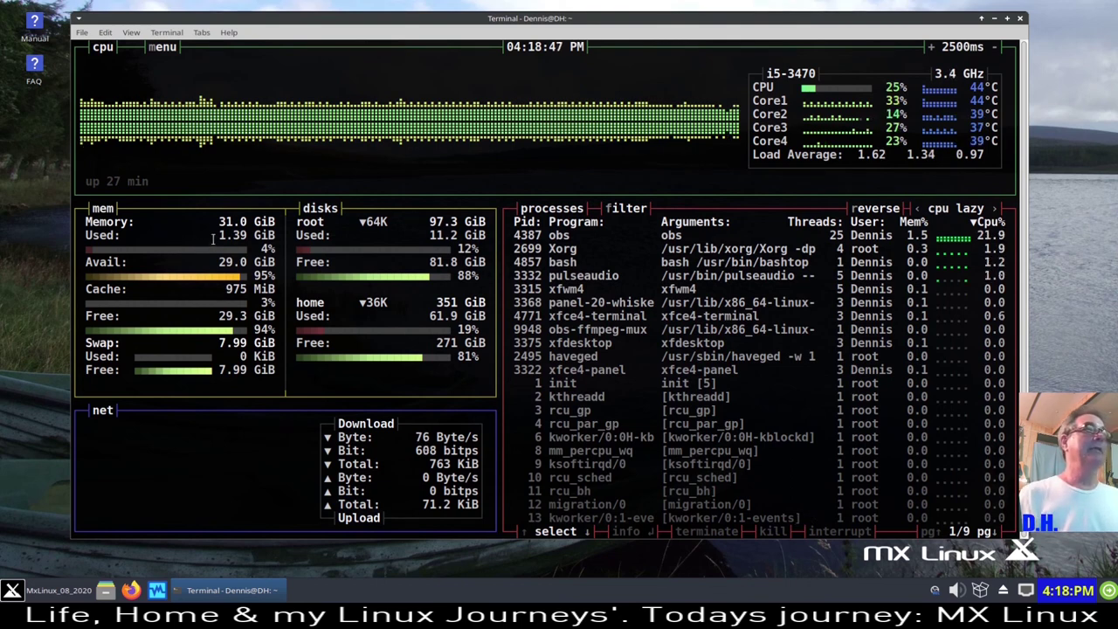
left_click_drag(212, 238, 248, 262)
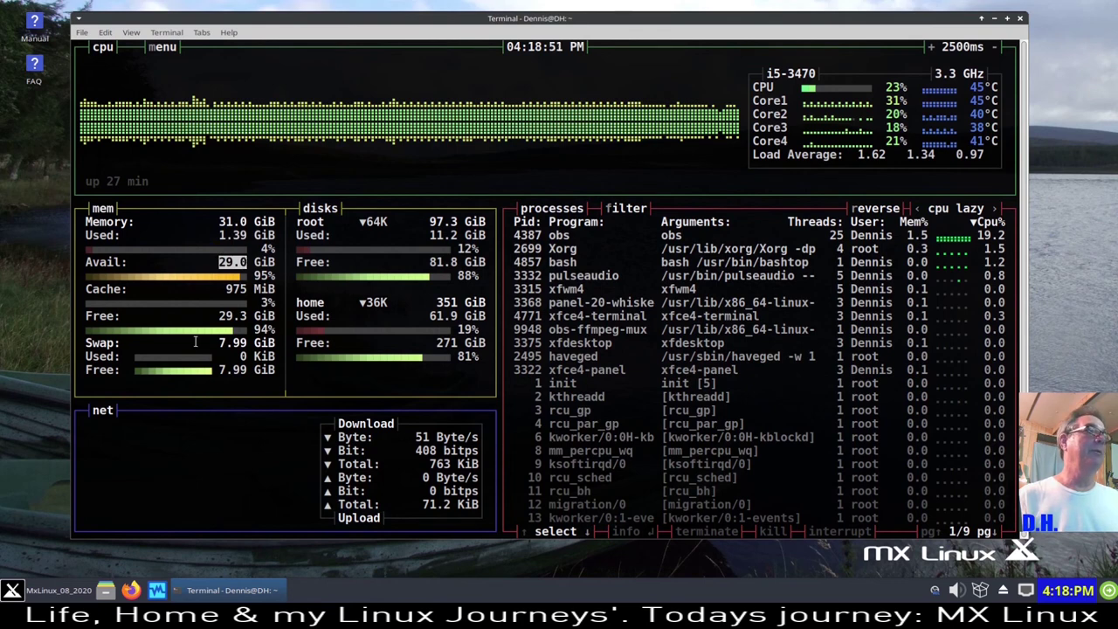
left_click_drag(212, 316, 248, 317)
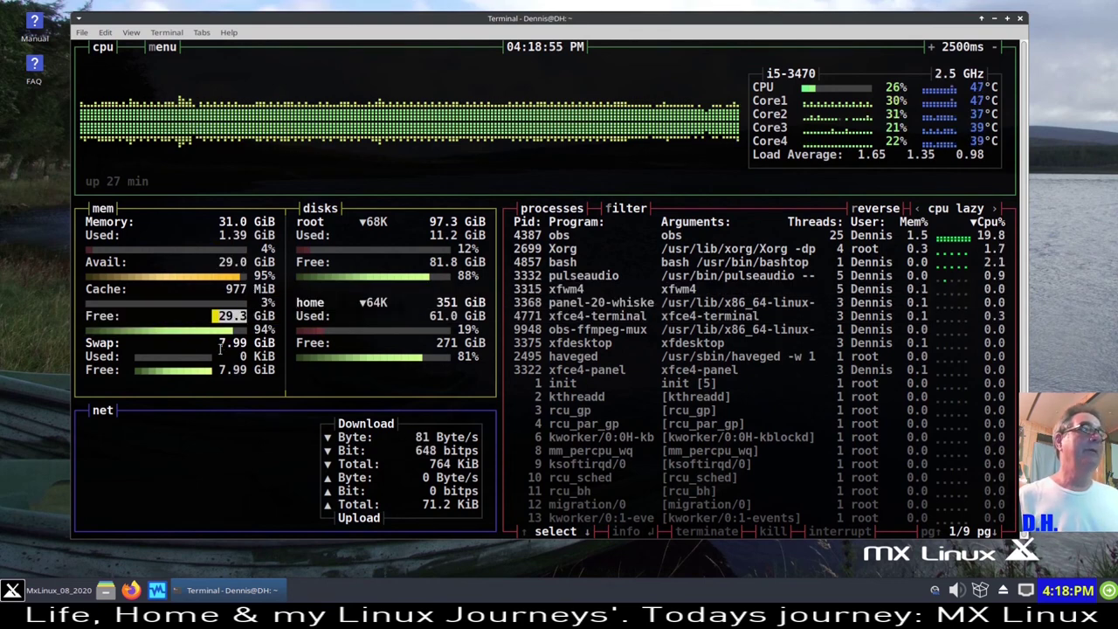
left_click(219, 346)
left_click_drag(219, 346, 248, 371)
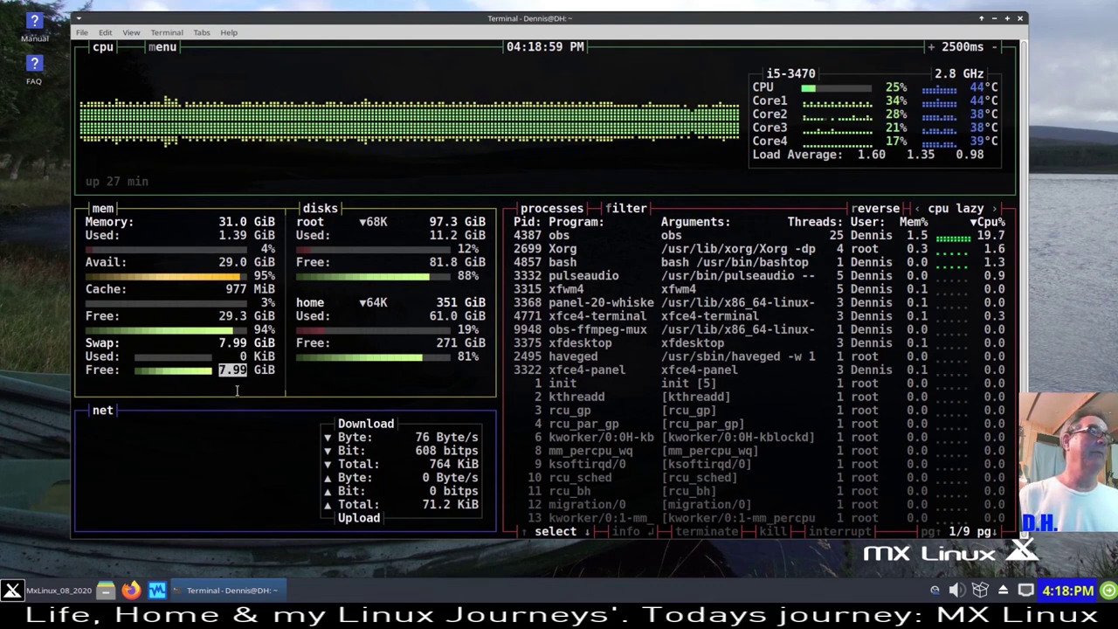
left_click(225, 391)
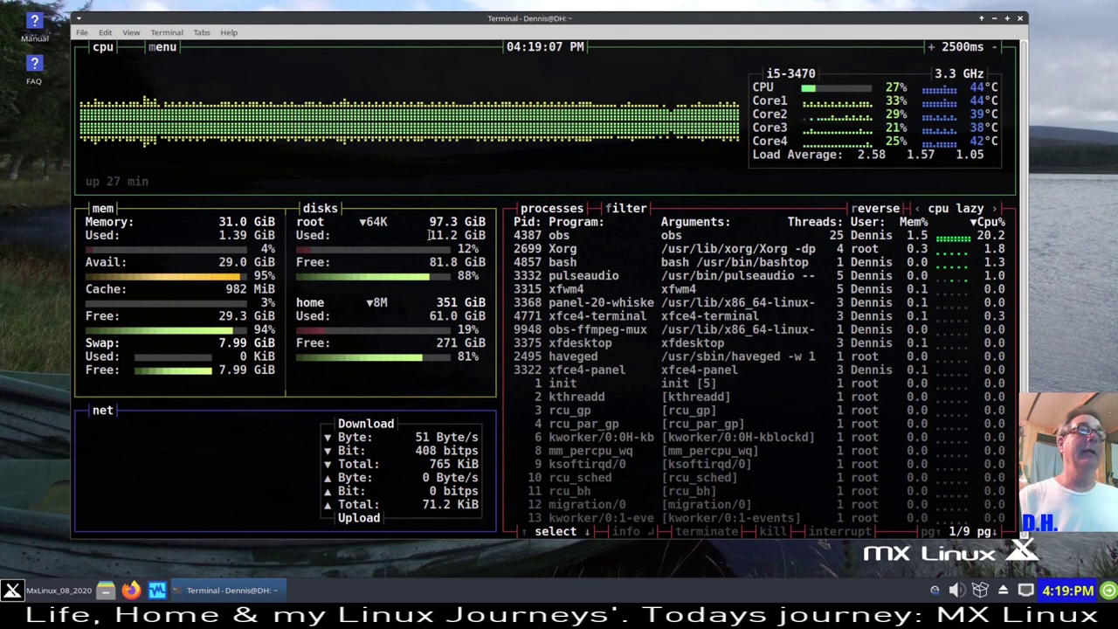
- Highlight the disk figures: root used 11.2, root free 81.8, home used 61.1
left_click_drag(429, 235, 458, 241)
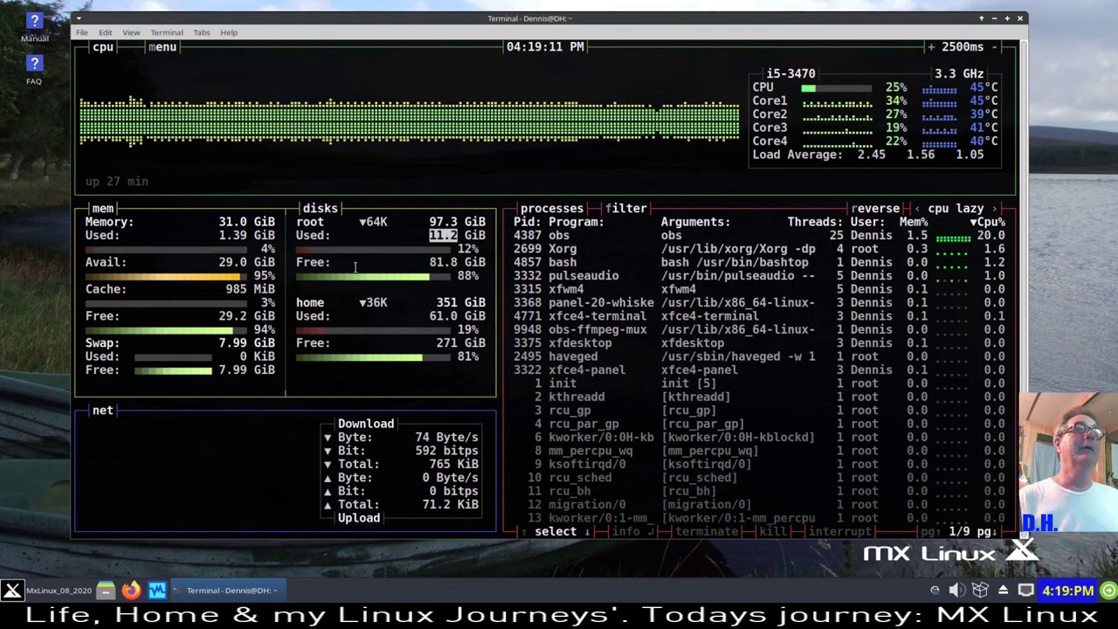
left_click_drag(429, 262, 458, 264)
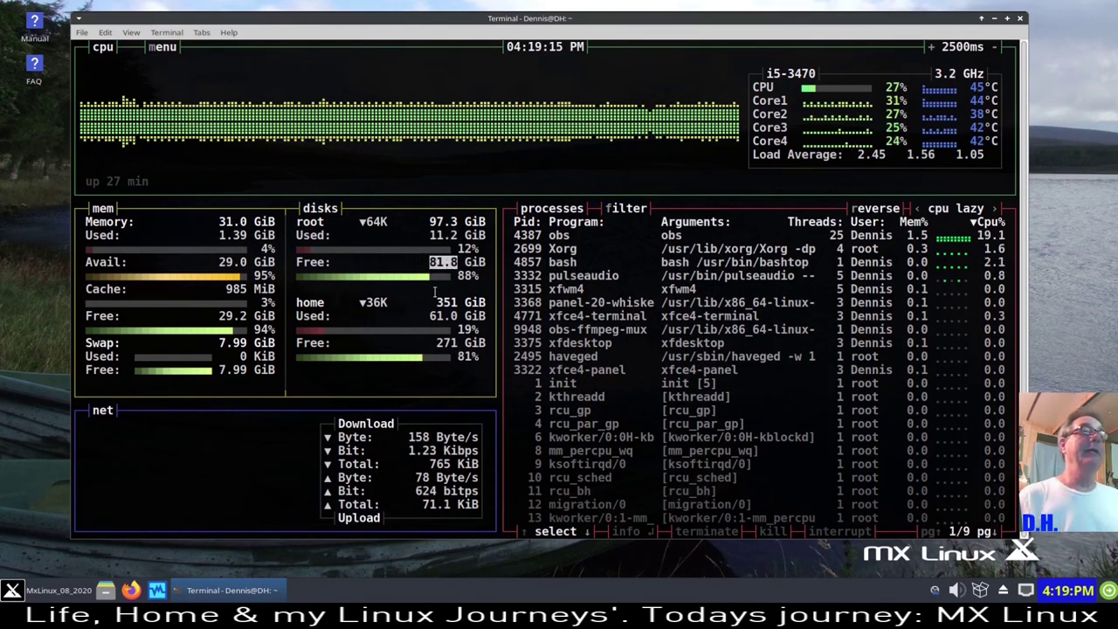
left_click(421, 242)
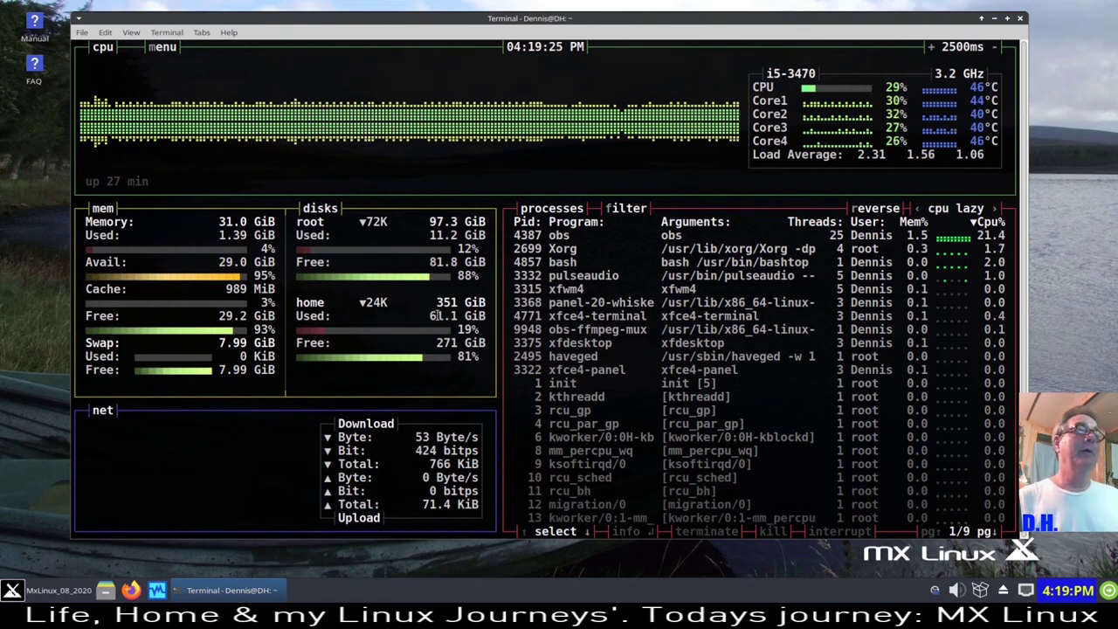
left_click_drag(431, 316, 457, 316)
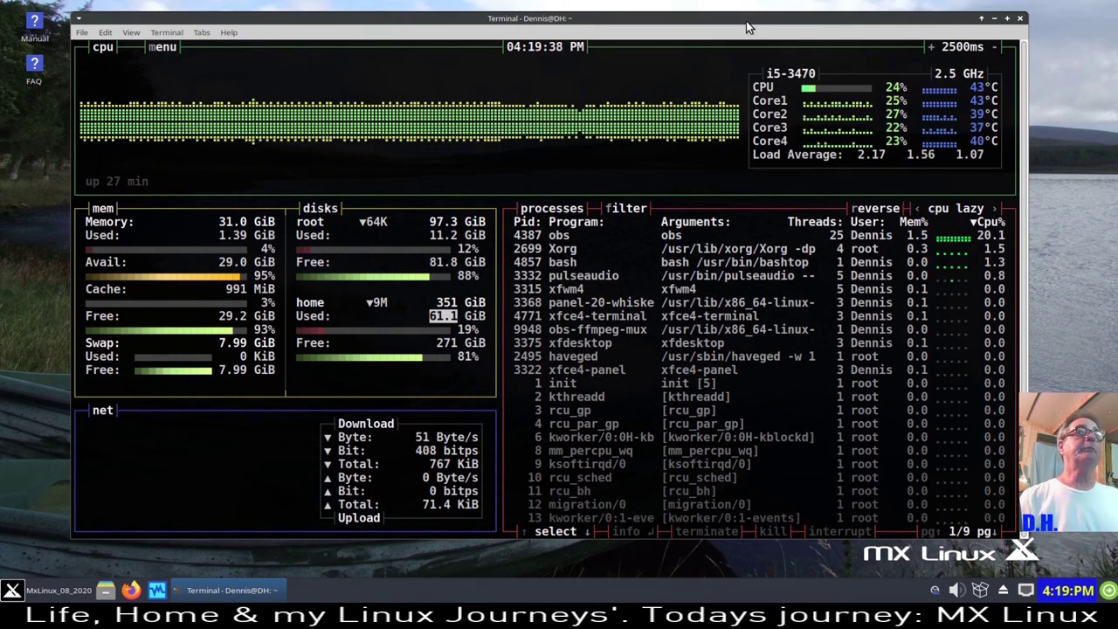
- Close the terminal, view MX Updater preferences and cancel, then reopen the updater's tray menu
left_click(1021, 18)
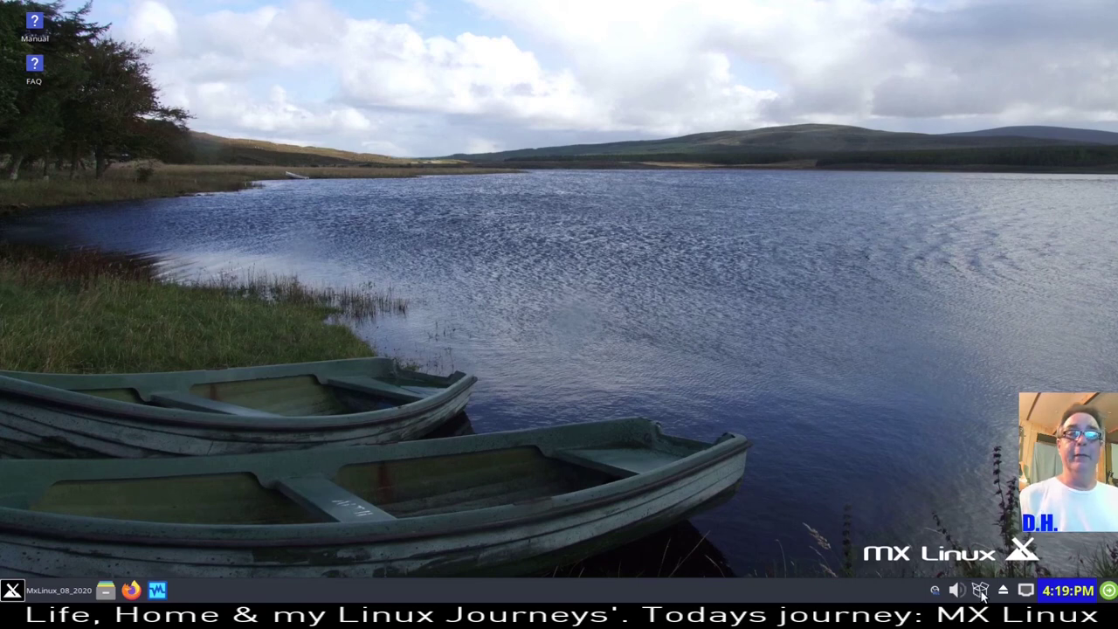
mouse_move(982, 594)
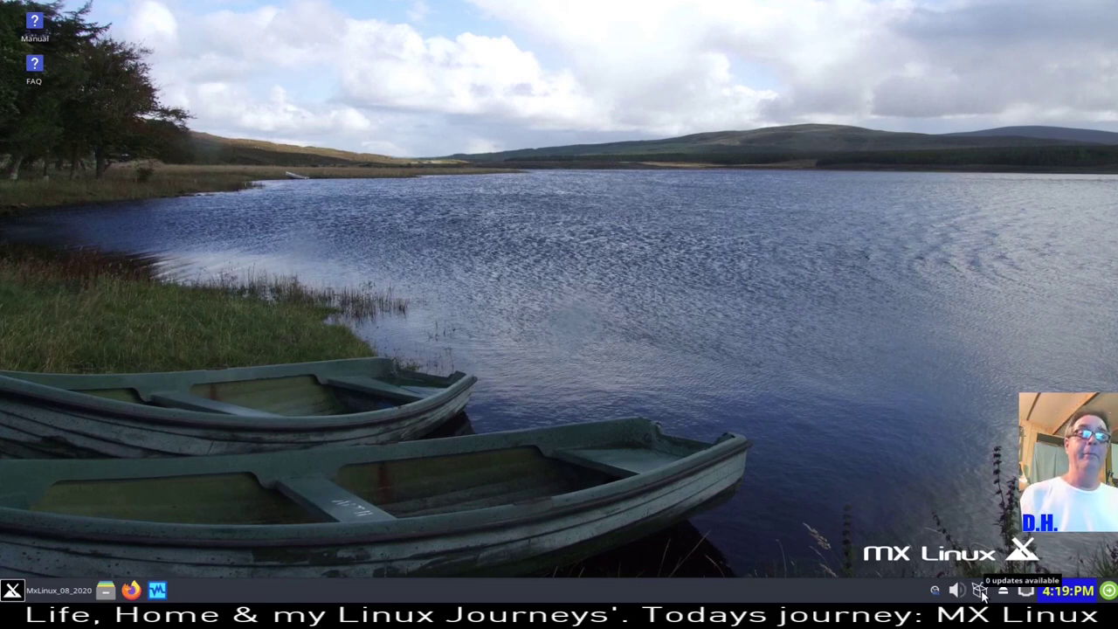
right_click(982, 594)
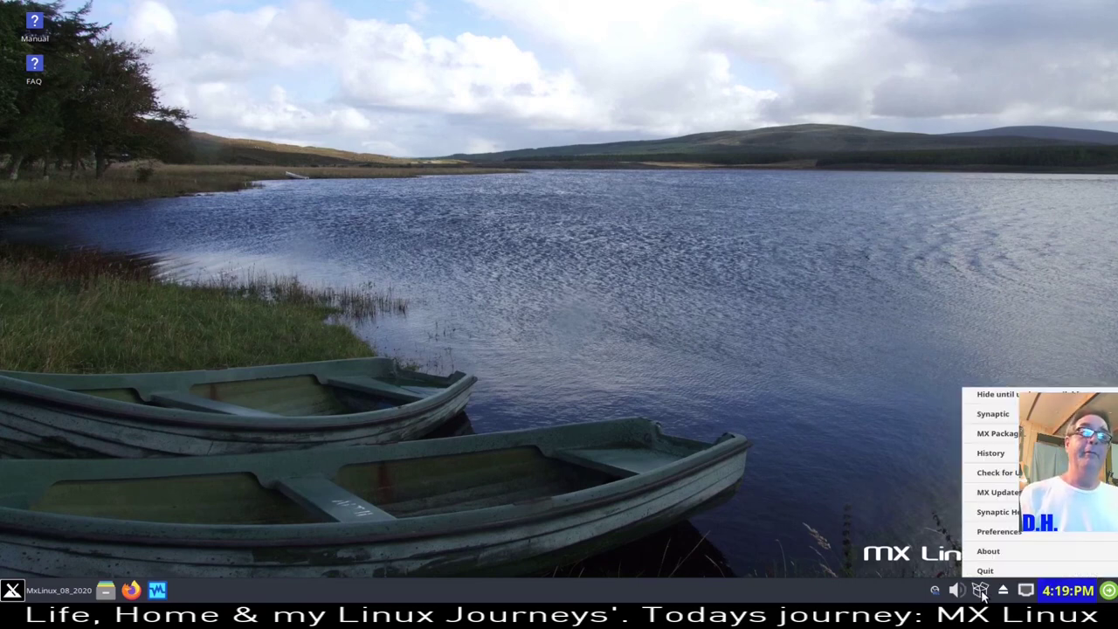
left_click(992, 533)
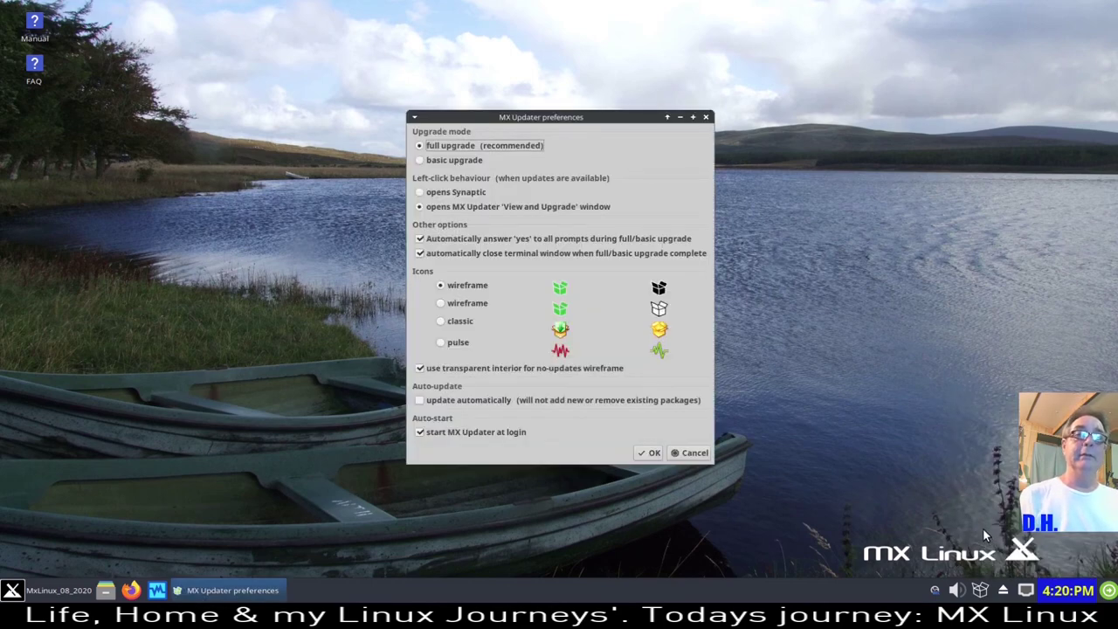
left_click(693, 454)
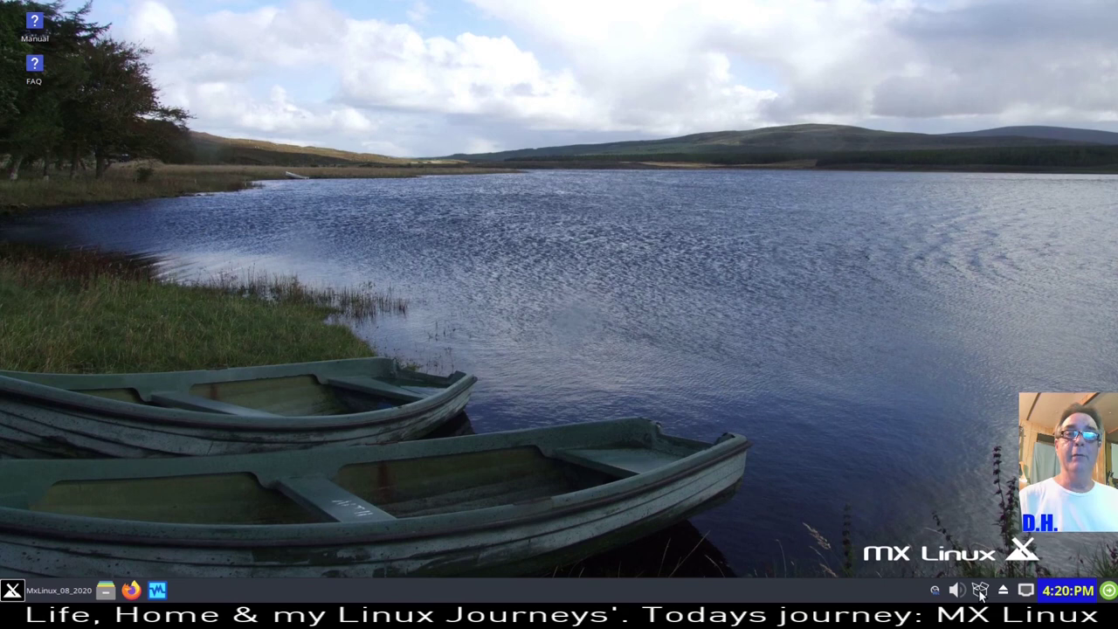
mouse_move(979, 594)
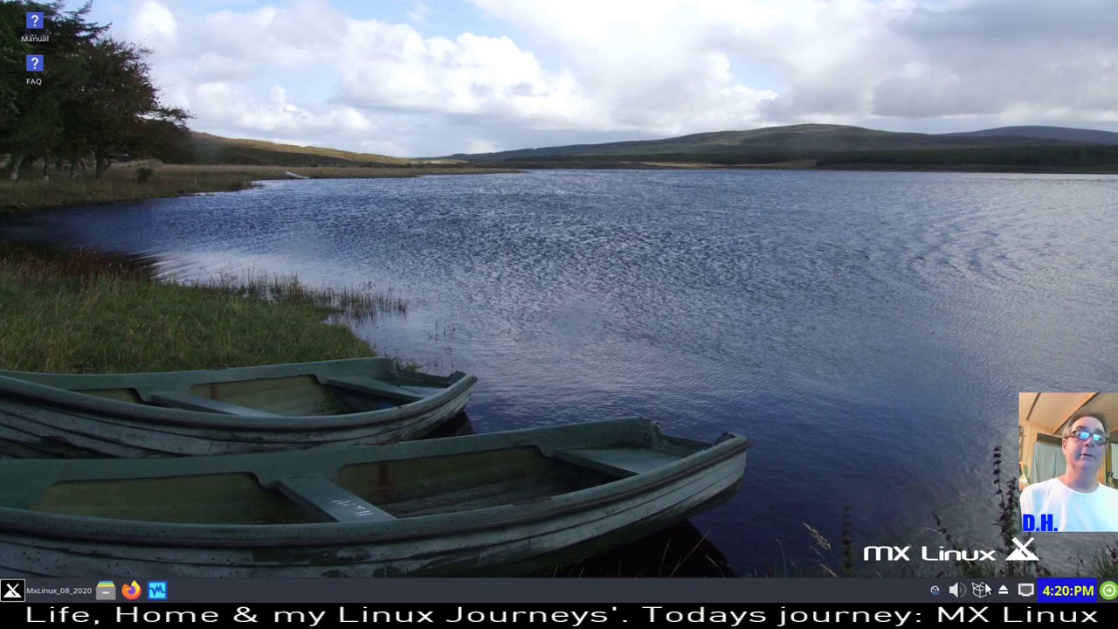
right_click(984, 591)
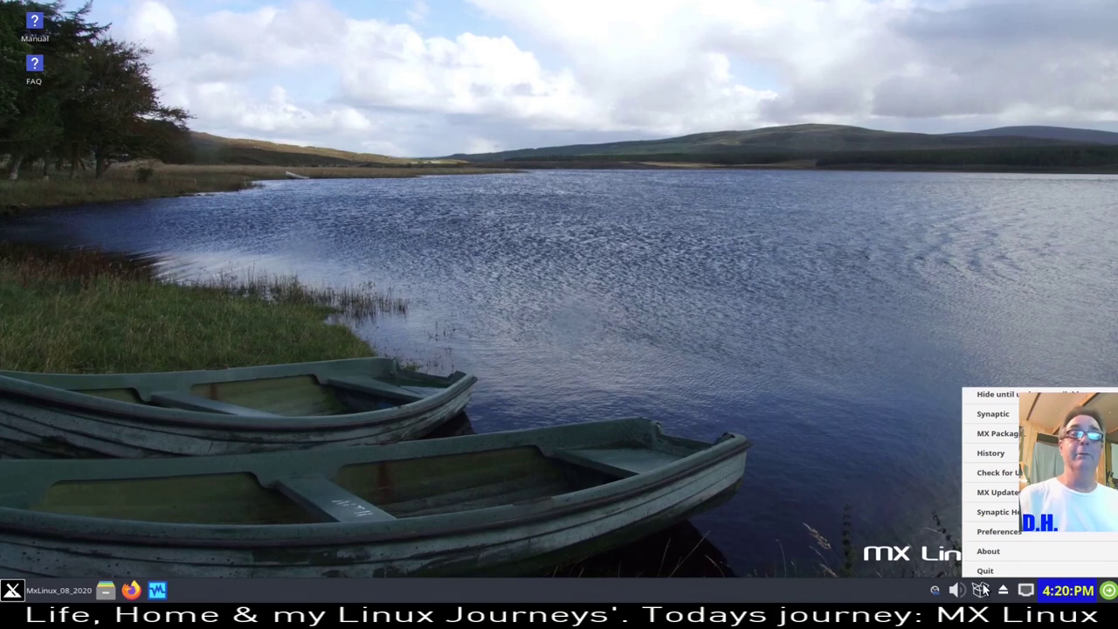
- Set MX Updater's tray icon style to classic and save the preferences with OK
left_click(994, 532)
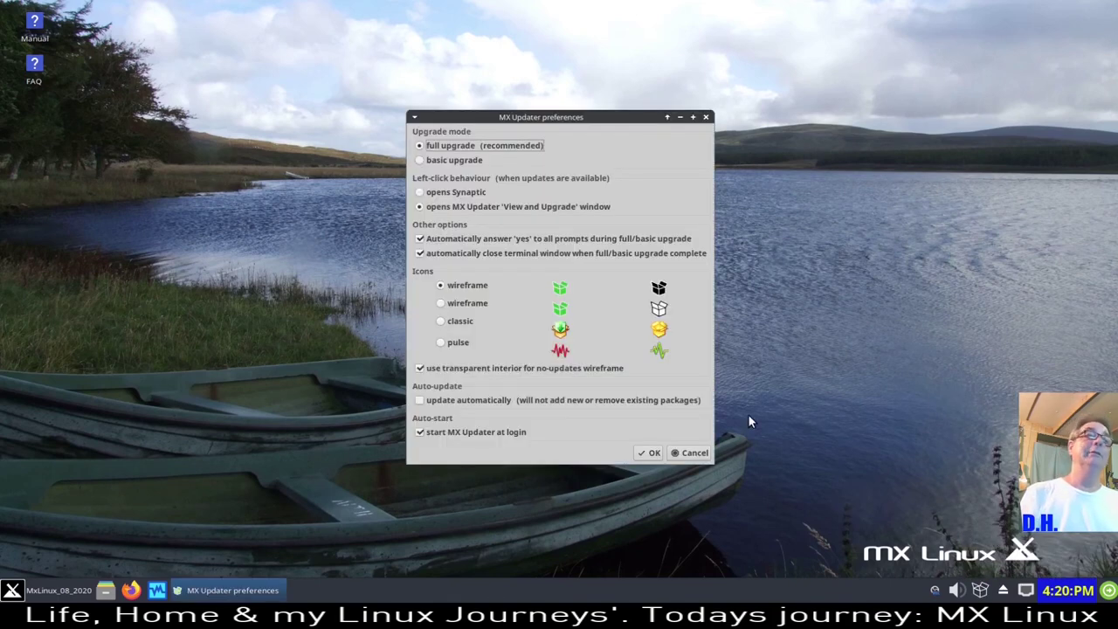
left_click_drag(578, 117, 457, 93)
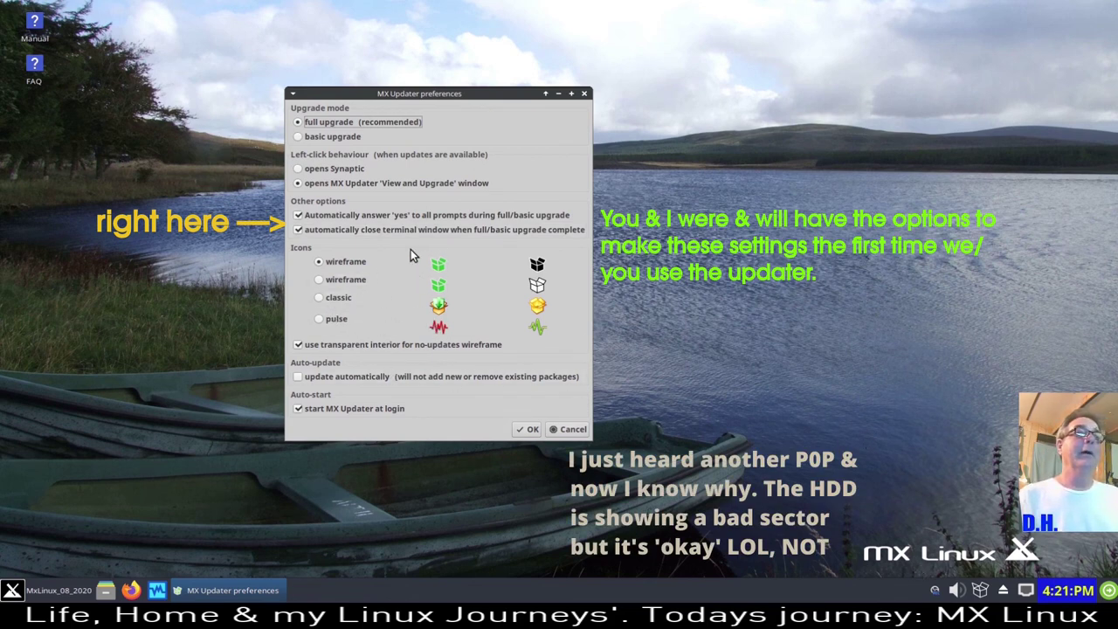
left_click(326, 298)
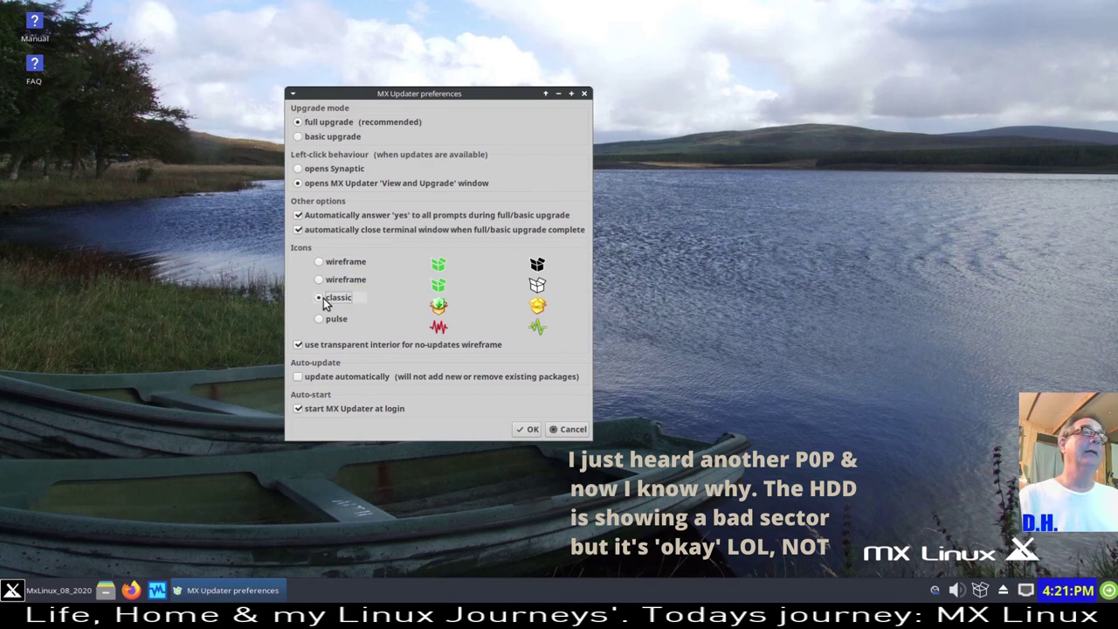
left_click(533, 429)
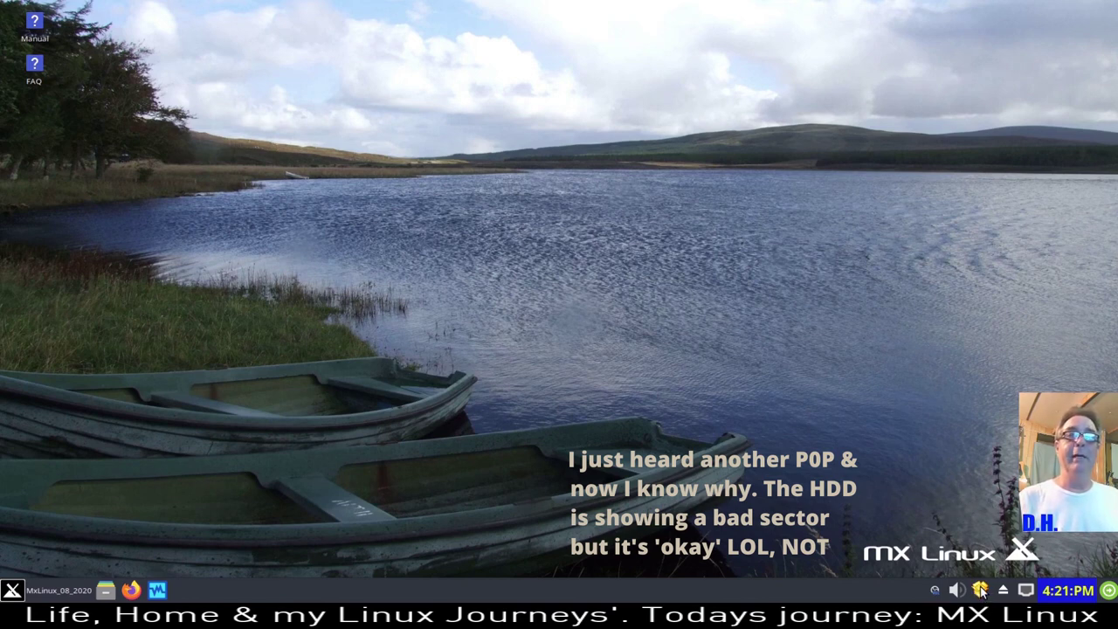
- Switch MX Updater's tray icon back to the first wireframe style and save with OK
right_click(982, 593)
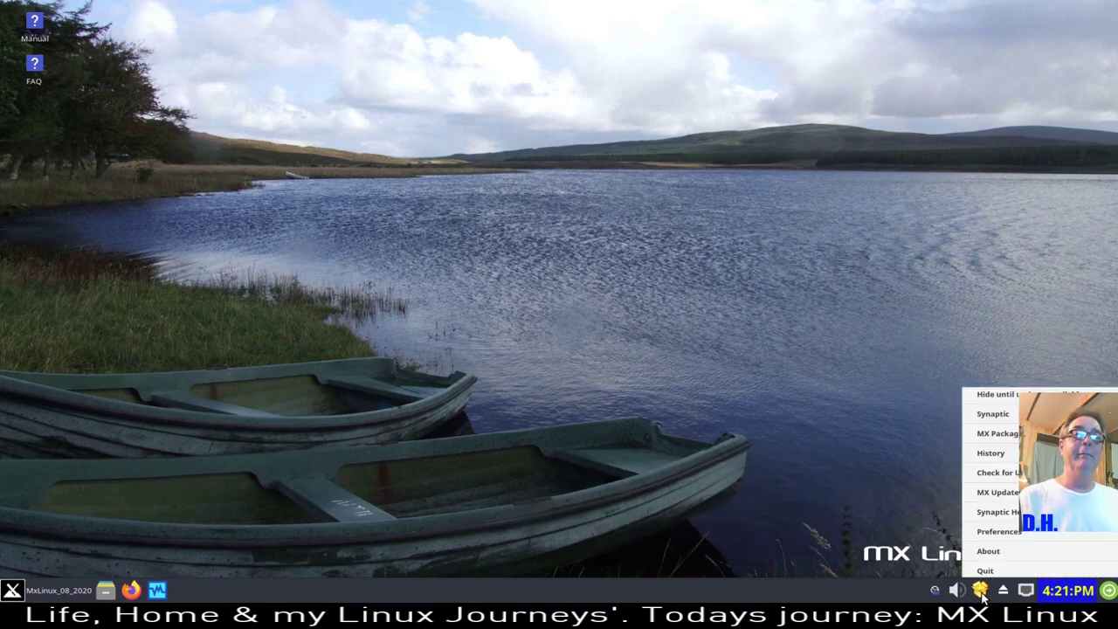
left_click(996, 532)
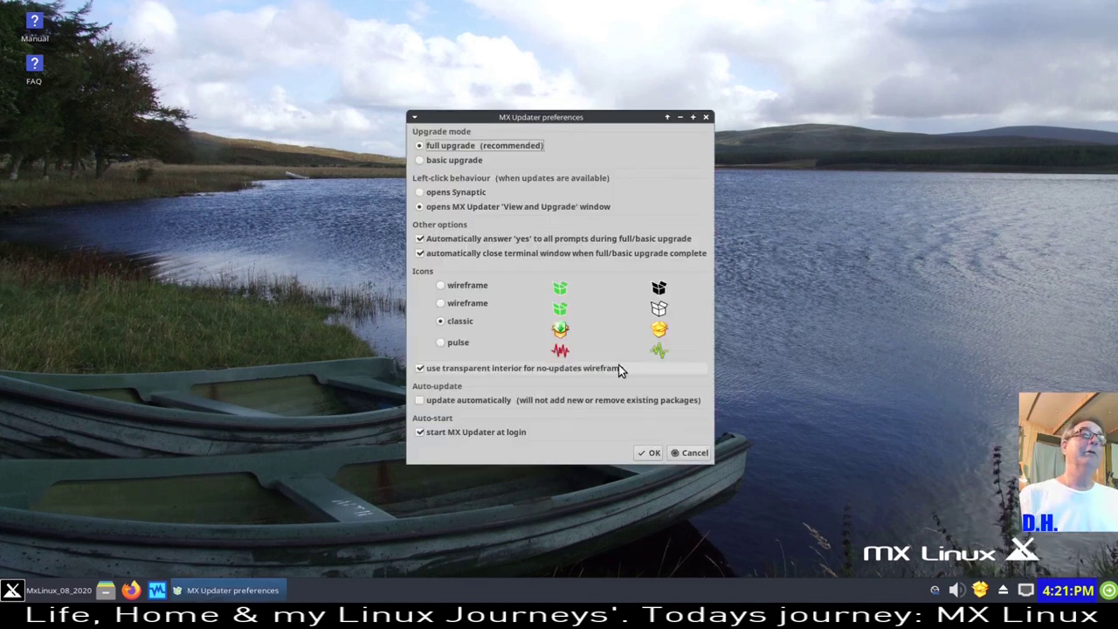
left_click(445, 287)
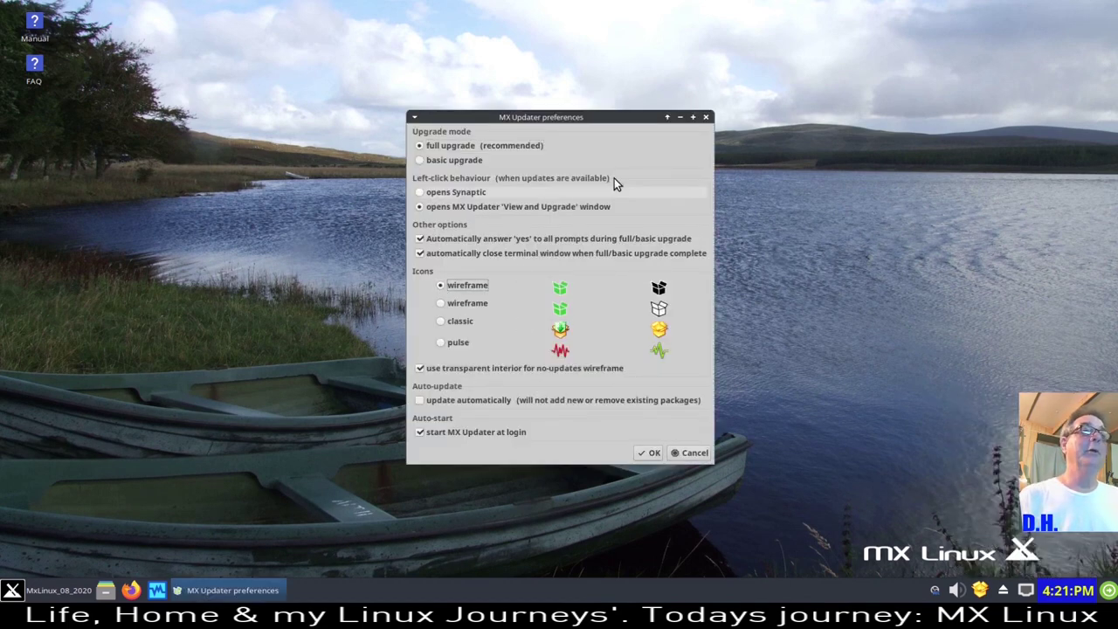
left_click_drag(604, 119, 514, 58)
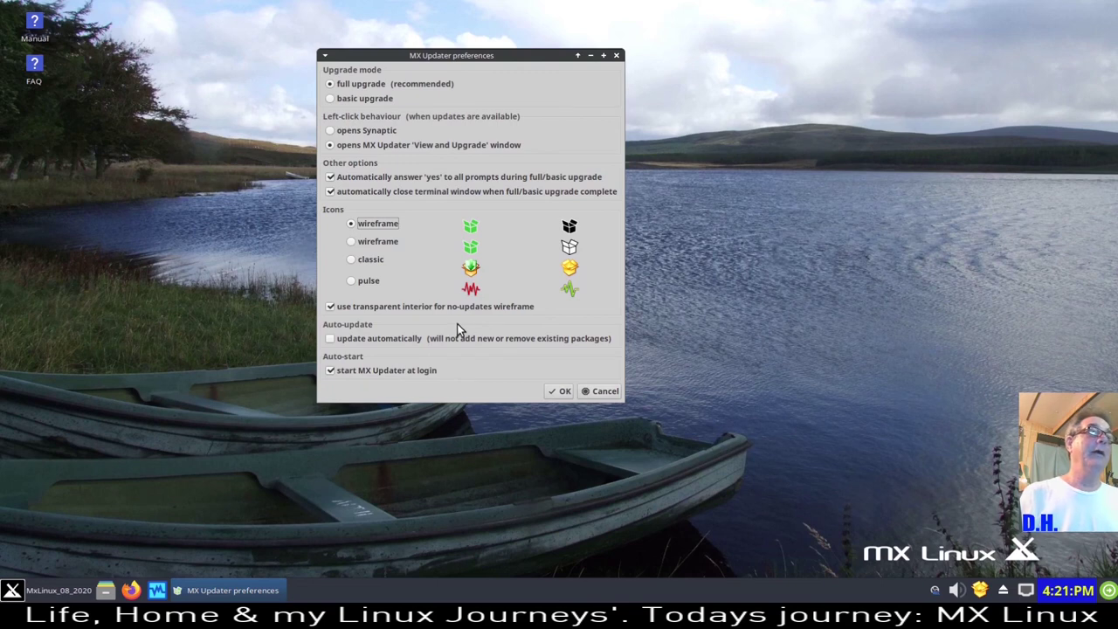
left_click(565, 395)
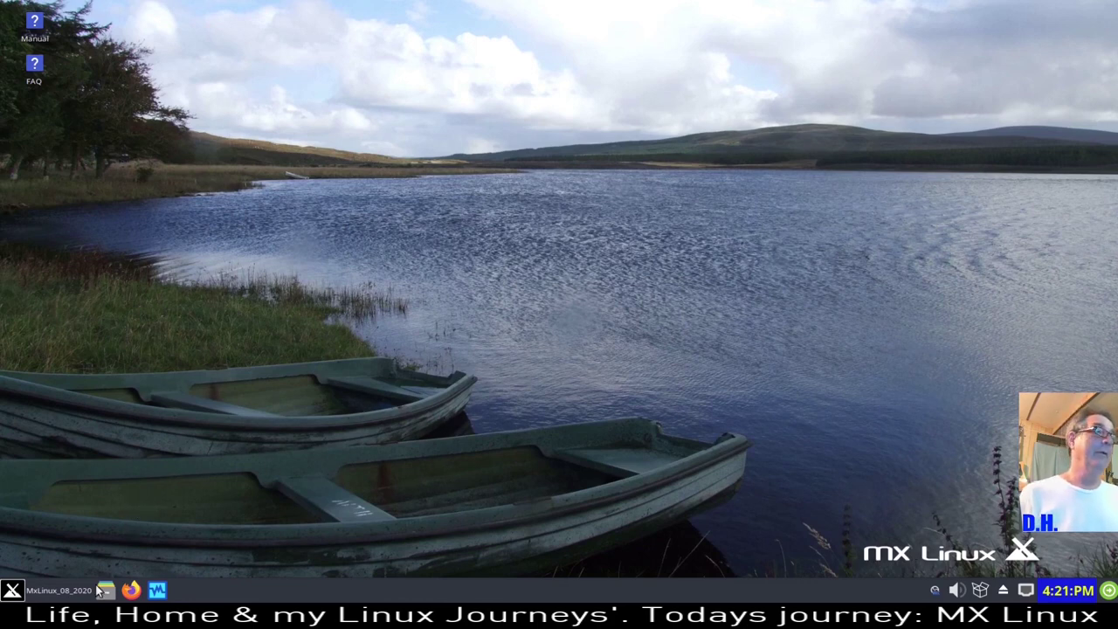
key("super")
- Bring up OBS Studio's main window and view the Output settings page, cancelling without changes
left_click(306, 435)
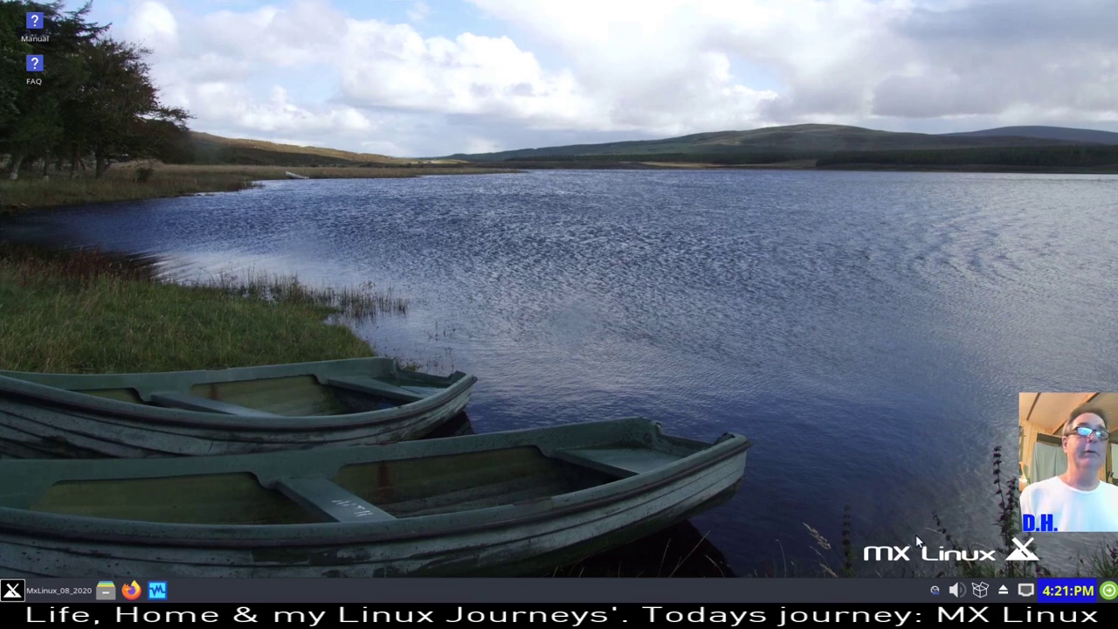
left_click(936, 591)
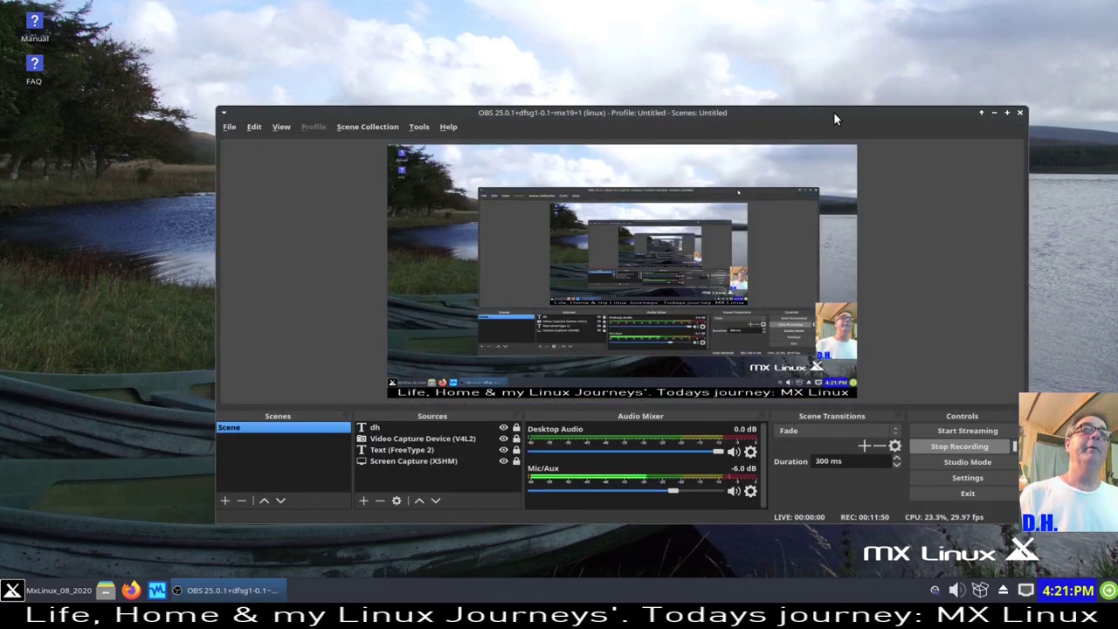
left_click_drag(834, 112, 788, 50)
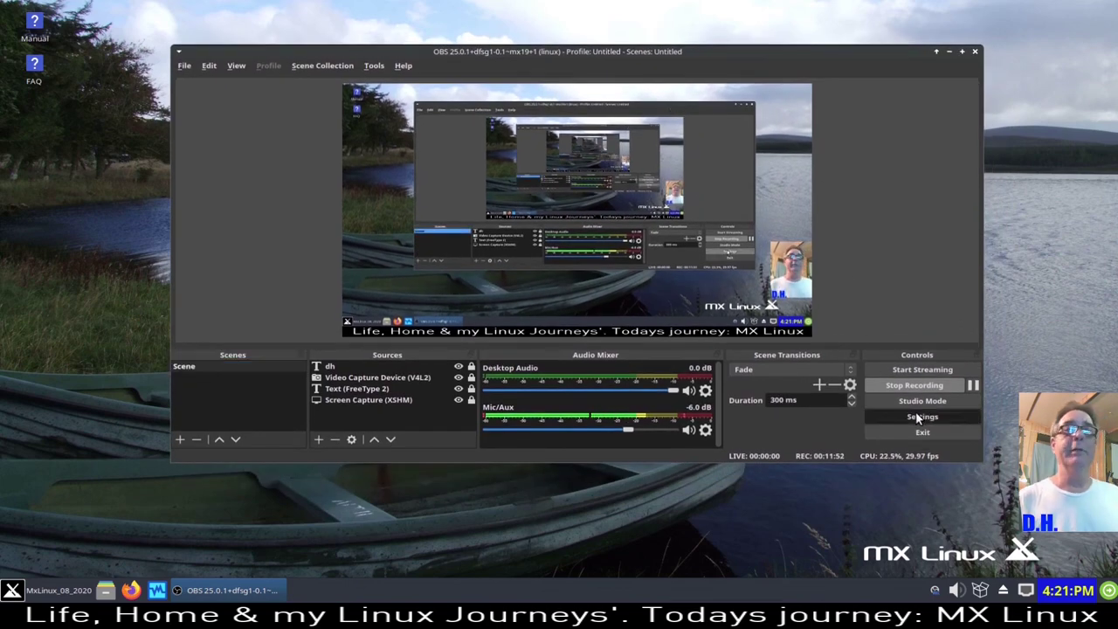
left_click(916, 413)
left_click_drag(673, 34, 523, 46)
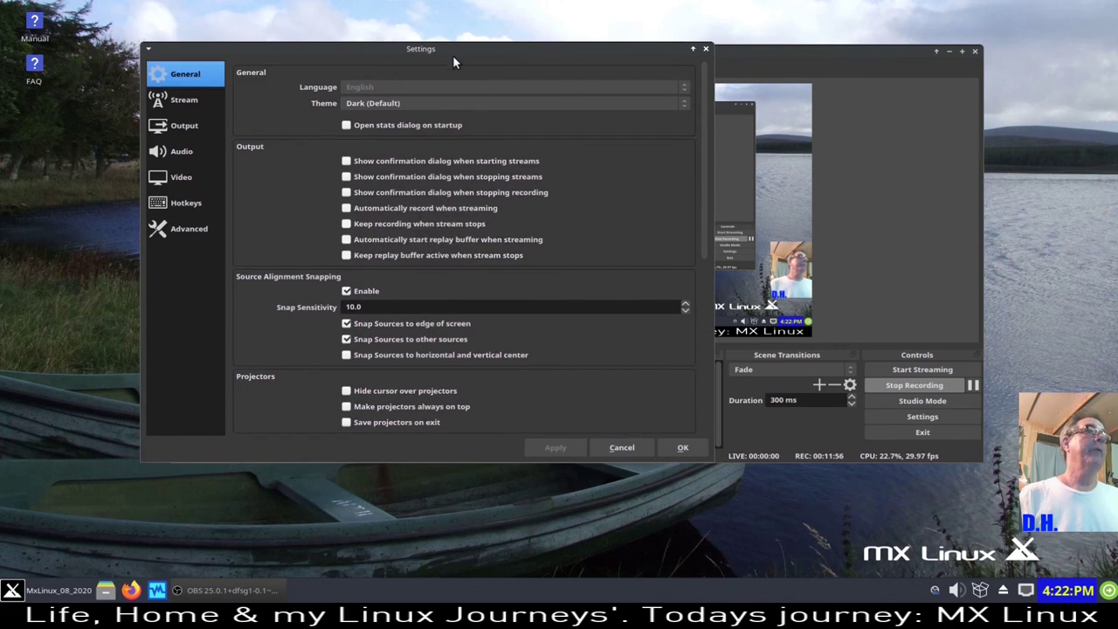
left_click(180, 127)
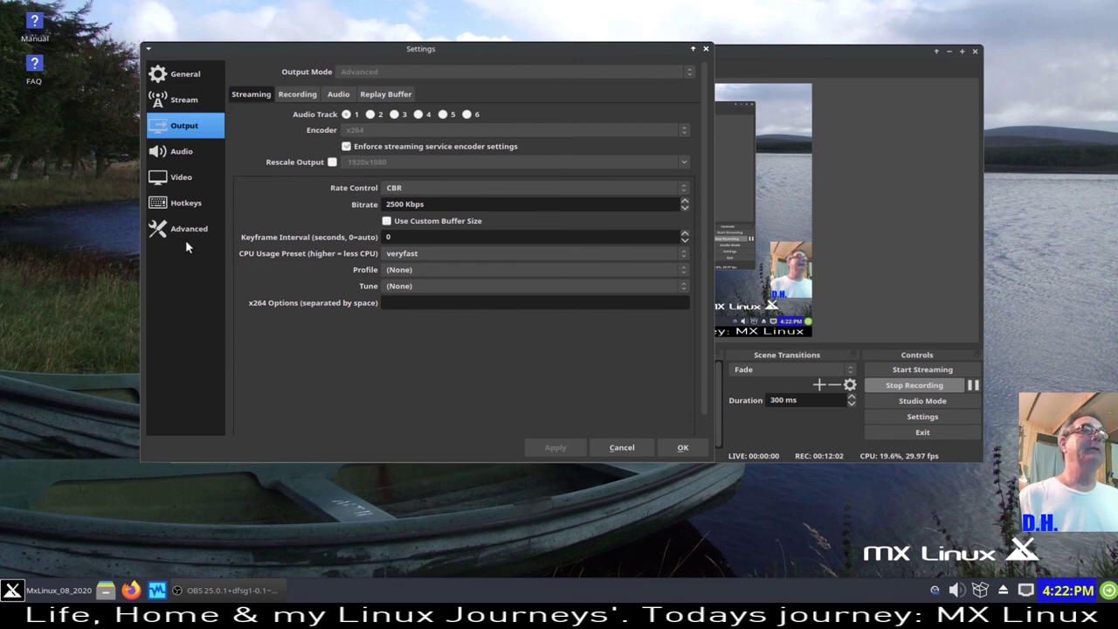
left_click(639, 451)
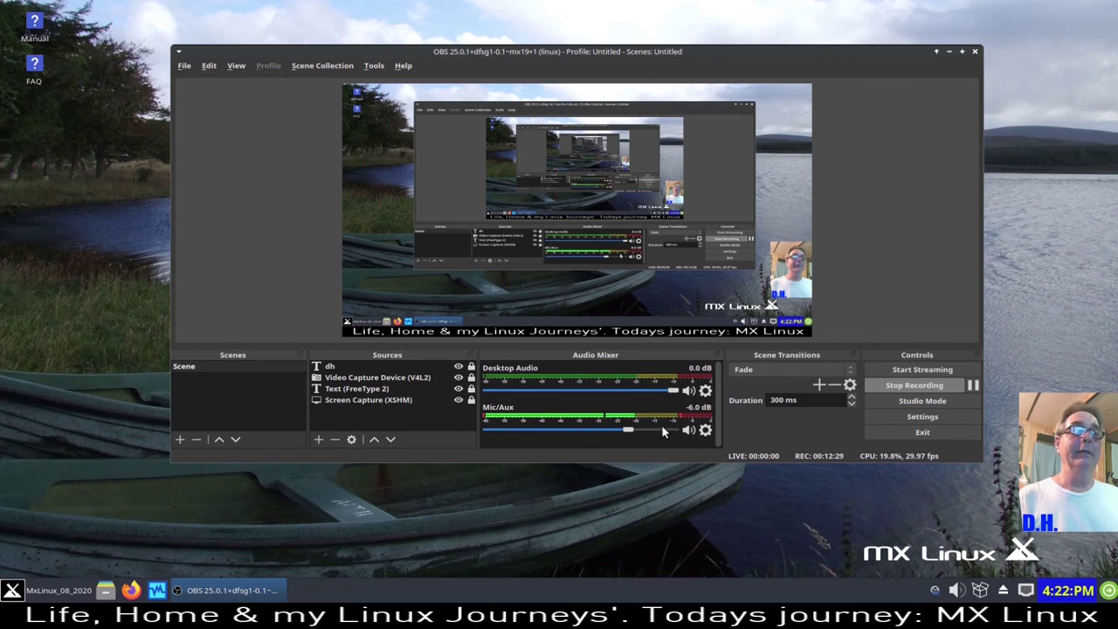
left_click(705, 430)
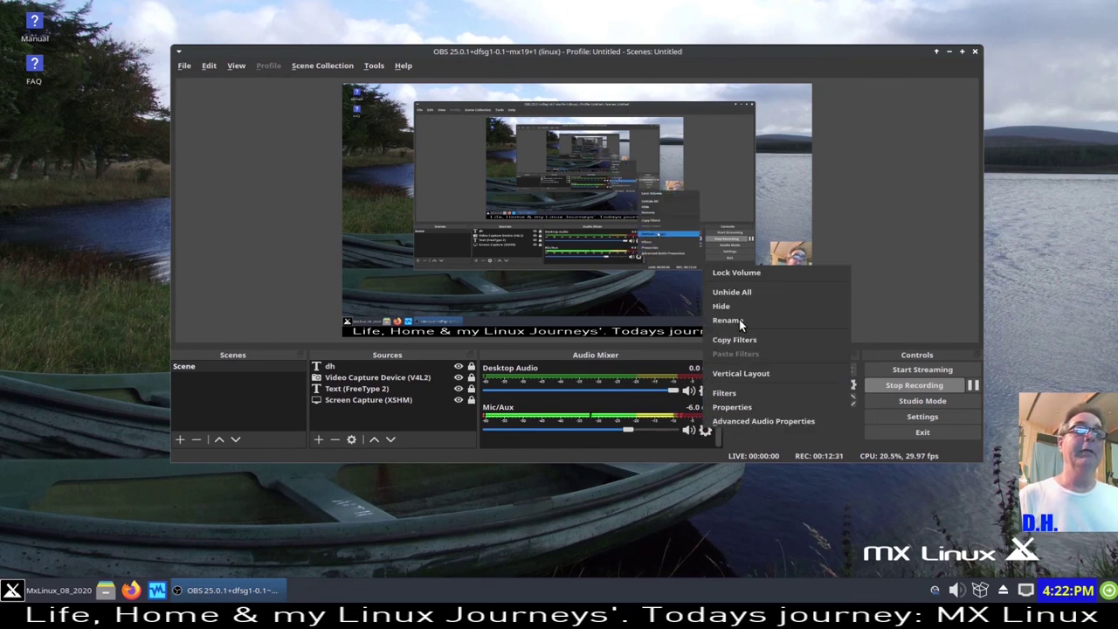
left_click(754, 392)
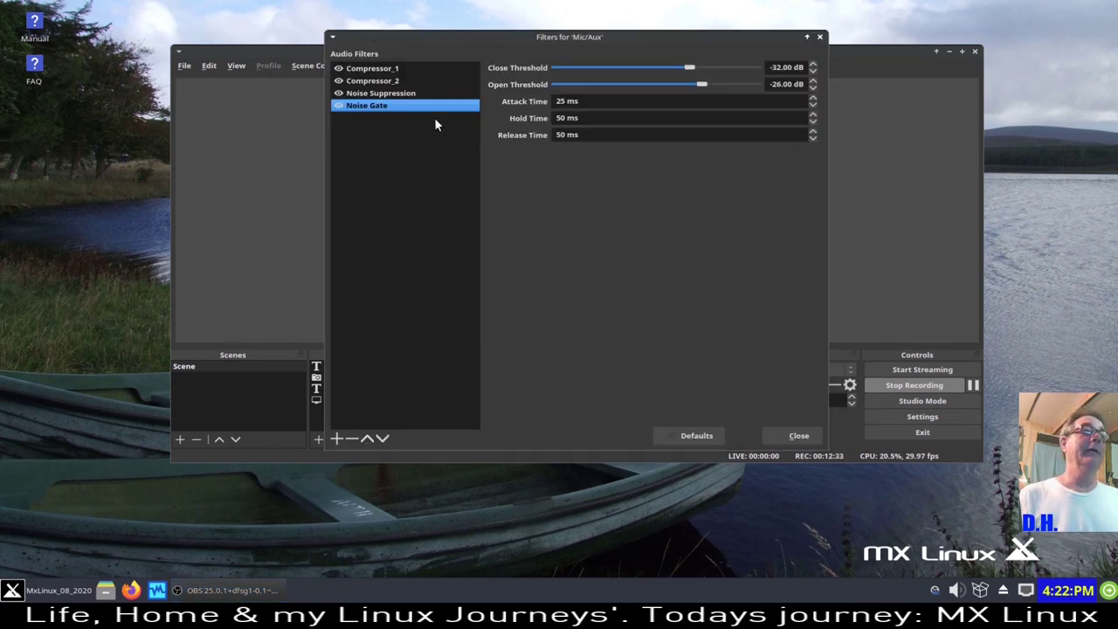
left_click(798, 435)
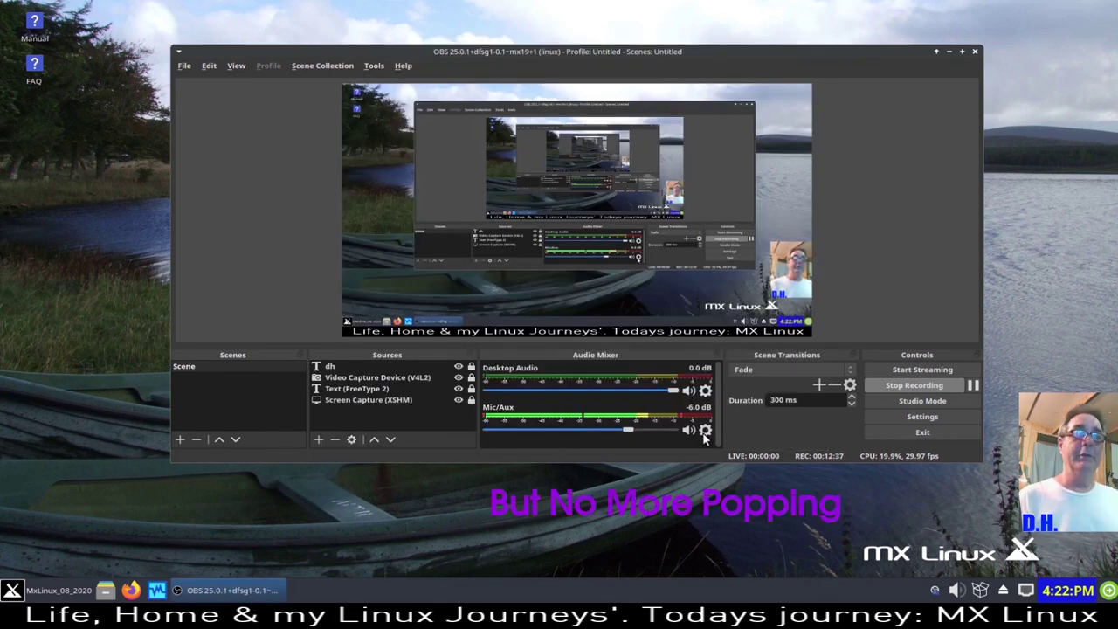
left_click(927, 417)
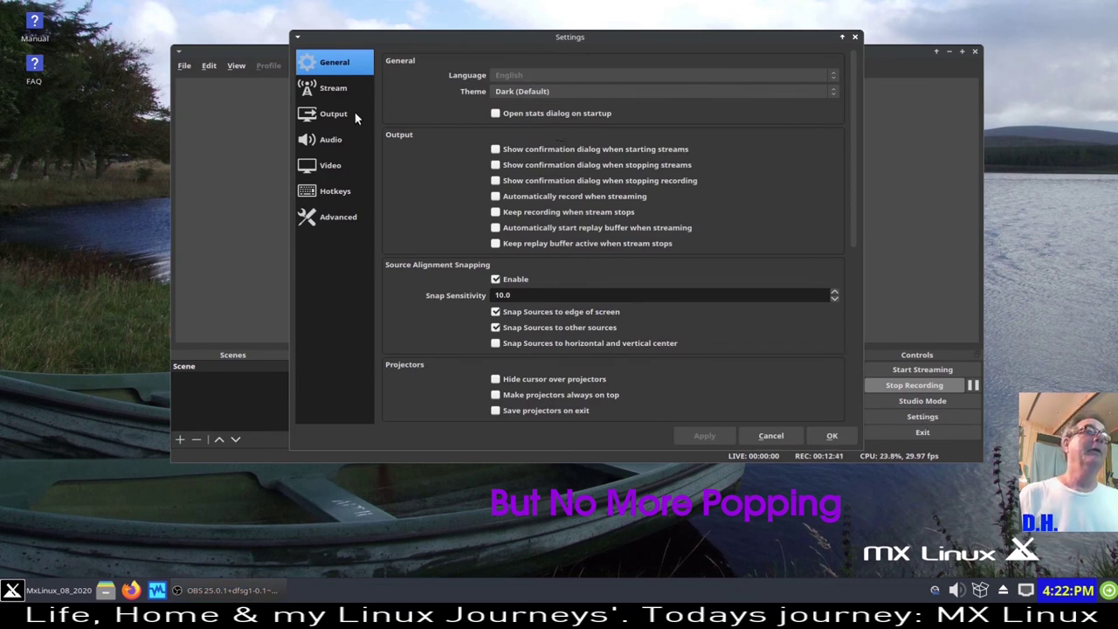
left_click(344, 113)
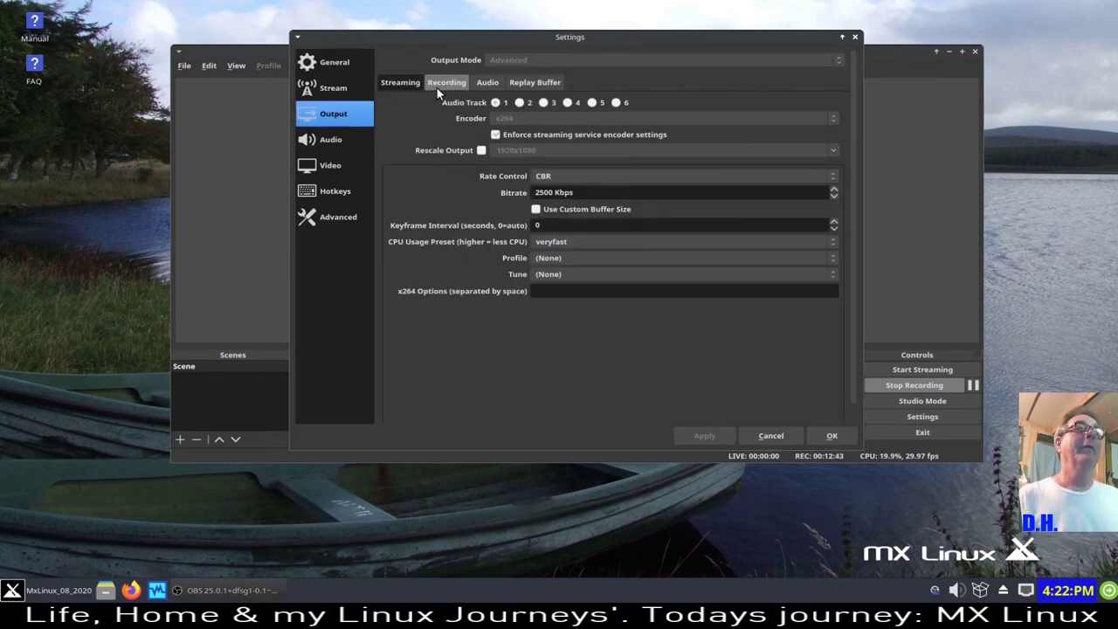
left_click(444, 83)
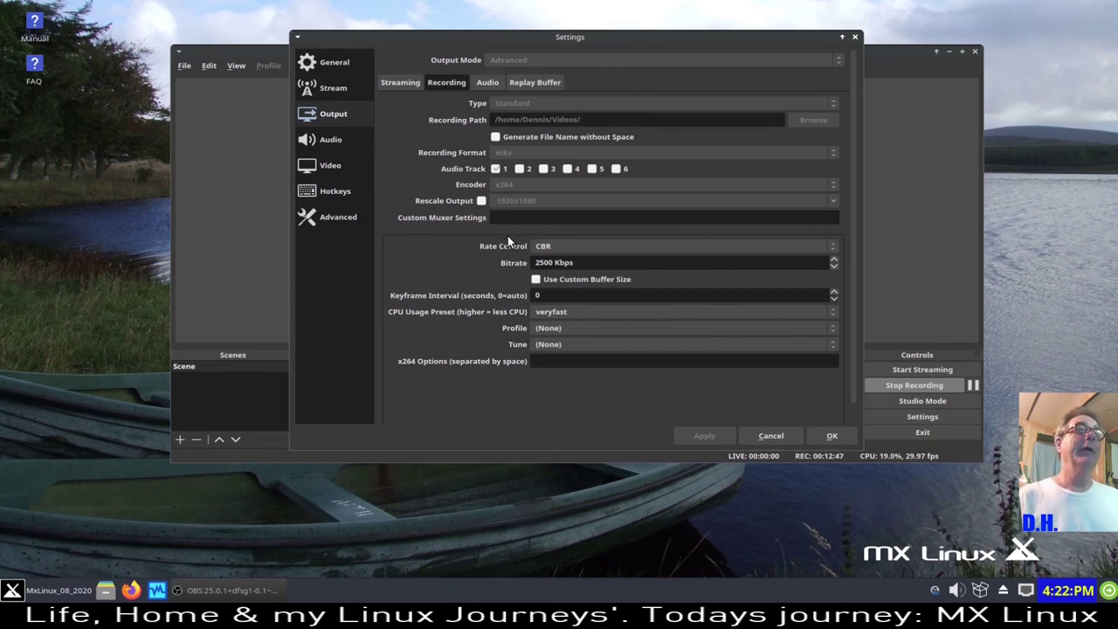
left_click(772, 436)
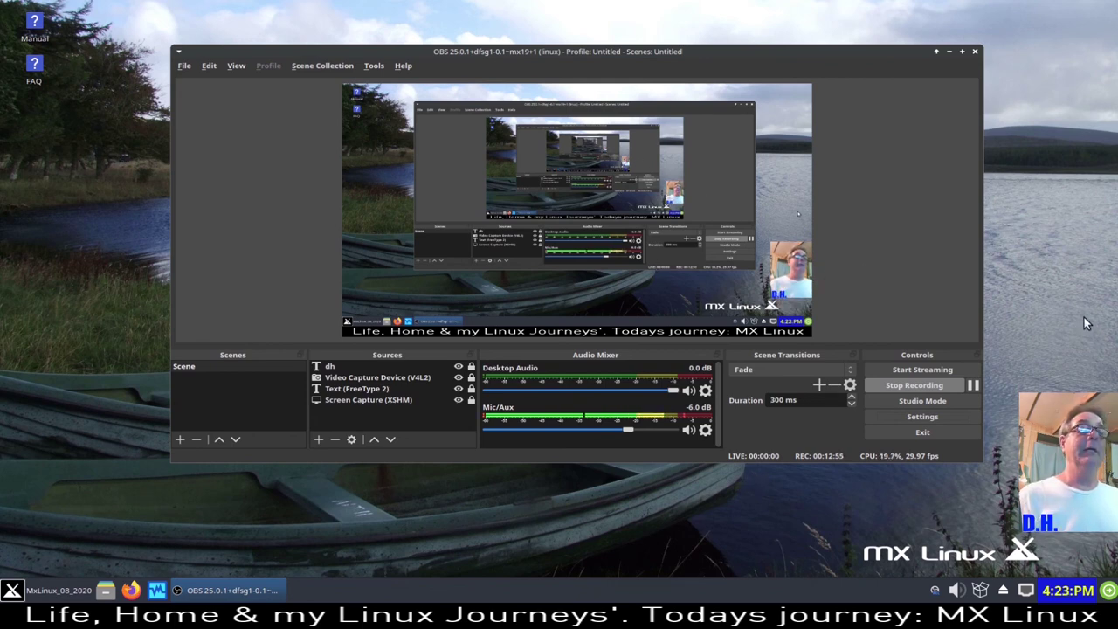
- Minimize the OBS window, briefly open Firefox, then close it to leave a clear desktop
left_click(950, 50)
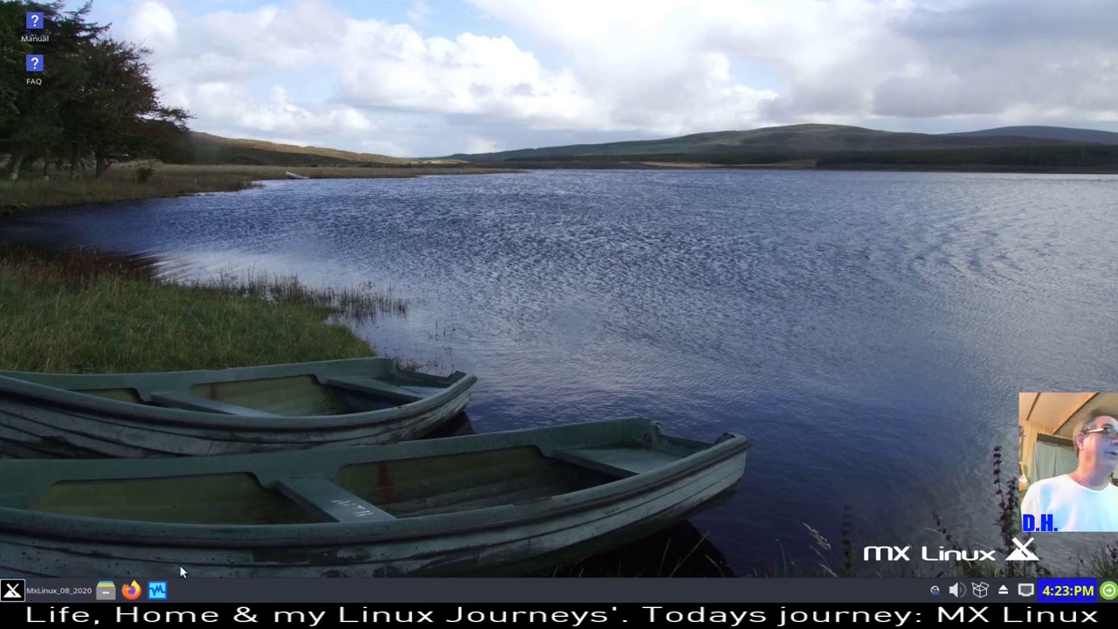
left_click(12, 591)
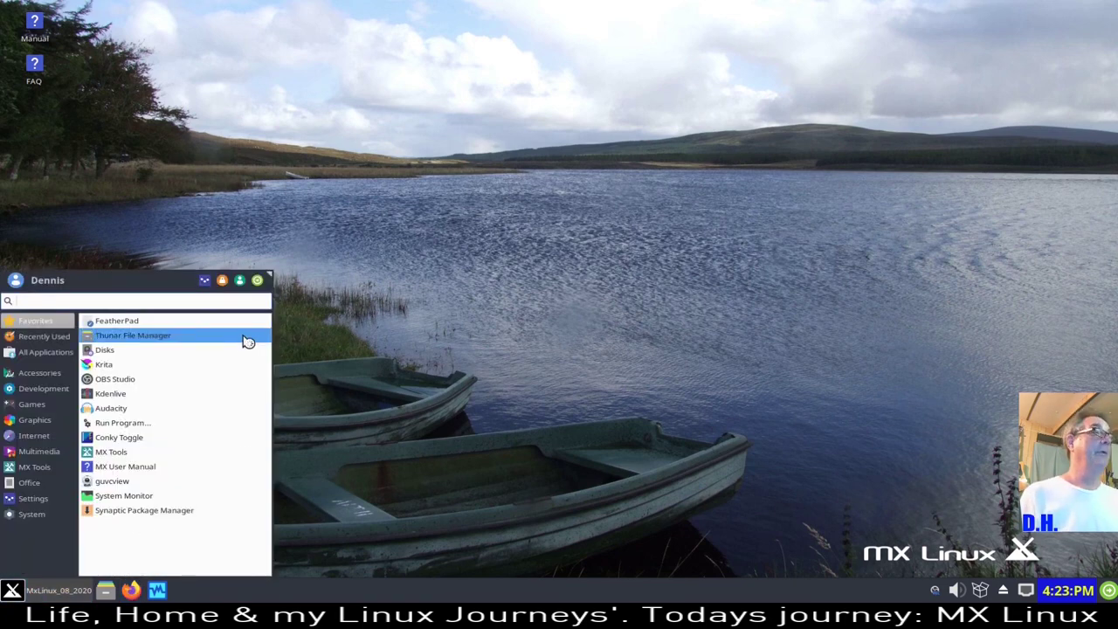
left_click(464, 462)
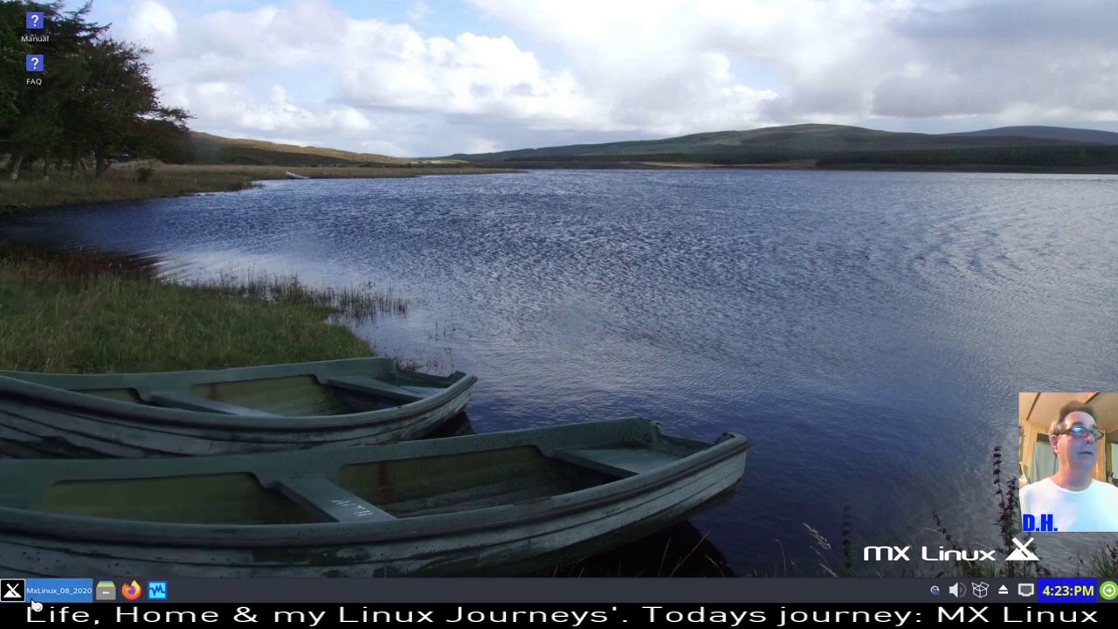
key("super")
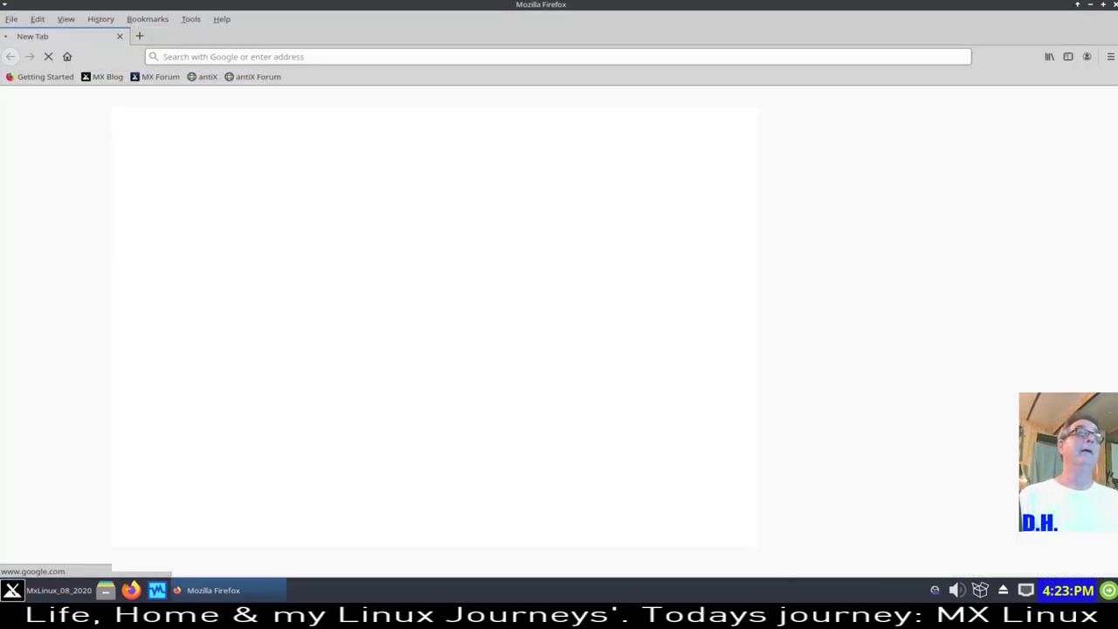
left_click(1114, 5)
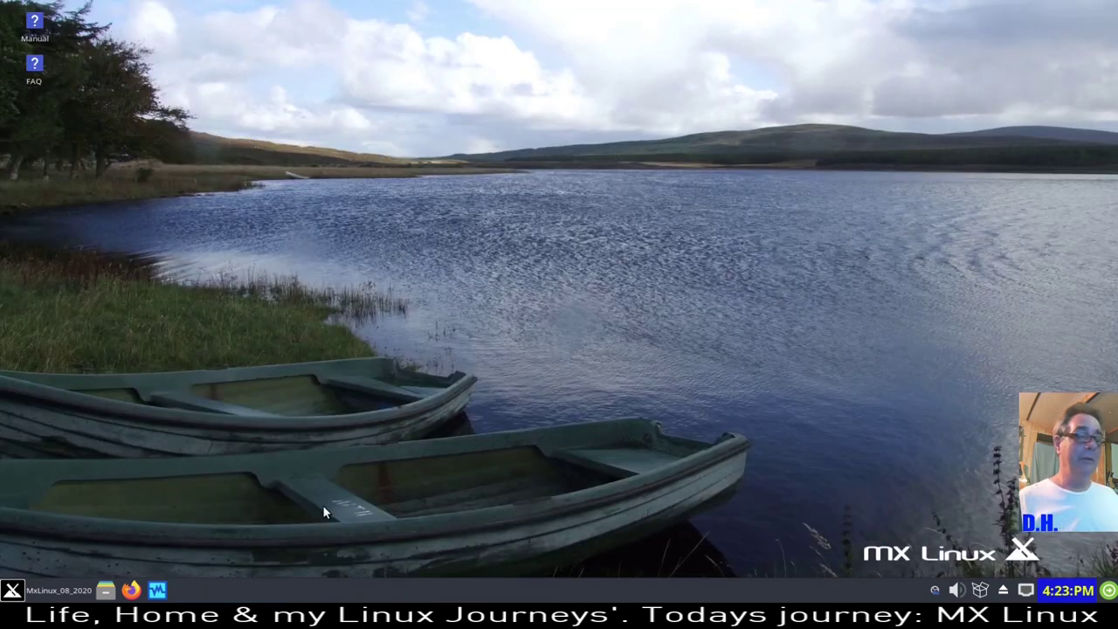